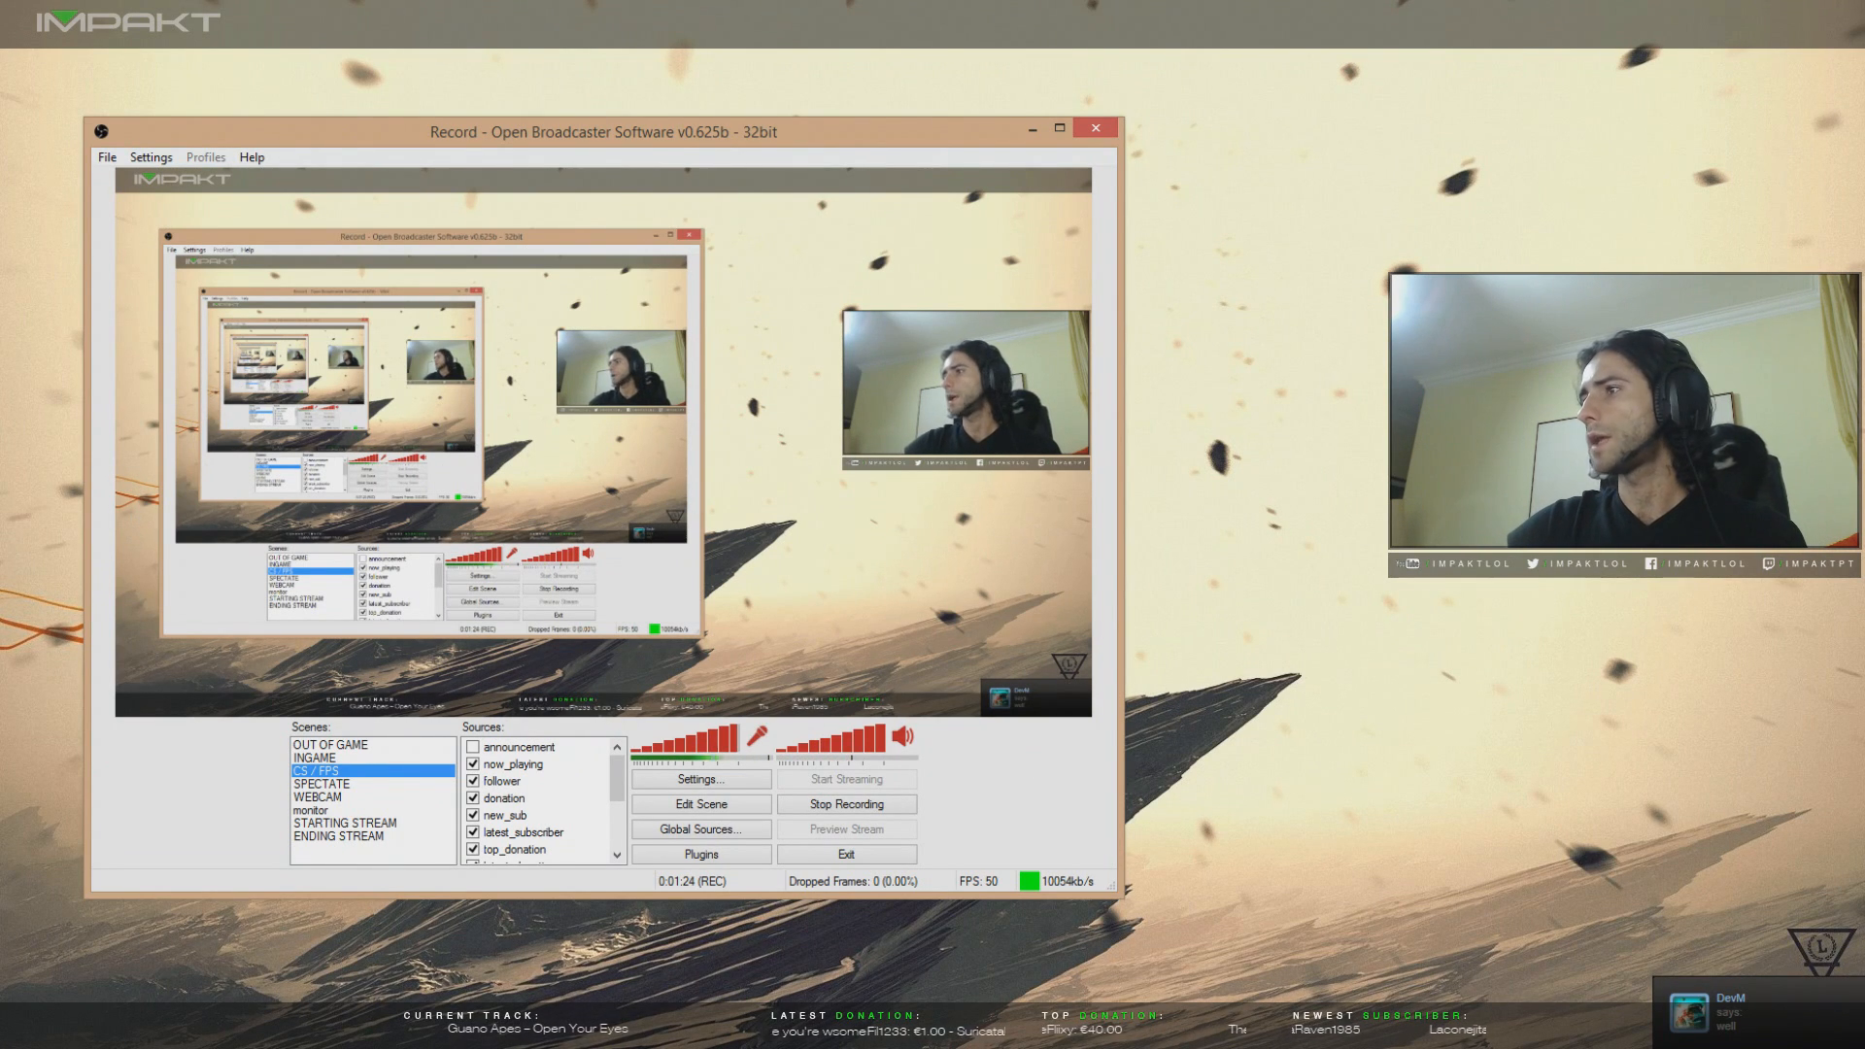
click(1841, 999)
drag(1068, 459, 1863, 467)
click(299, 142)
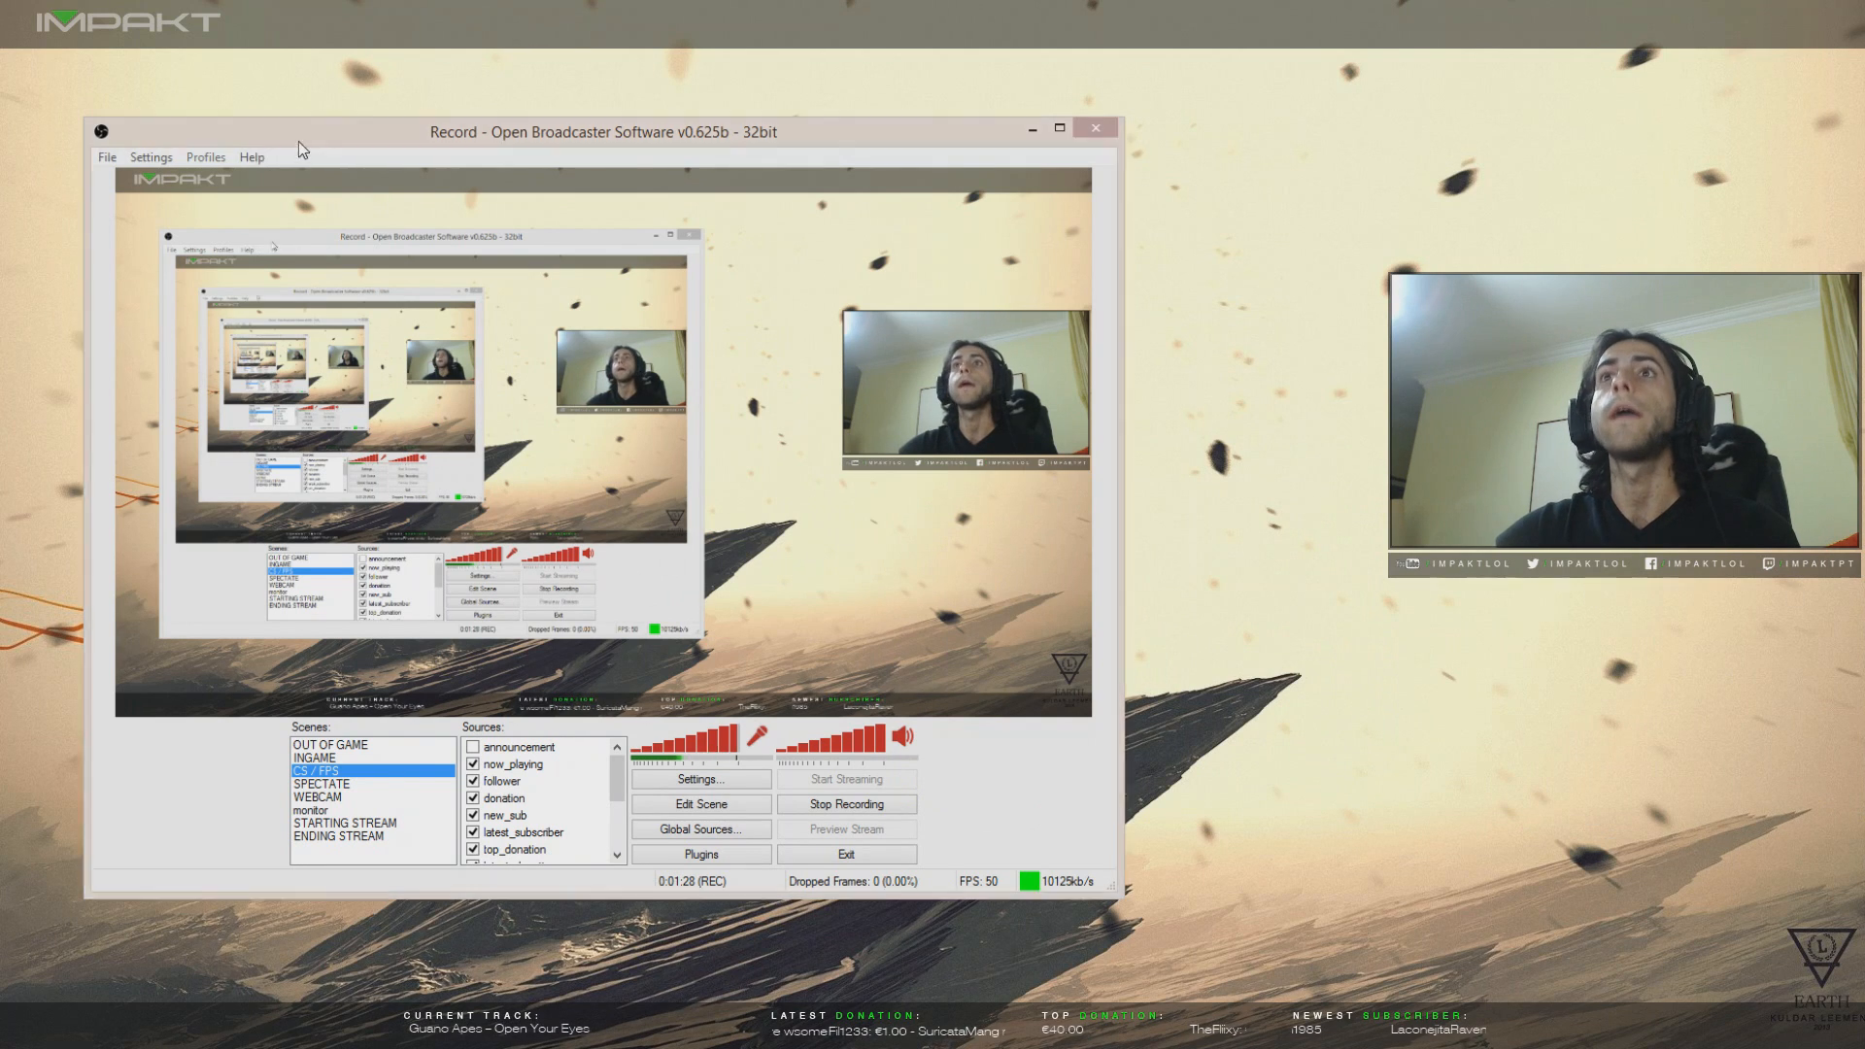
- Open the program's Settings dialog and reposition it over the main window
click(150, 157)
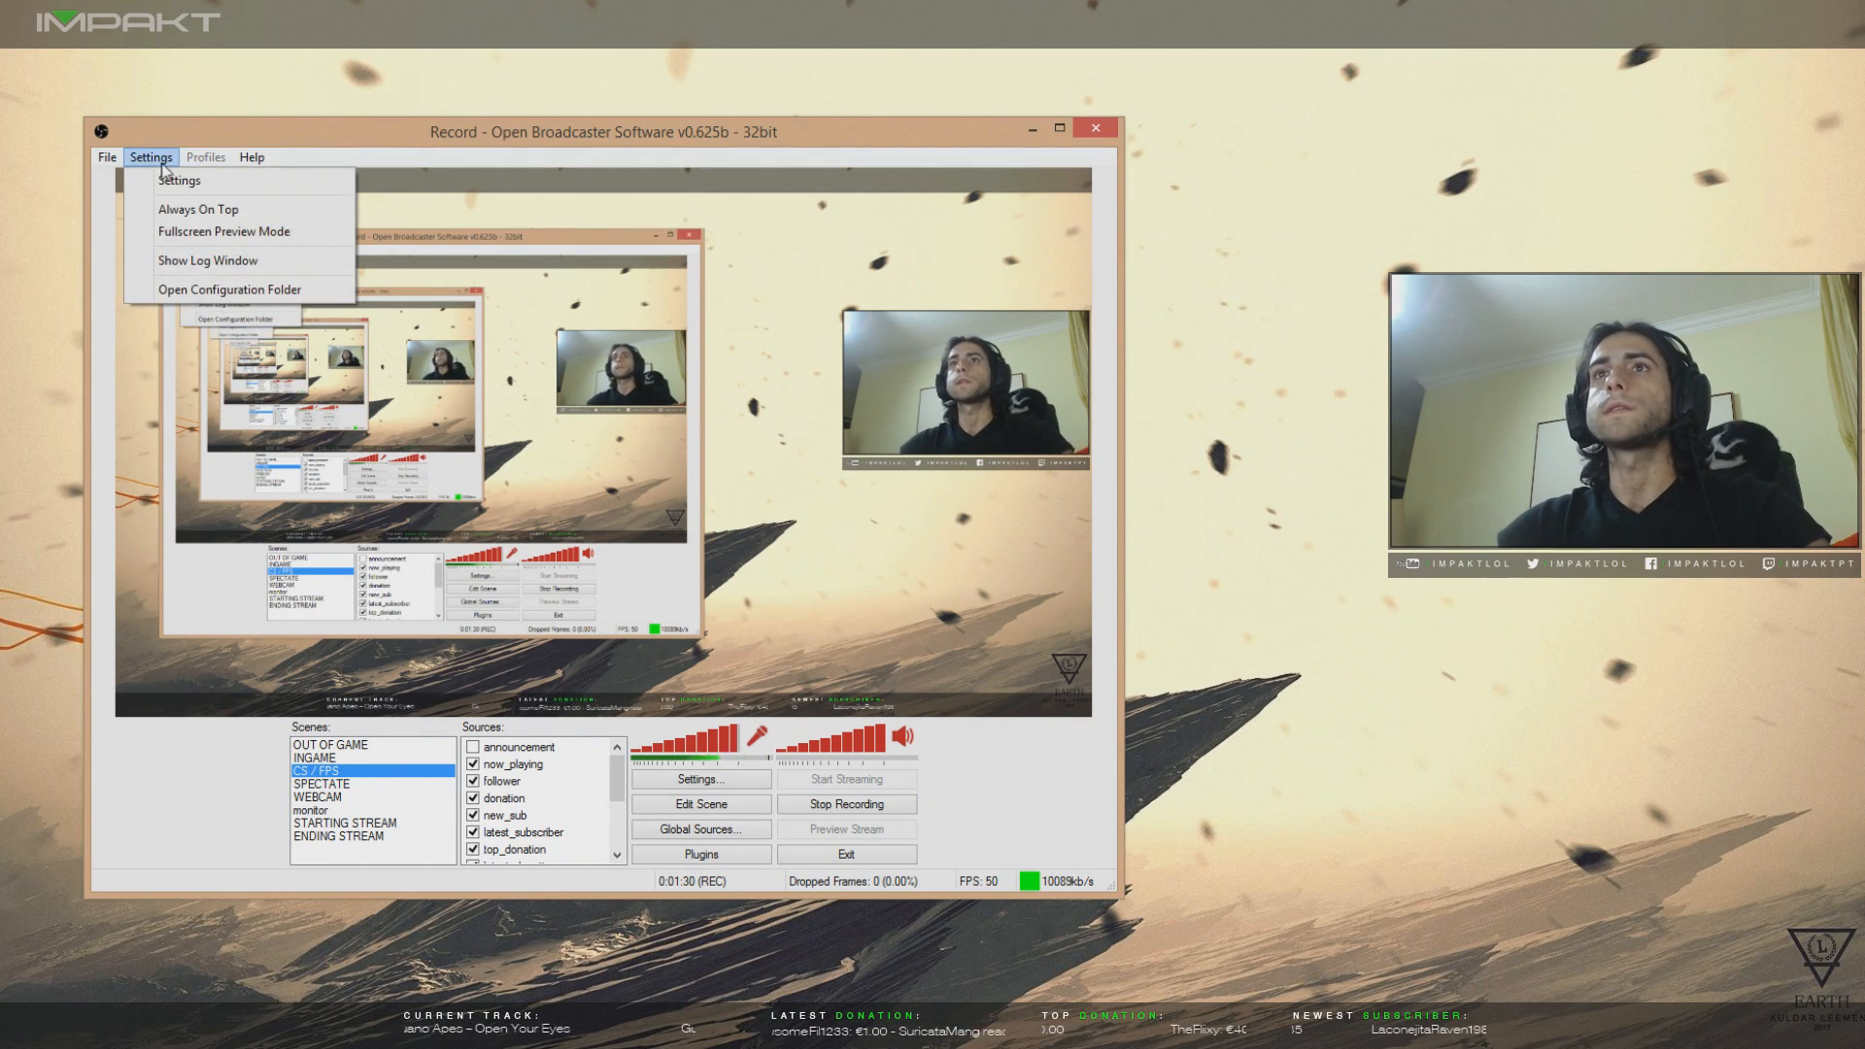
click(176, 181)
drag(676, 167, 273, 138)
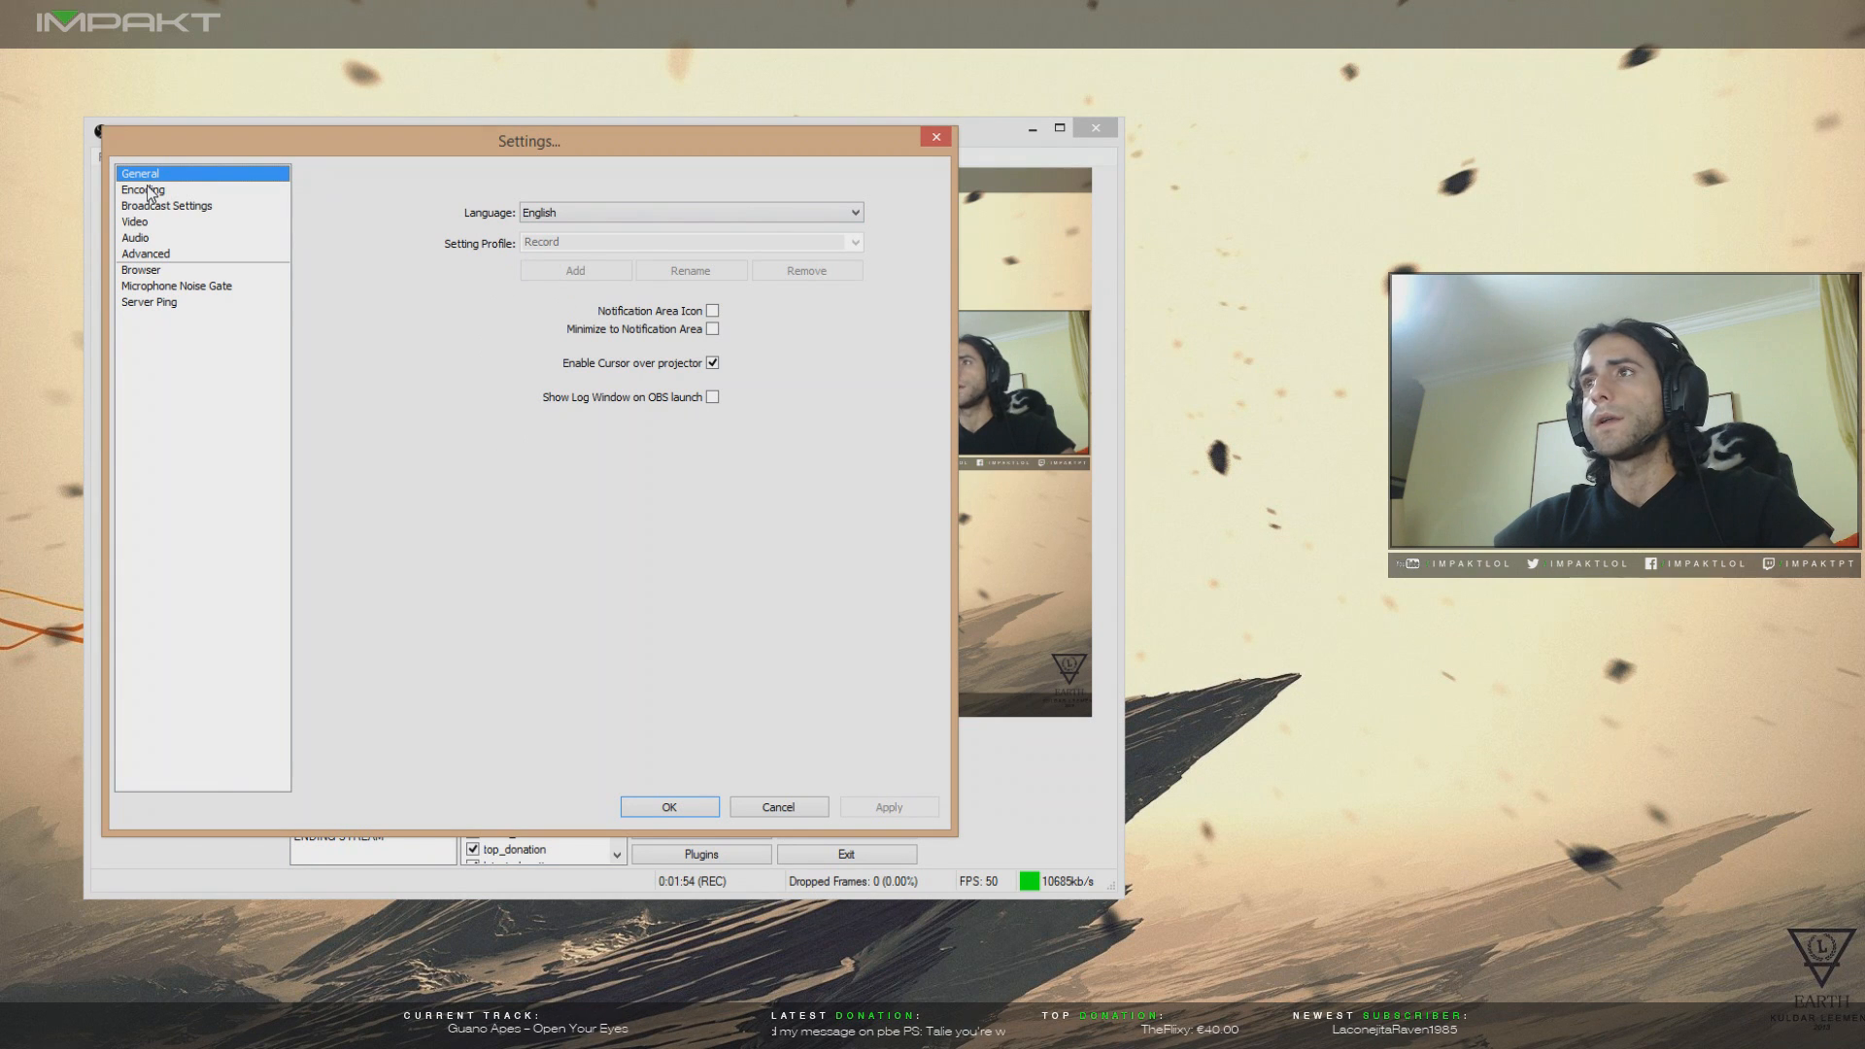
drag(219, 144, 242, 183)
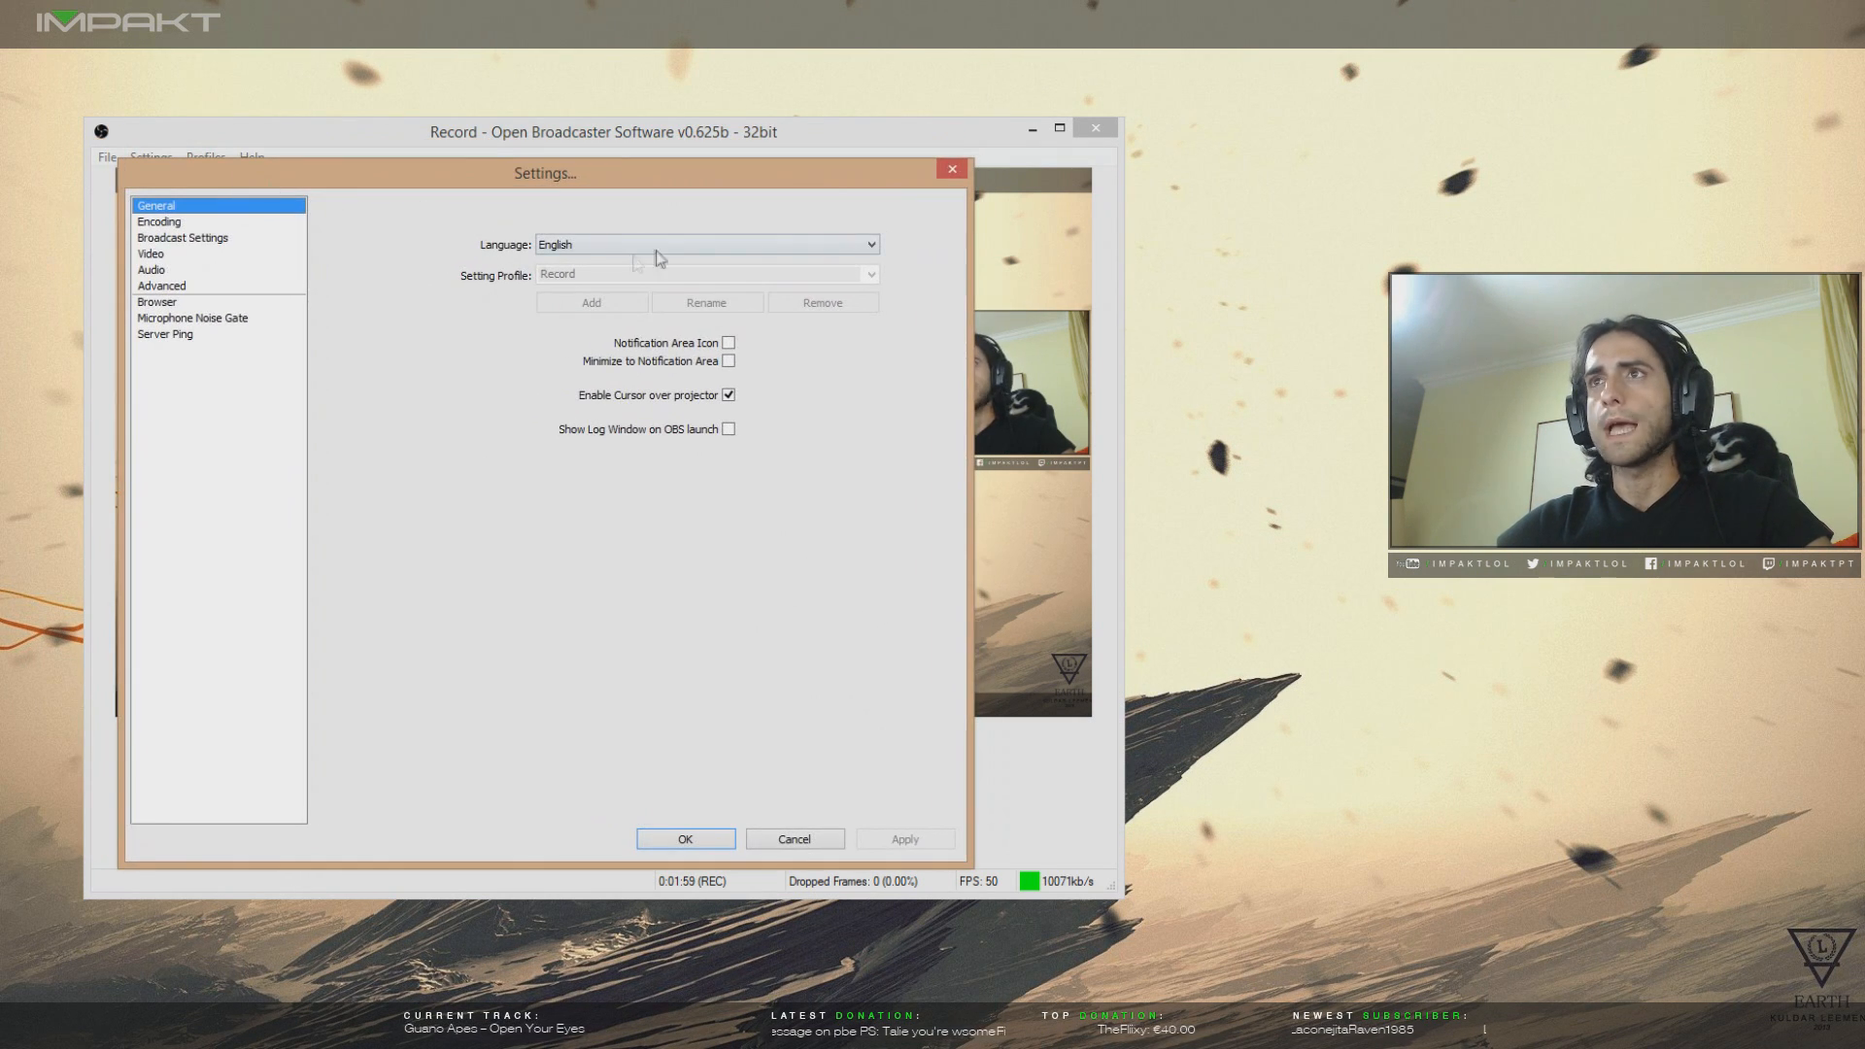
- Show the Encoding settings and examine the CBR option and the maximum video bitrate
click(165, 222)
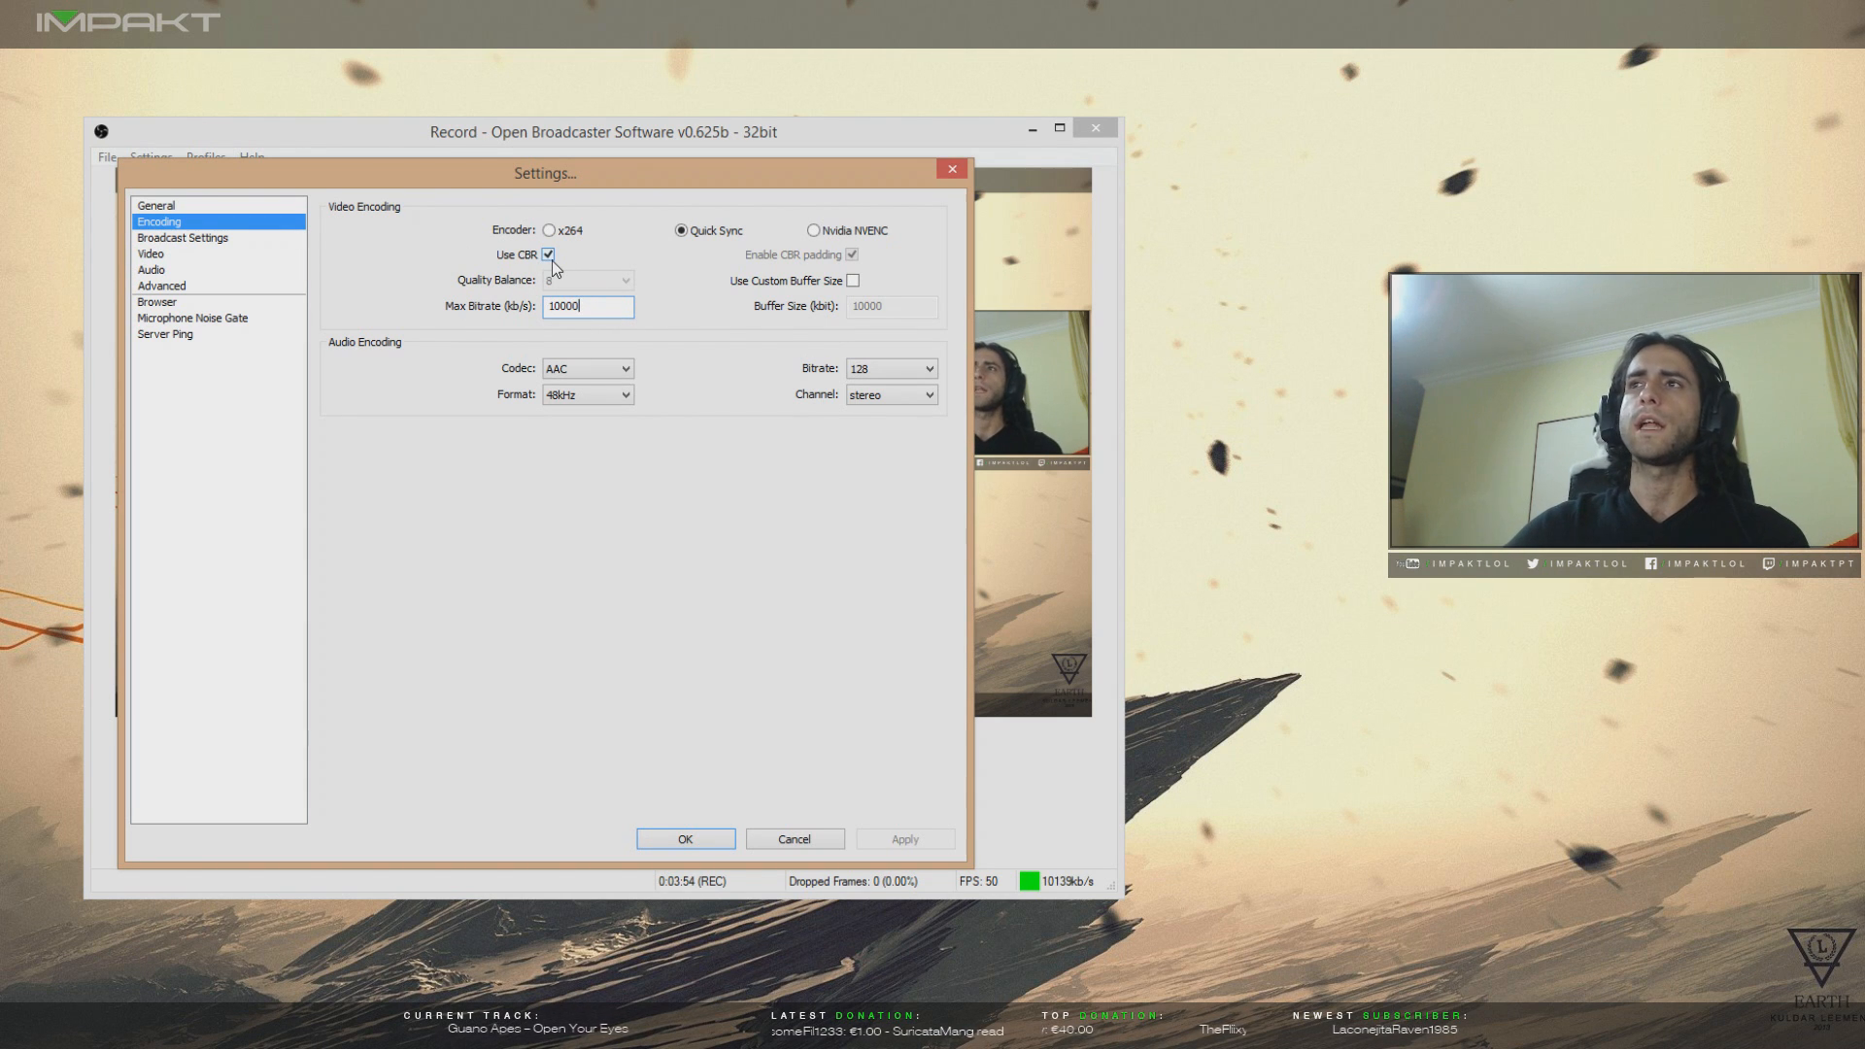
click(615, 315)
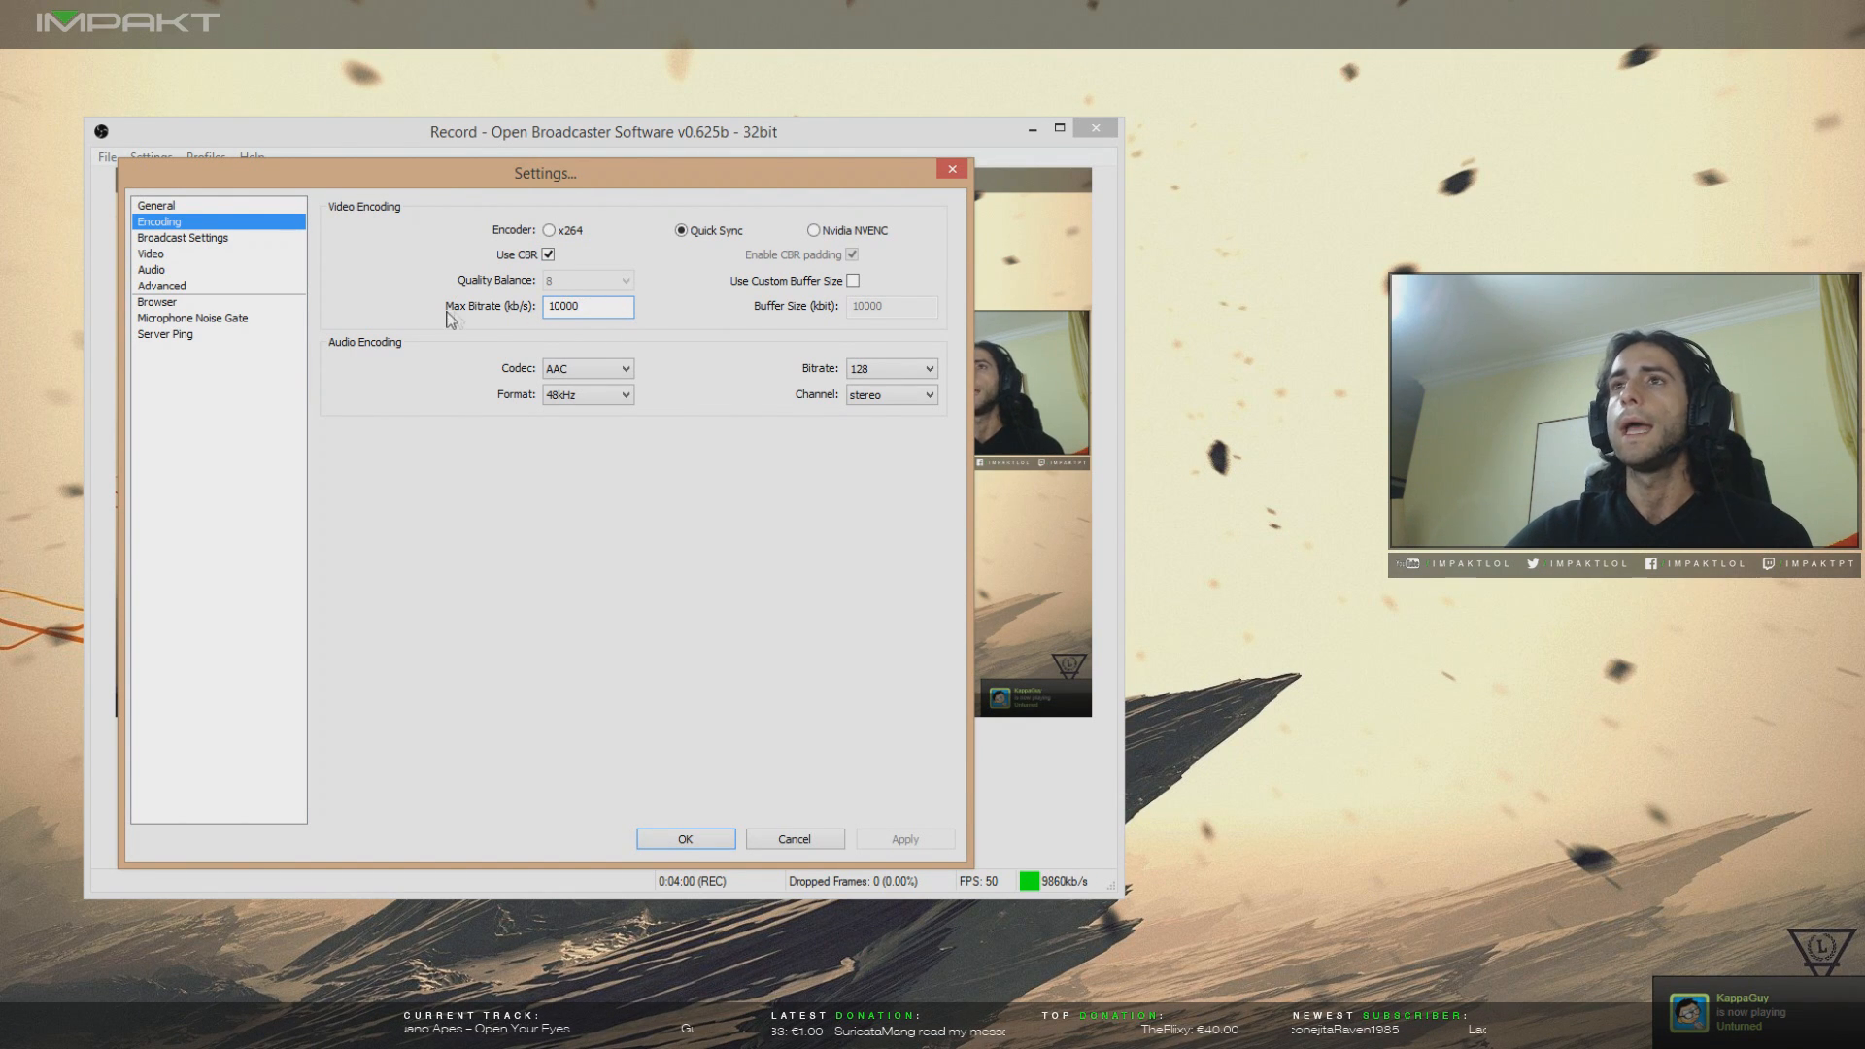
double_click(605, 308)
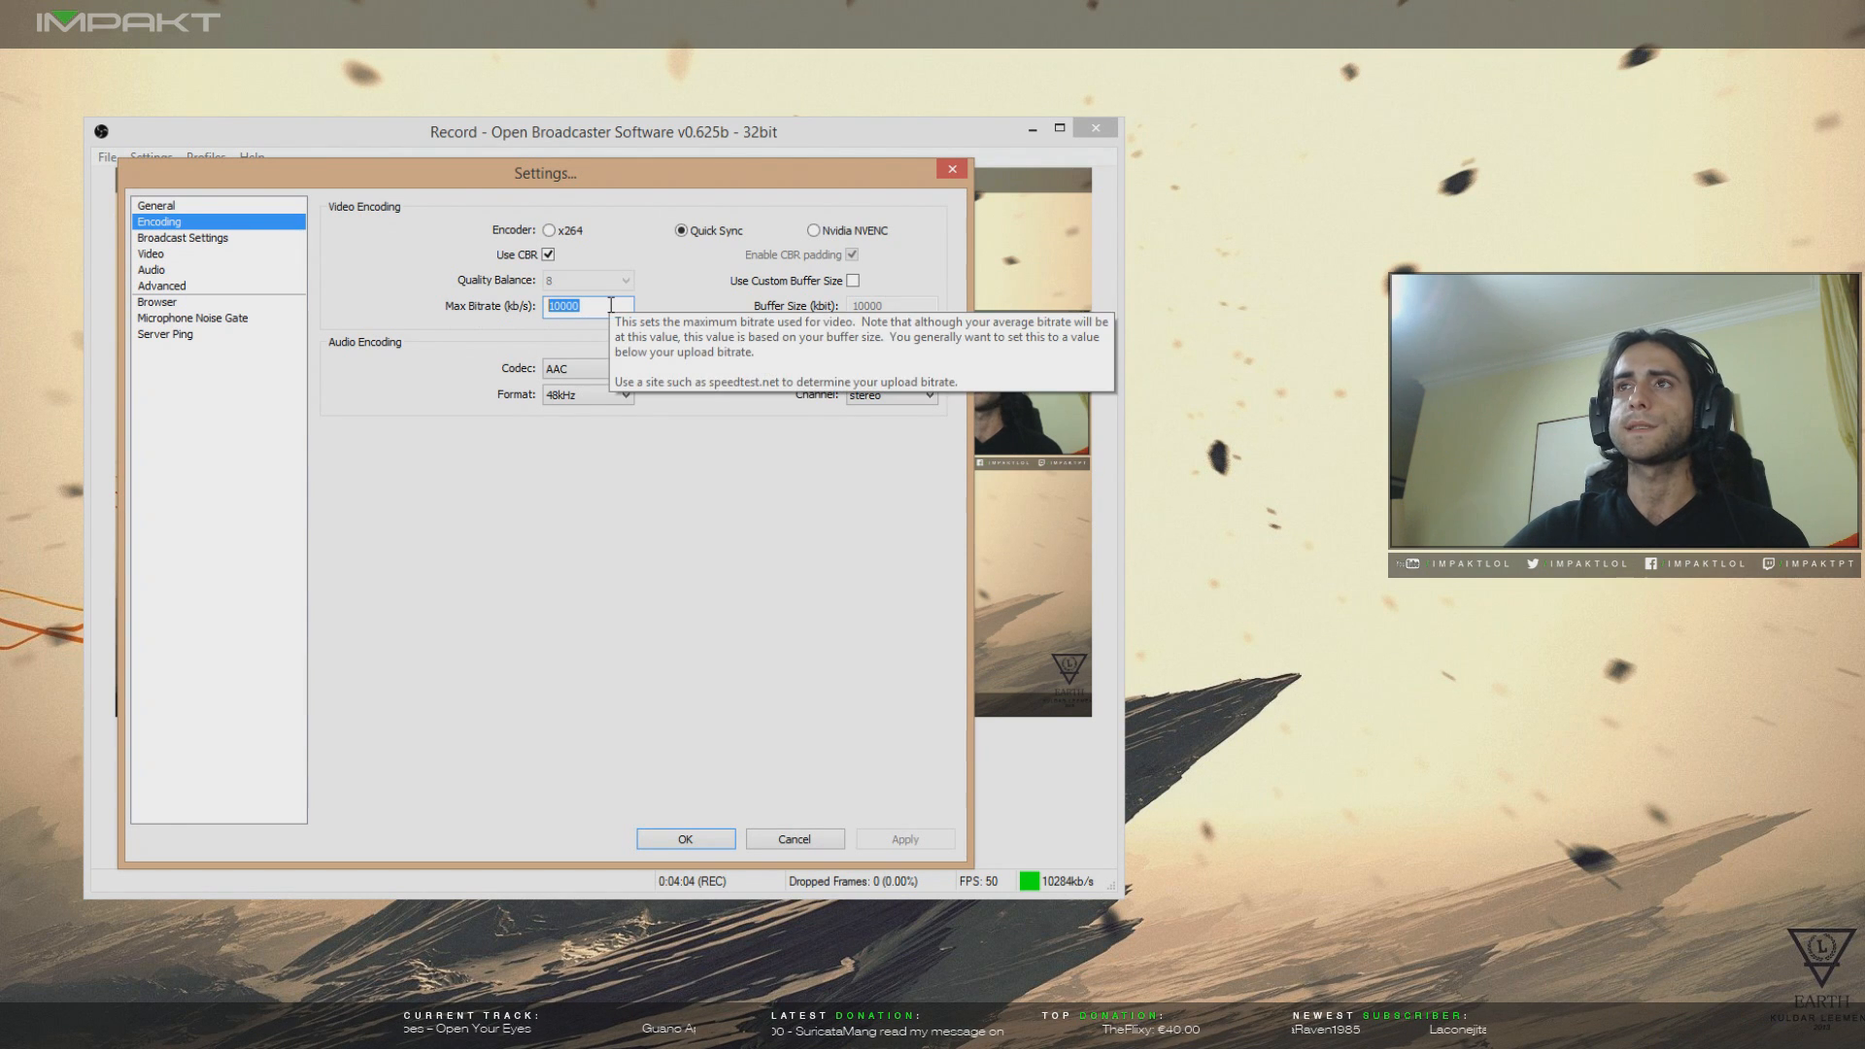
click(610, 305)
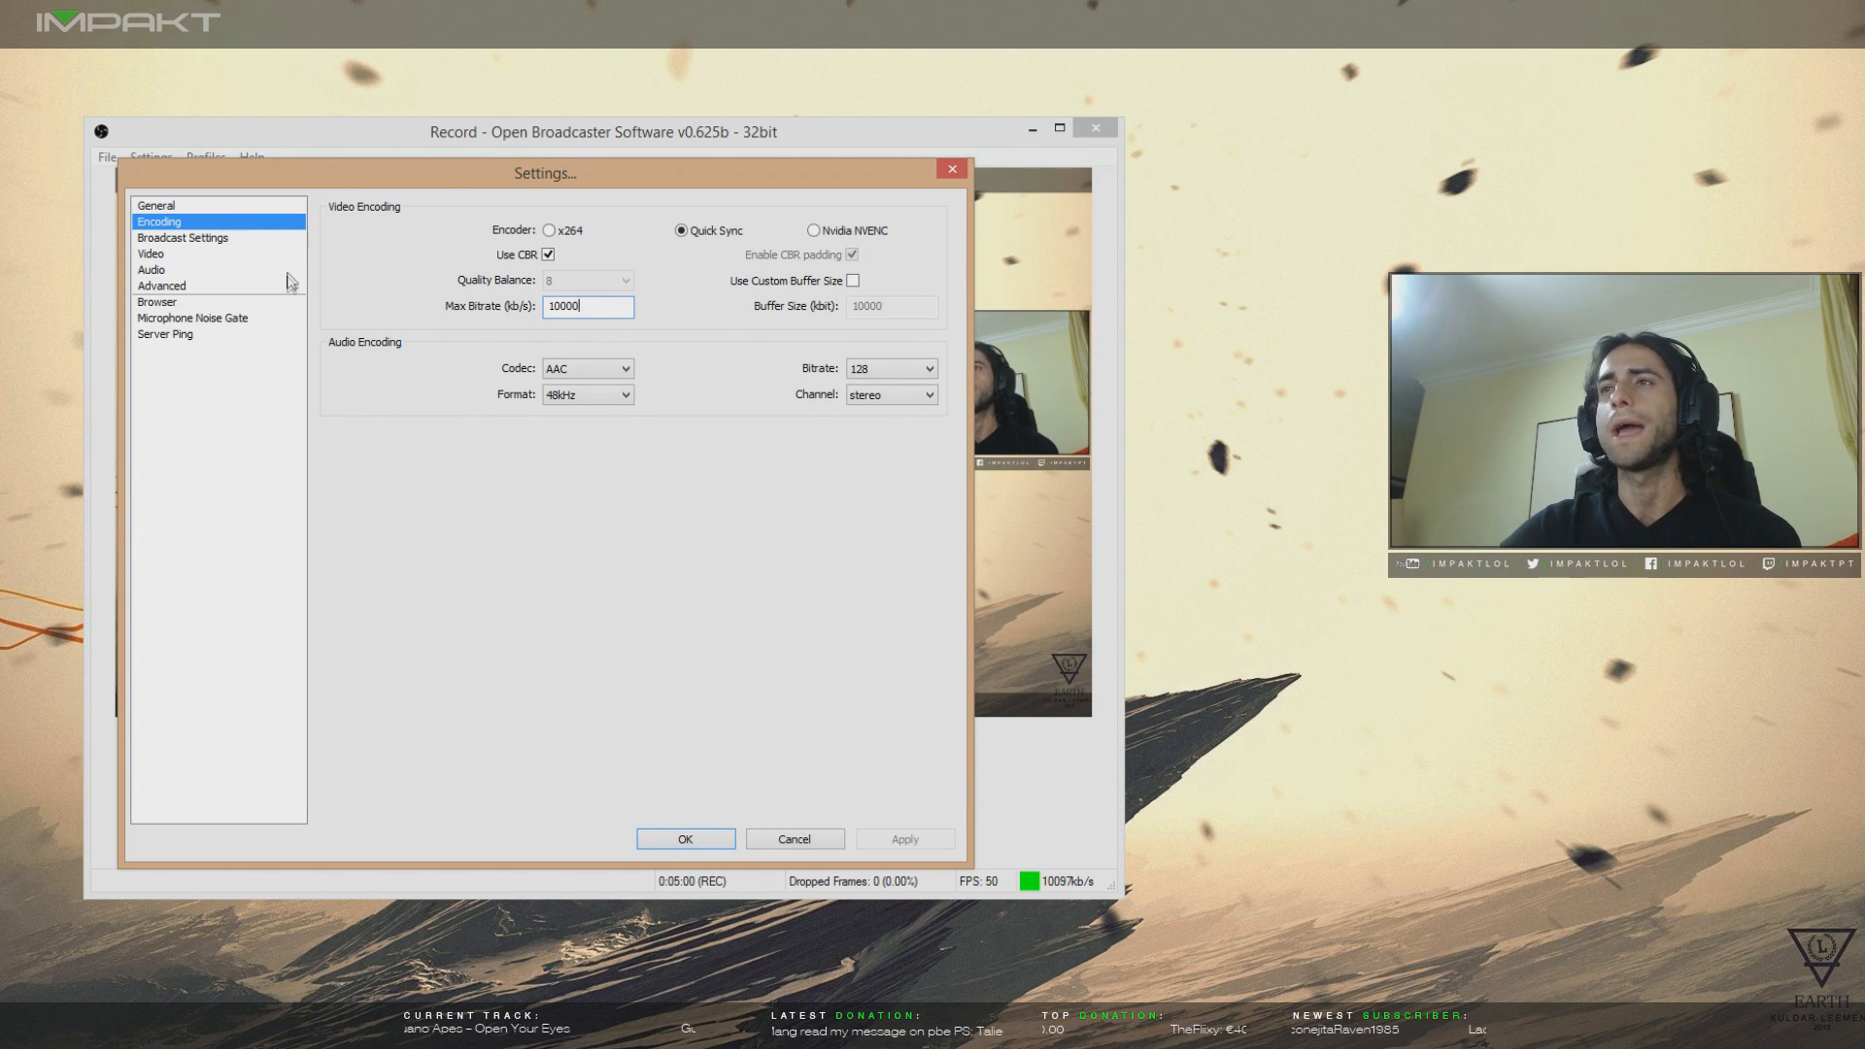
- In the Broadcast Settings, switch the mode to Live Stream and choose the EU: Amsterdam, NL server
click(199, 240)
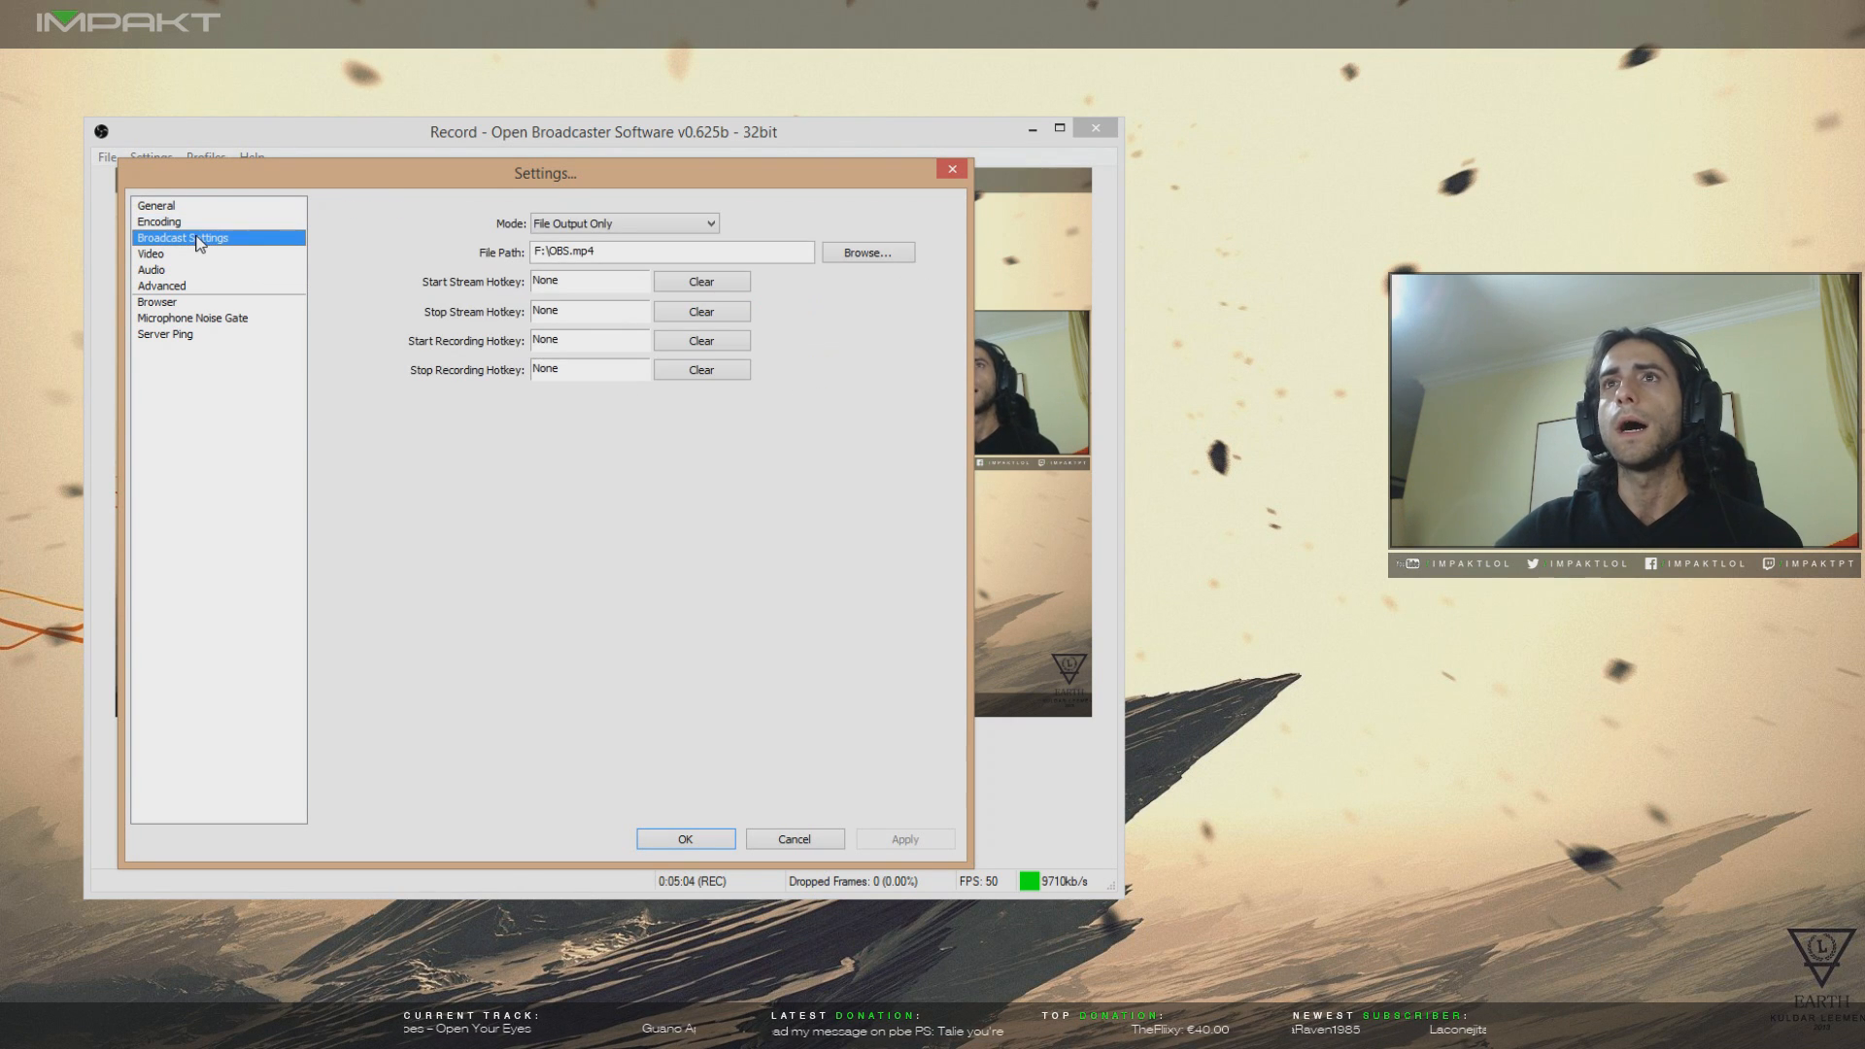
click(595, 225)
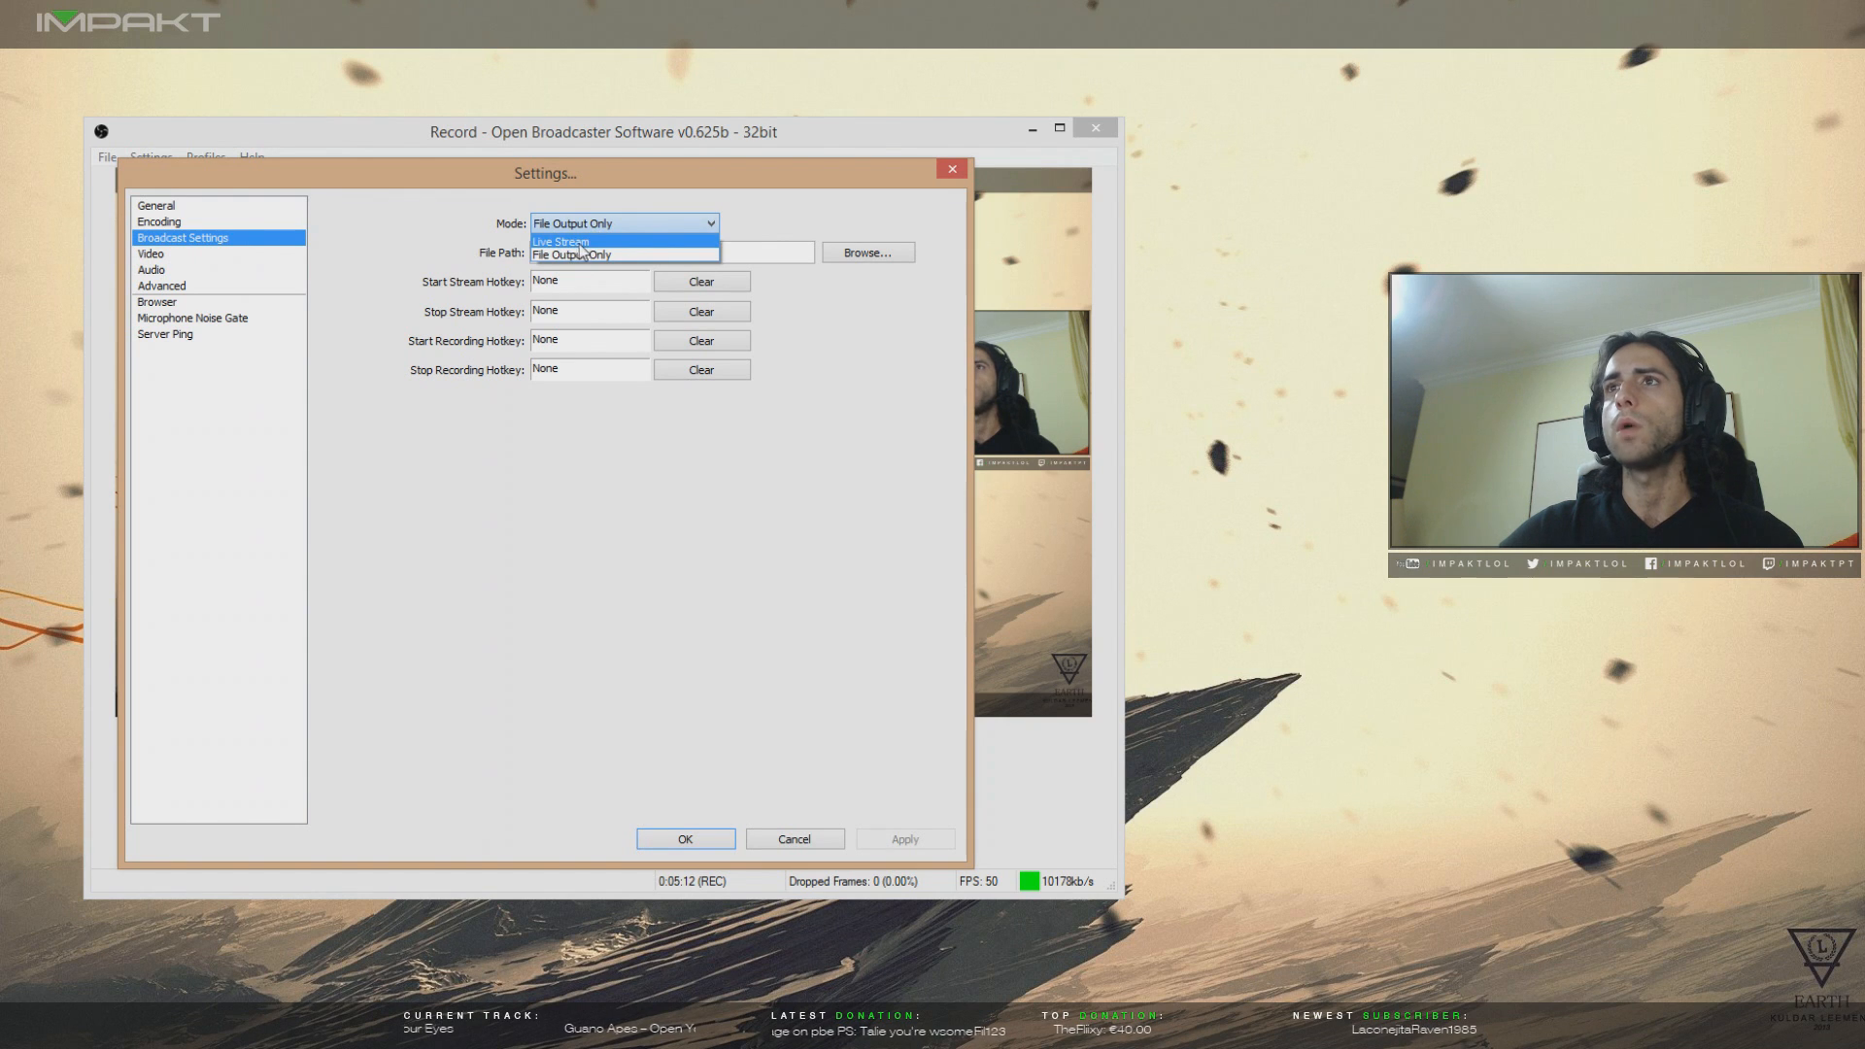
click(557, 242)
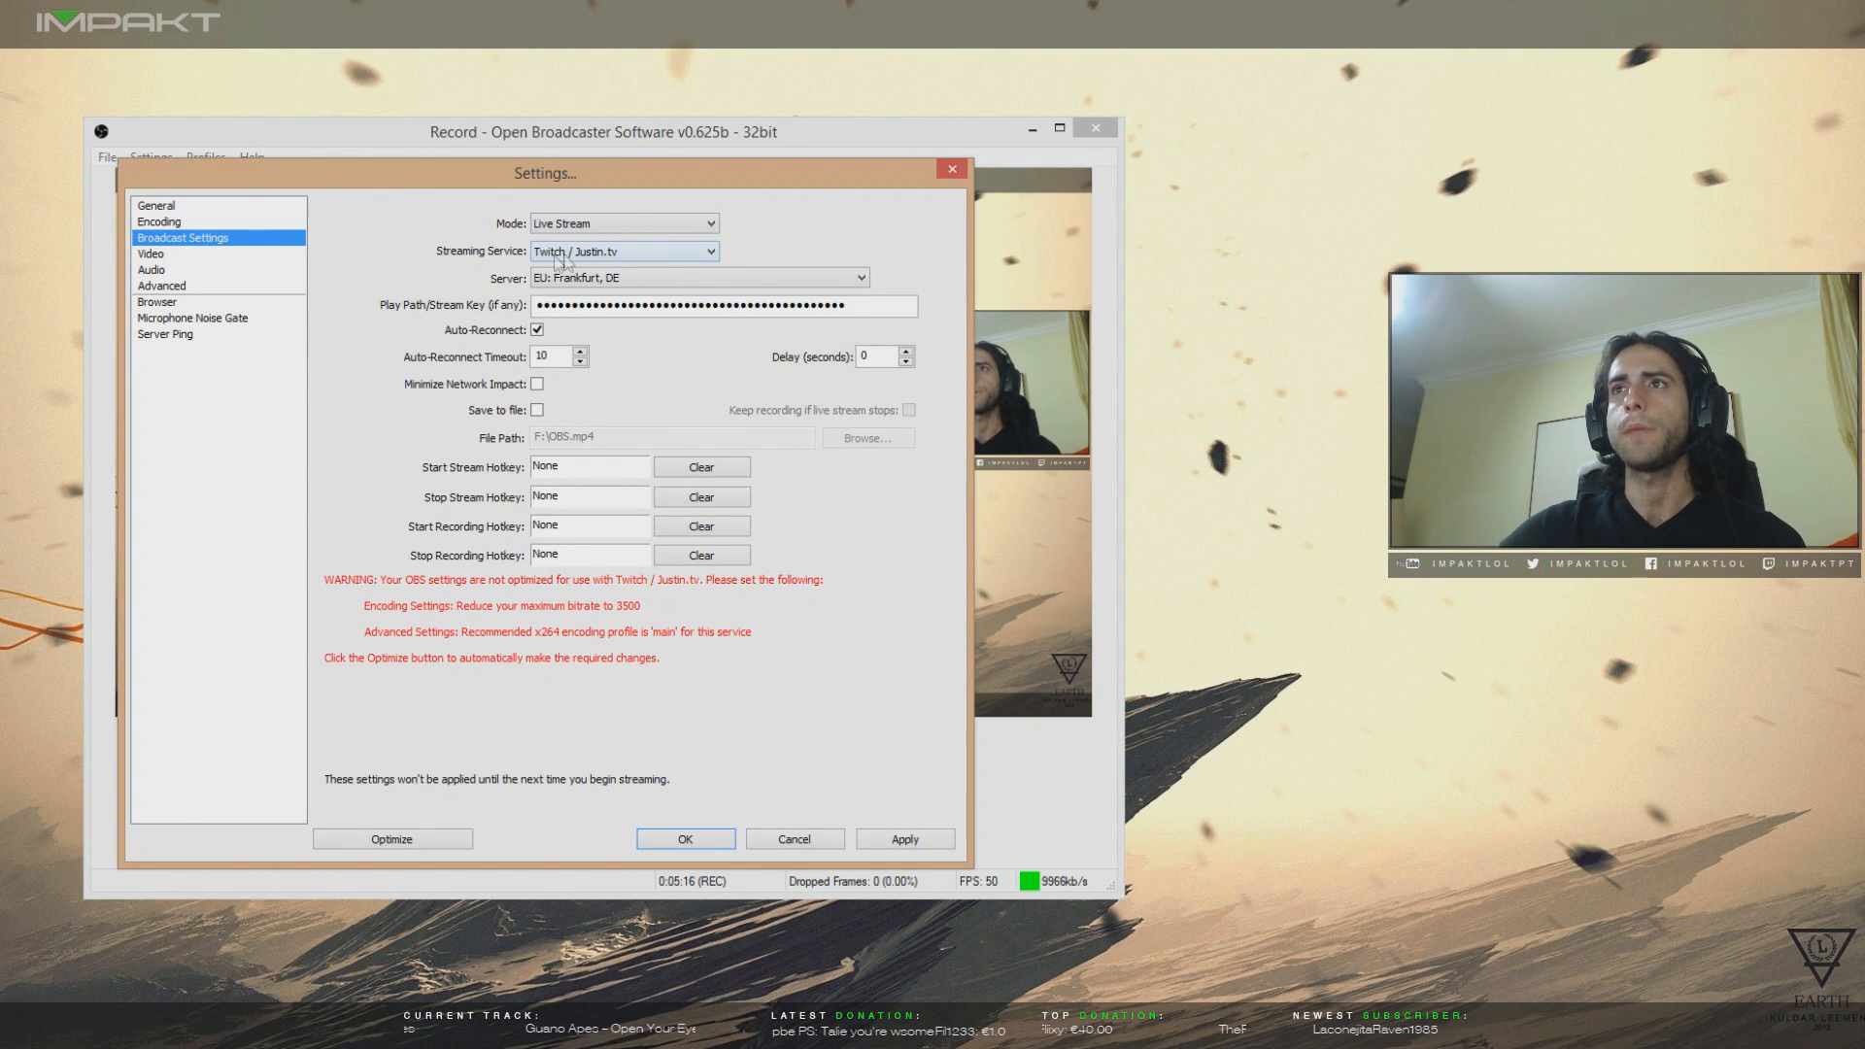
click(573, 280)
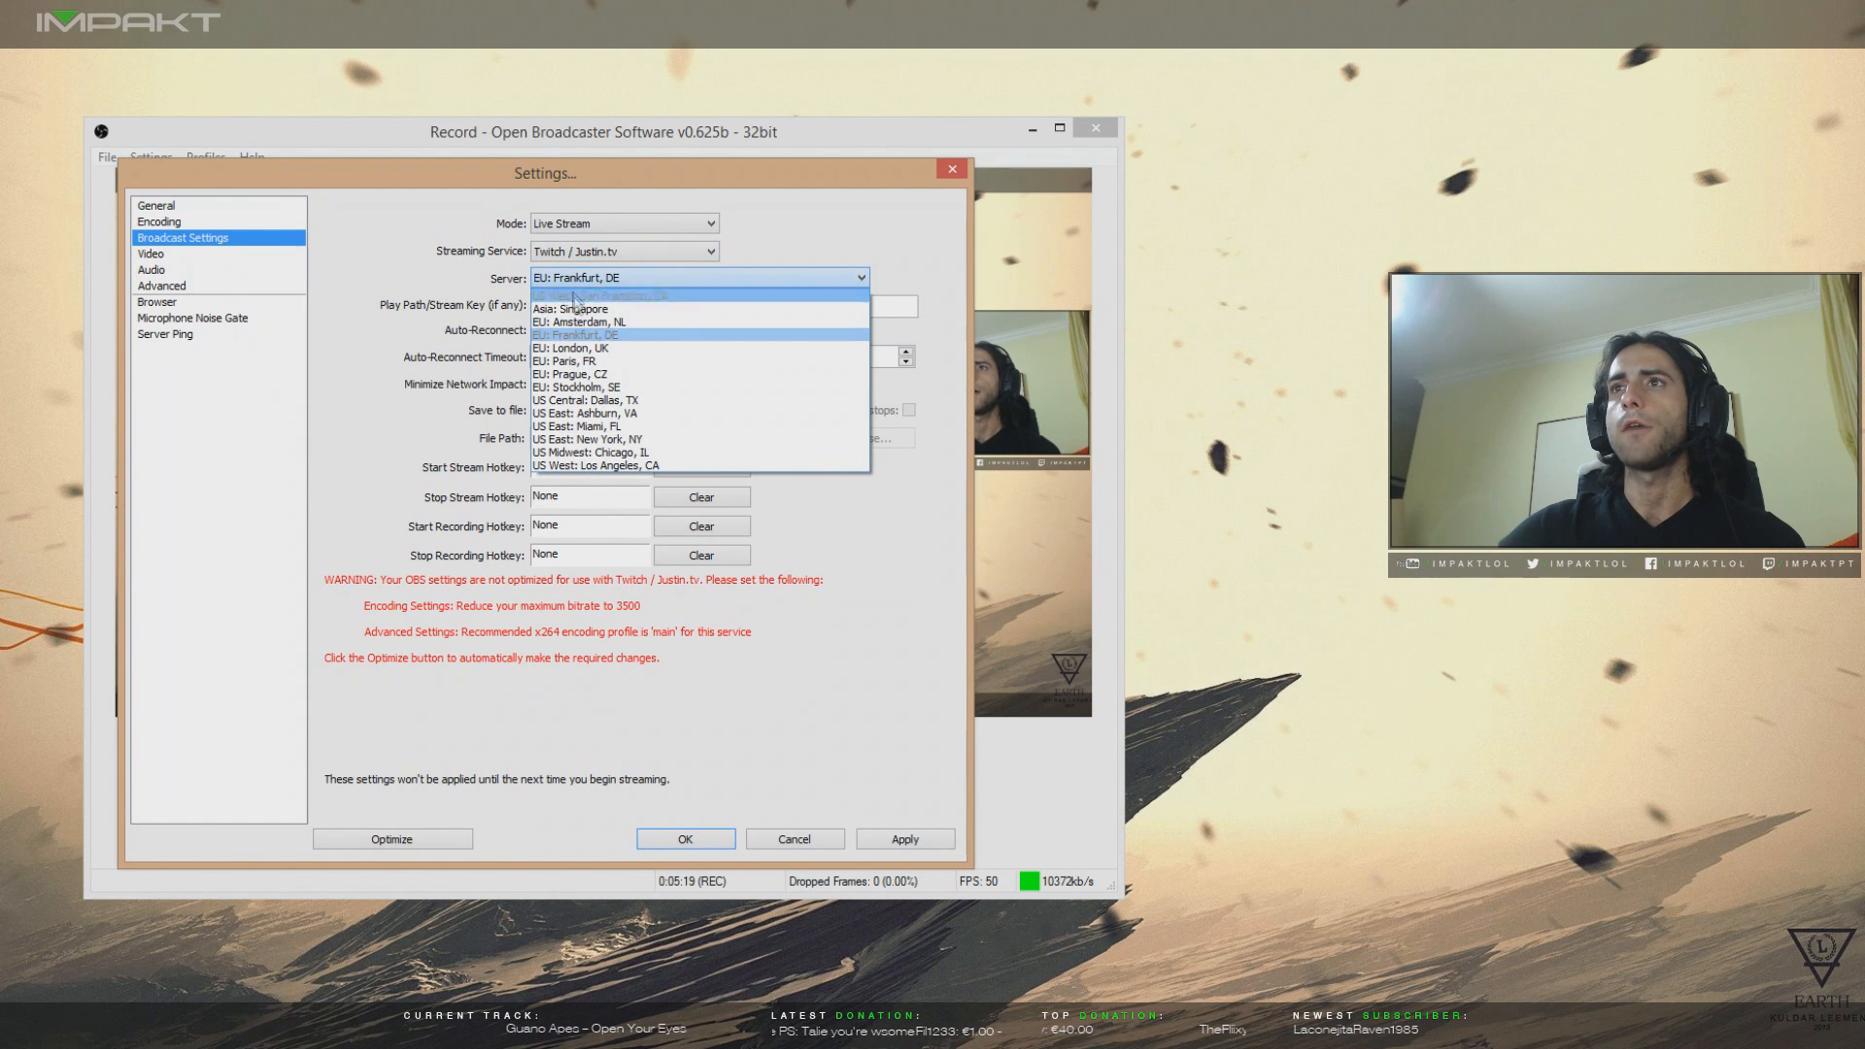
click(573, 322)
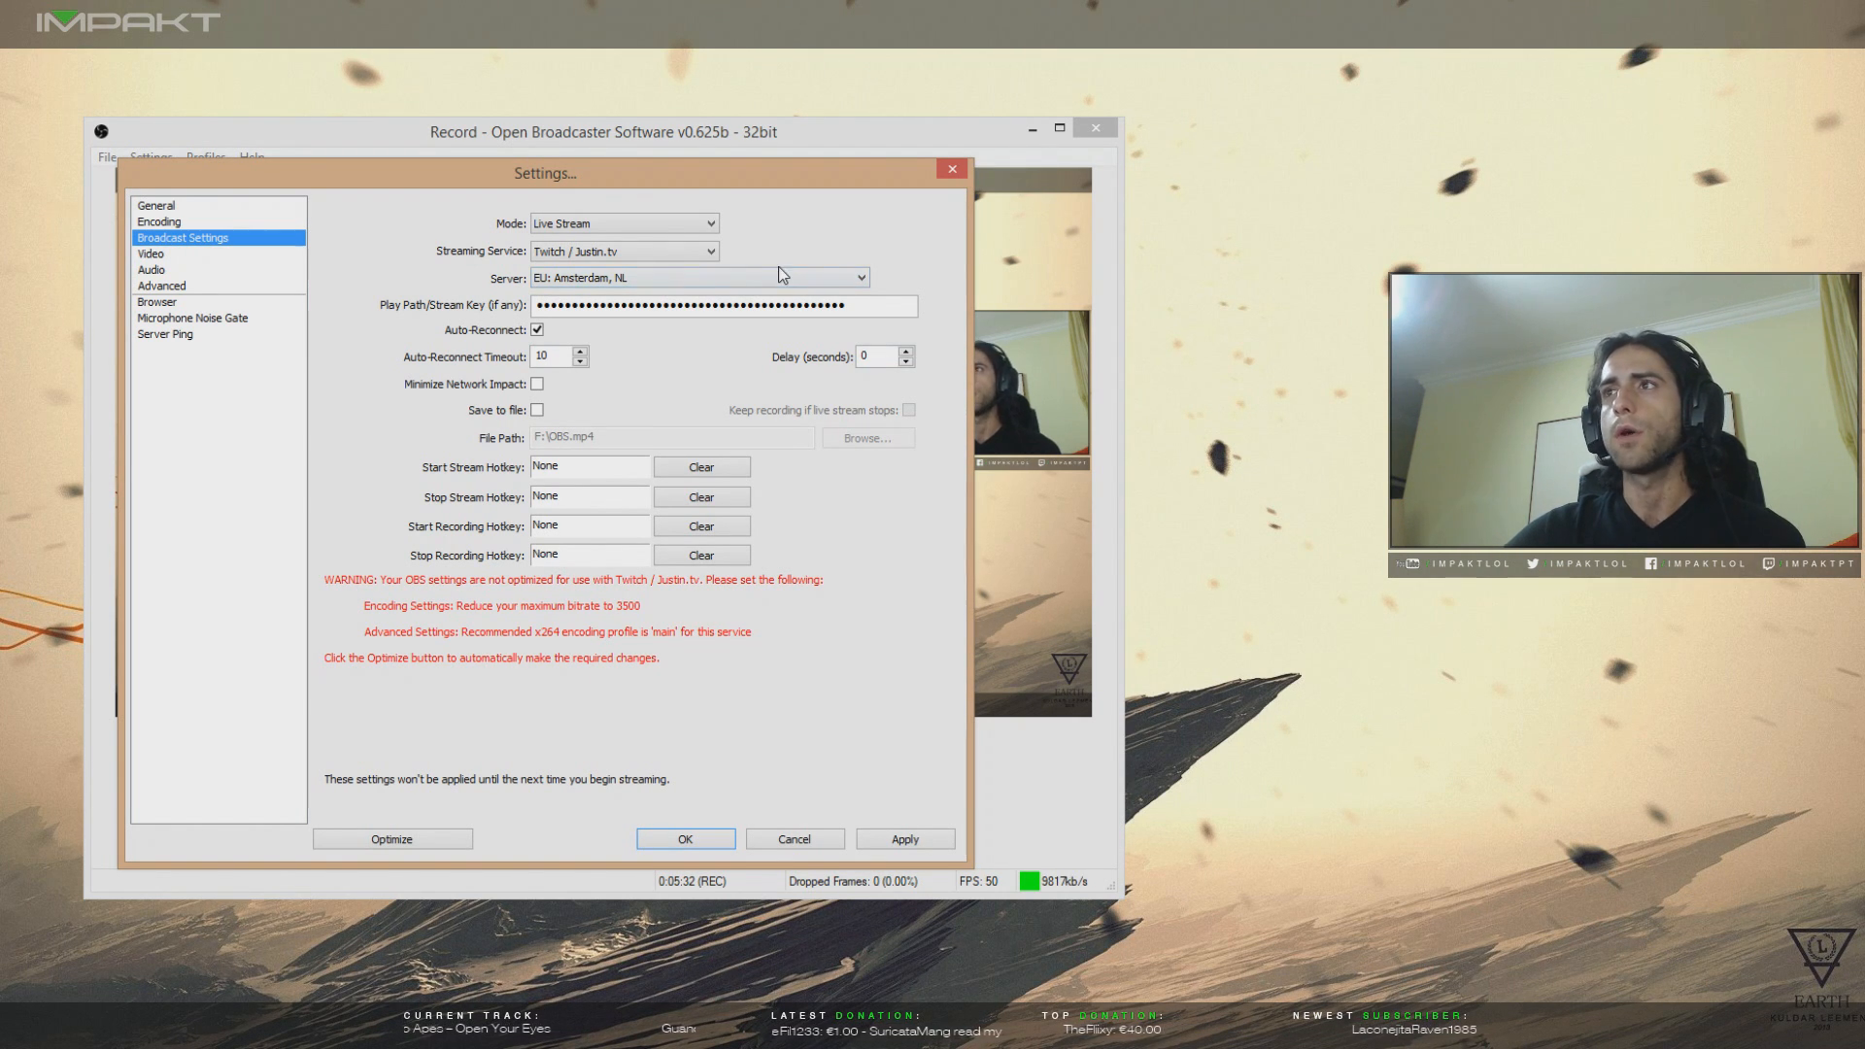
mouse_move(732, 166)
mouse_down()
mouse_move(713, 85)
mouse_move(648, 159)
mouse_move(610, 160)
mouse_move(753, 140)
mouse_up()
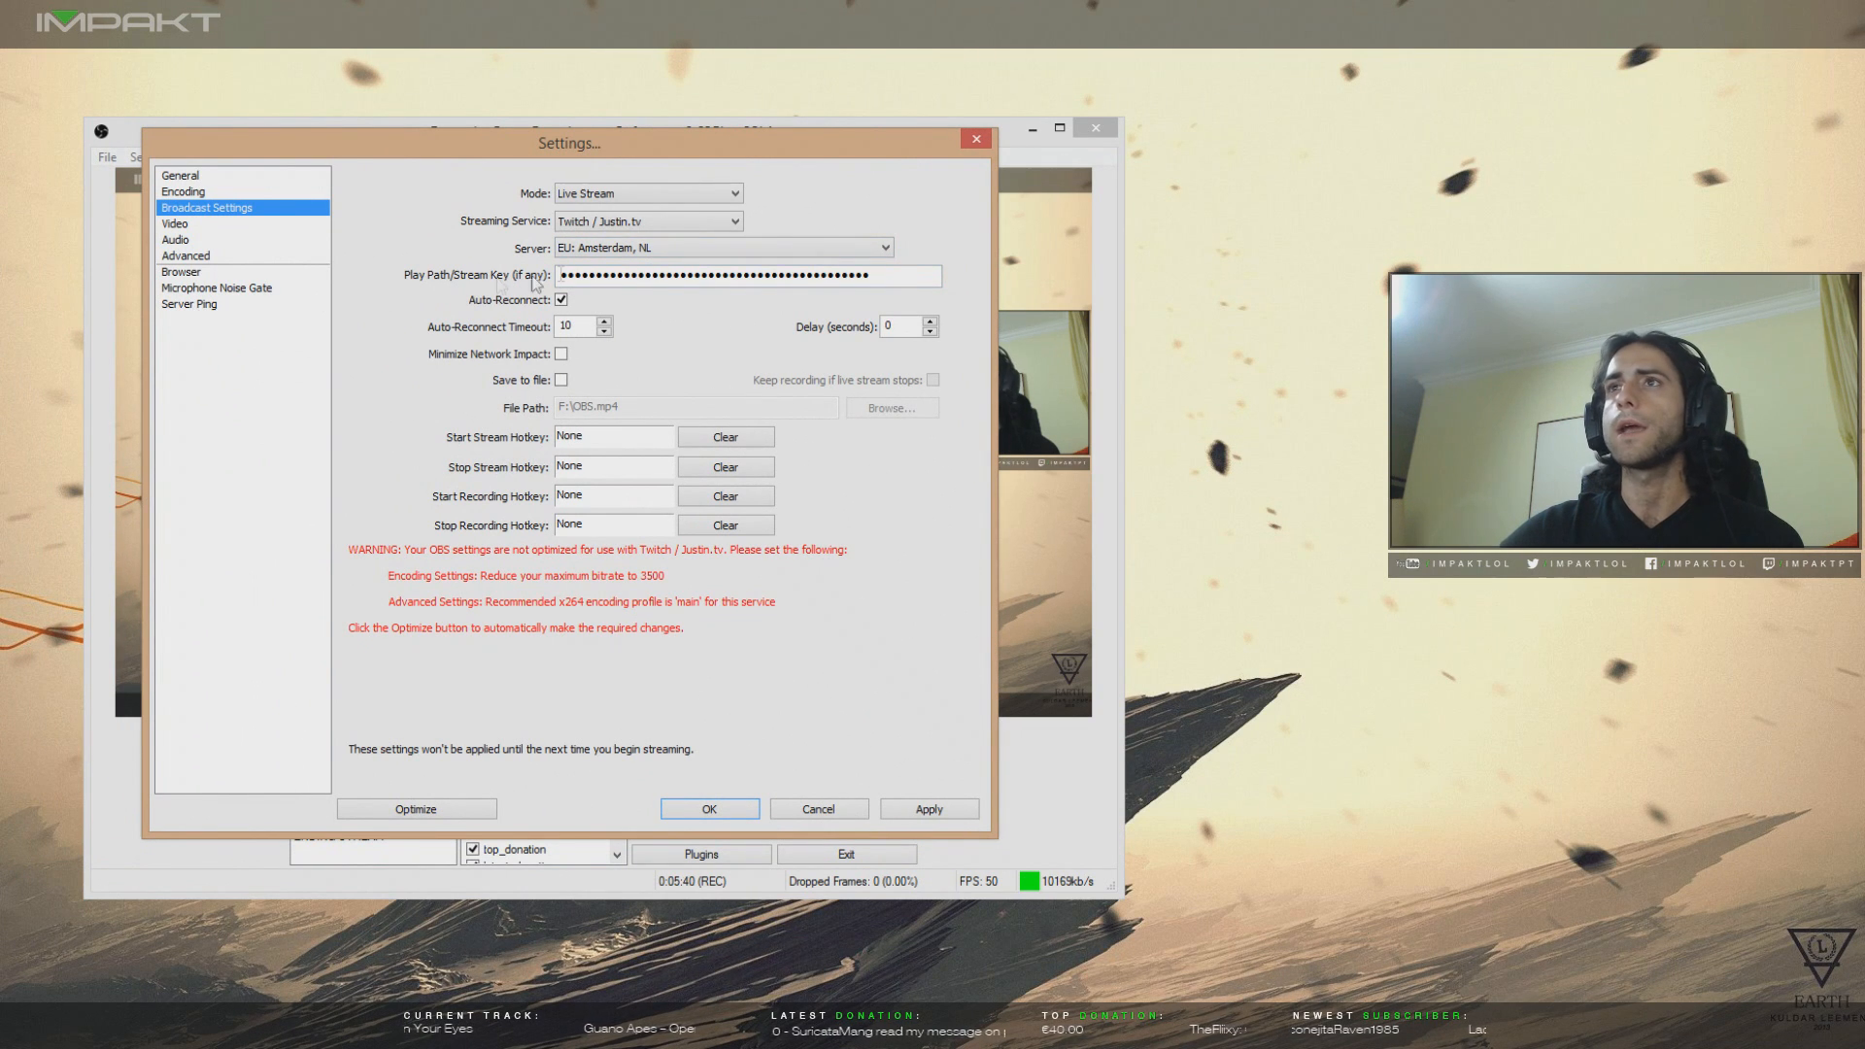
click(581, 250)
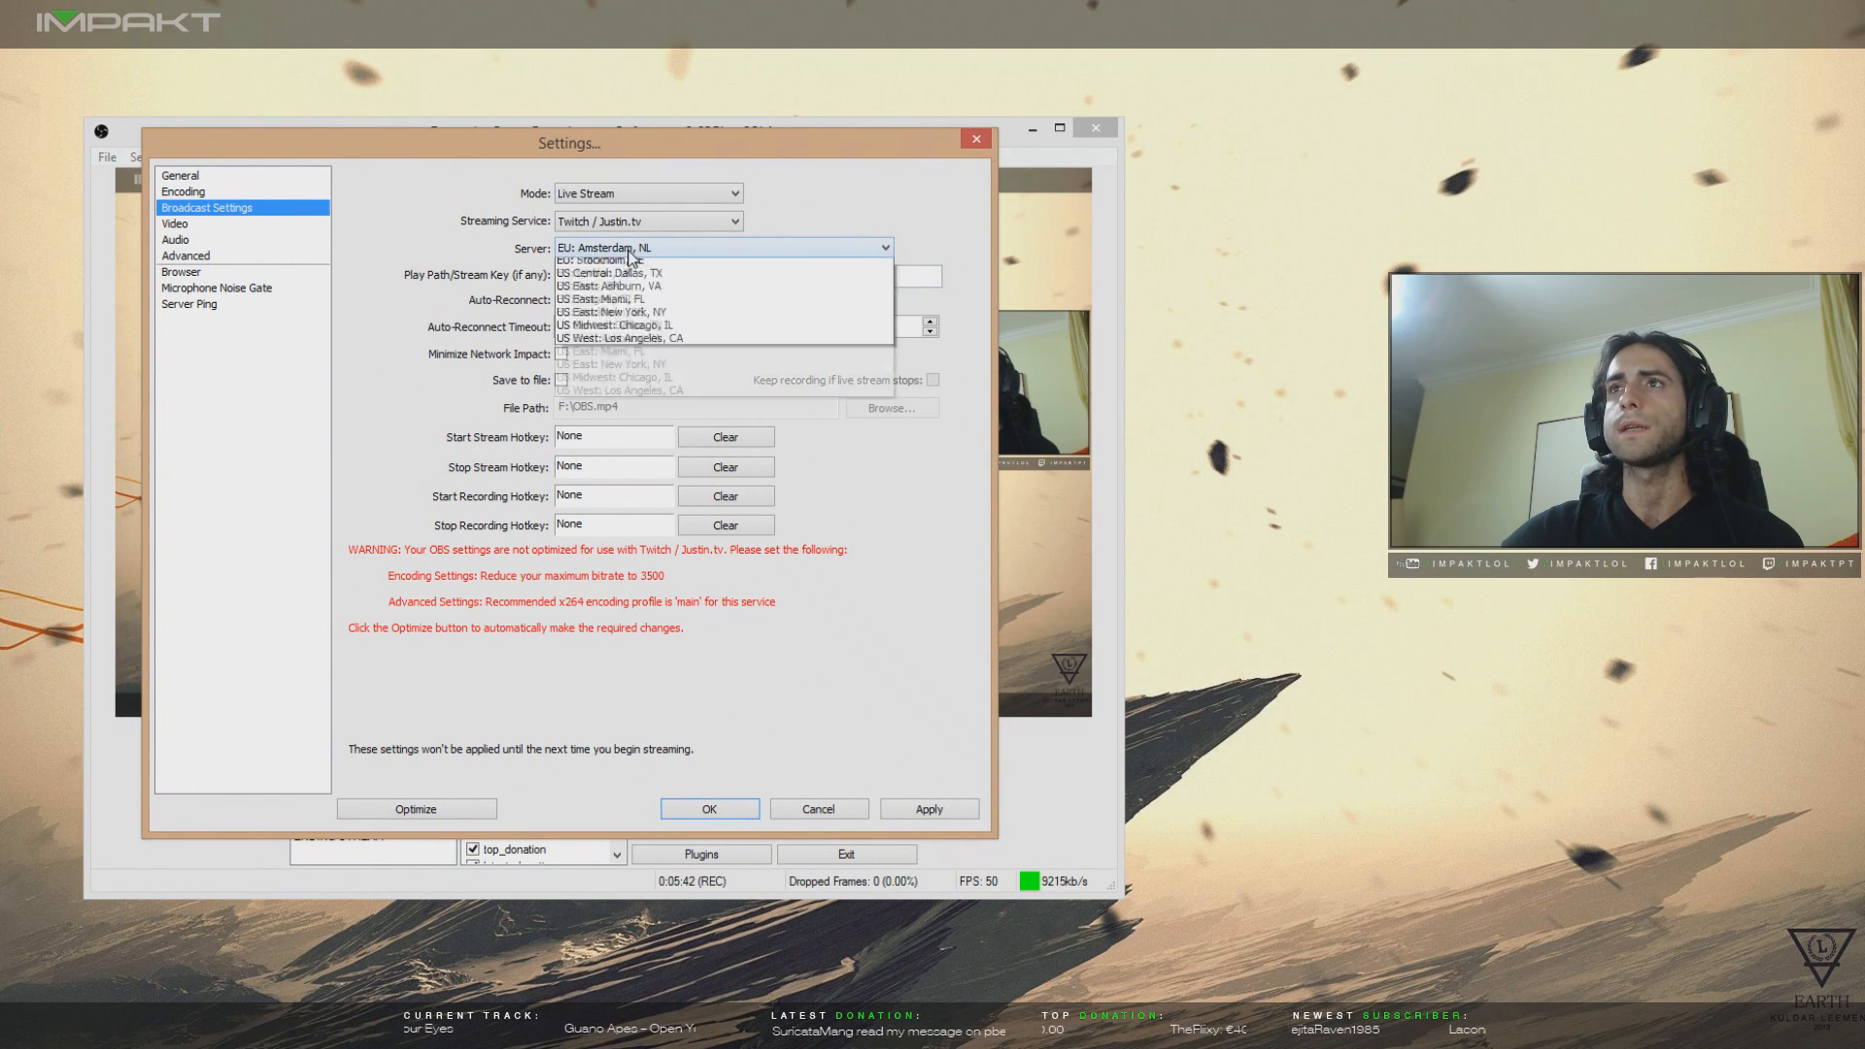
click(629, 251)
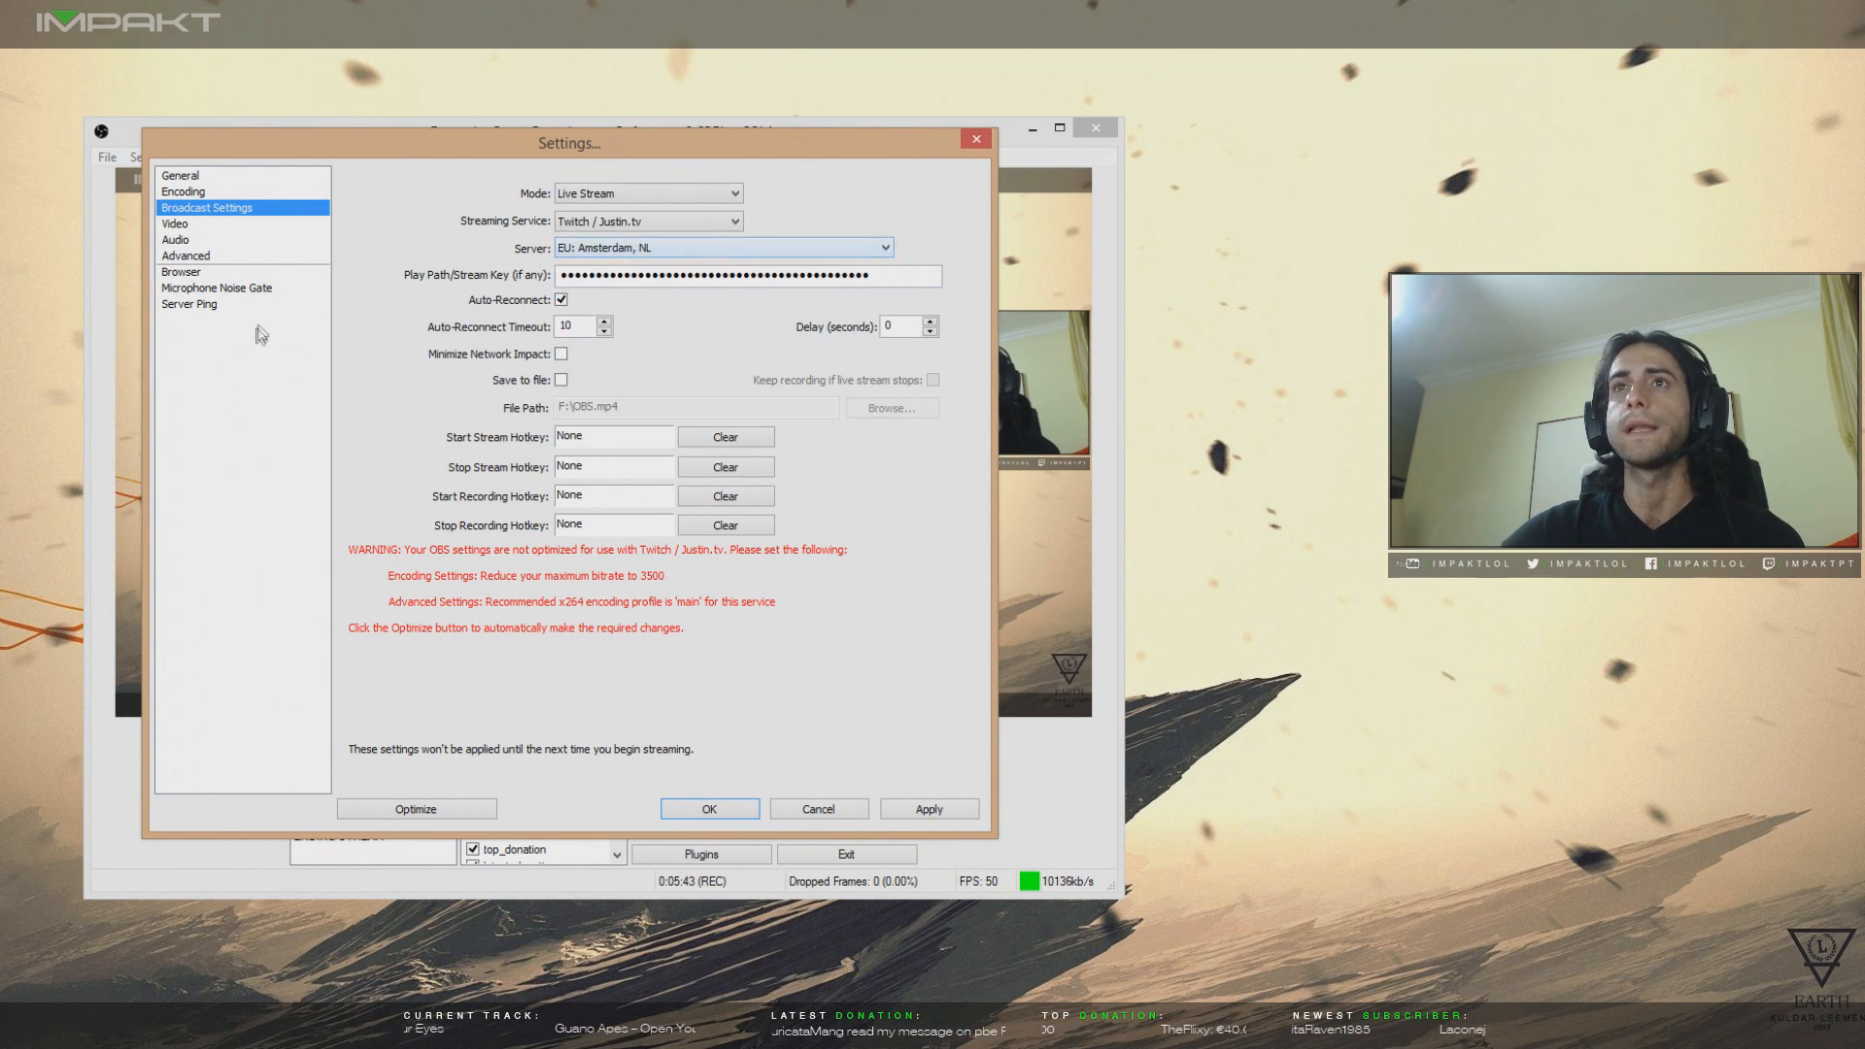
- Discard the pending broadcast changes and inspect the ping details of the Twitch EU: Amsterdam, NL server
click(202, 305)
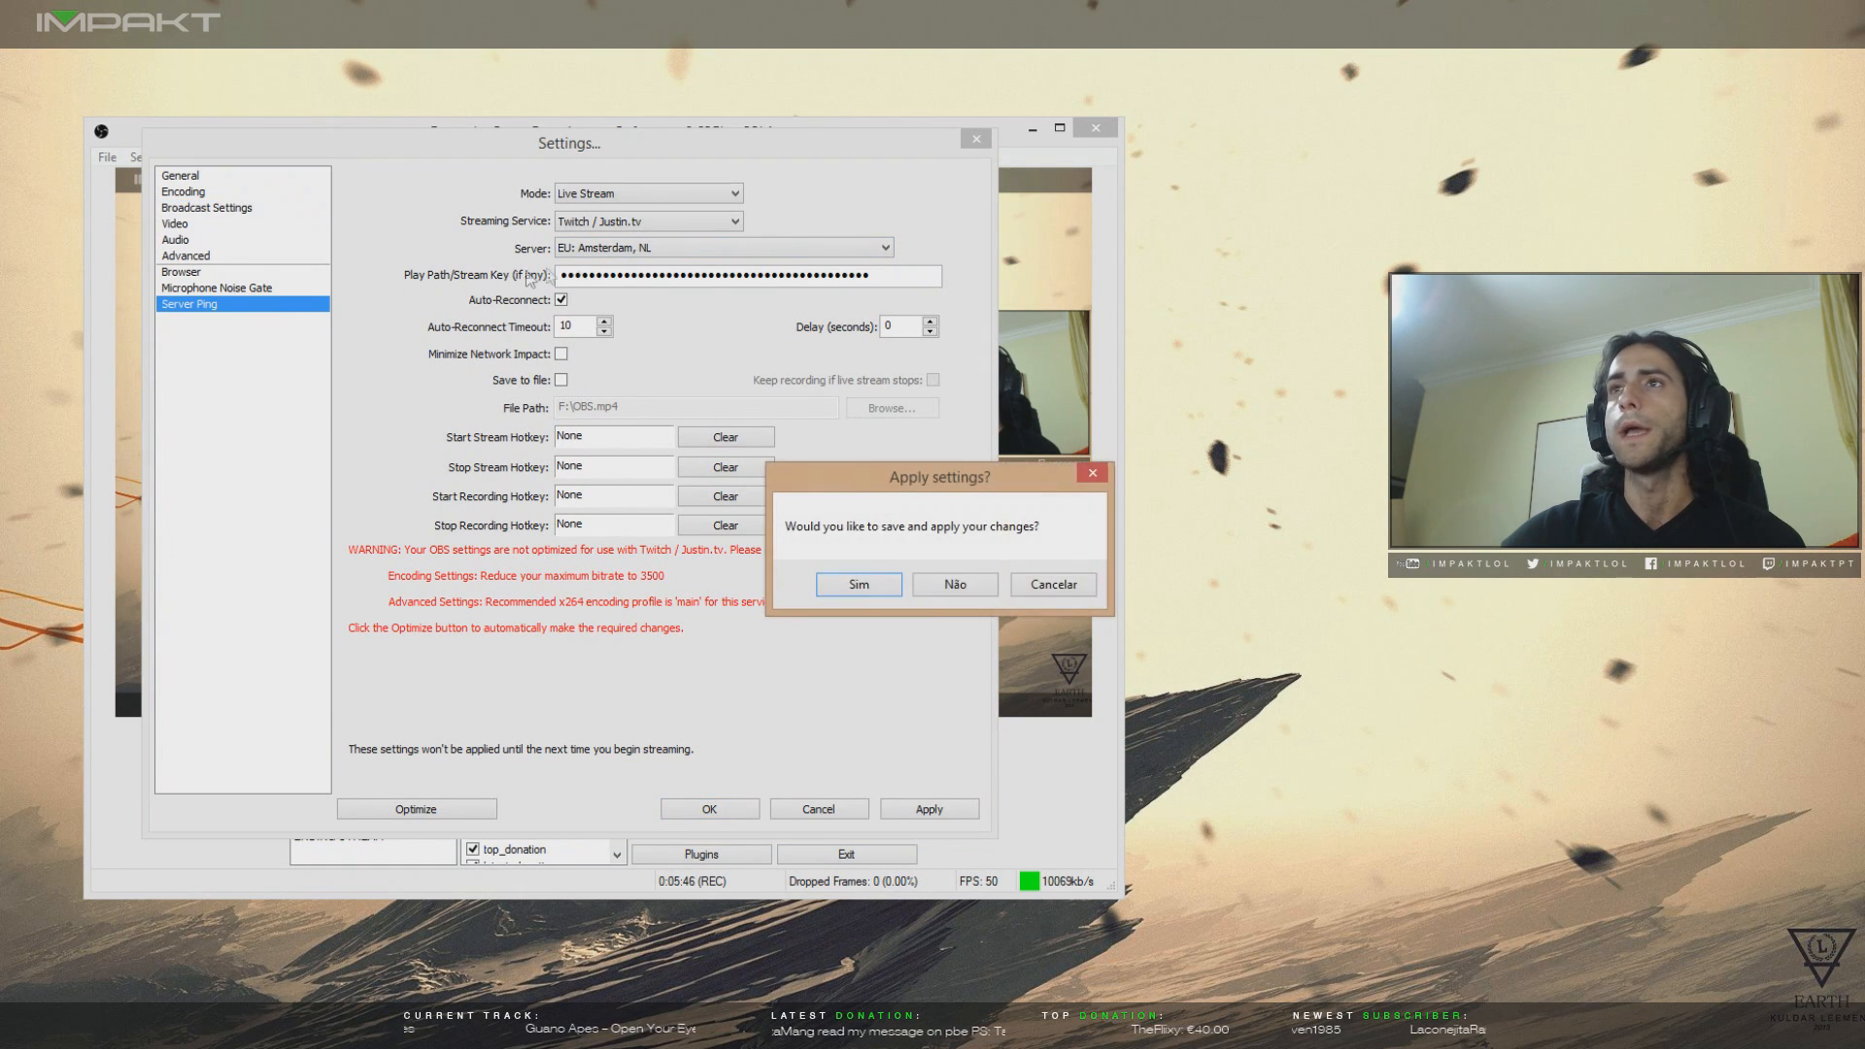
click(944, 582)
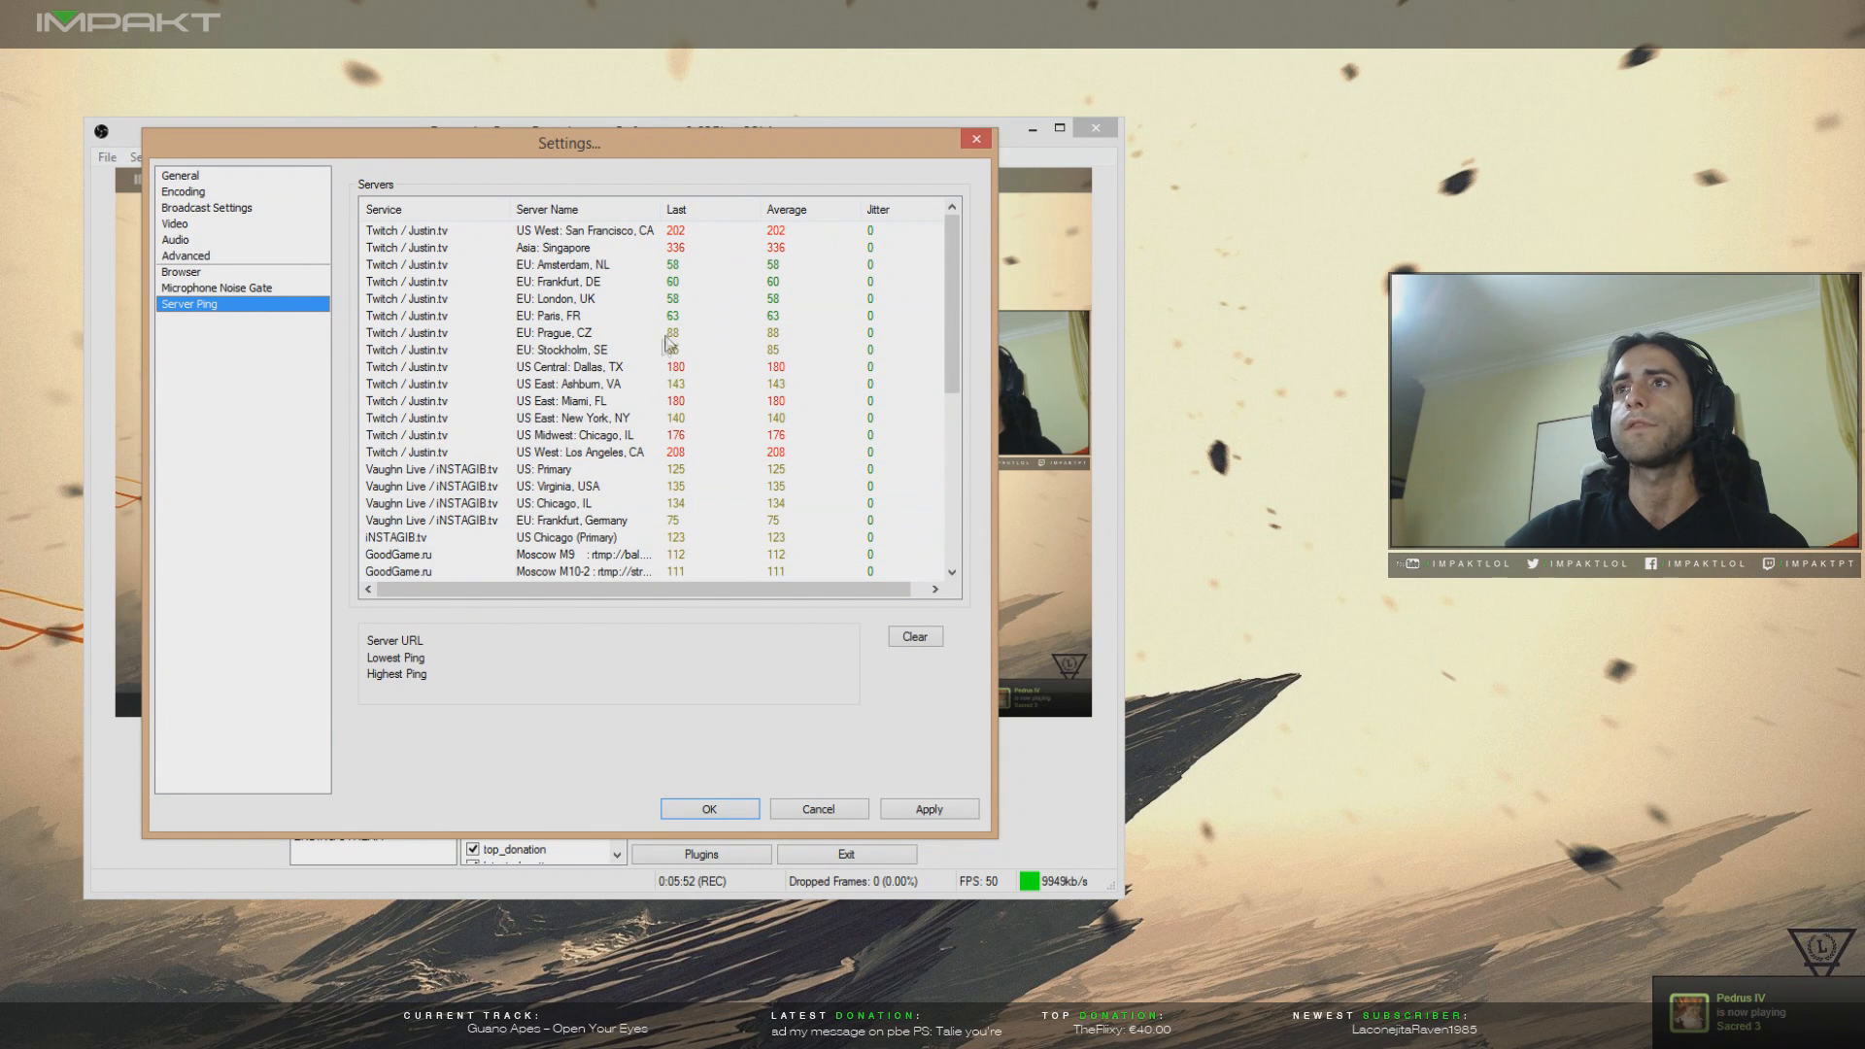
click(673, 264)
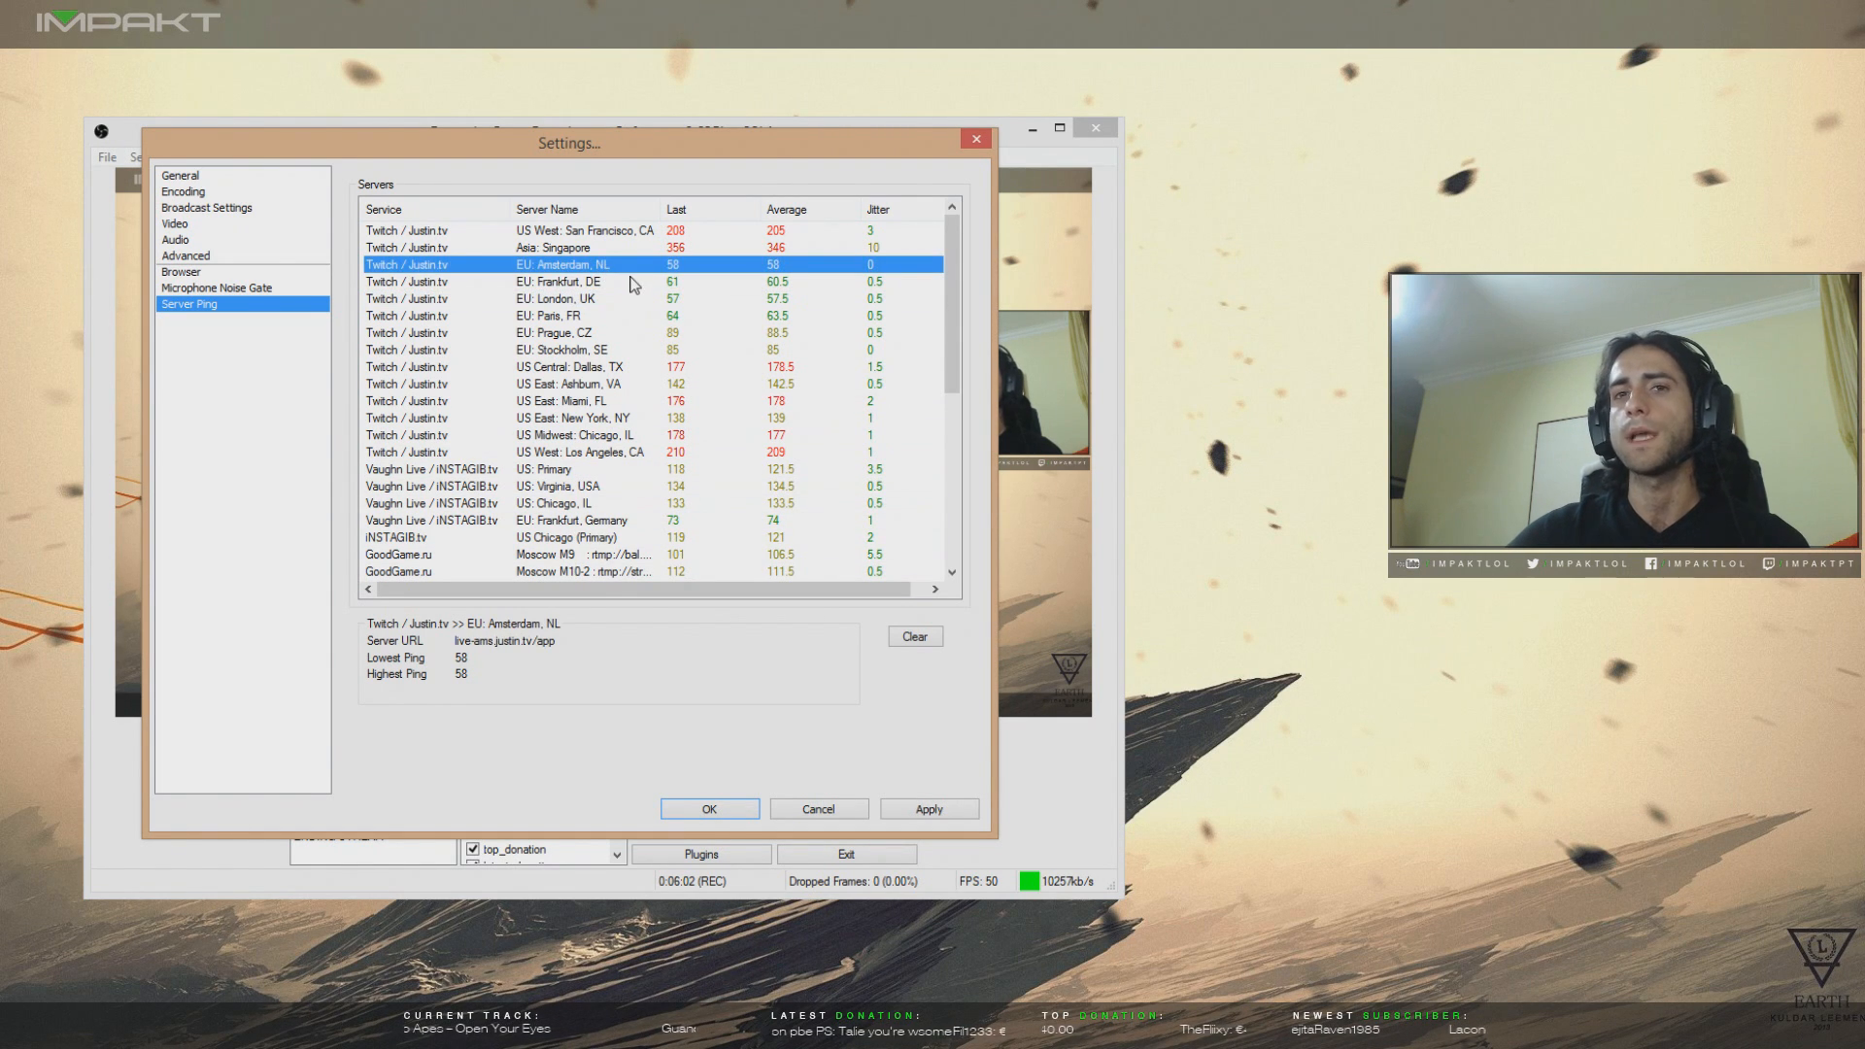
click(201, 192)
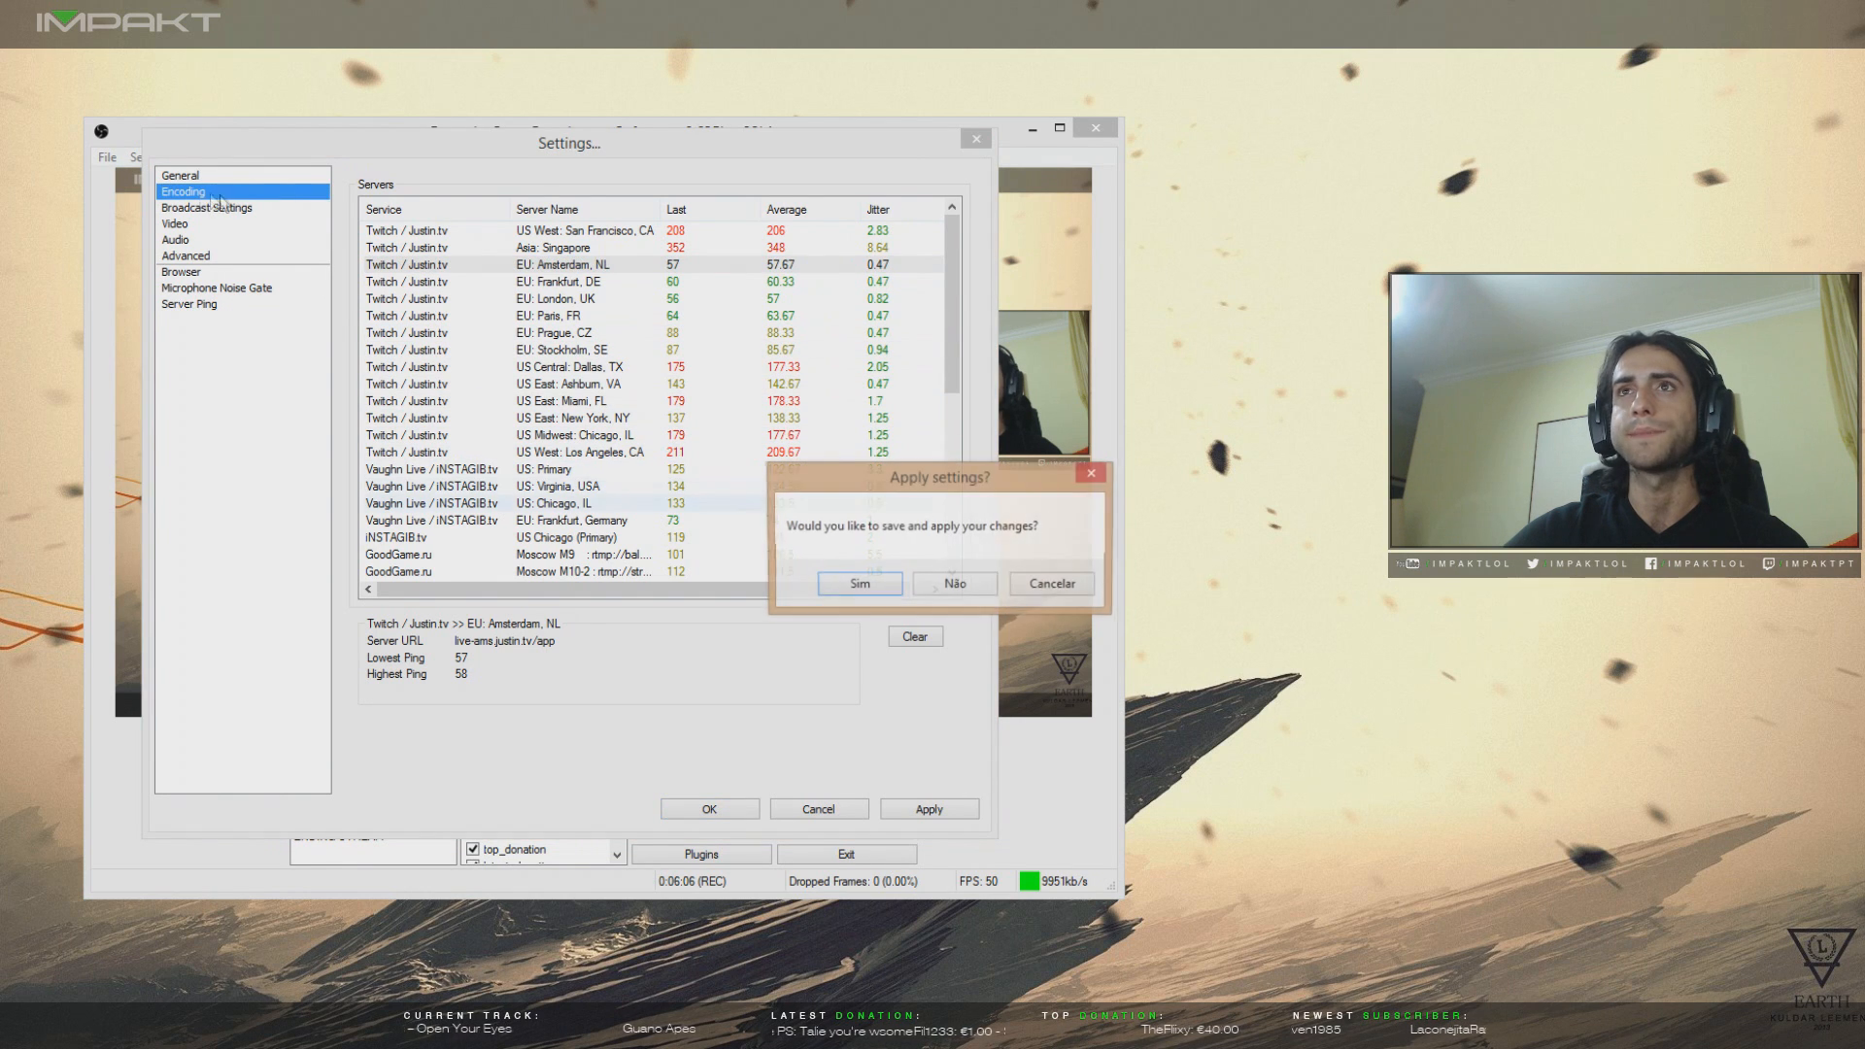
click(854, 583)
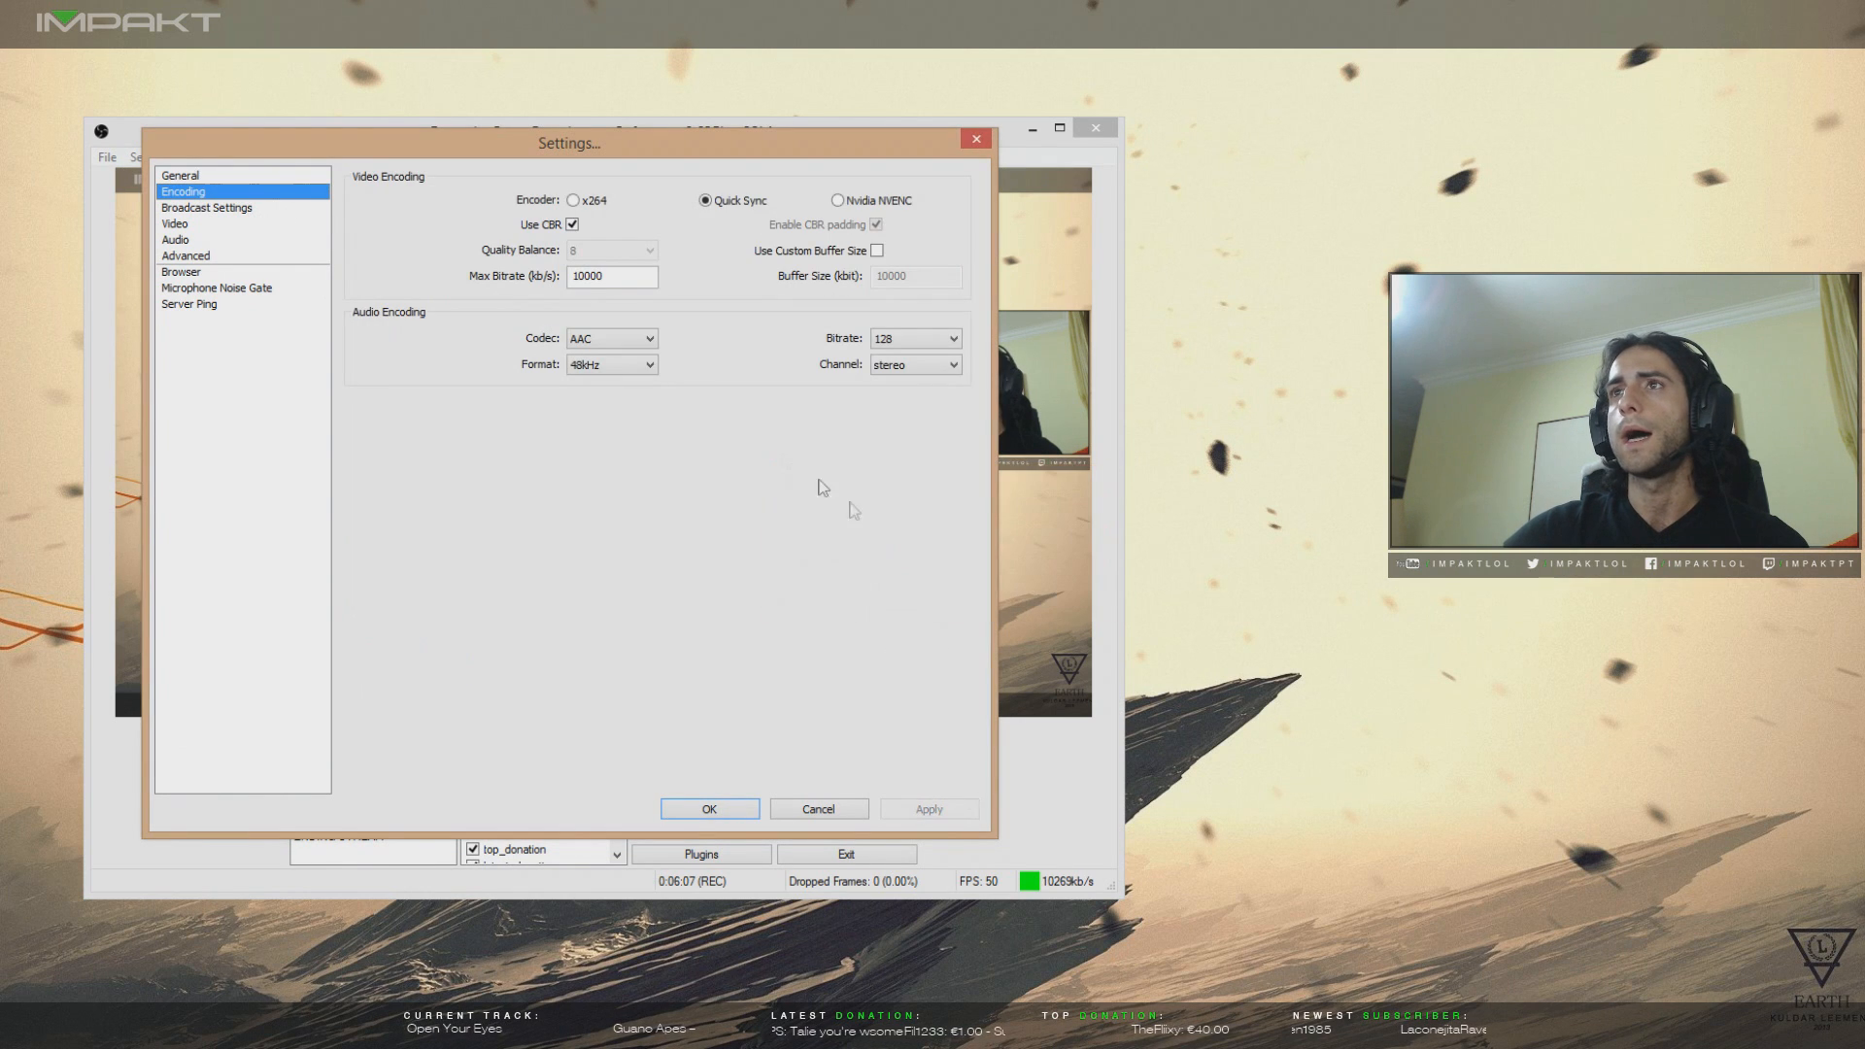
- Set the broadcast mode to Live Stream, check the stream key field, and save the changes on switching to the Video settings
click(207, 208)
click(657, 197)
click(593, 226)
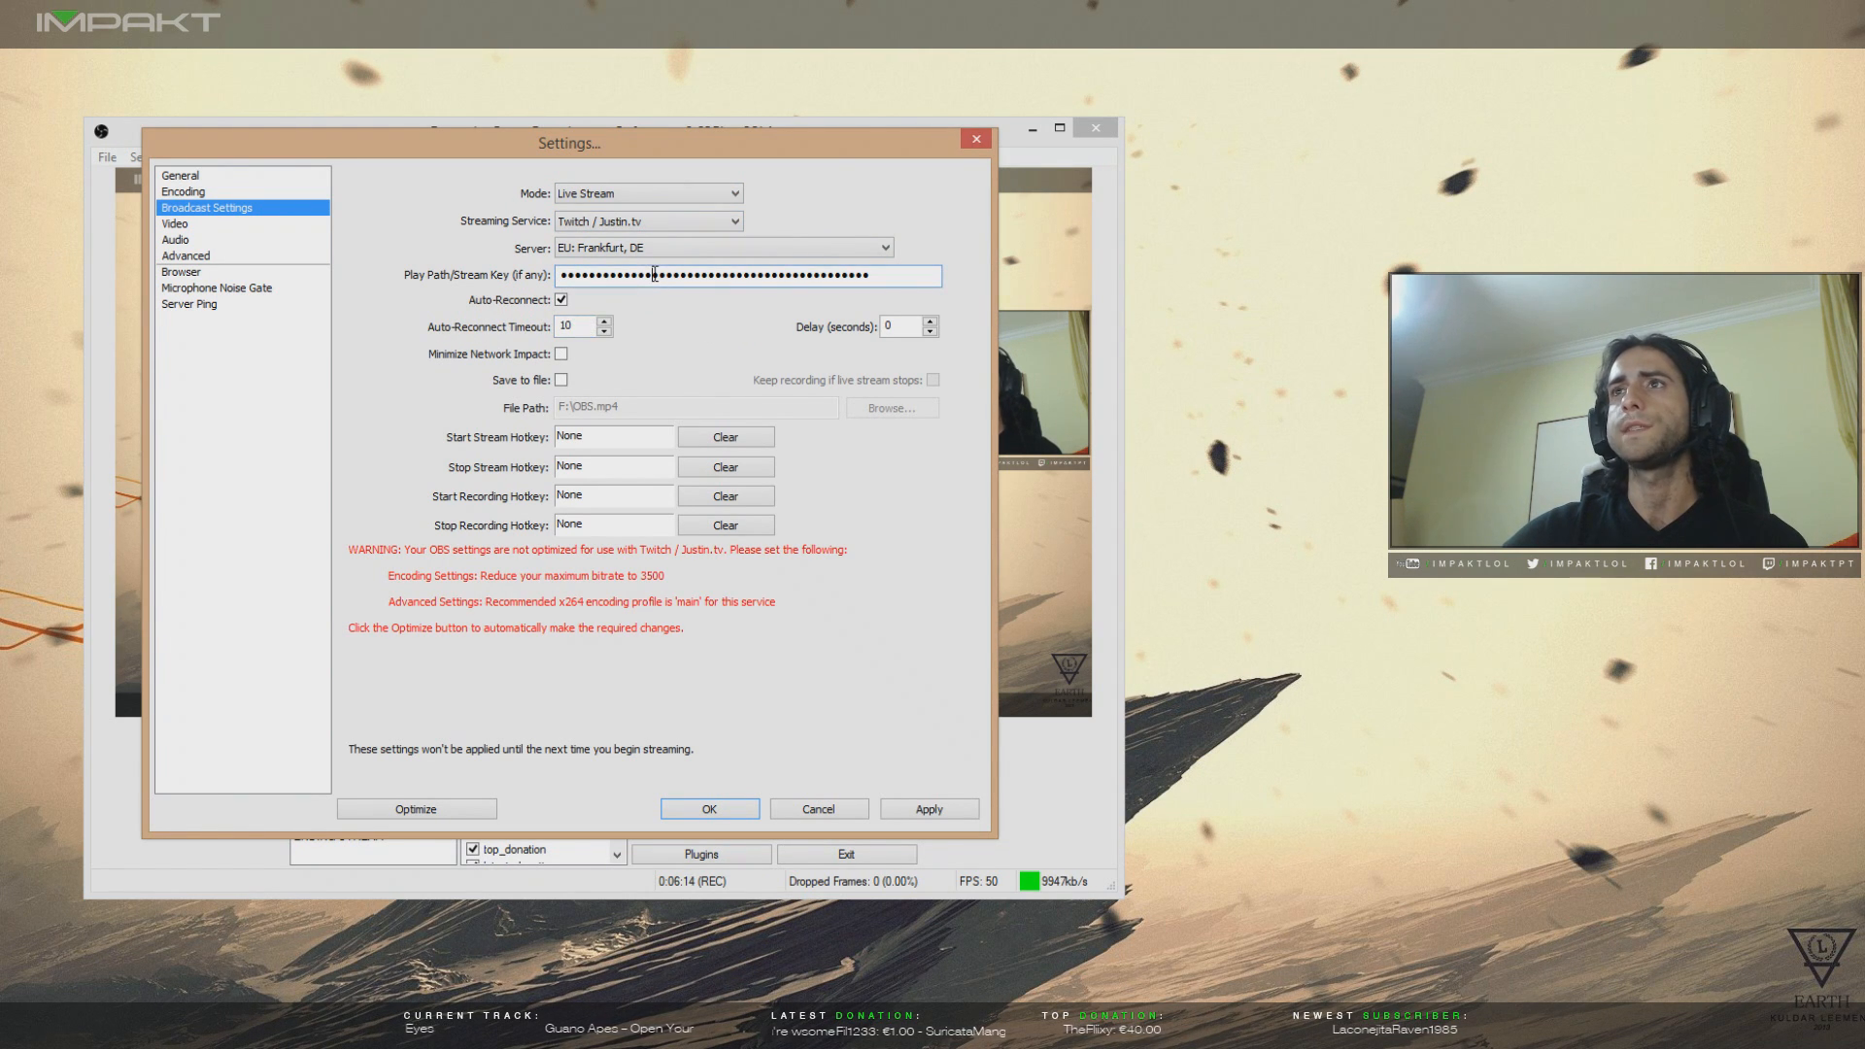
double_click(563, 274)
click(800, 275)
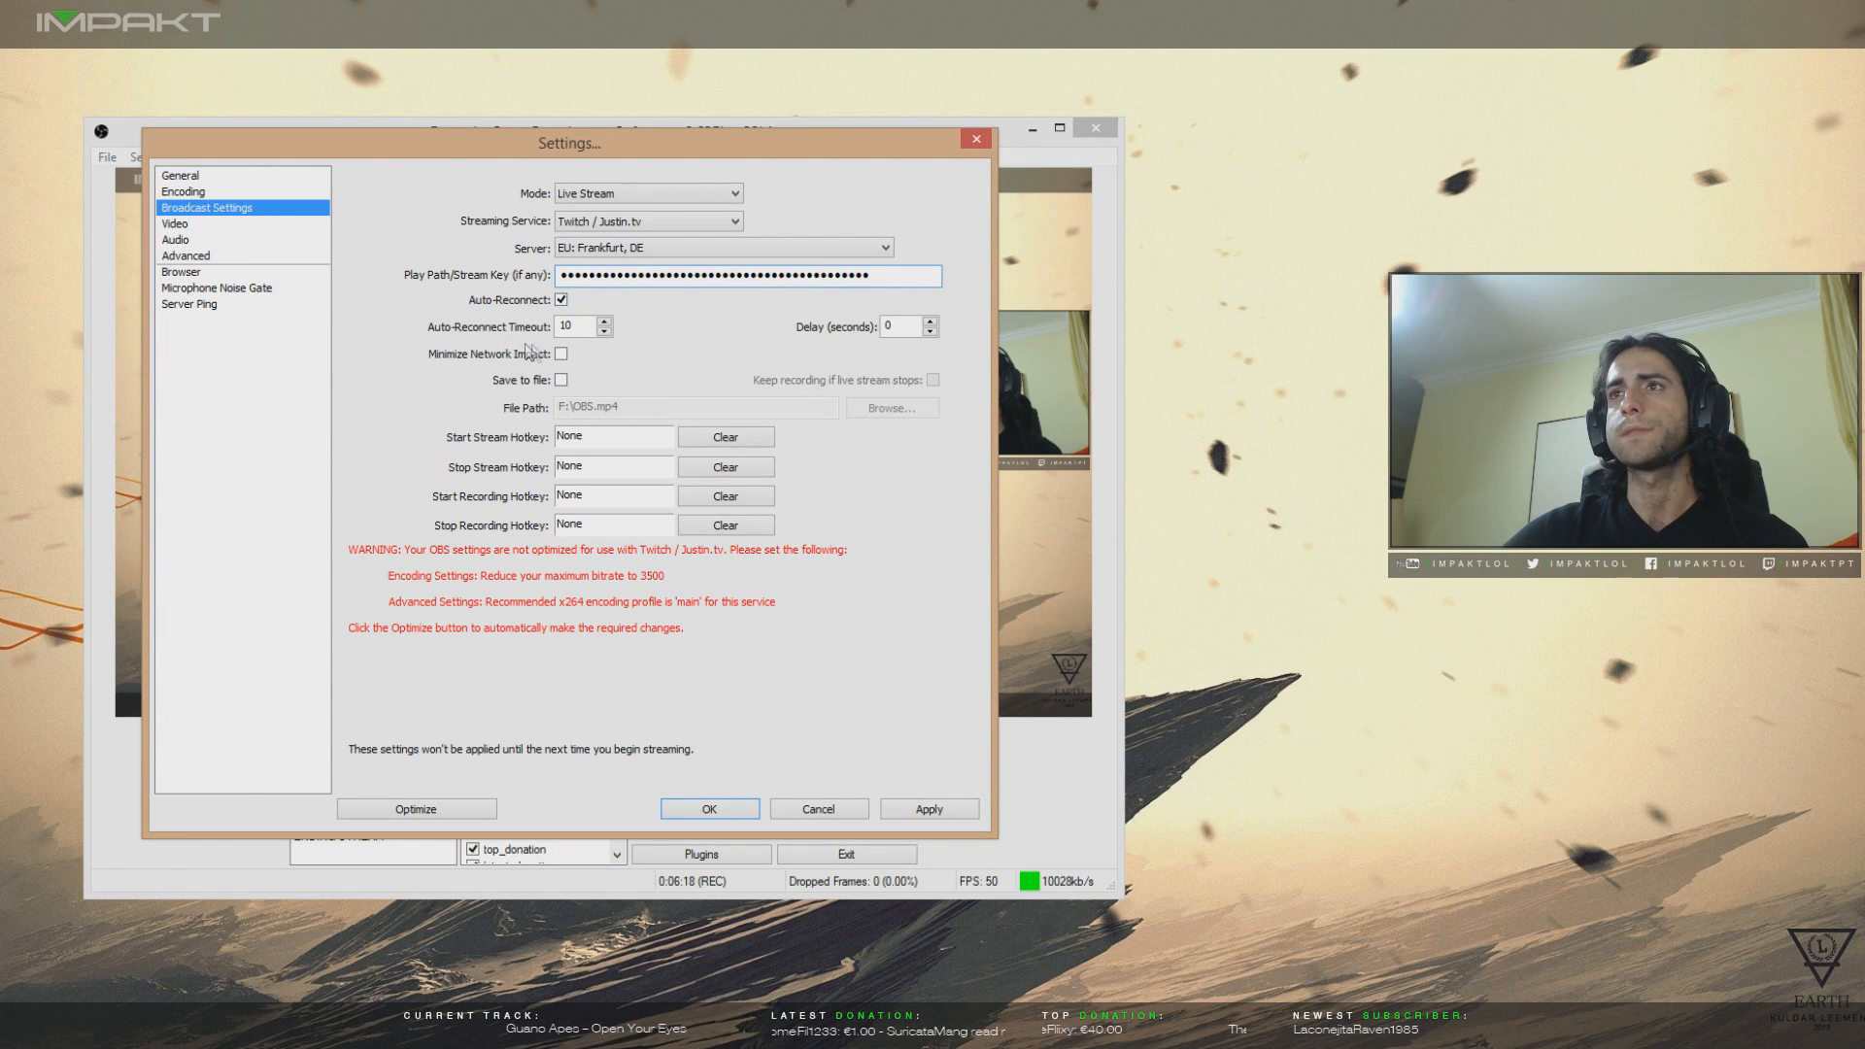
click(163, 225)
click(837, 584)
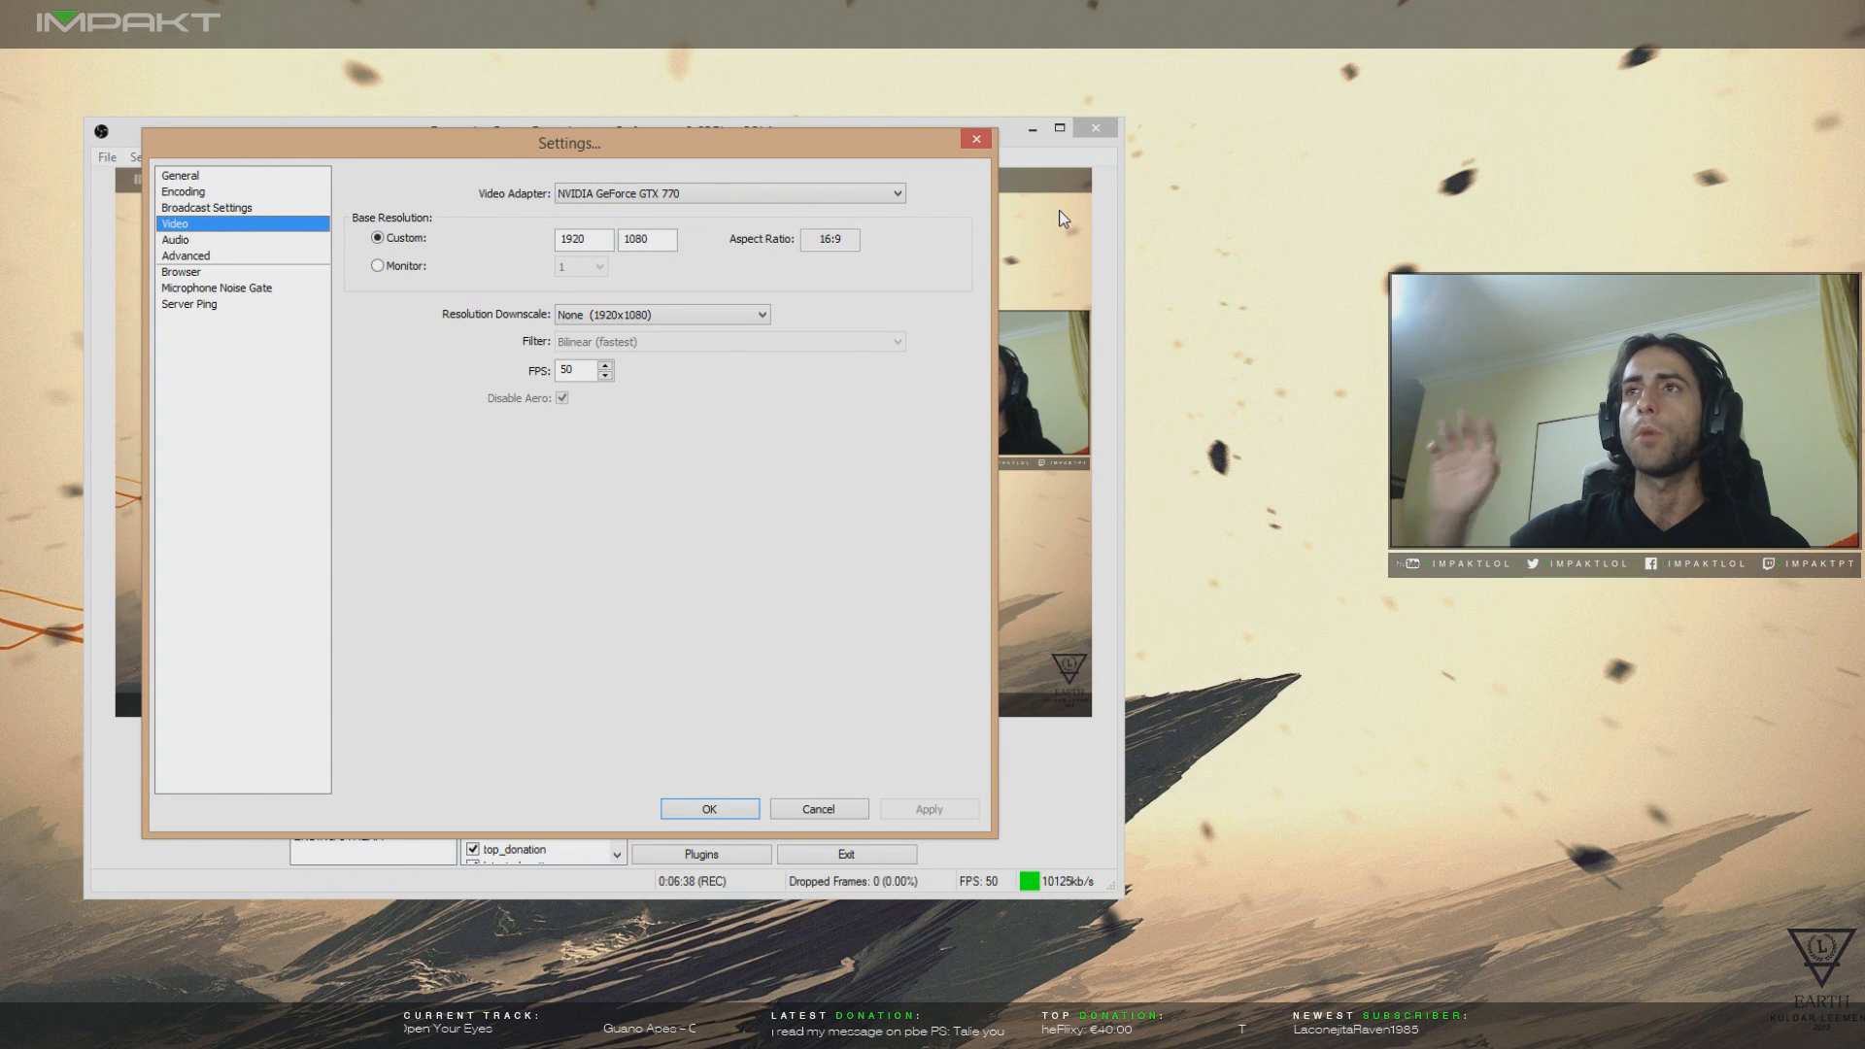
- Examine the custom base resolution fields and the FPS value in the Video settings
click(596, 238)
drag(647, 245, 546, 238)
double_click(590, 240)
click(591, 237)
double_click(590, 238)
click(590, 238)
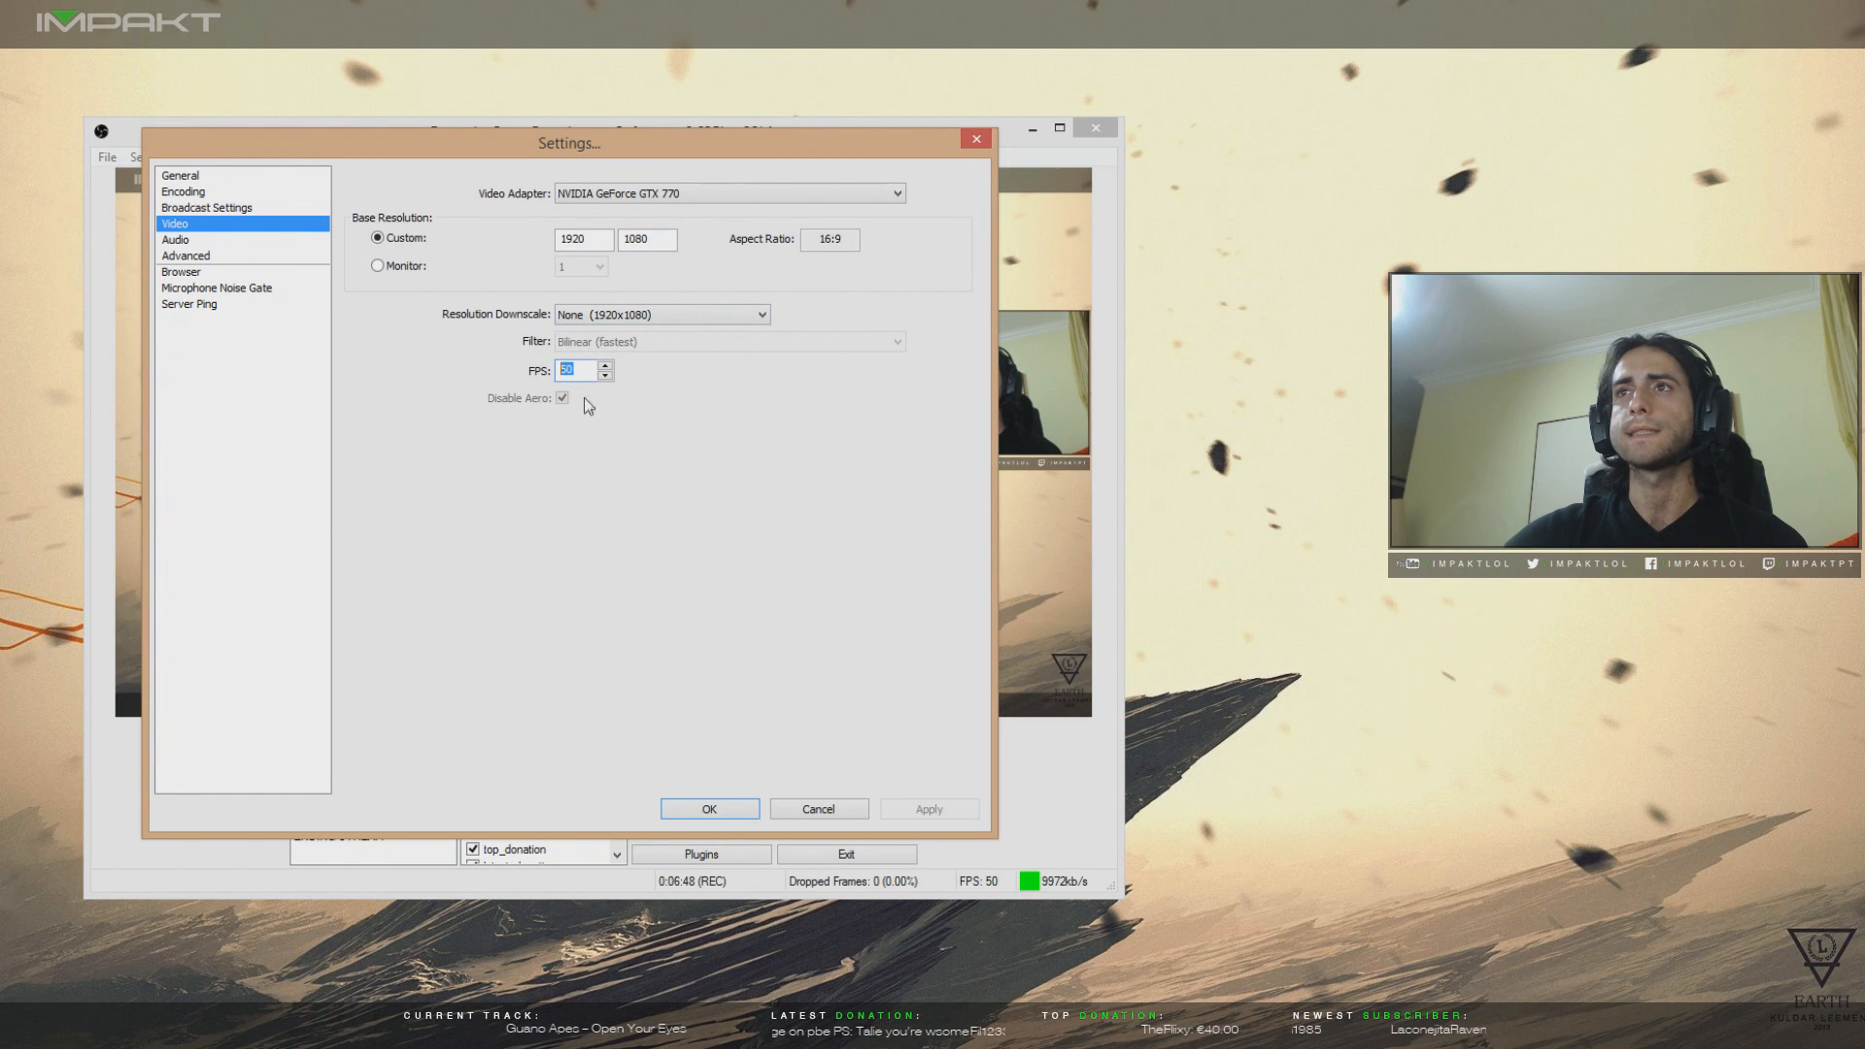
drag(579, 373, 453, 406)
click(573, 369)
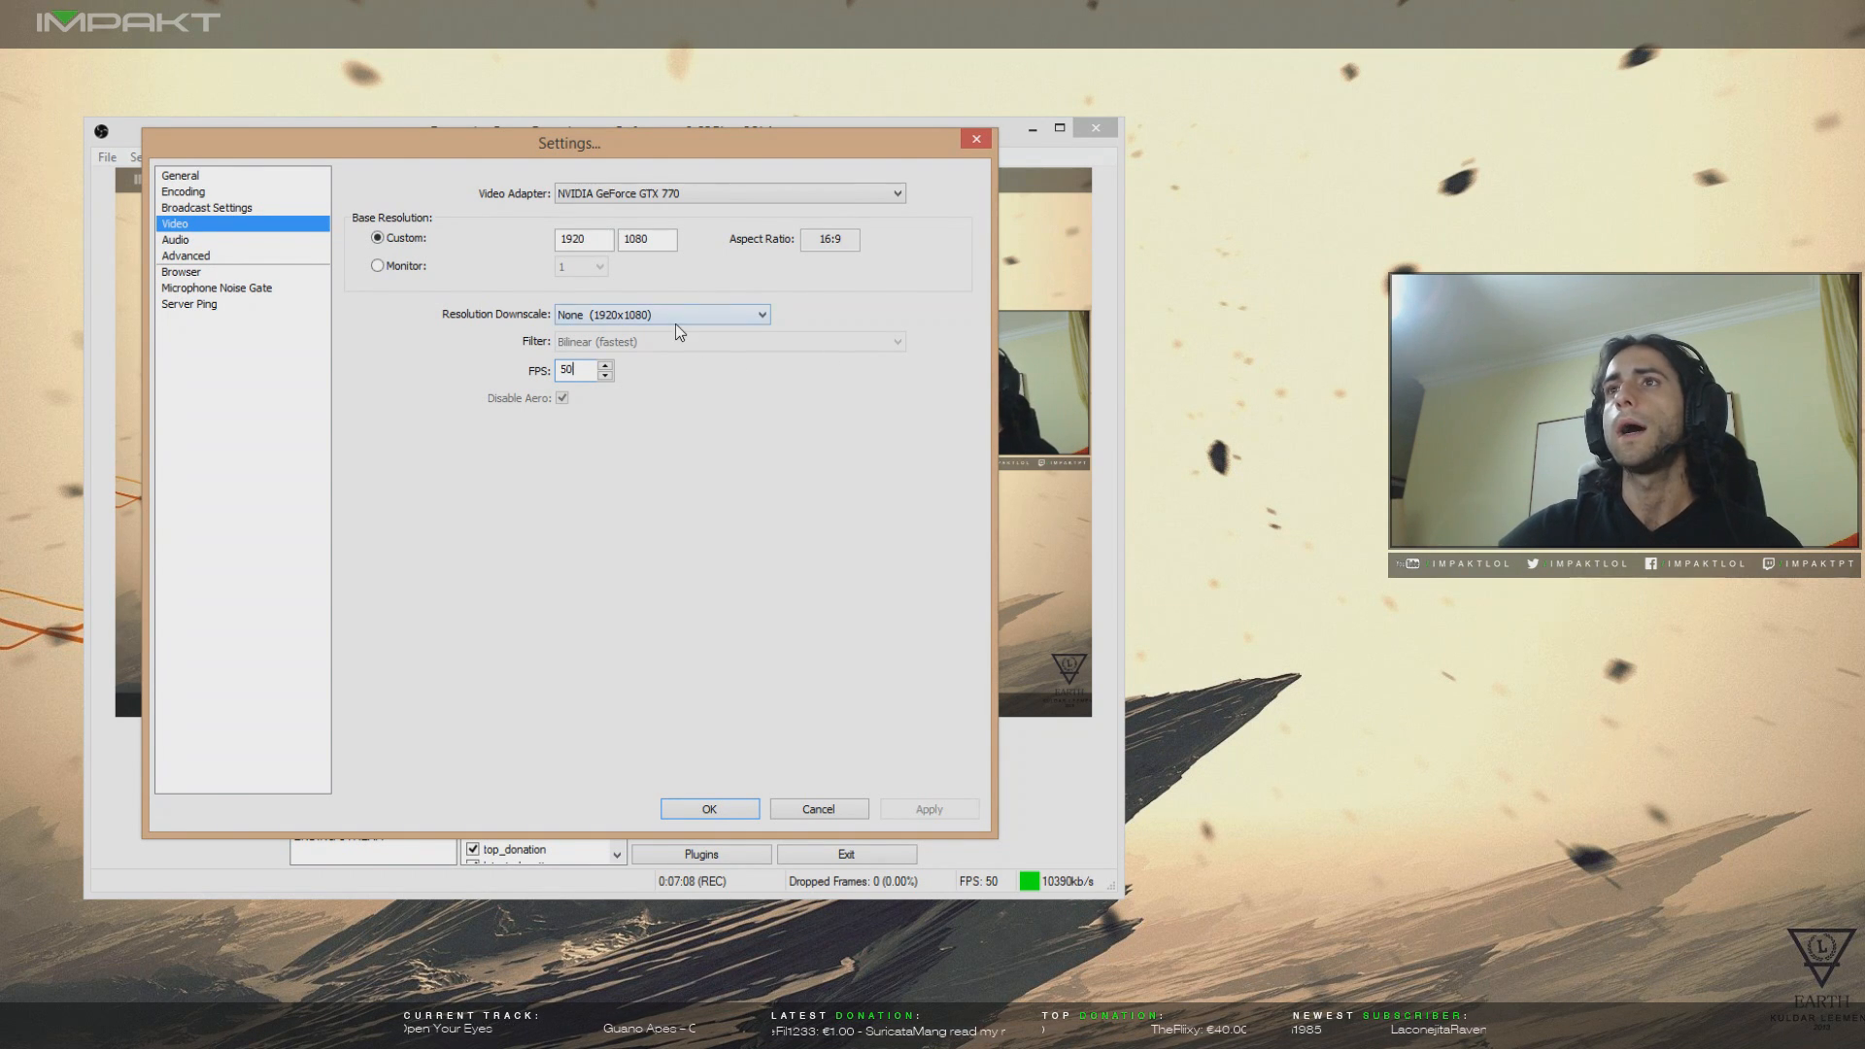
- Try the 1.50 (1280x720) resolution downscale, and restore it to None (1920x1080)
click(624, 317)
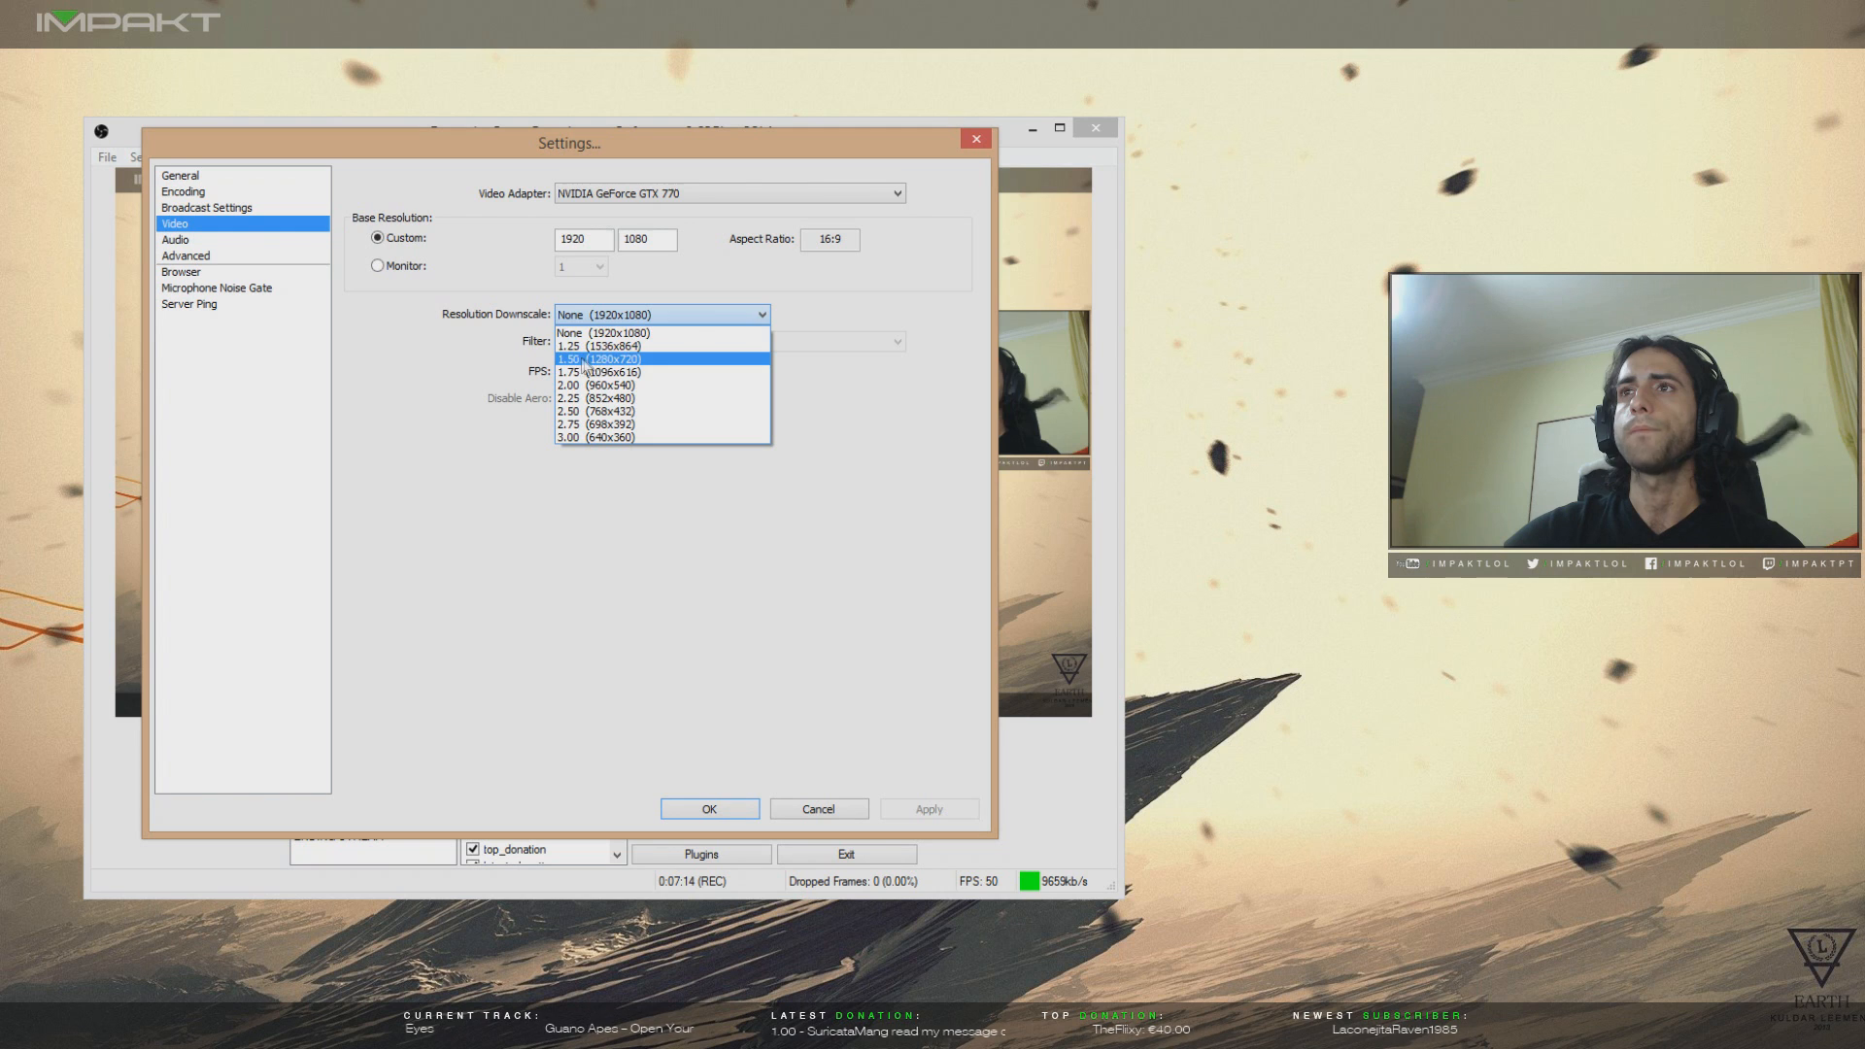
click(591, 365)
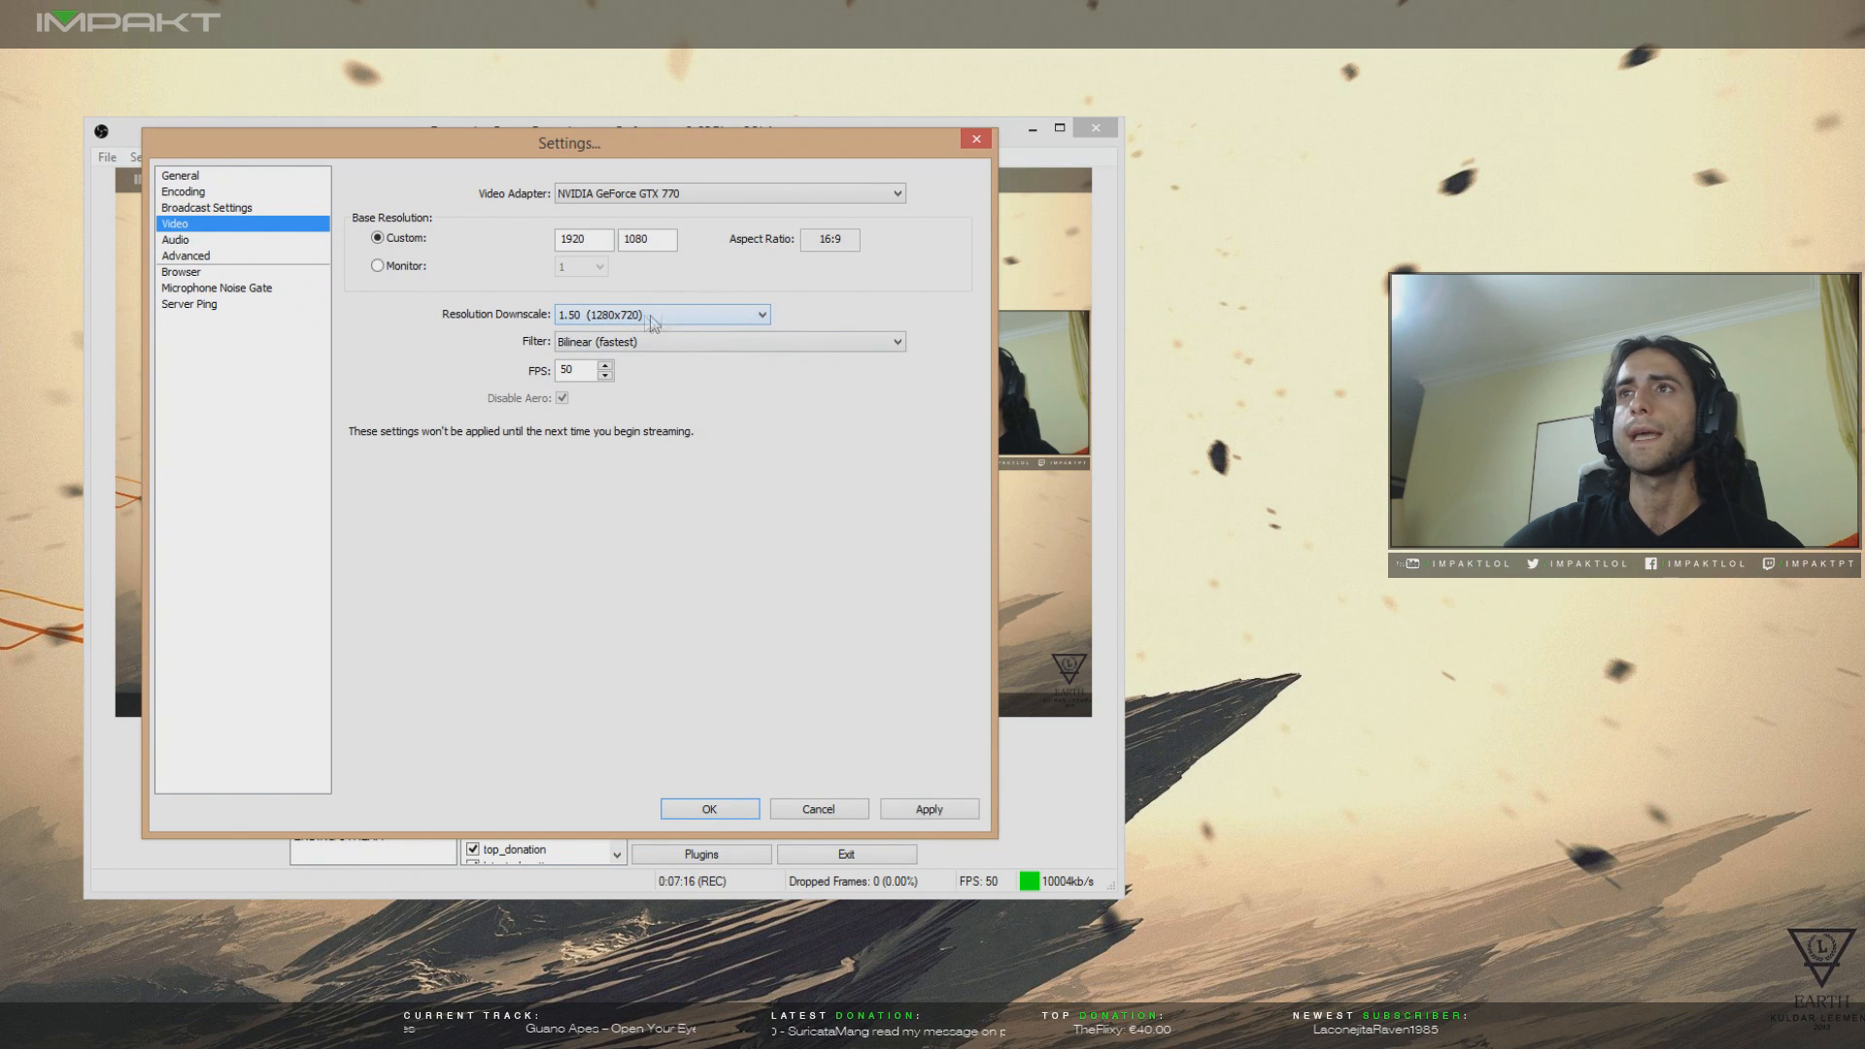
click(626, 321)
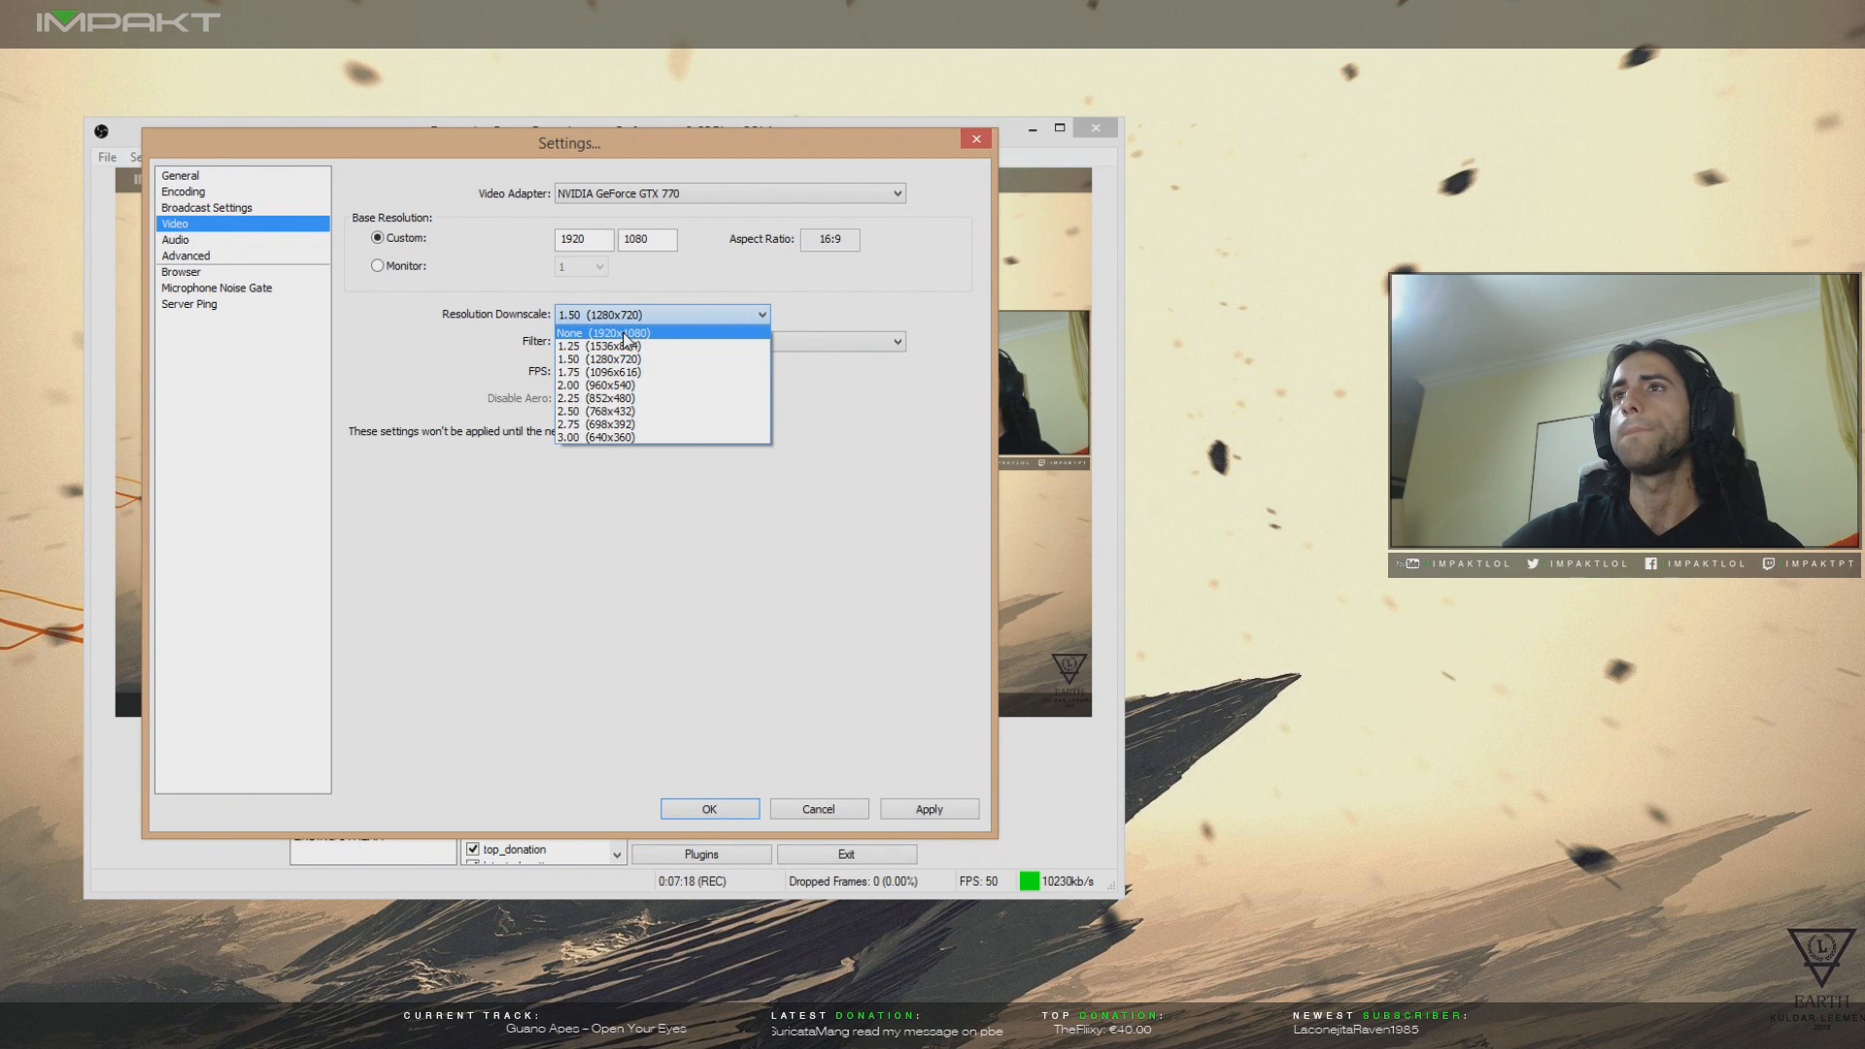
click(624, 334)
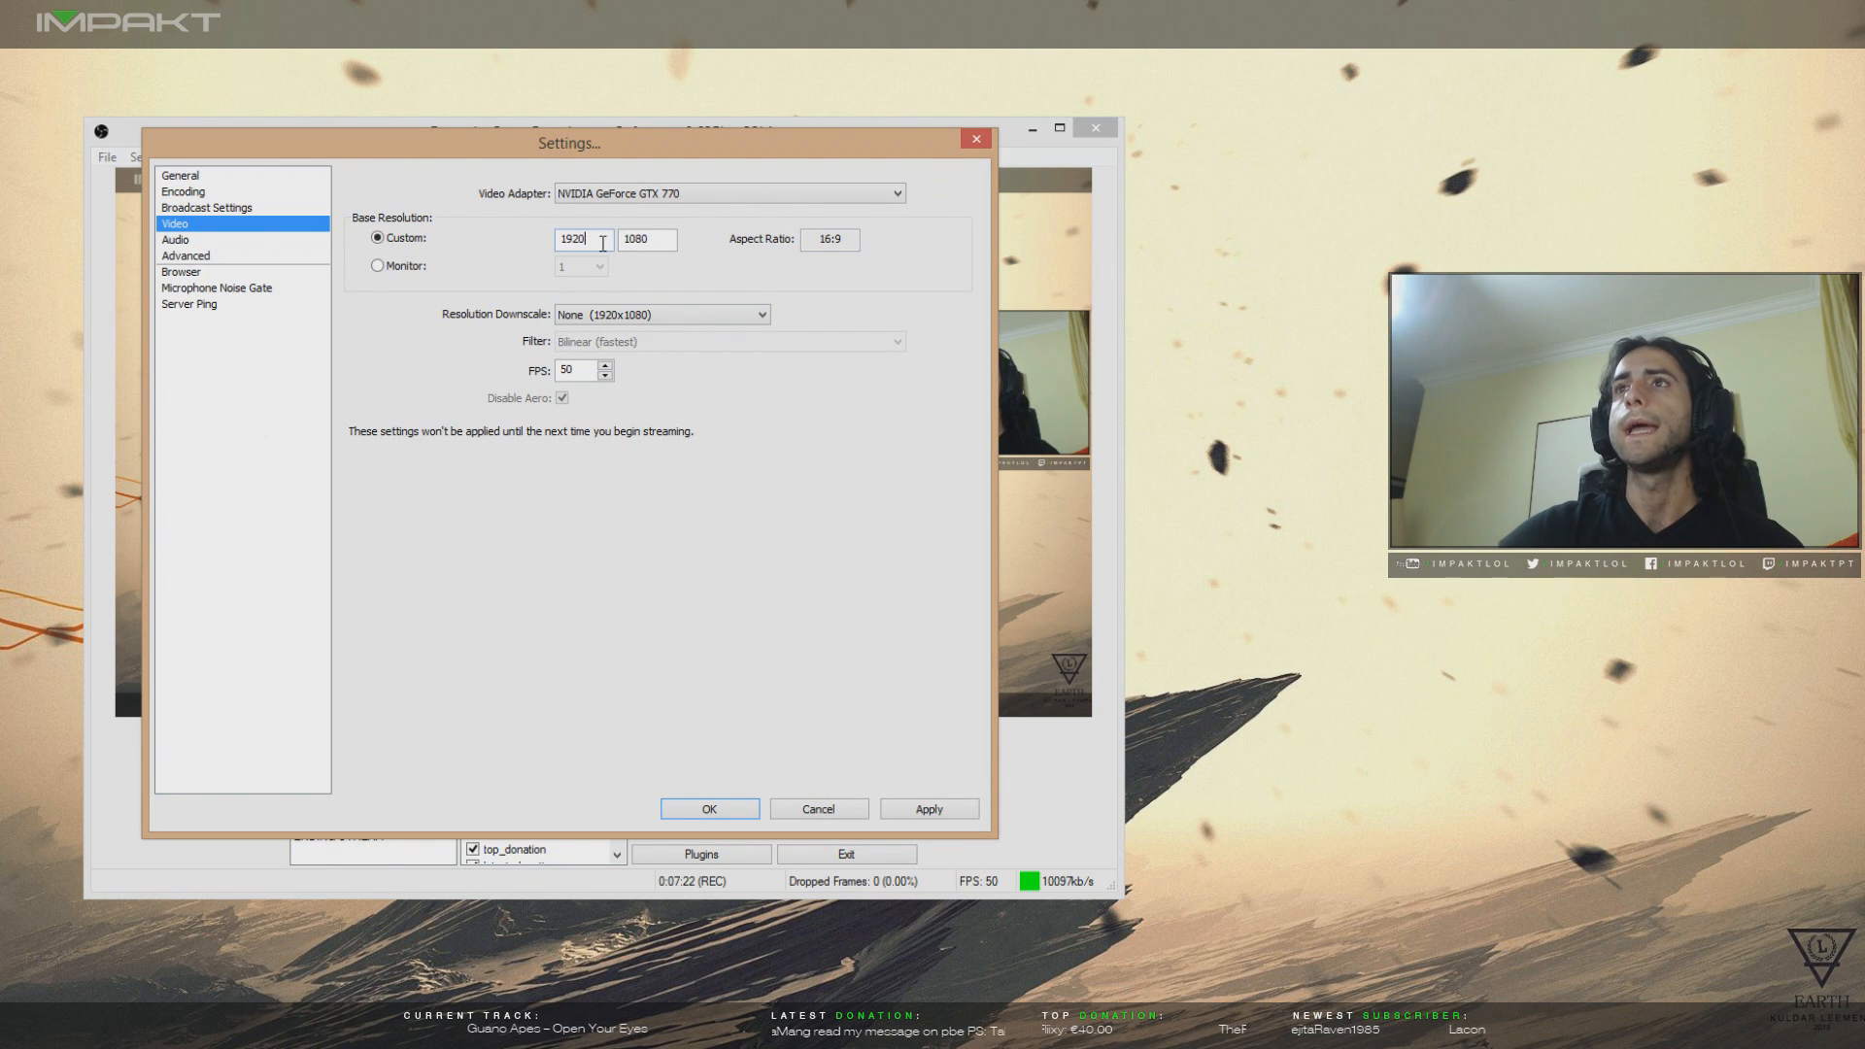
- Review the resolution downscale options against the base resolution width, height and FPS values
click(666, 317)
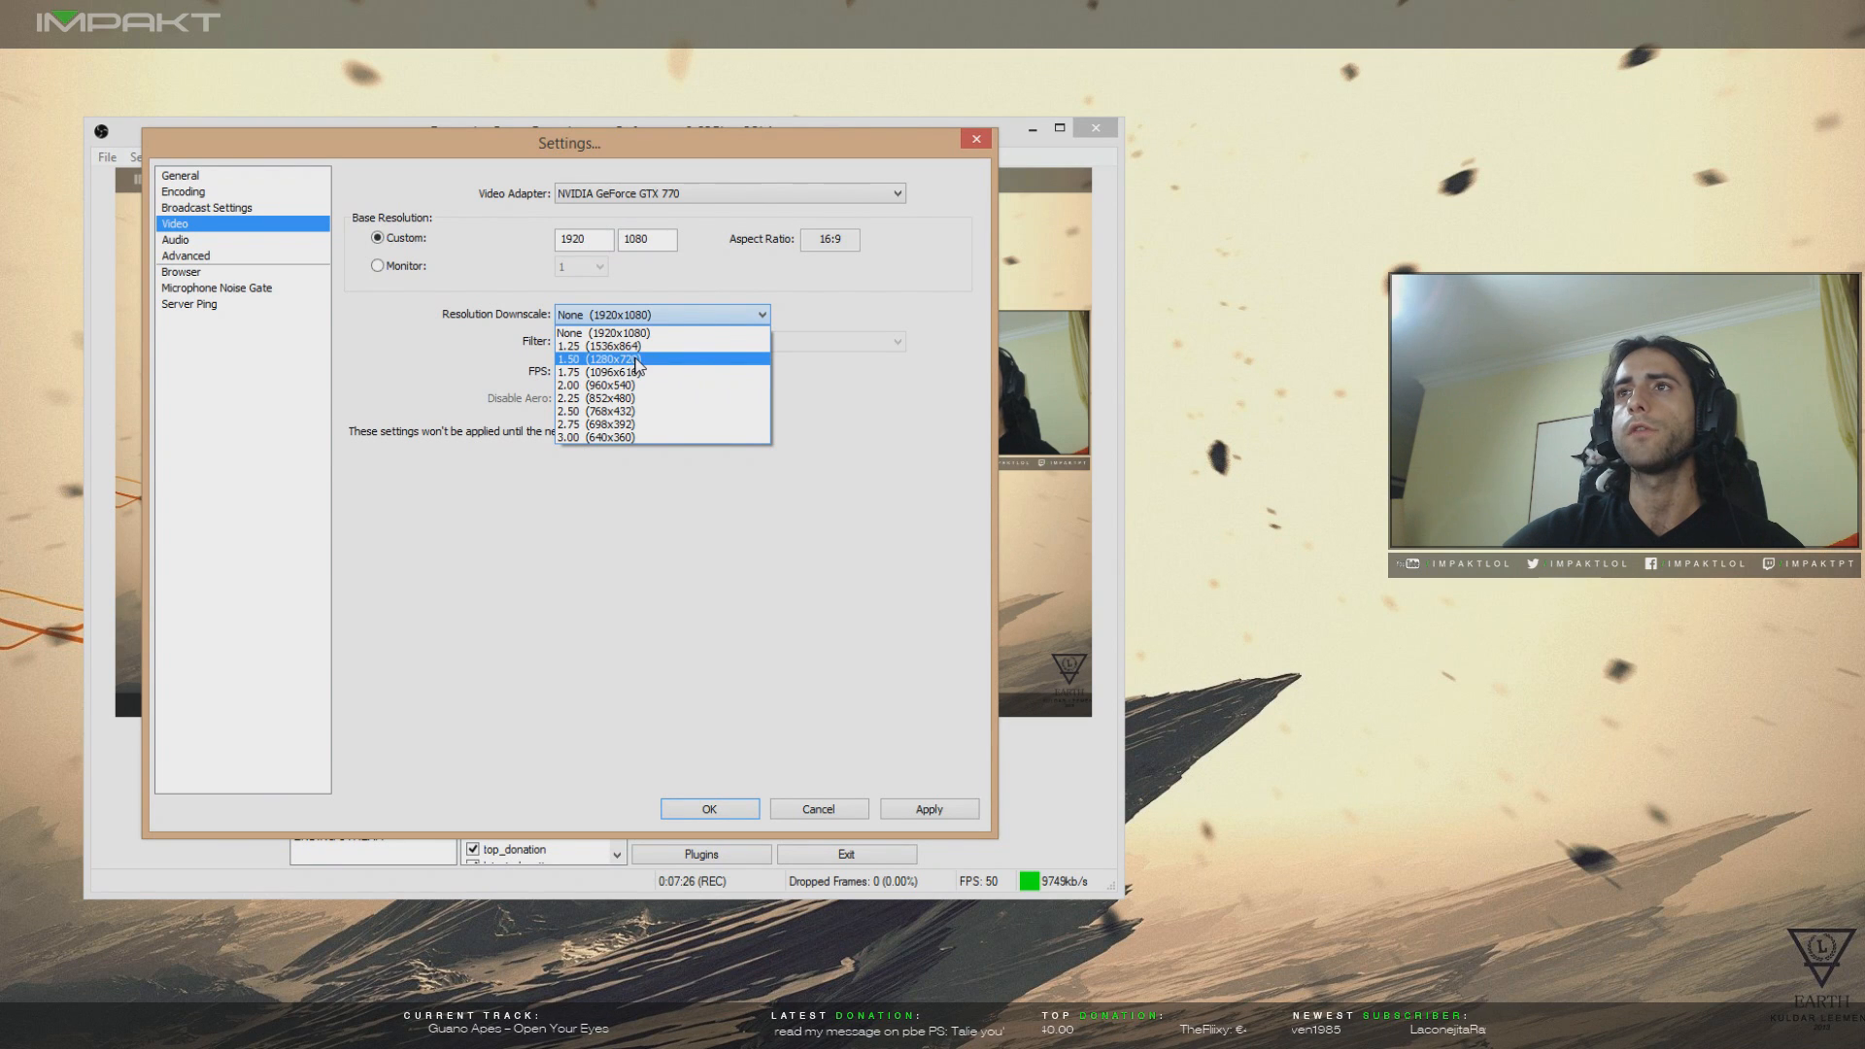
click(631, 319)
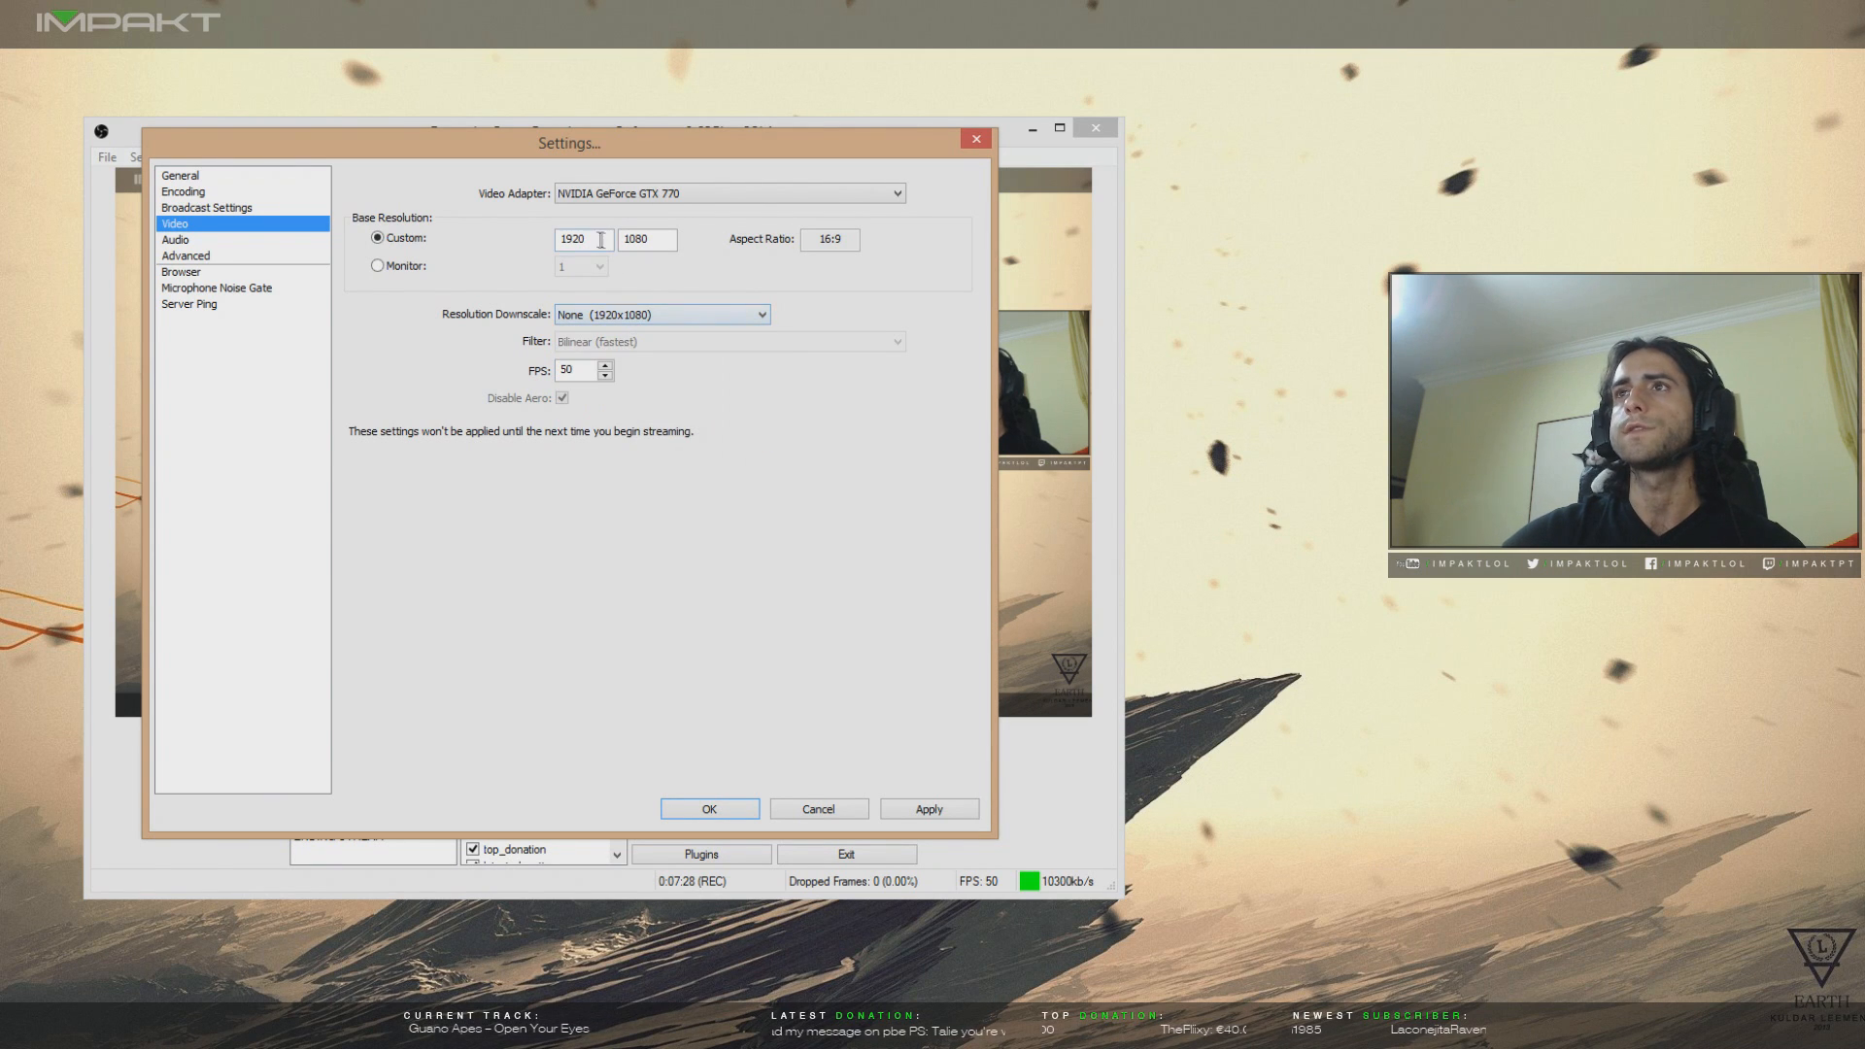
drag(602, 240, 486, 247)
click(660, 242)
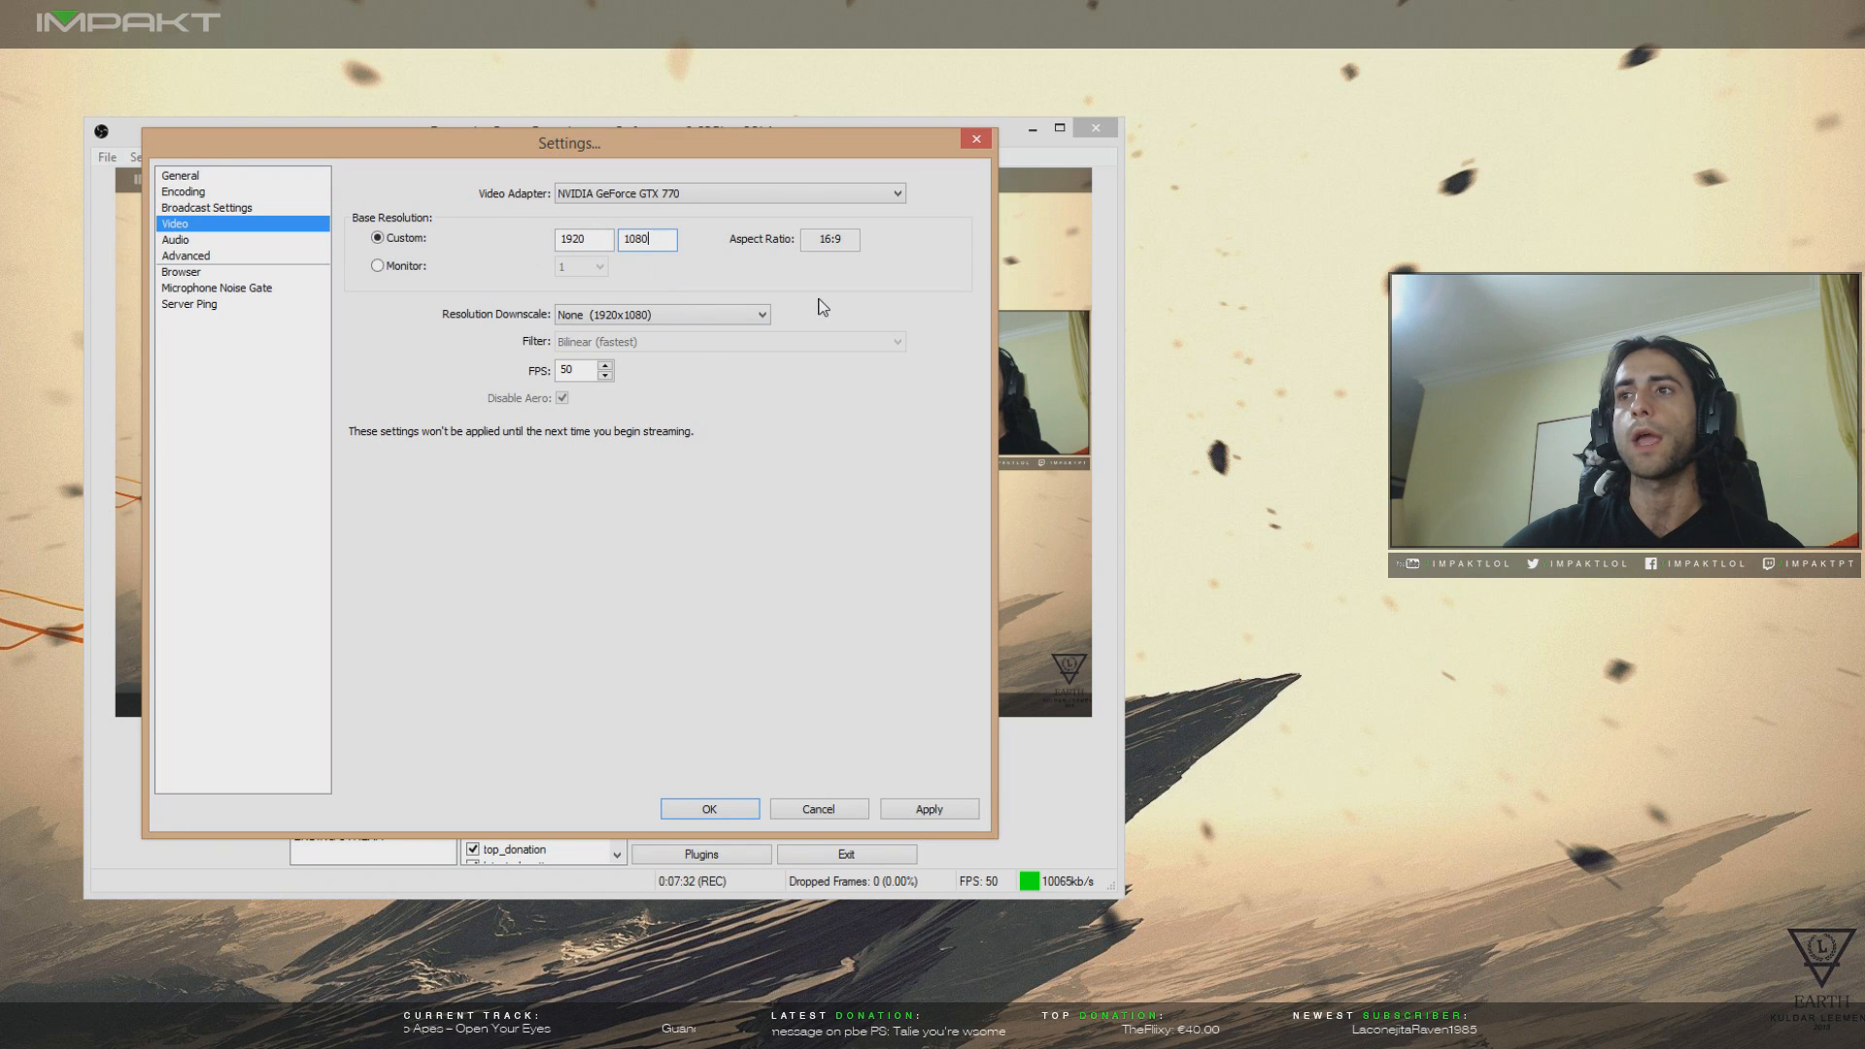
double_click(593, 242)
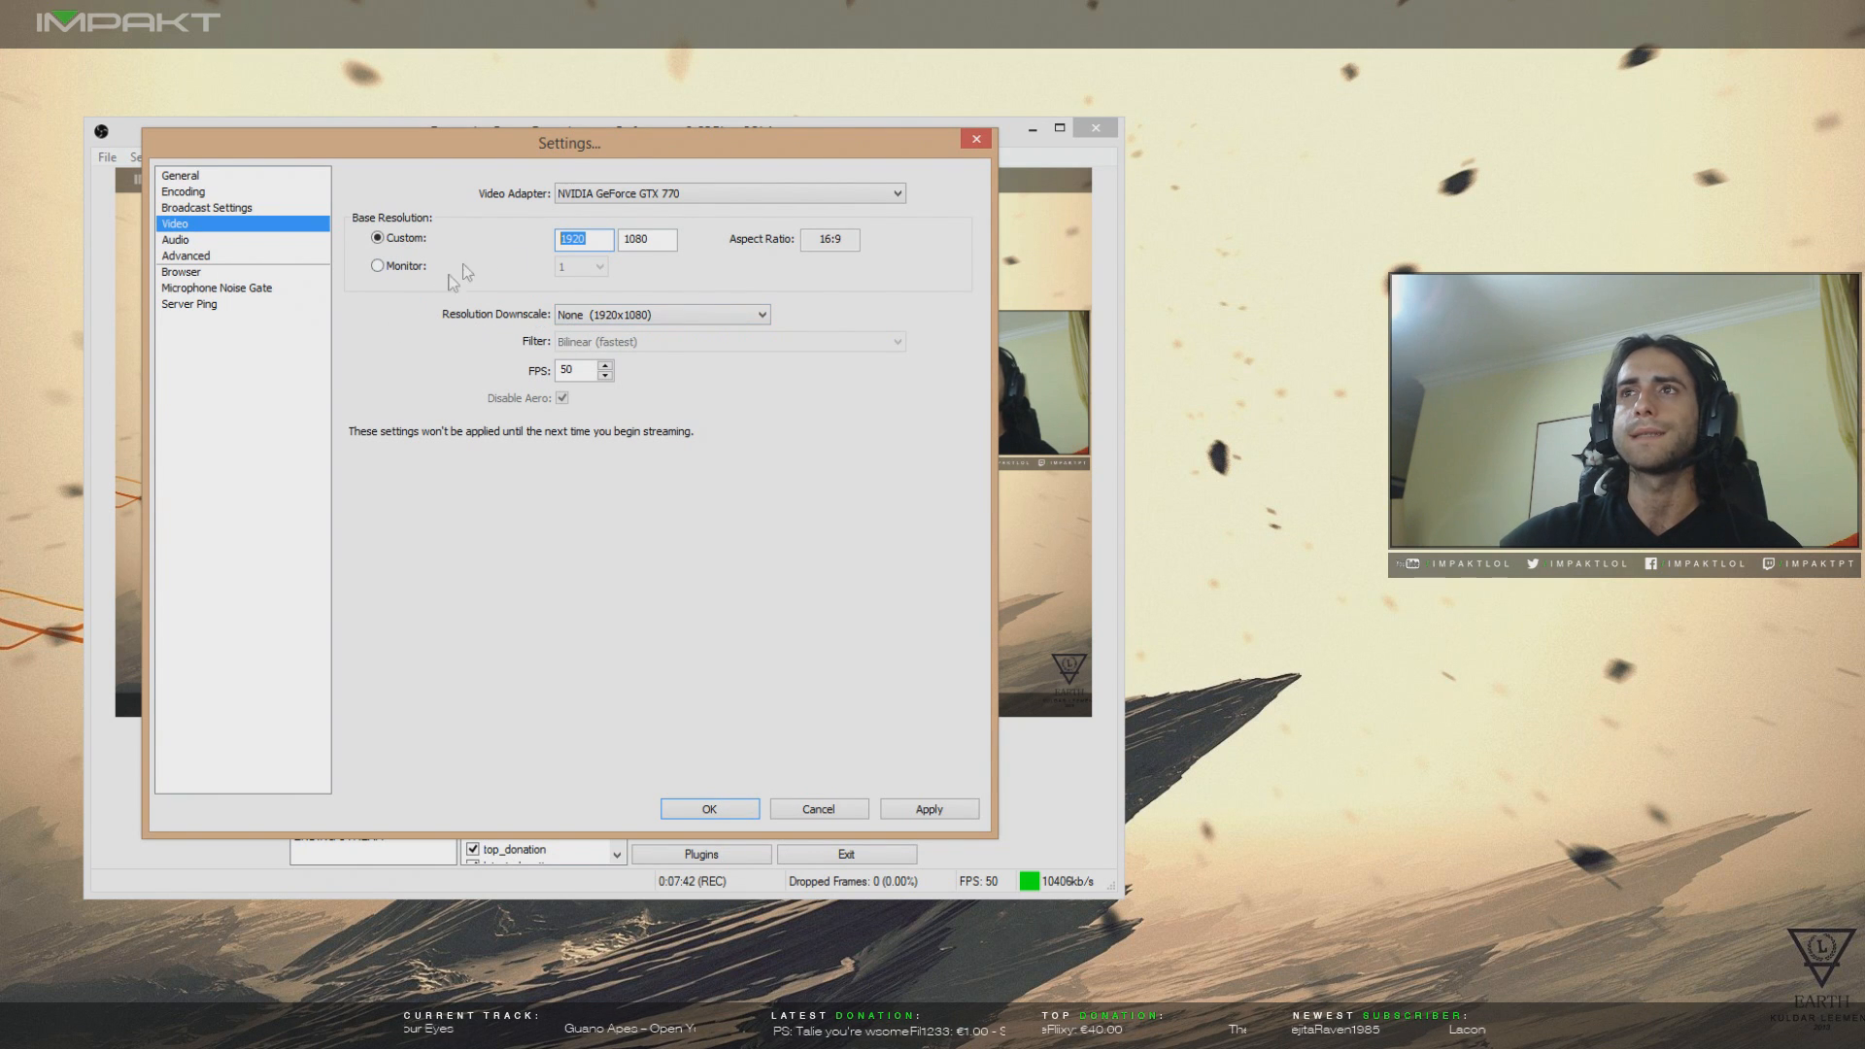
double_click(567, 372)
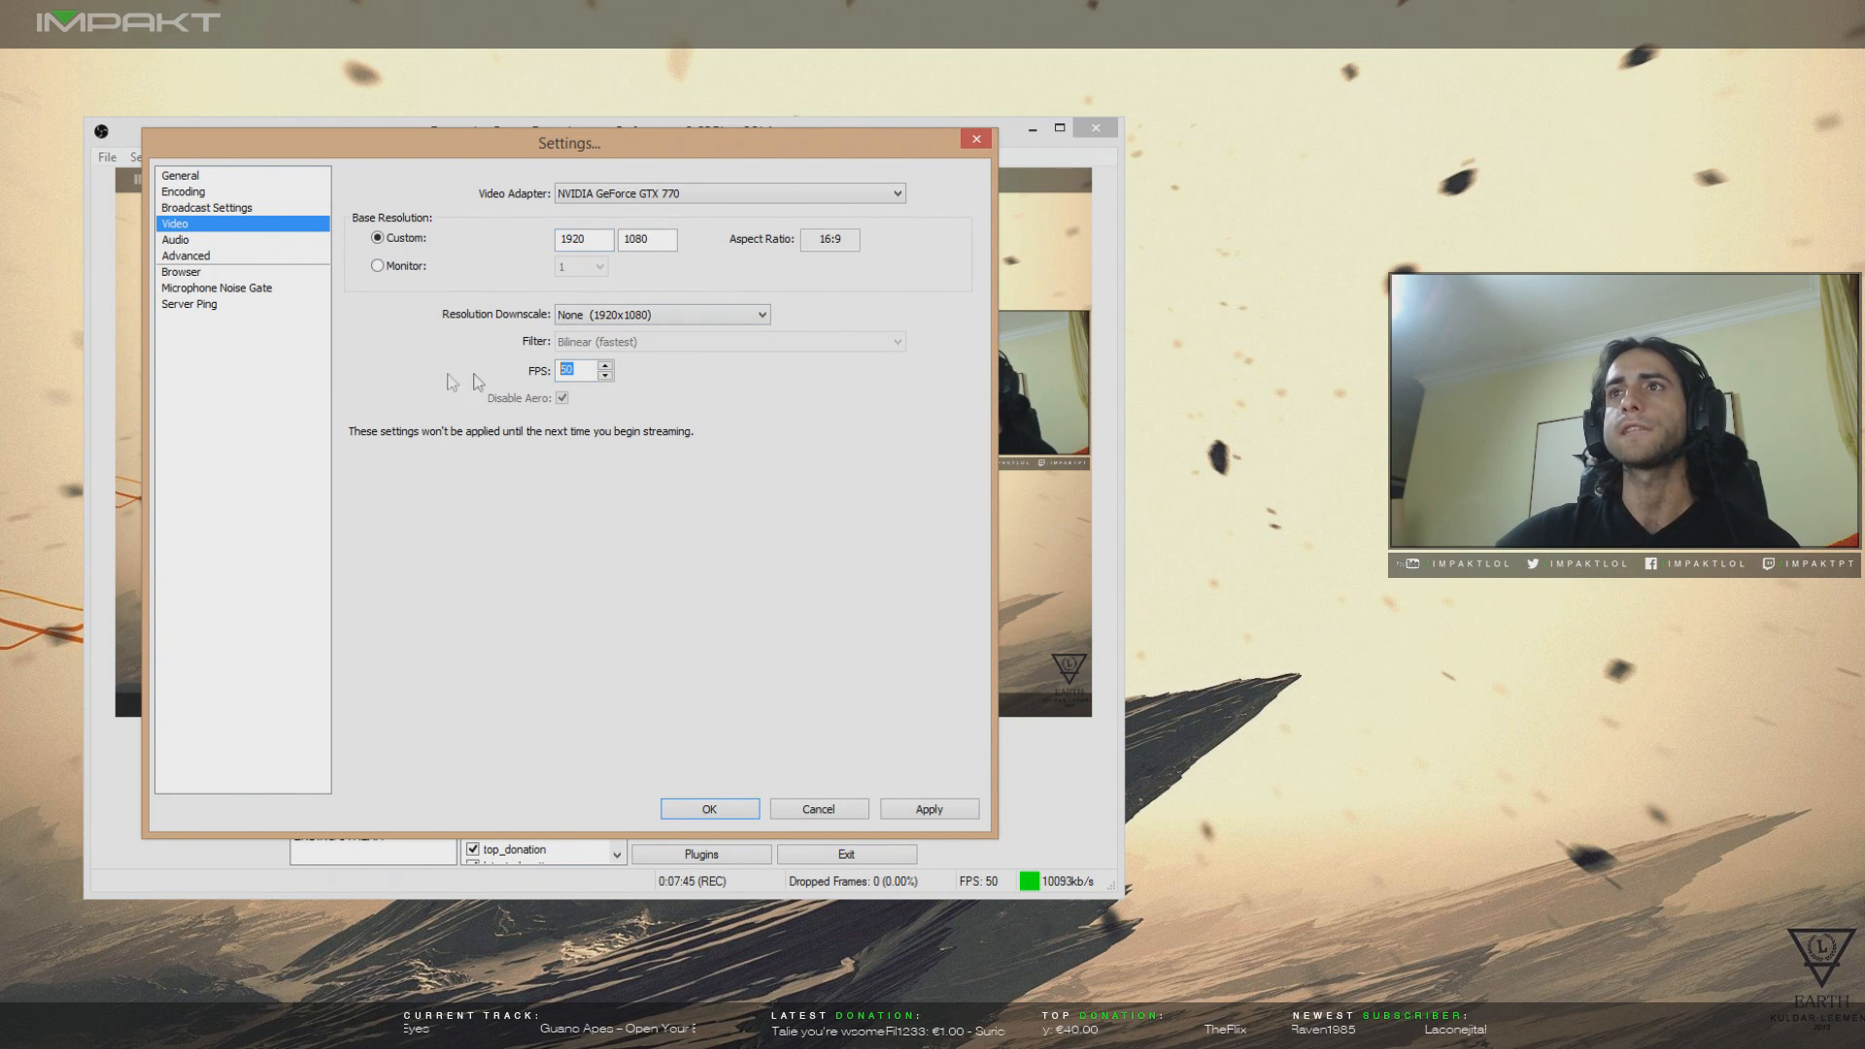
- Check the FPS value, discard the pending Video changes, and review the Audio settings
click(579, 370)
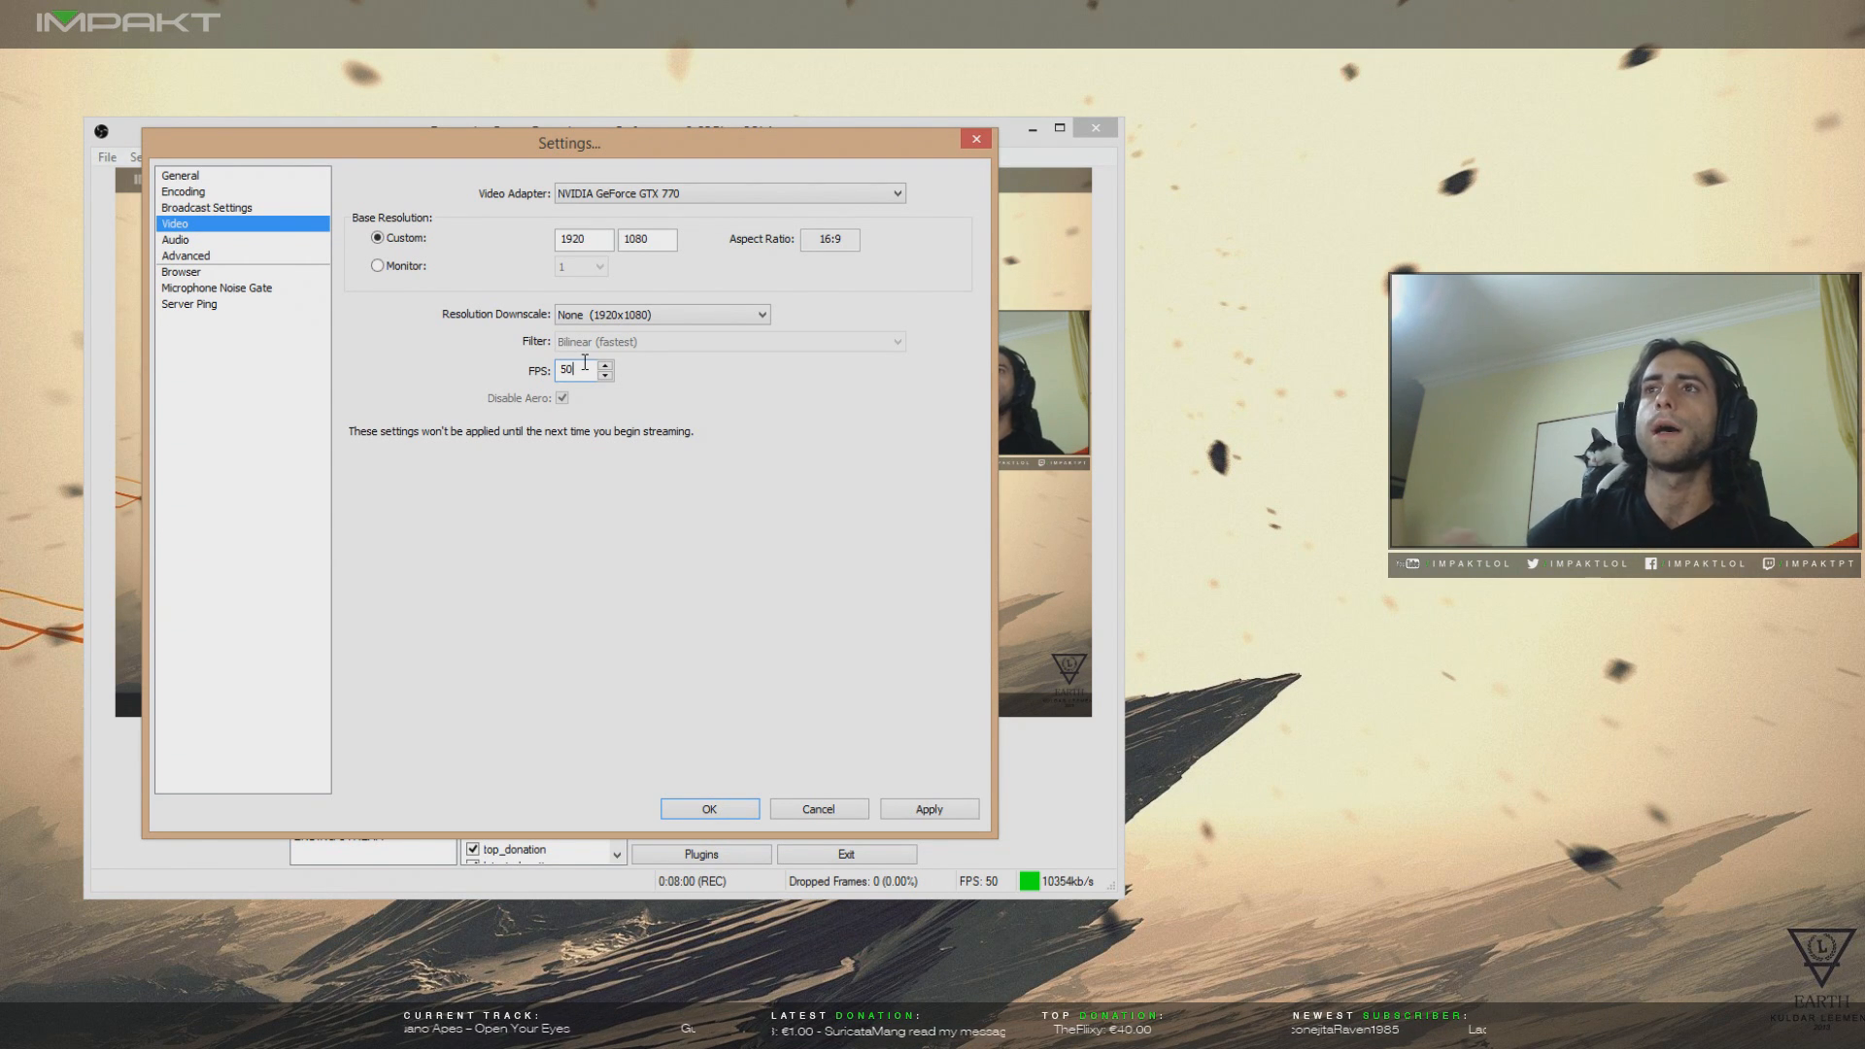
click(176, 240)
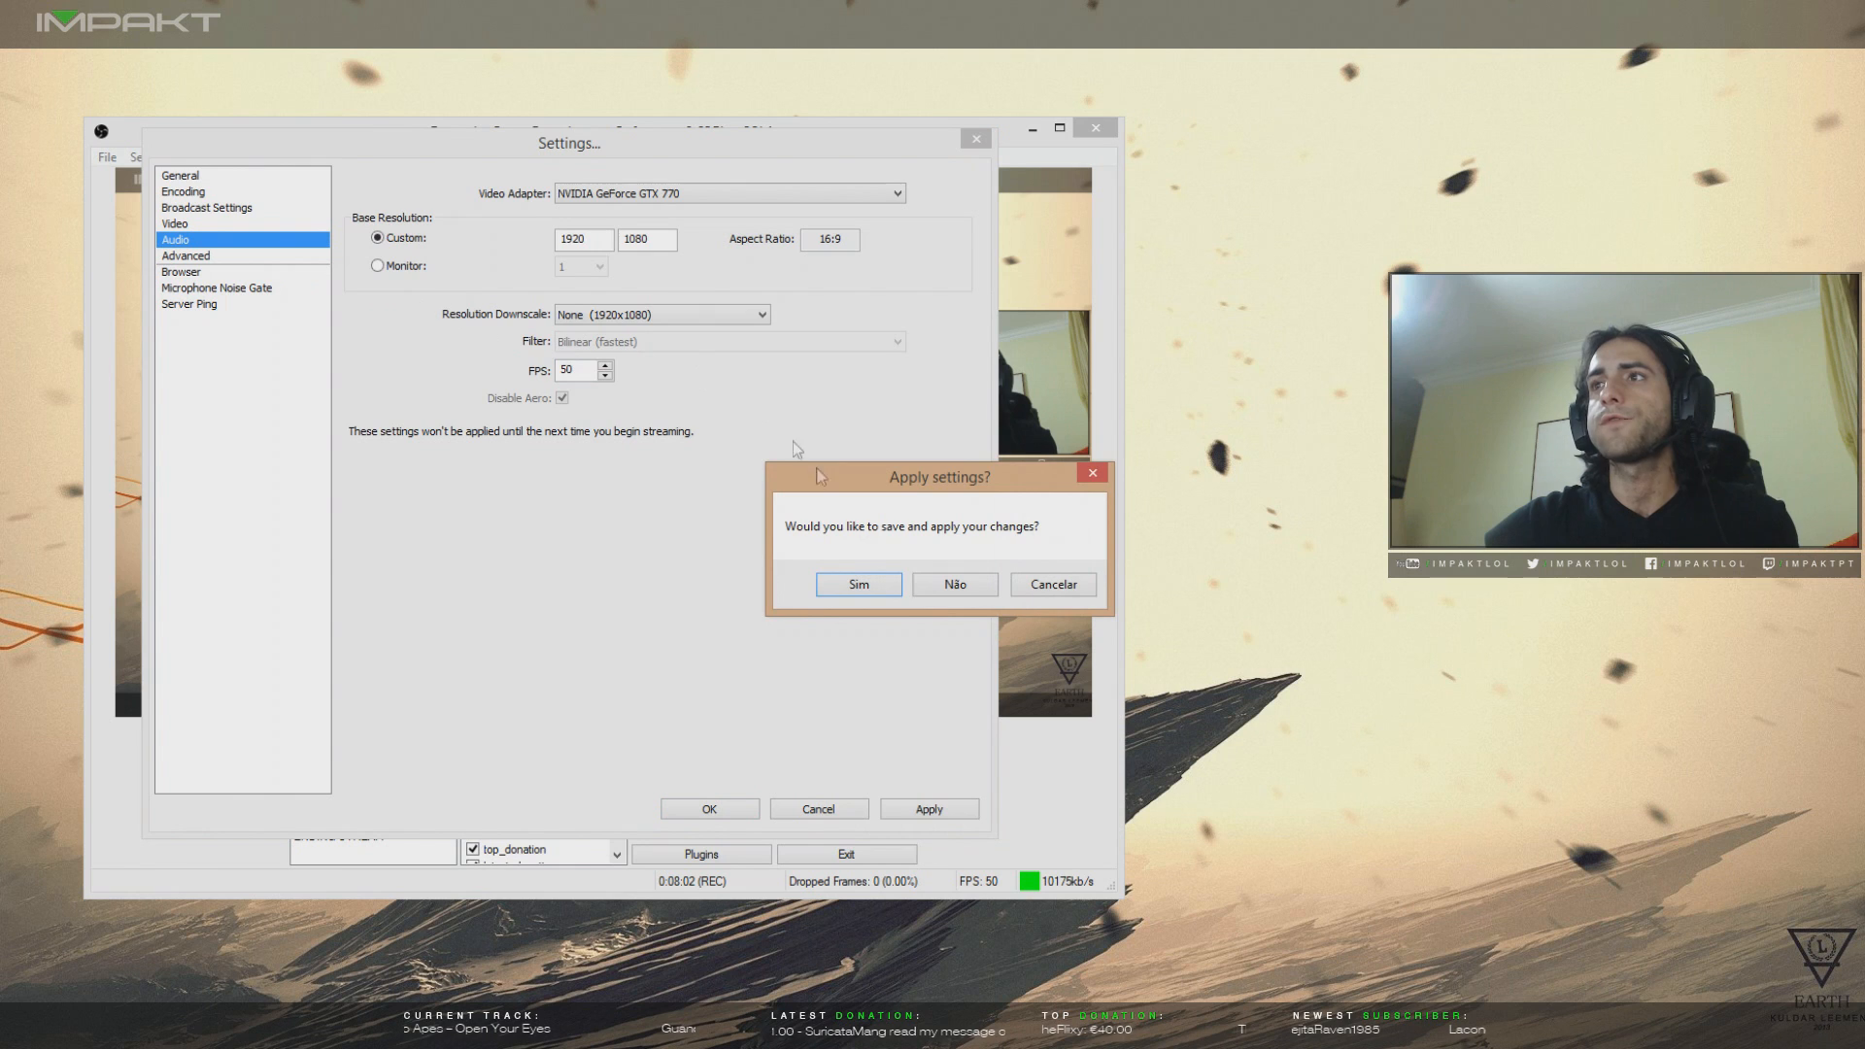
click(944, 586)
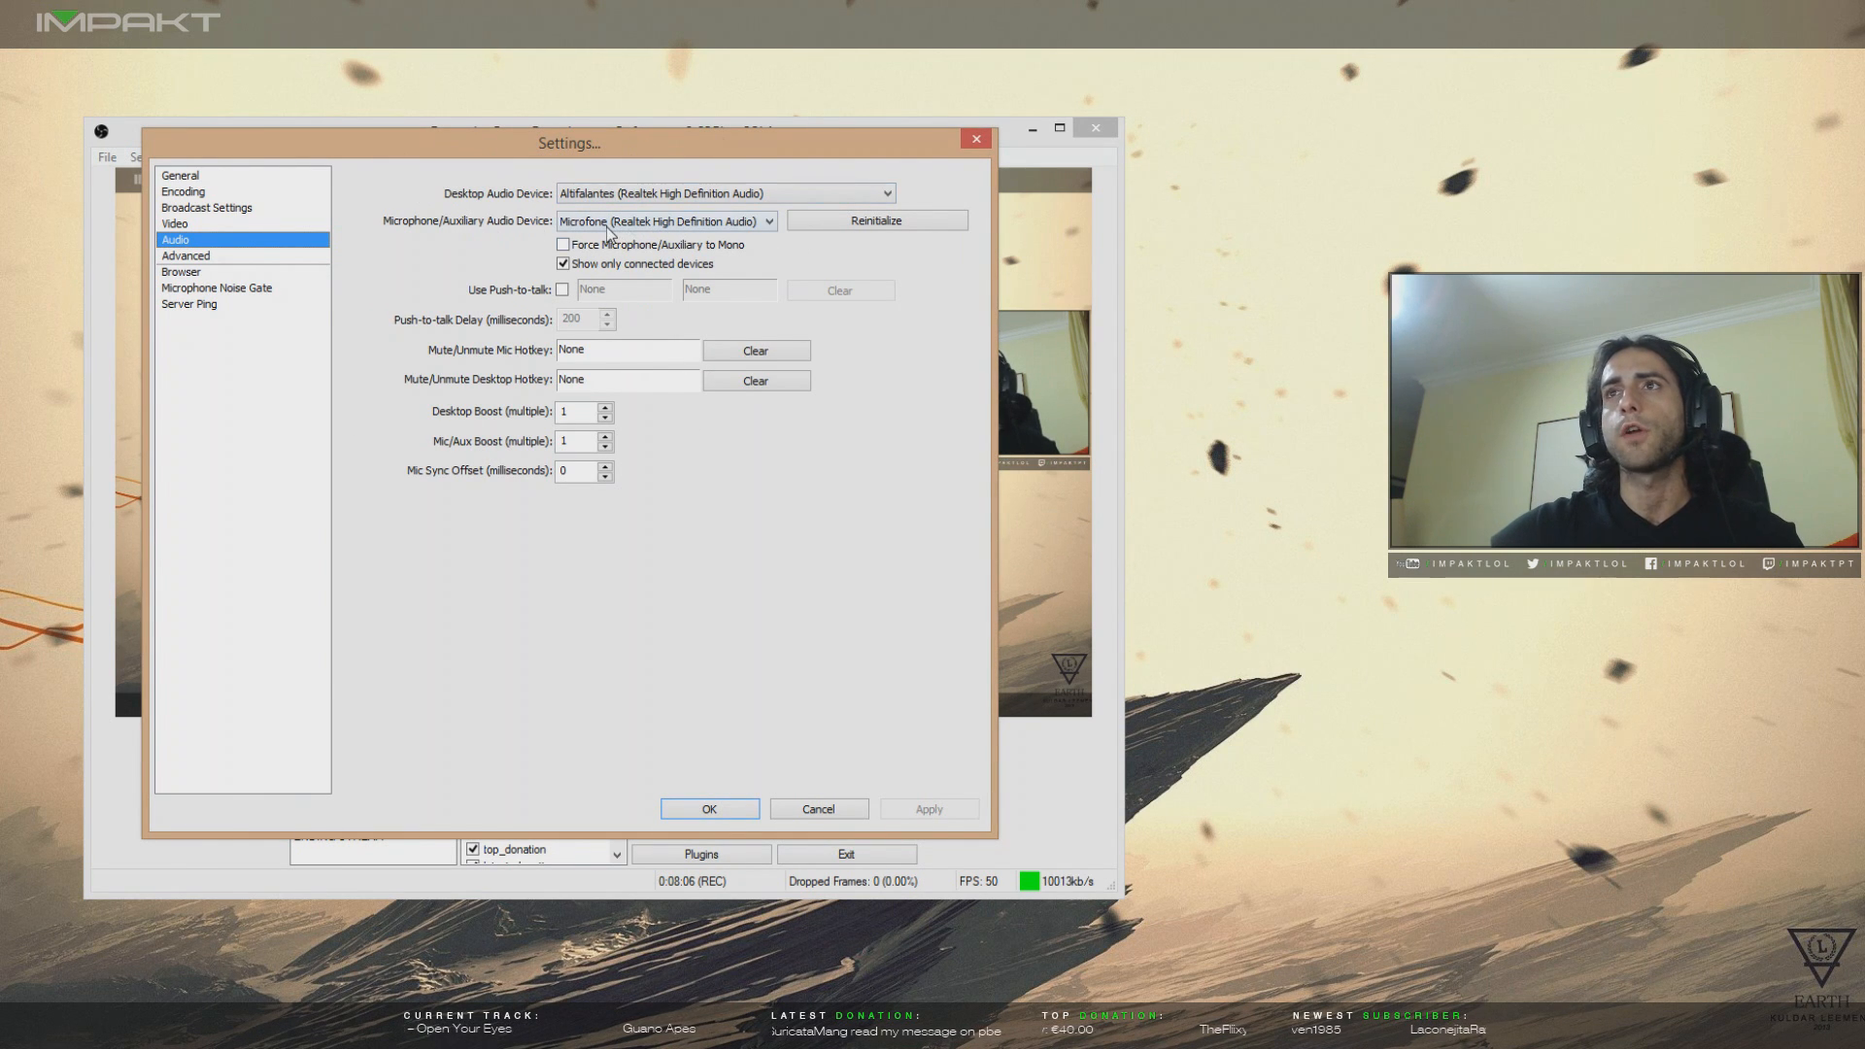
- In the Advanced settings, keep the Quick Sync preset at 4 (Balanced) and set the encoding profile to main
click(229, 257)
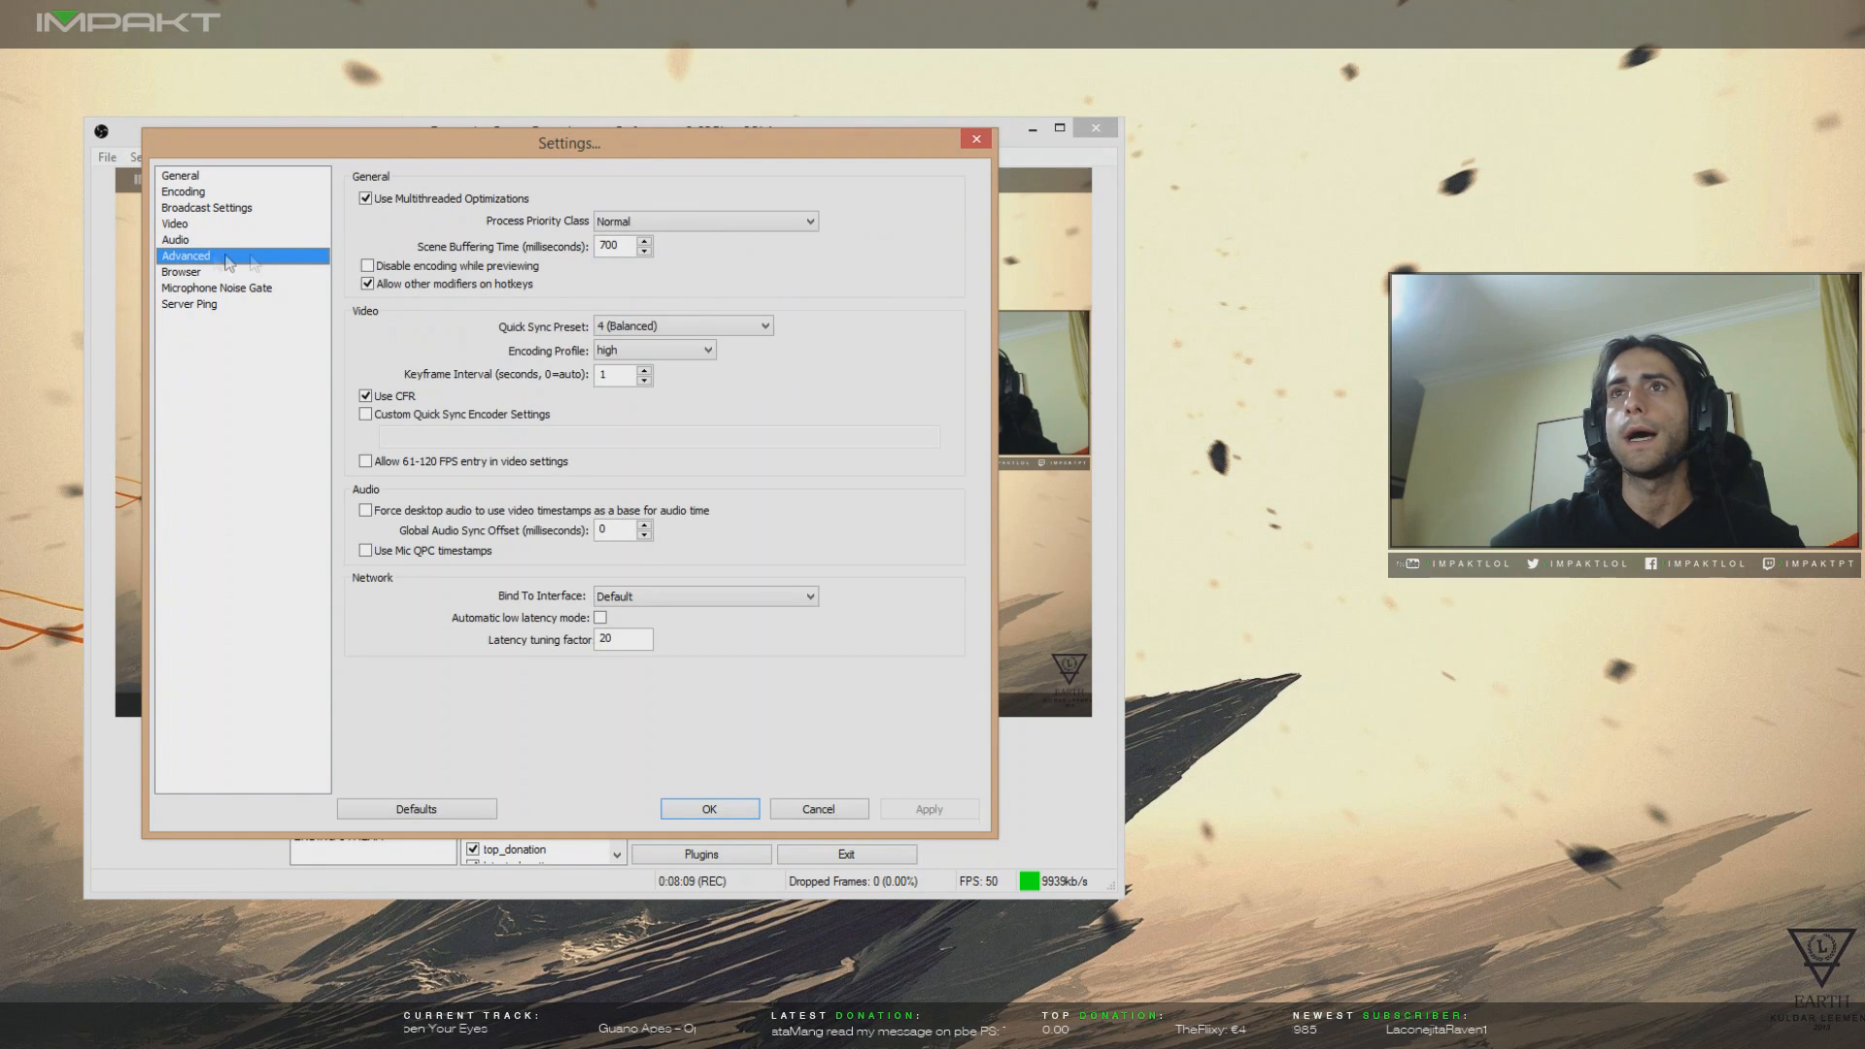
click(641, 330)
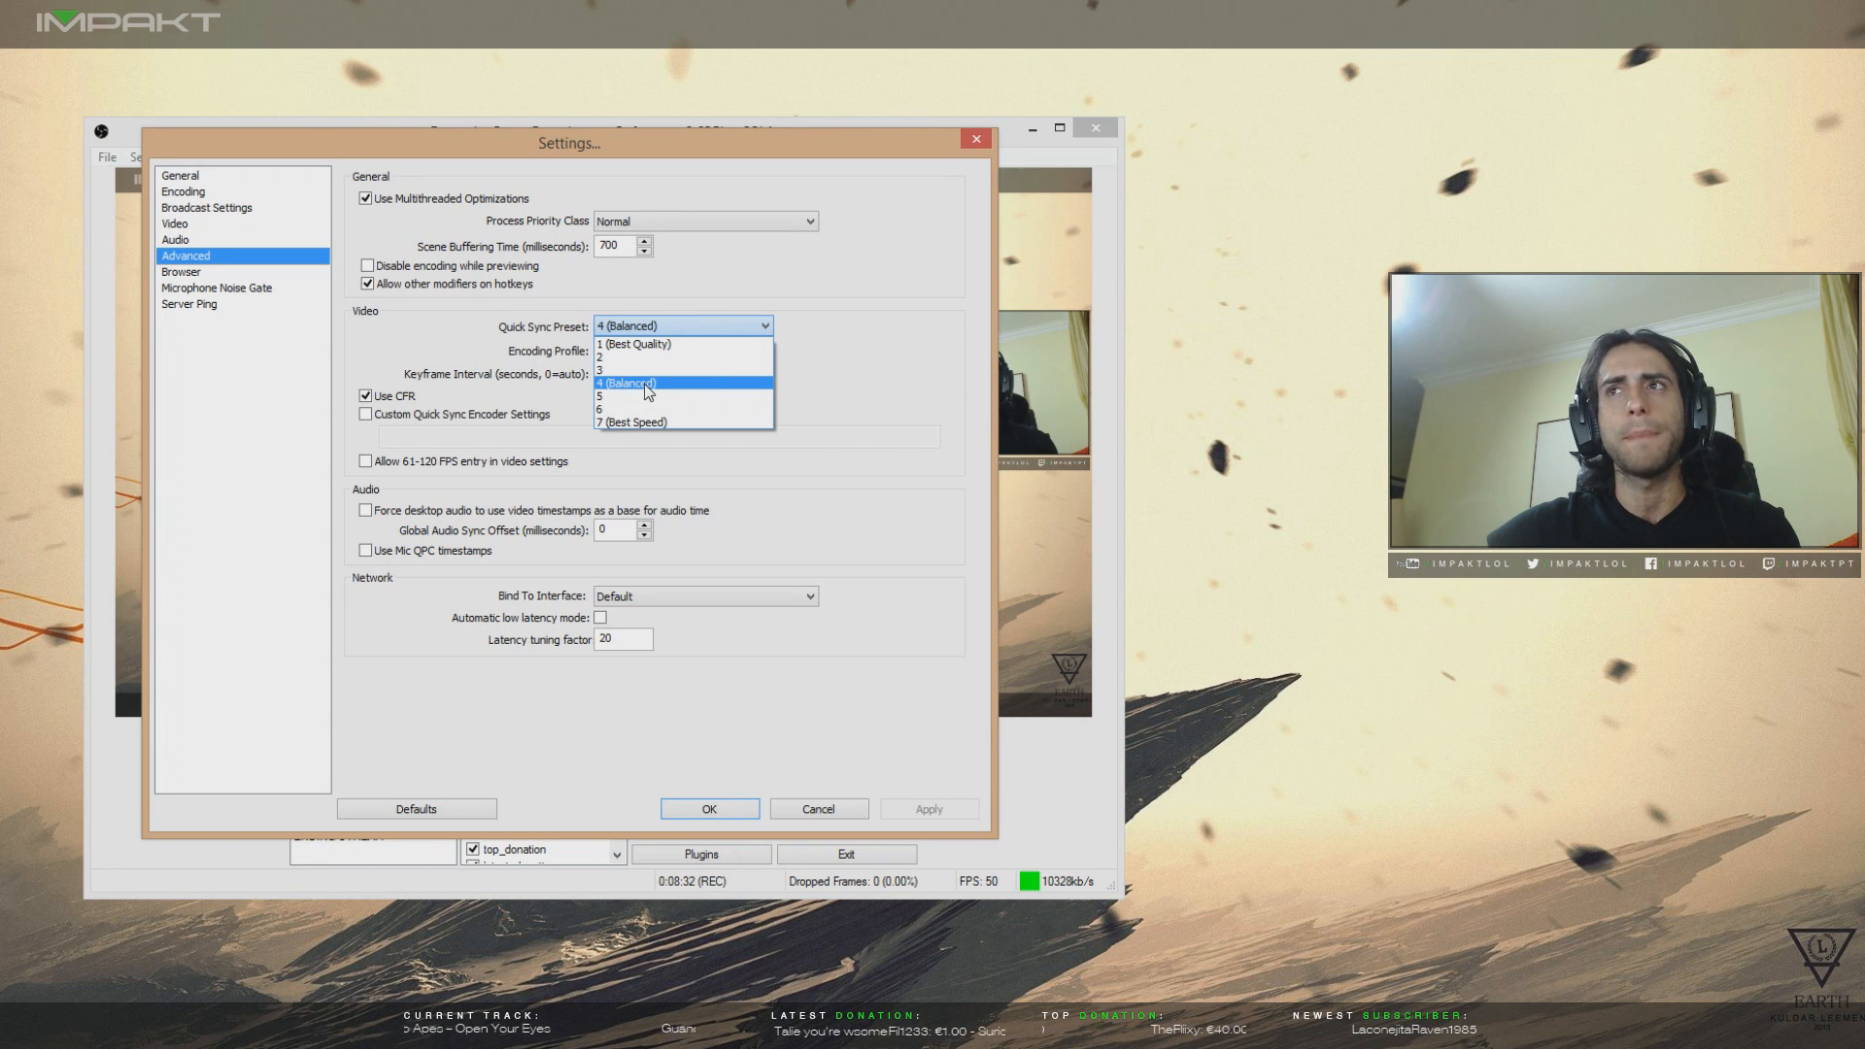
click(644, 383)
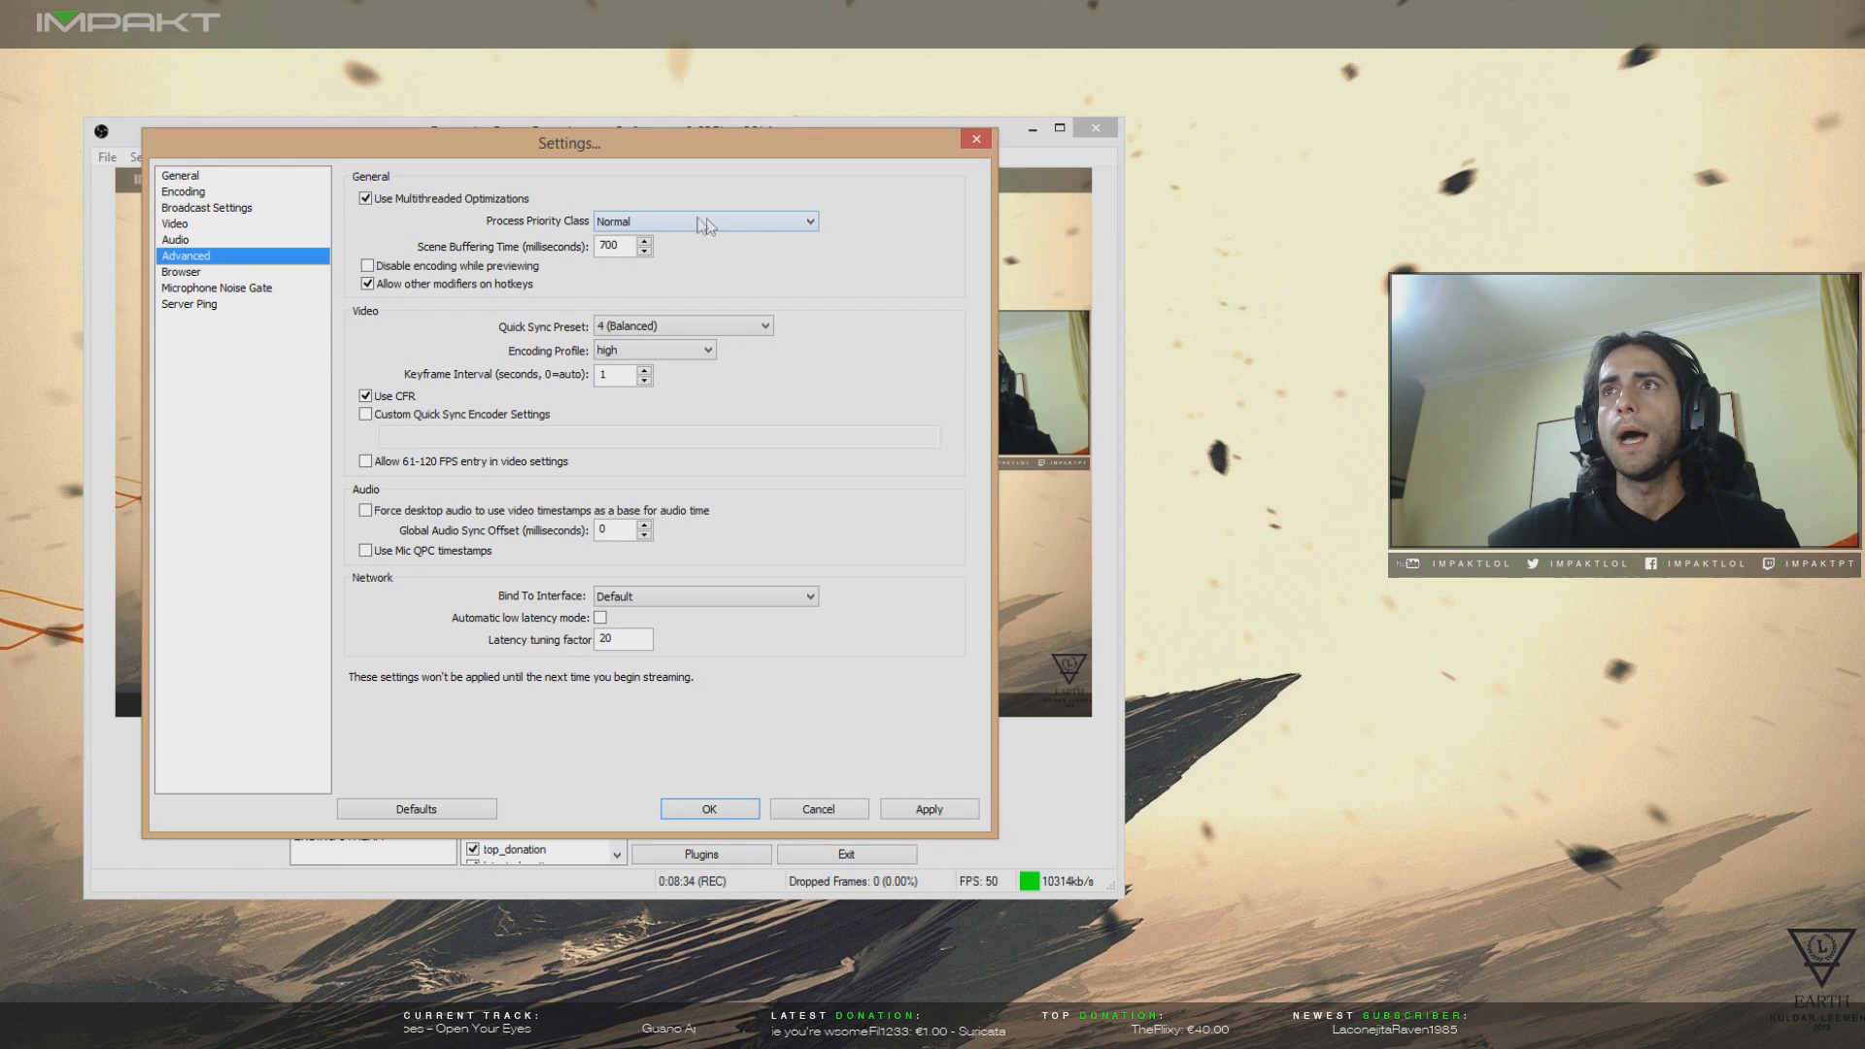
click(644, 351)
click(619, 370)
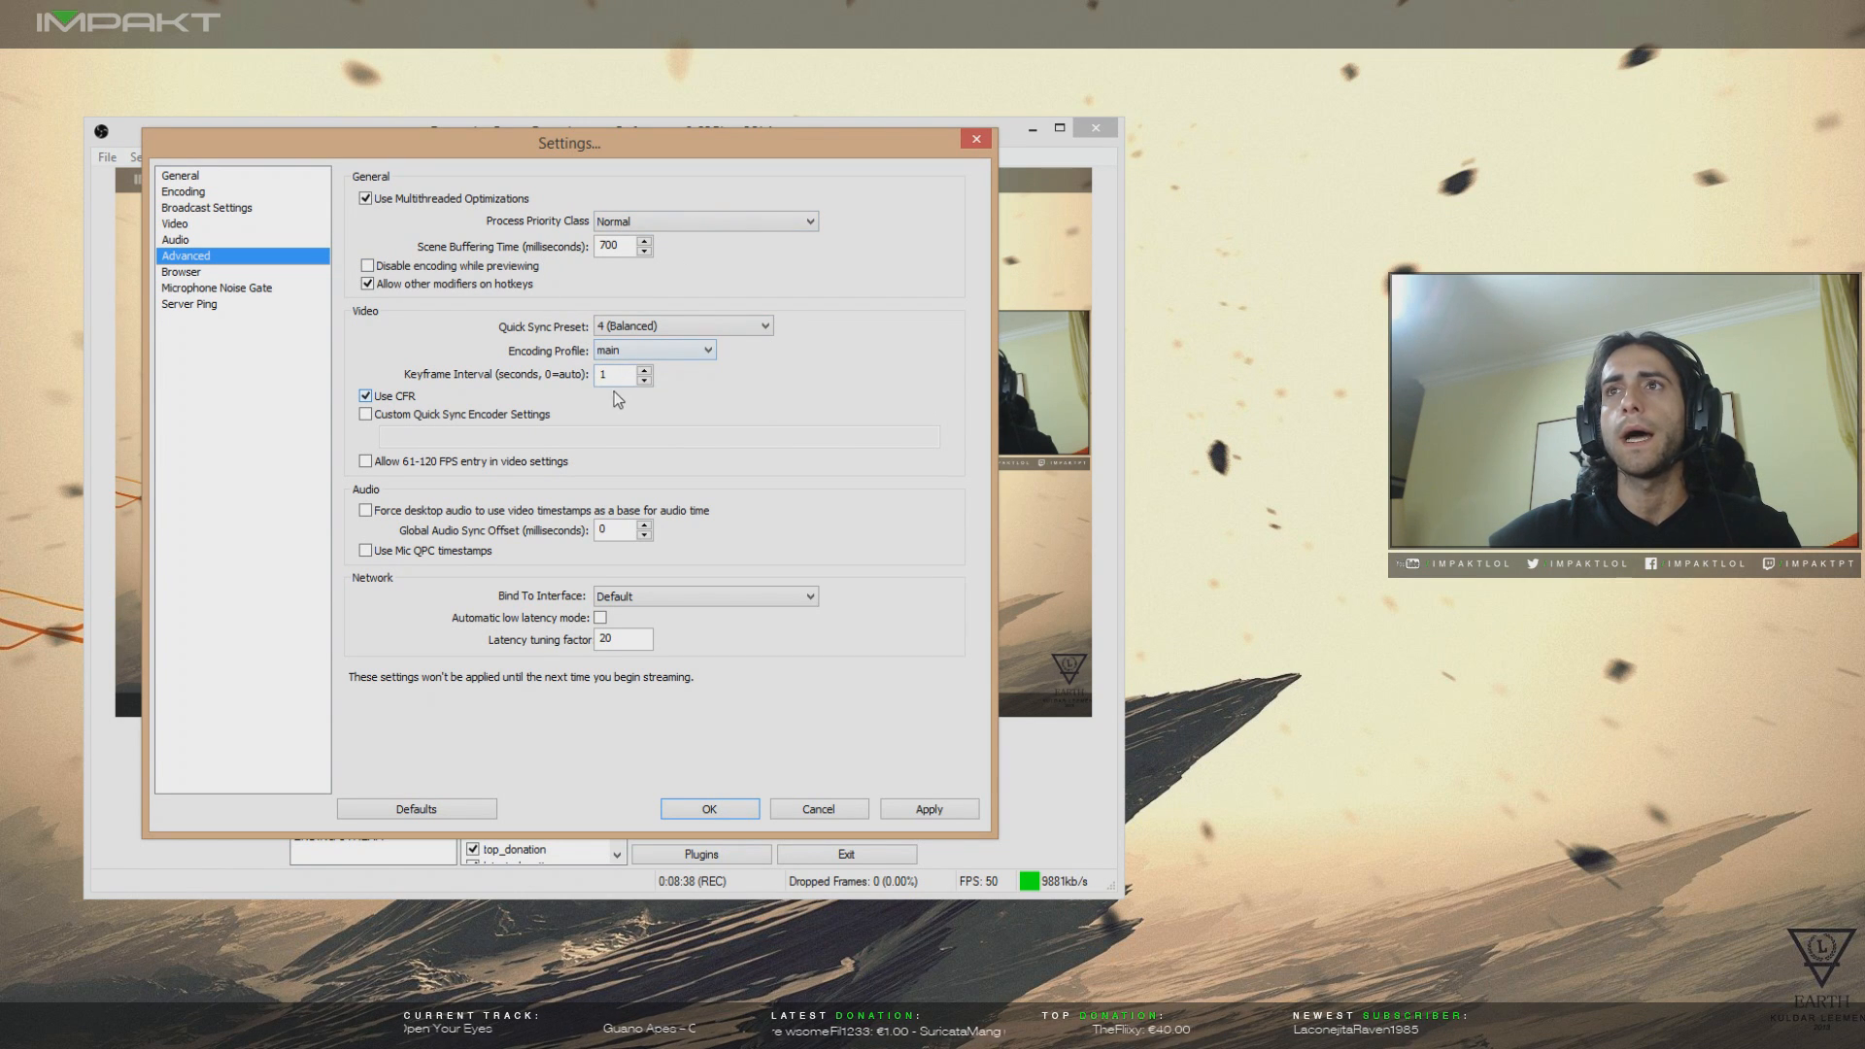
- Check the keyframe interval and process priority class, and discard the Advanced changes on switching to the General settings
drag(618, 378, 540, 399)
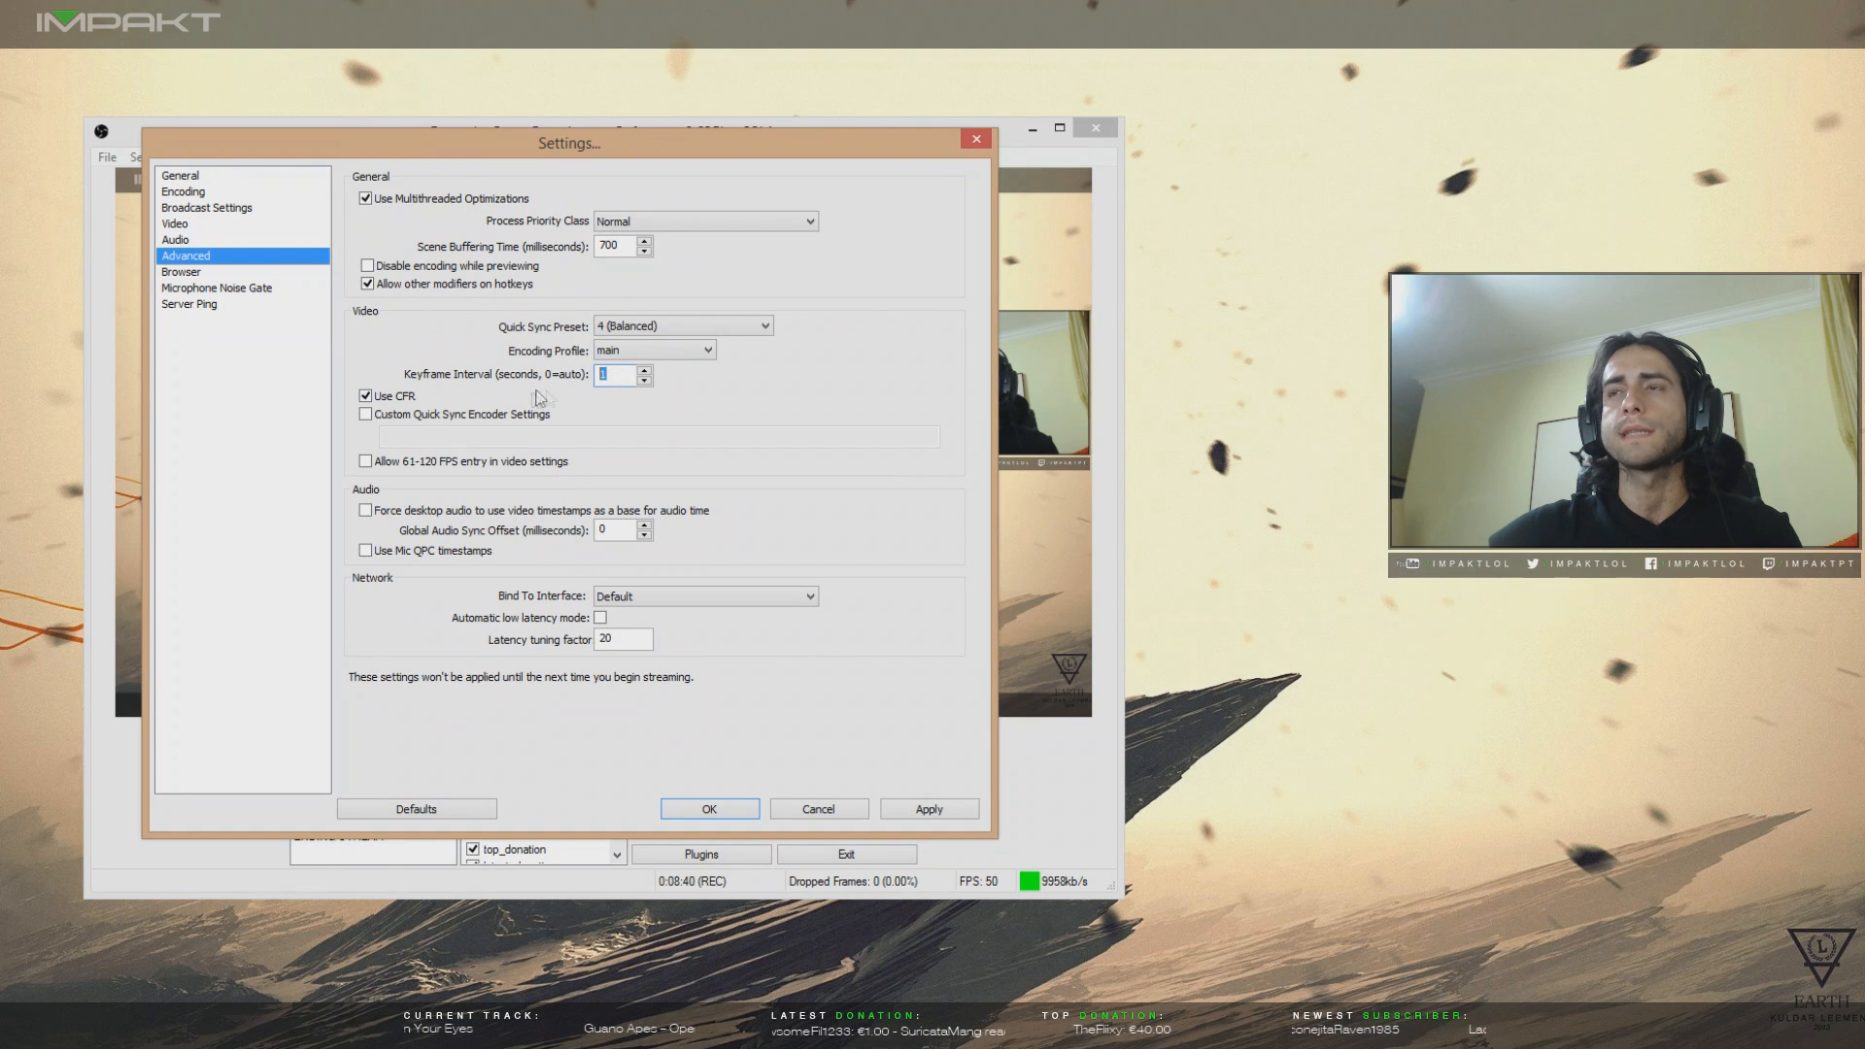
click(613, 376)
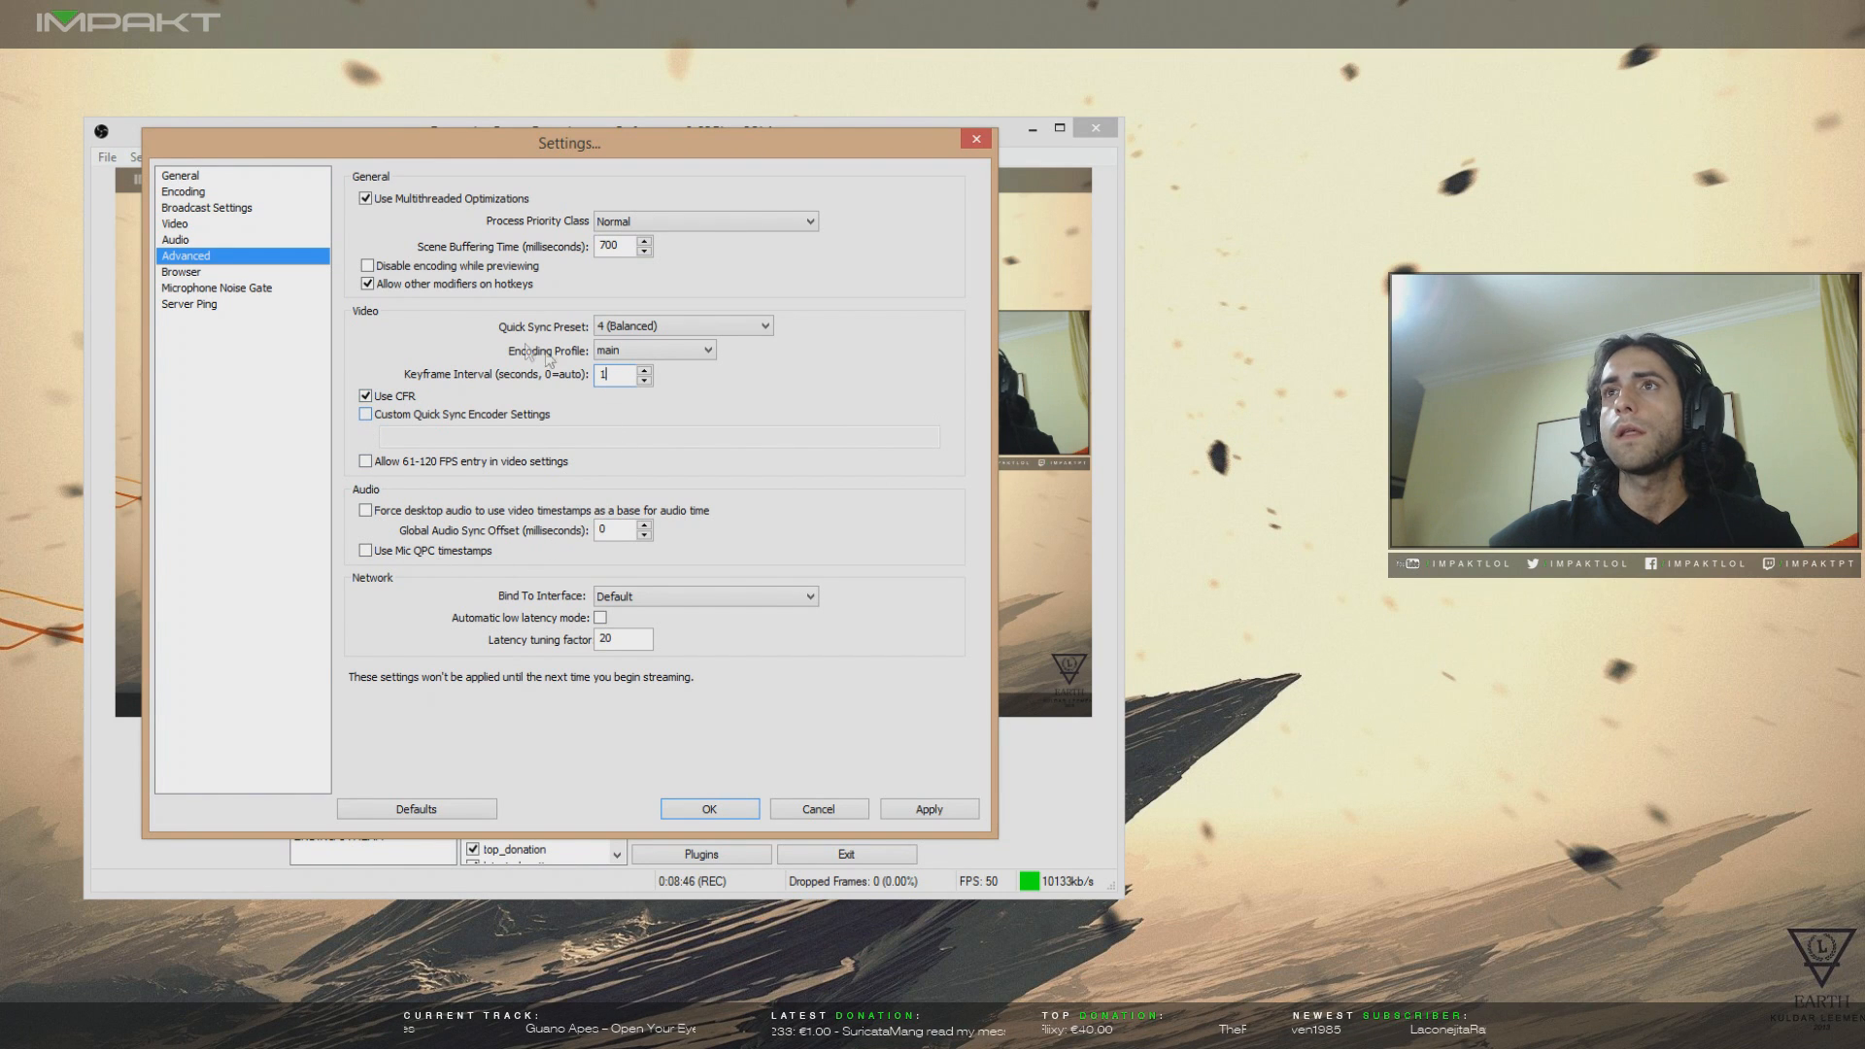
click(628, 224)
click(628, 223)
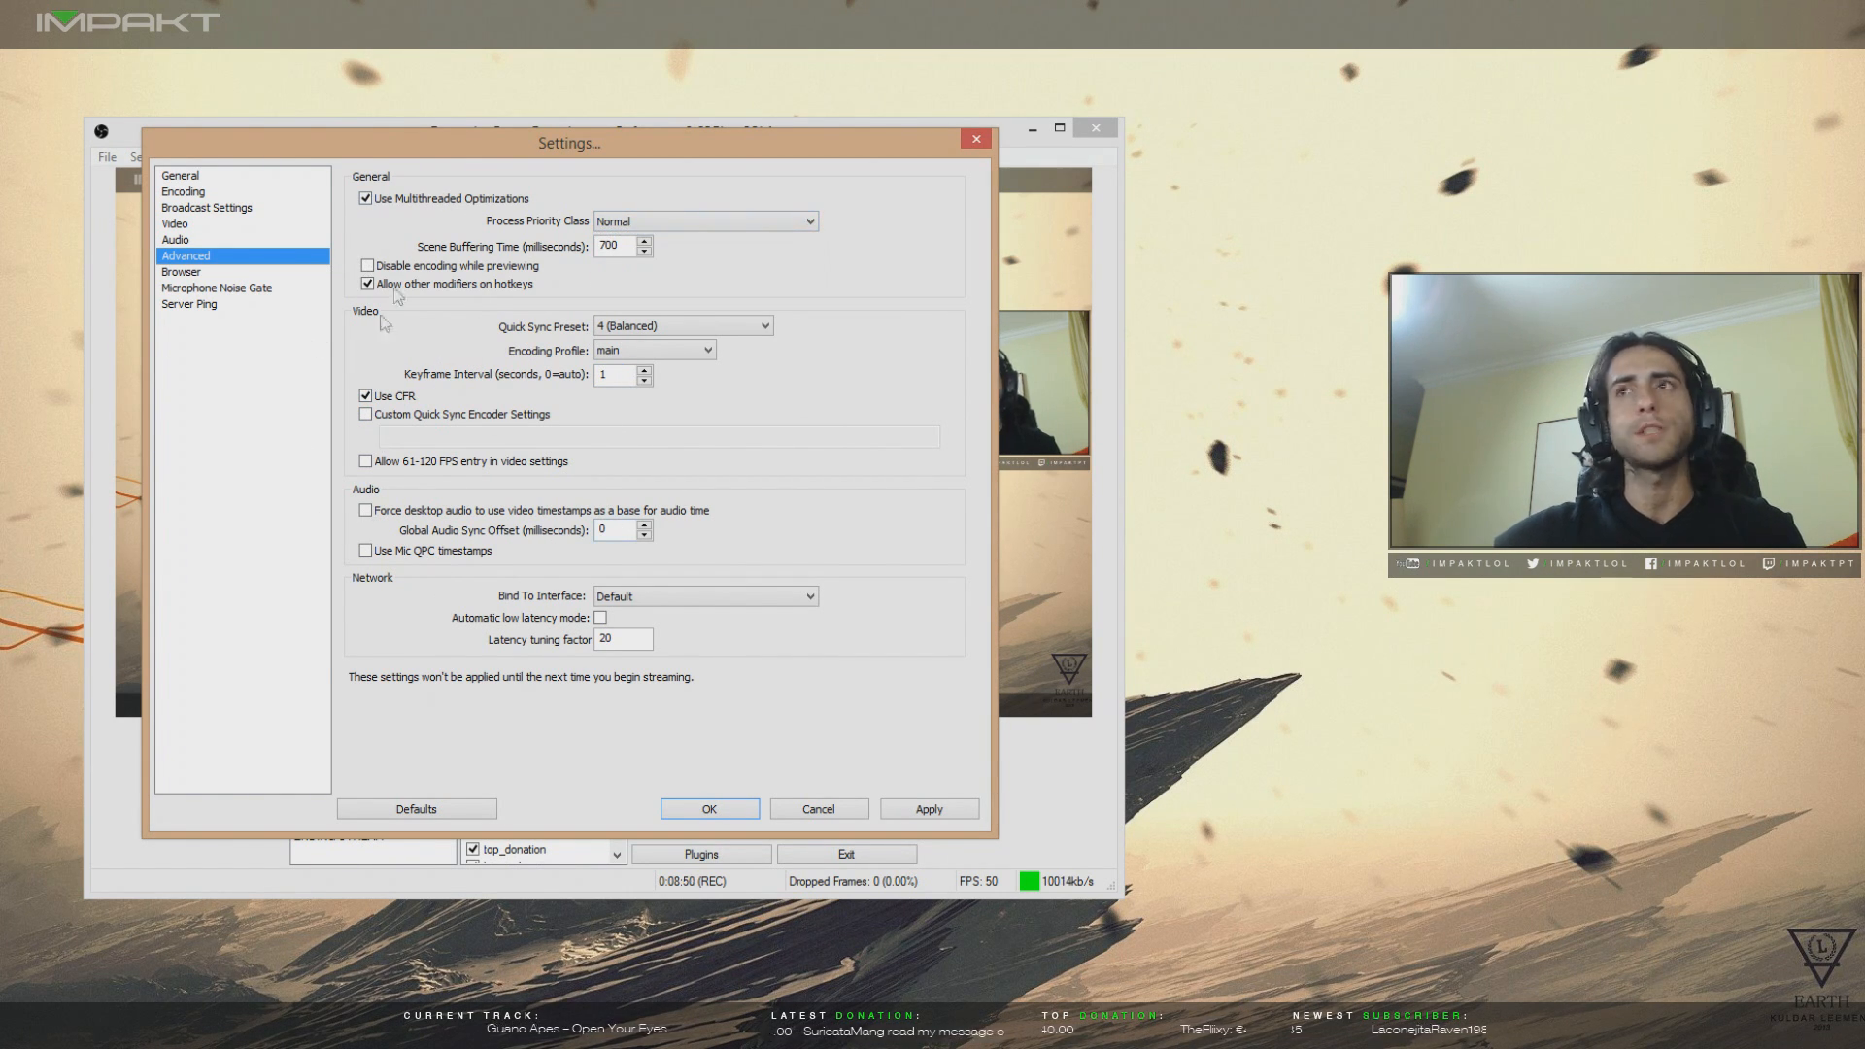
click(202, 177)
click(947, 587)
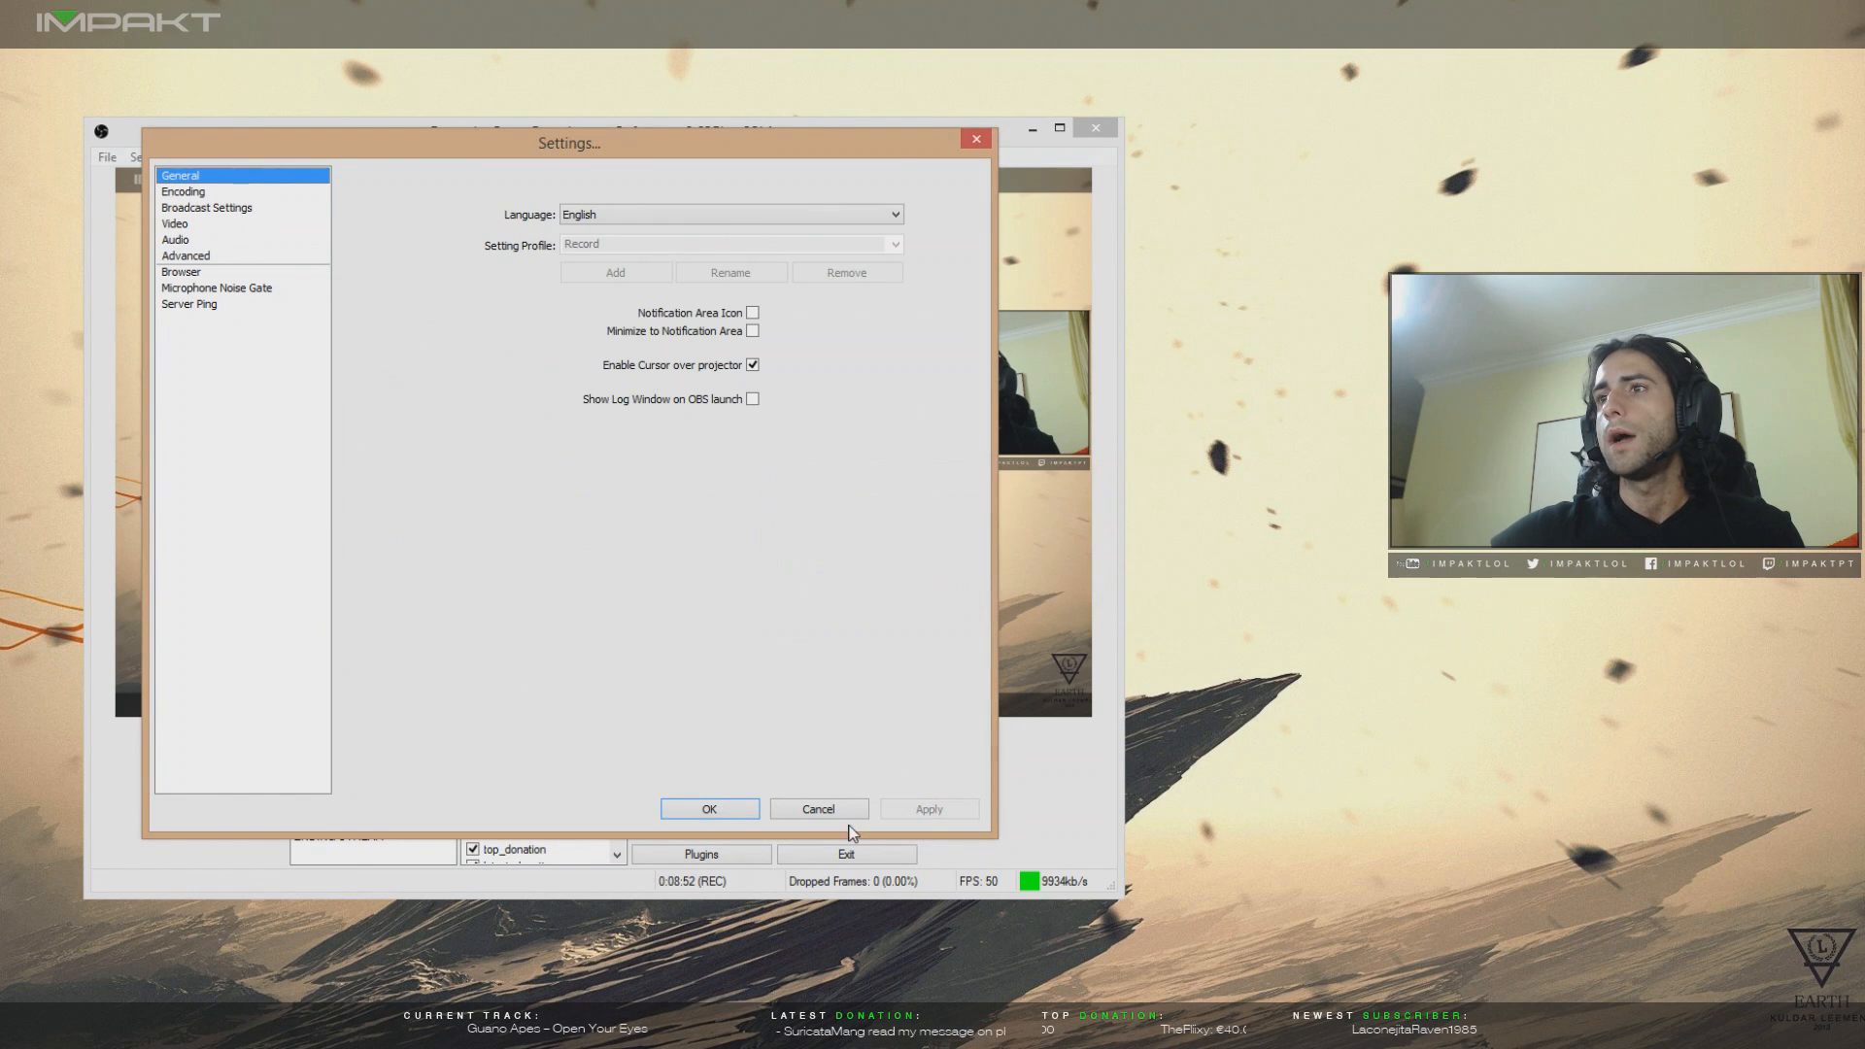
- Examine the max bitrate value in the Encoding settings, and close the settings without saving
click(206, 192)
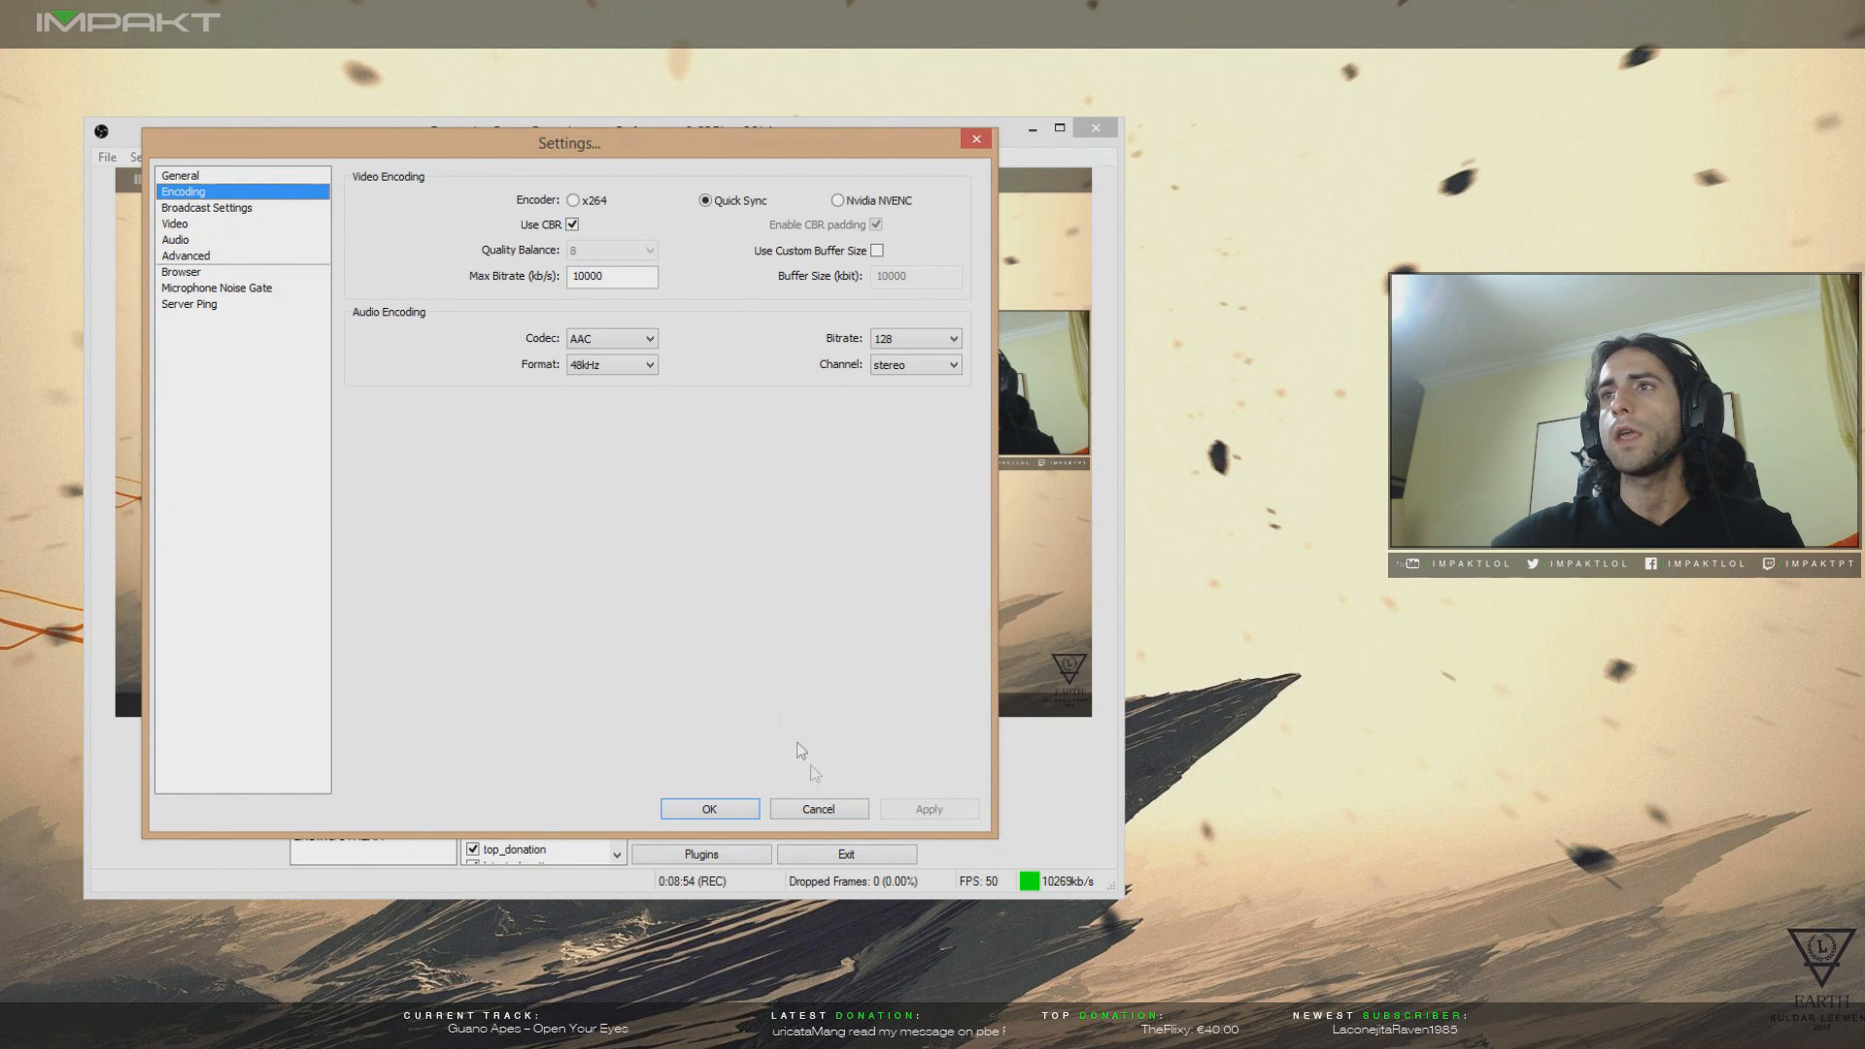
drag(651, 281, 508, 262)
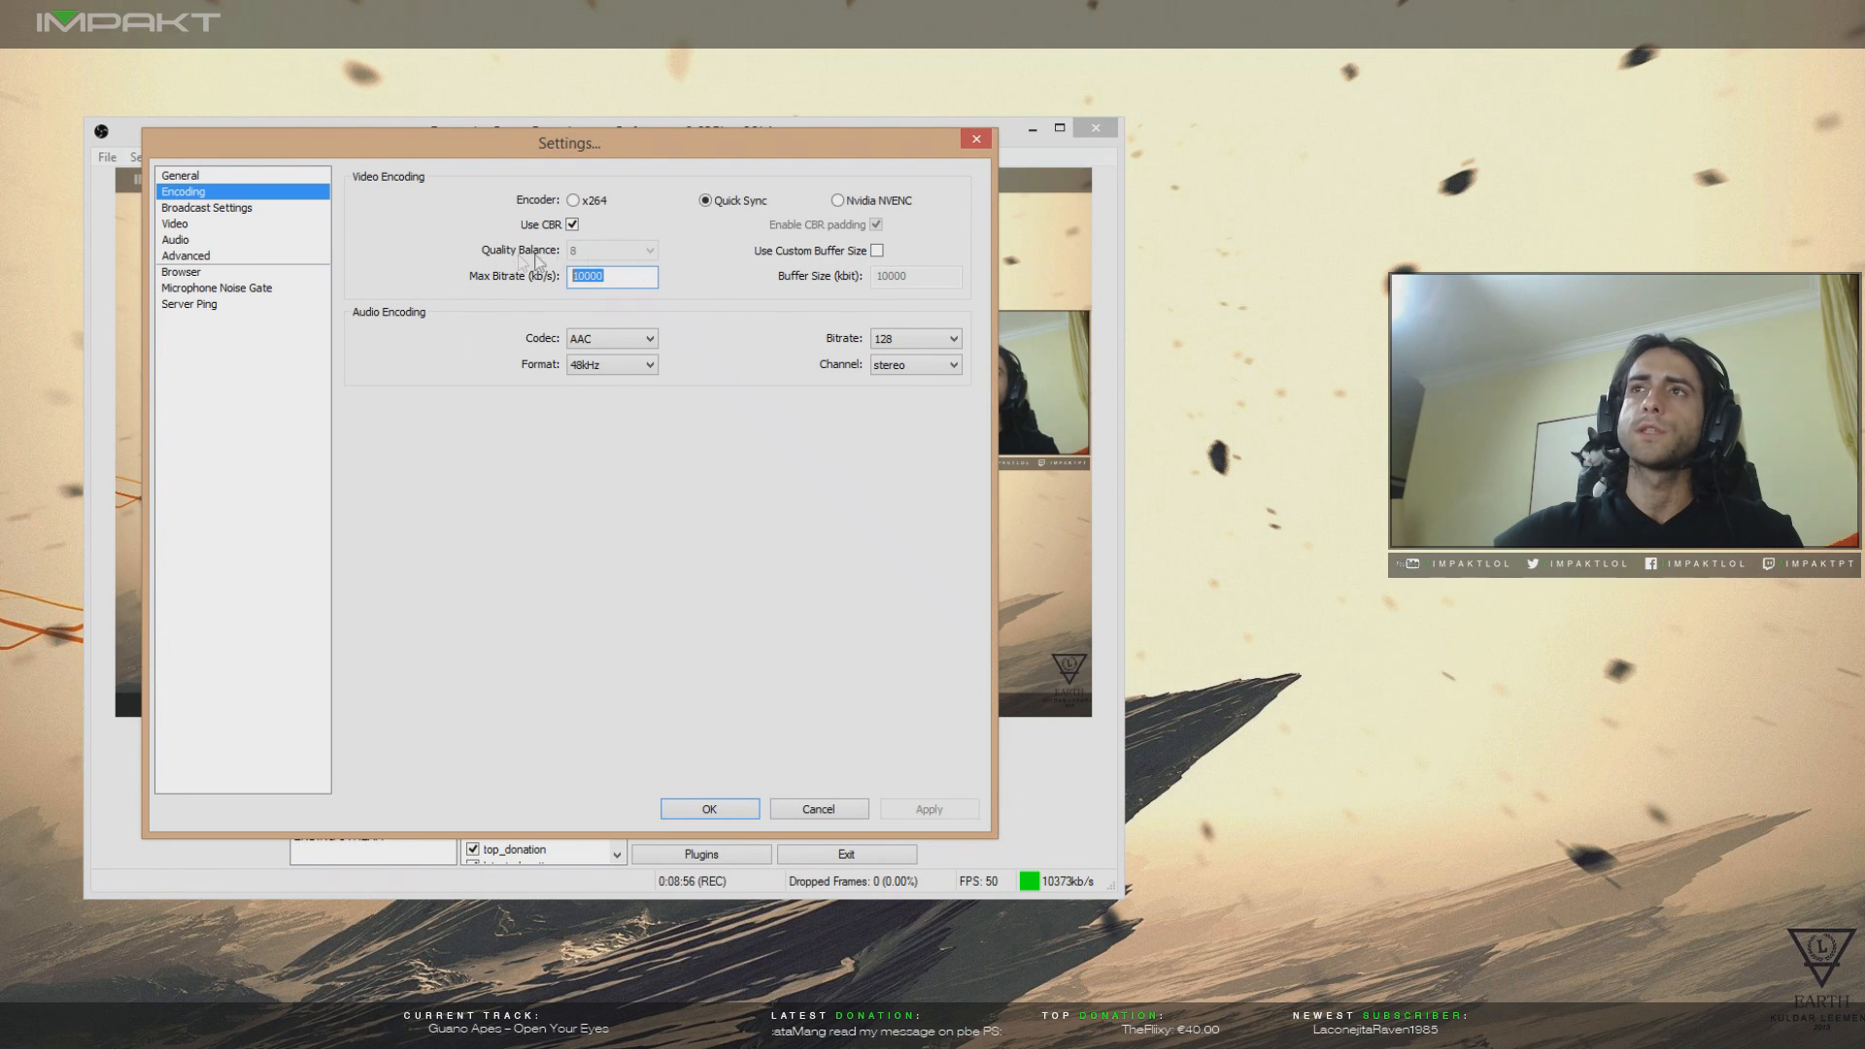
click(635, 281)
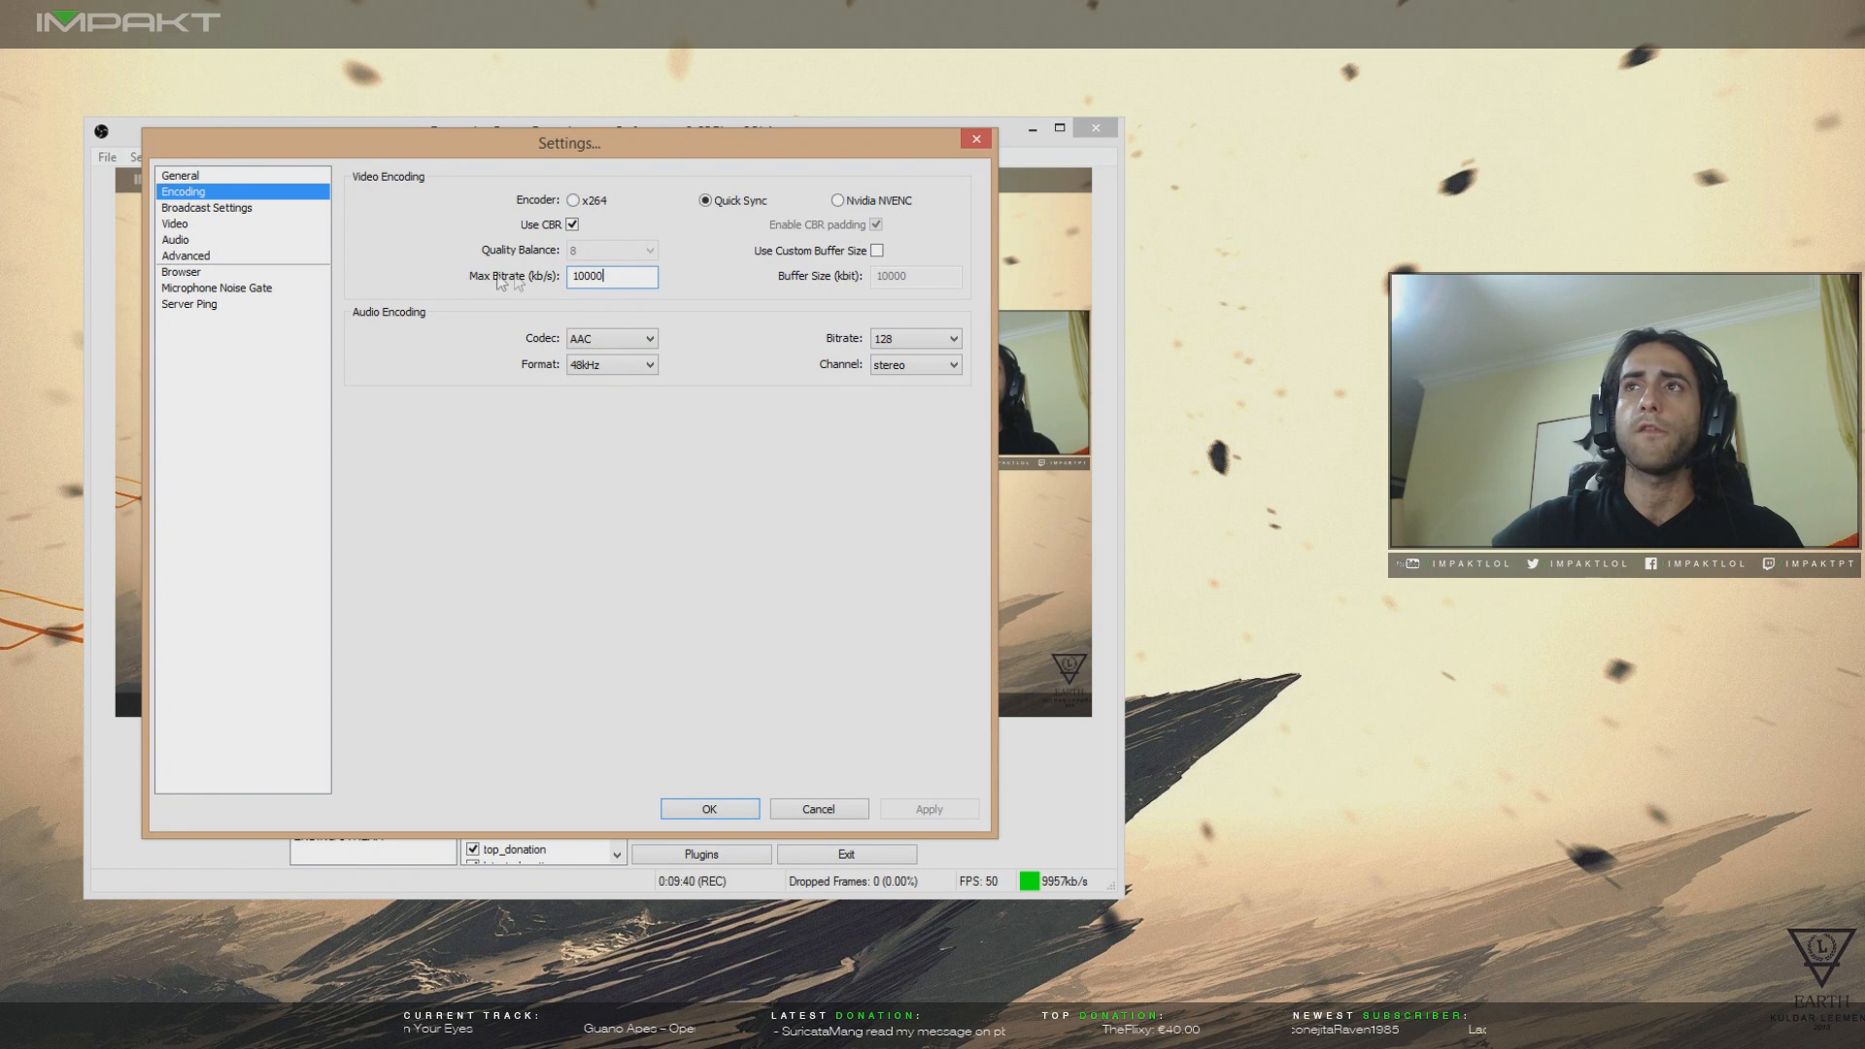
drag(626, 276, 476, 278)
click(628, 276)
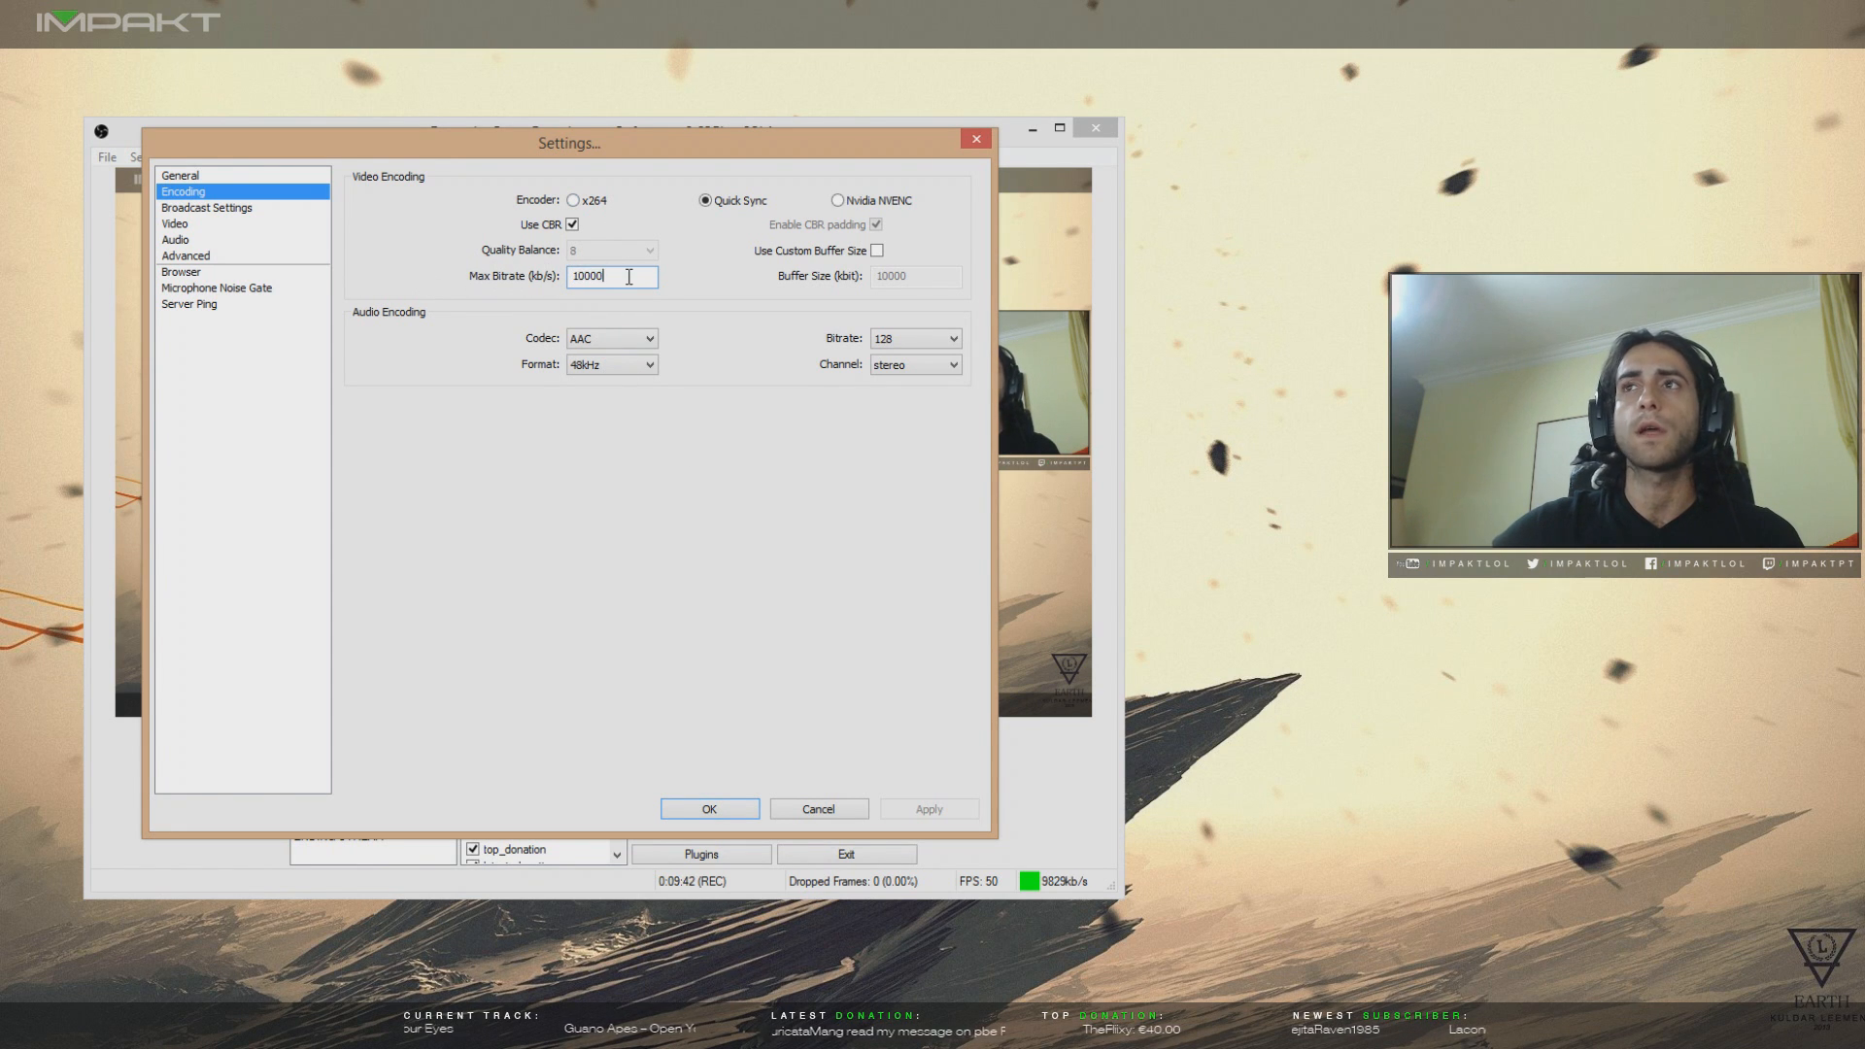
drag(632, 278, 469, 280)
click(613, 276)
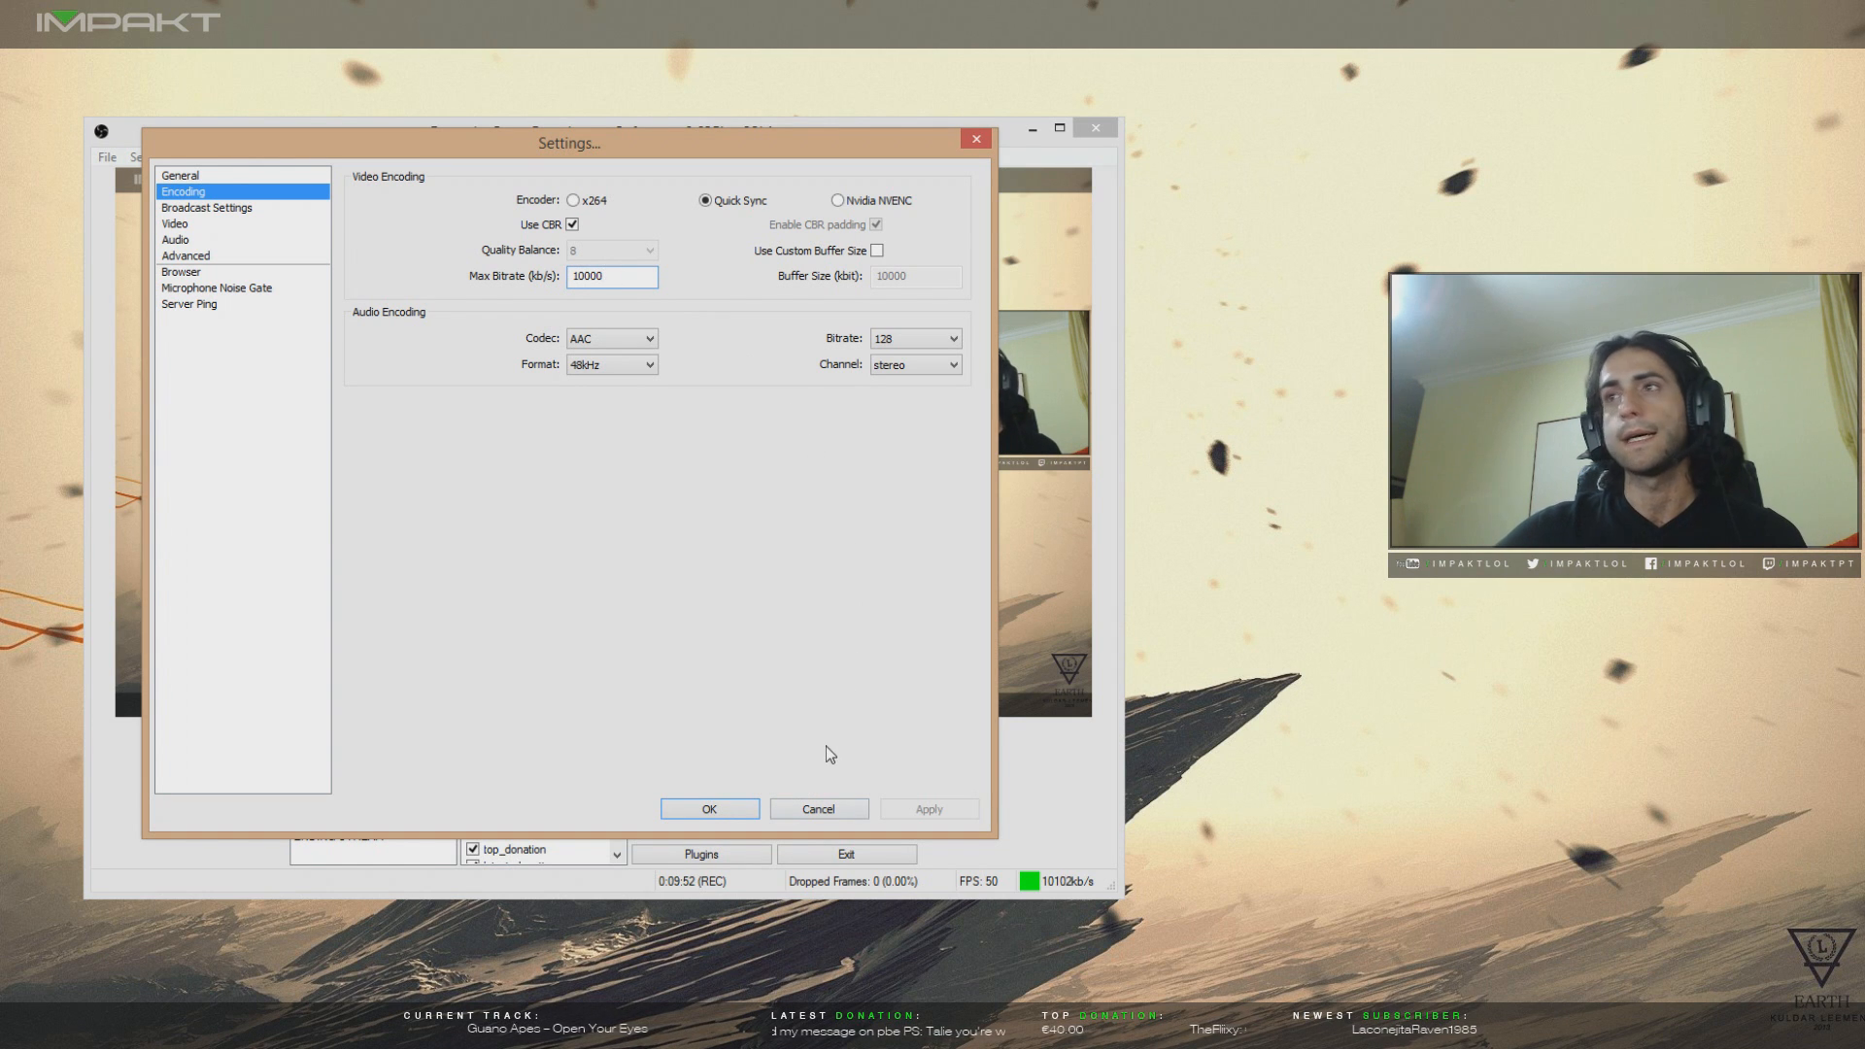
click(830, 807)
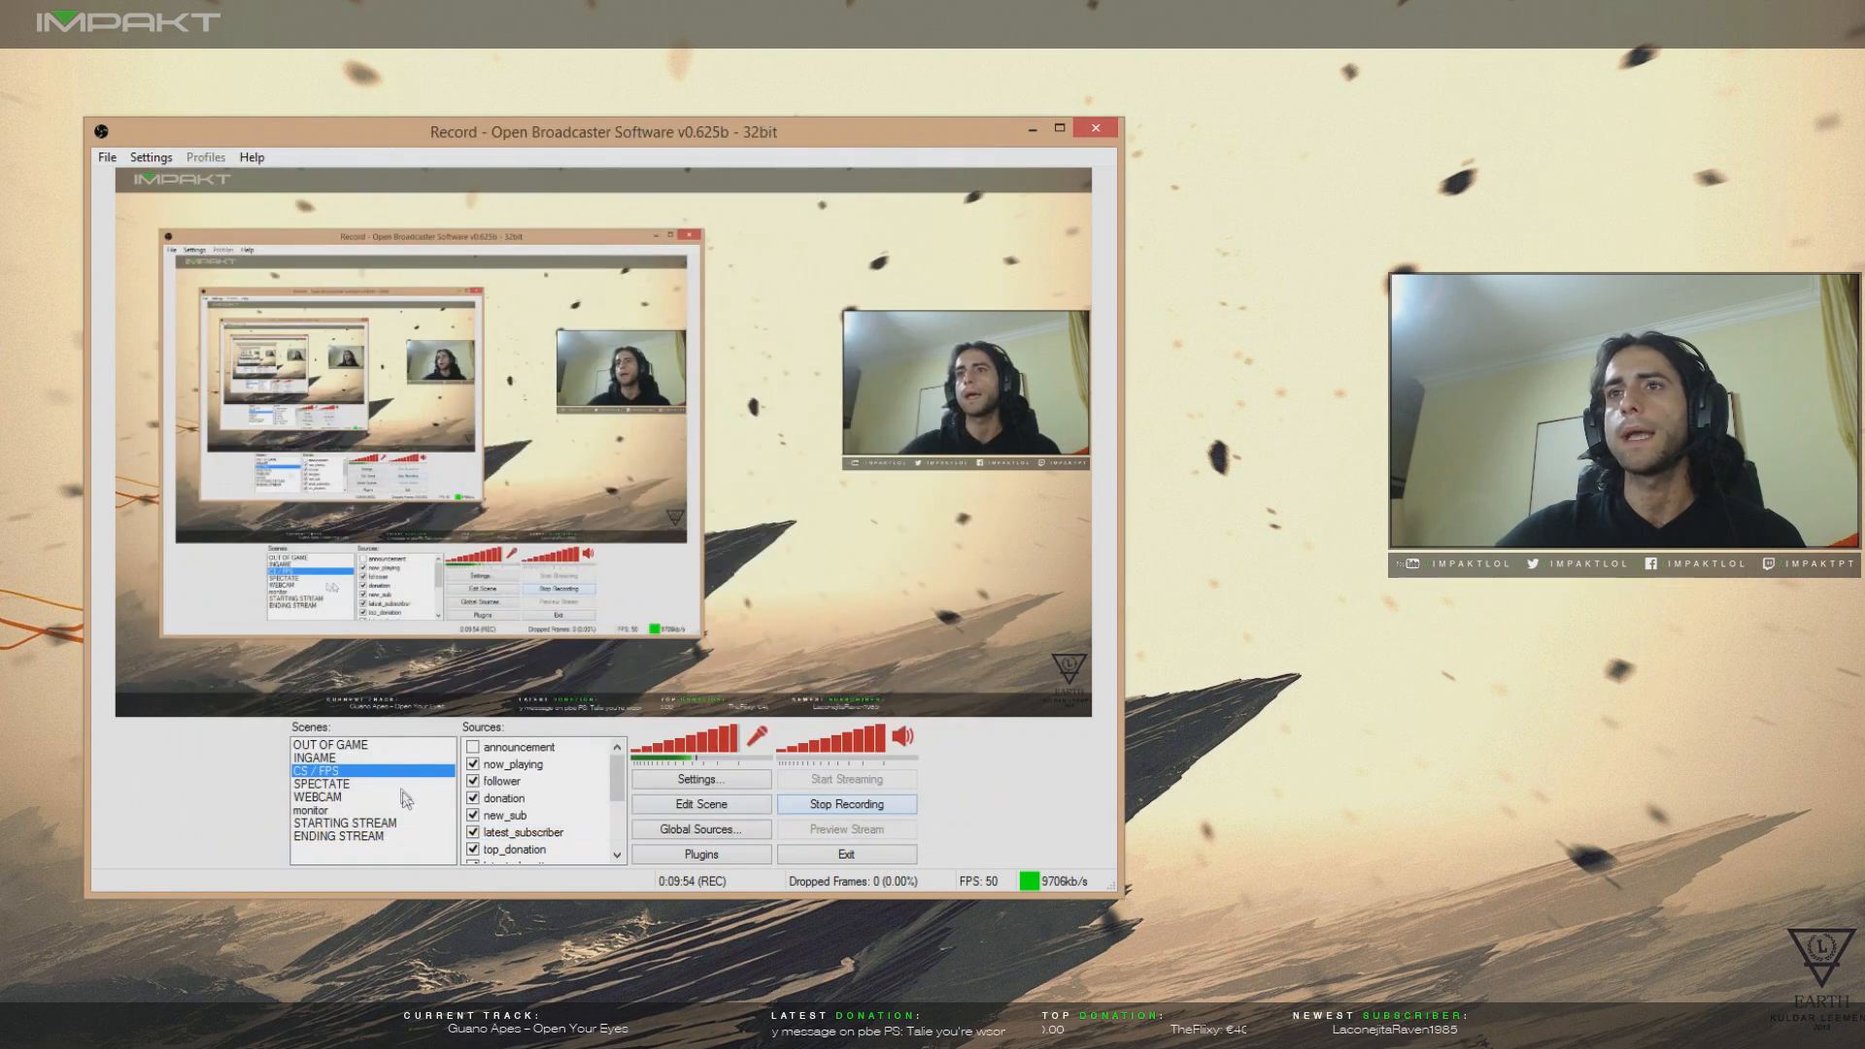
- Preview the WEBCAM, SPECTATE, CS / FPS, INGAME and OUT OF GAME scenes, and return to CS / FPS
mouse_move(620, 779)
mouse_down()
mouse_move(620, 839)
mouse_move(621, 779)
mouse_up()
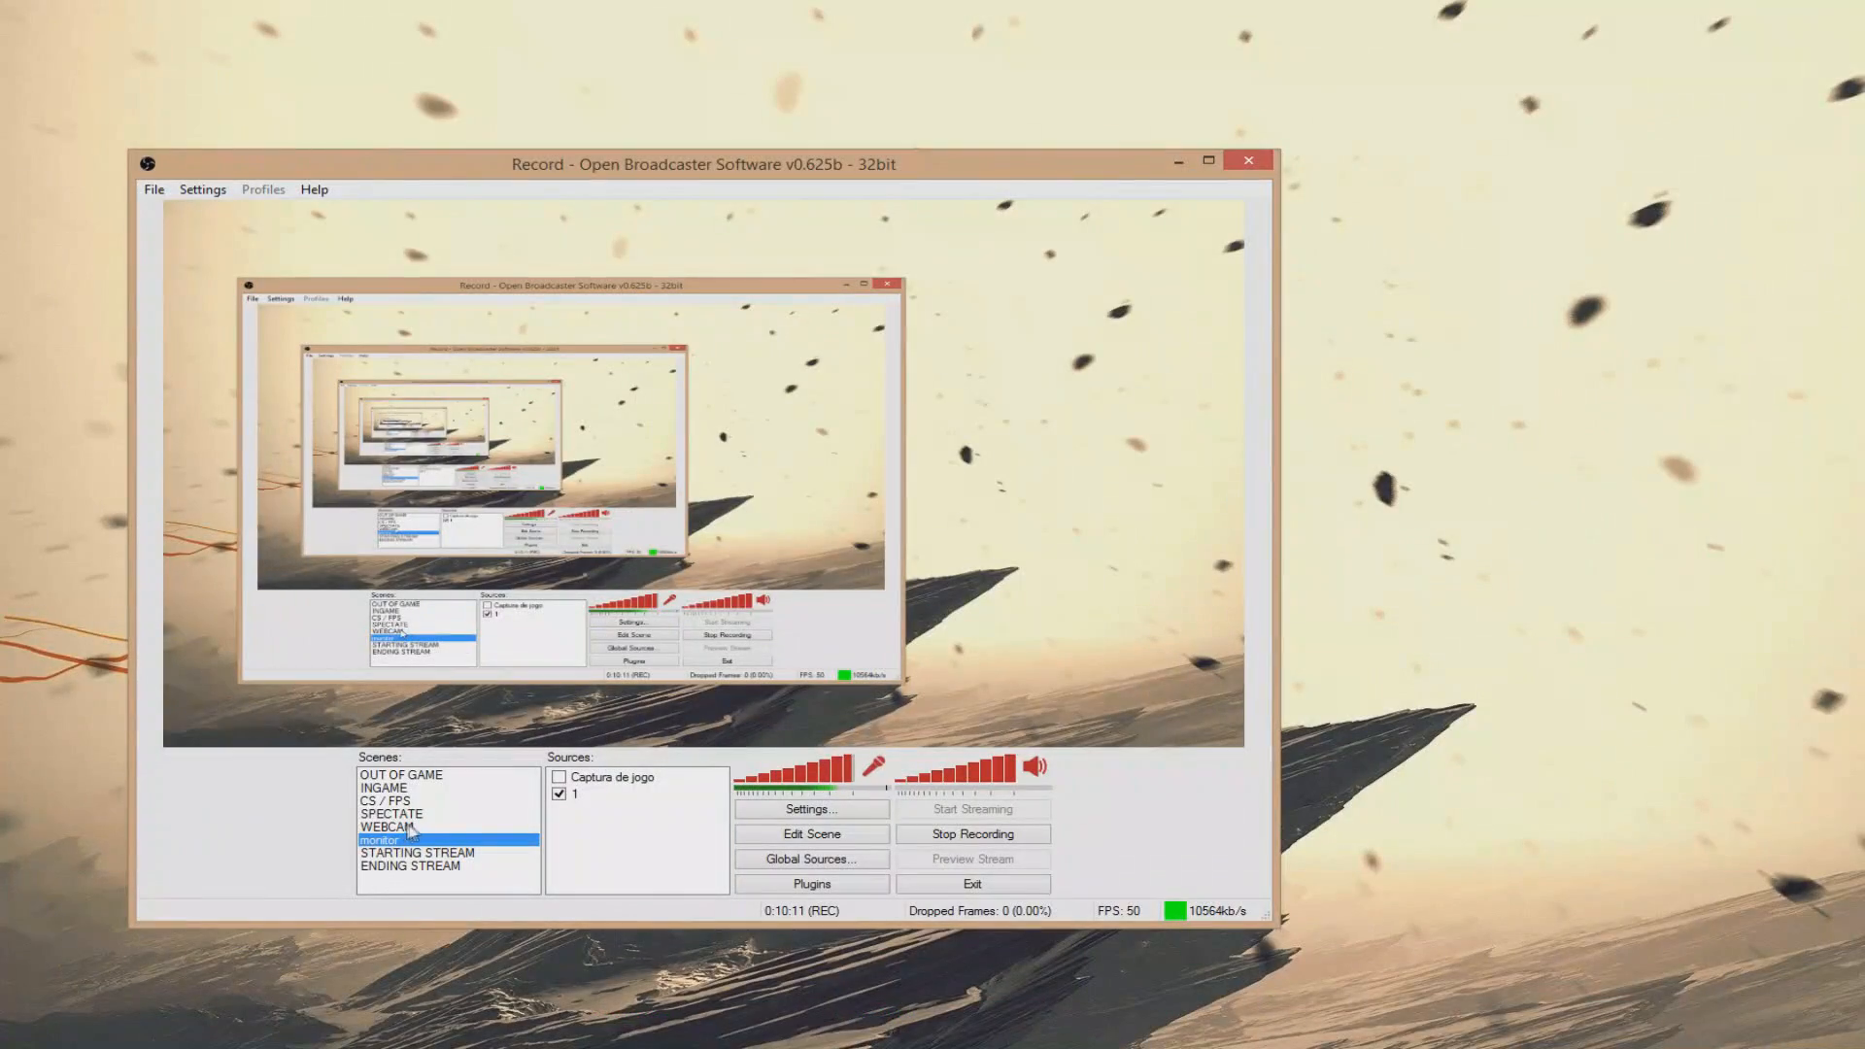
click(408, 826)
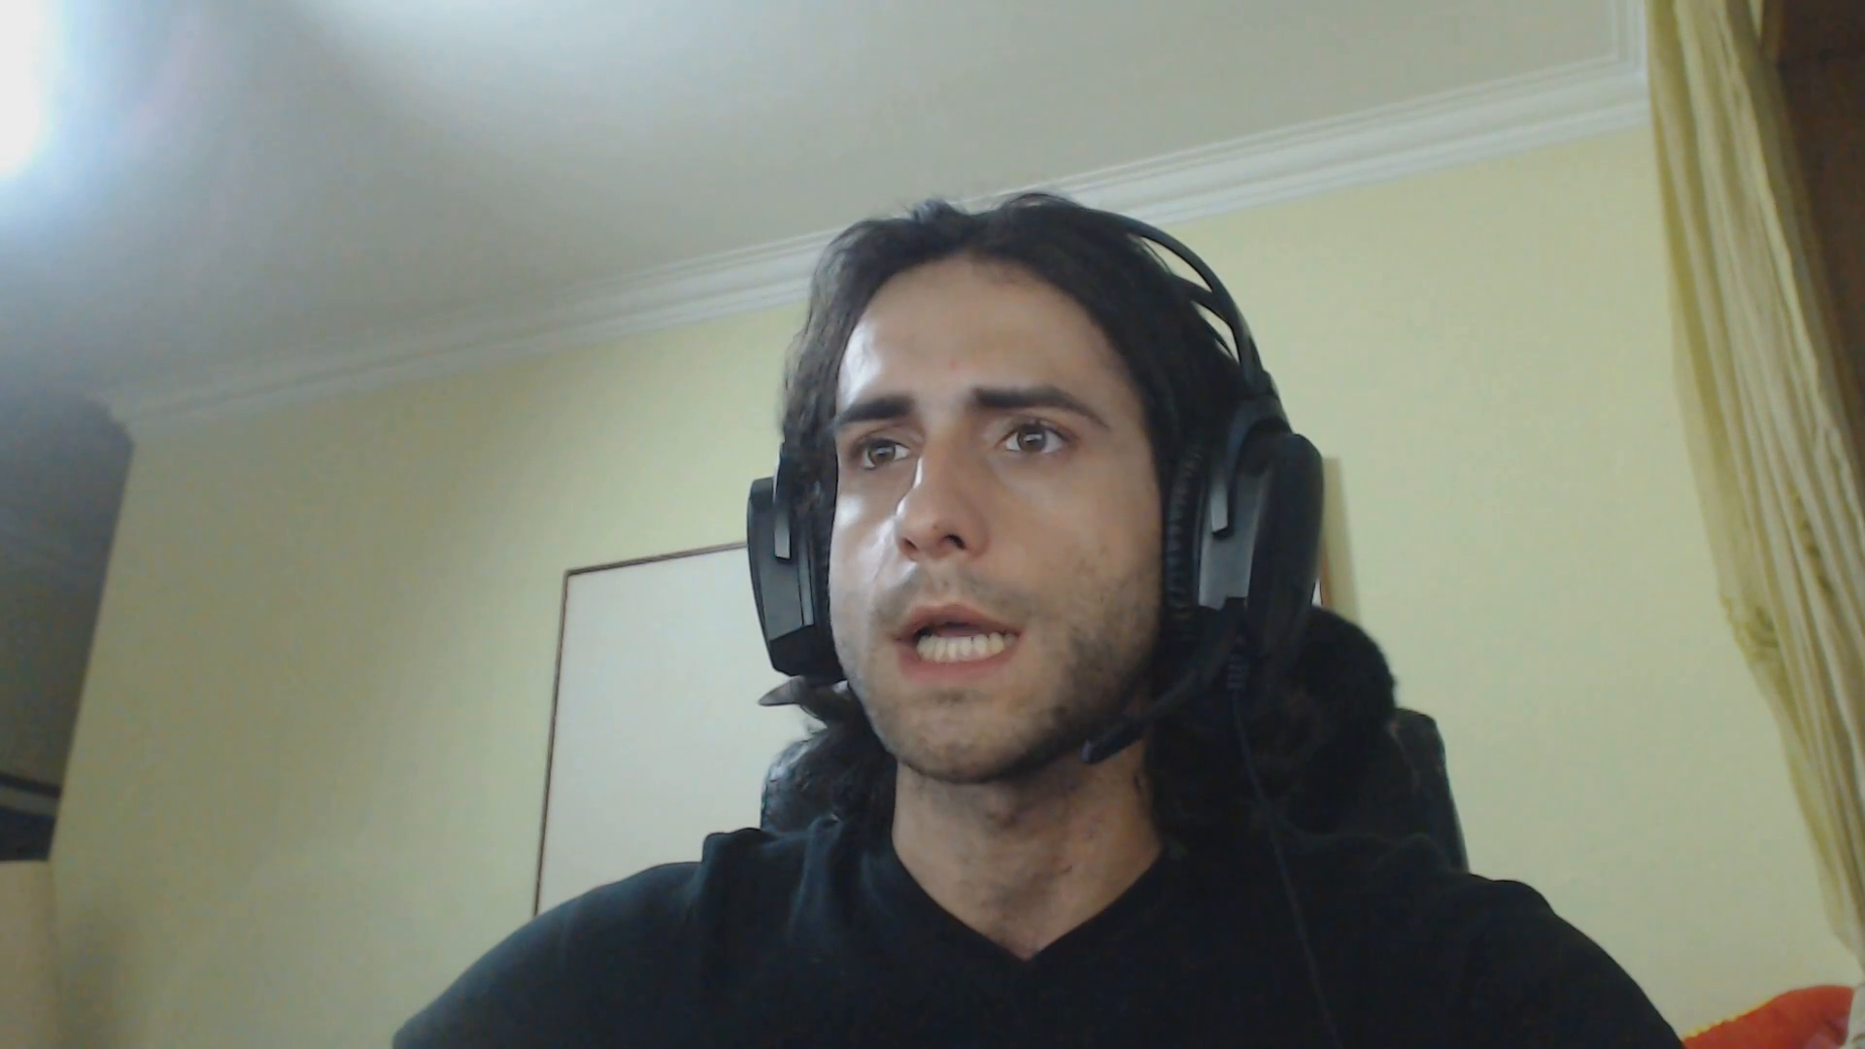
click(345, 792)
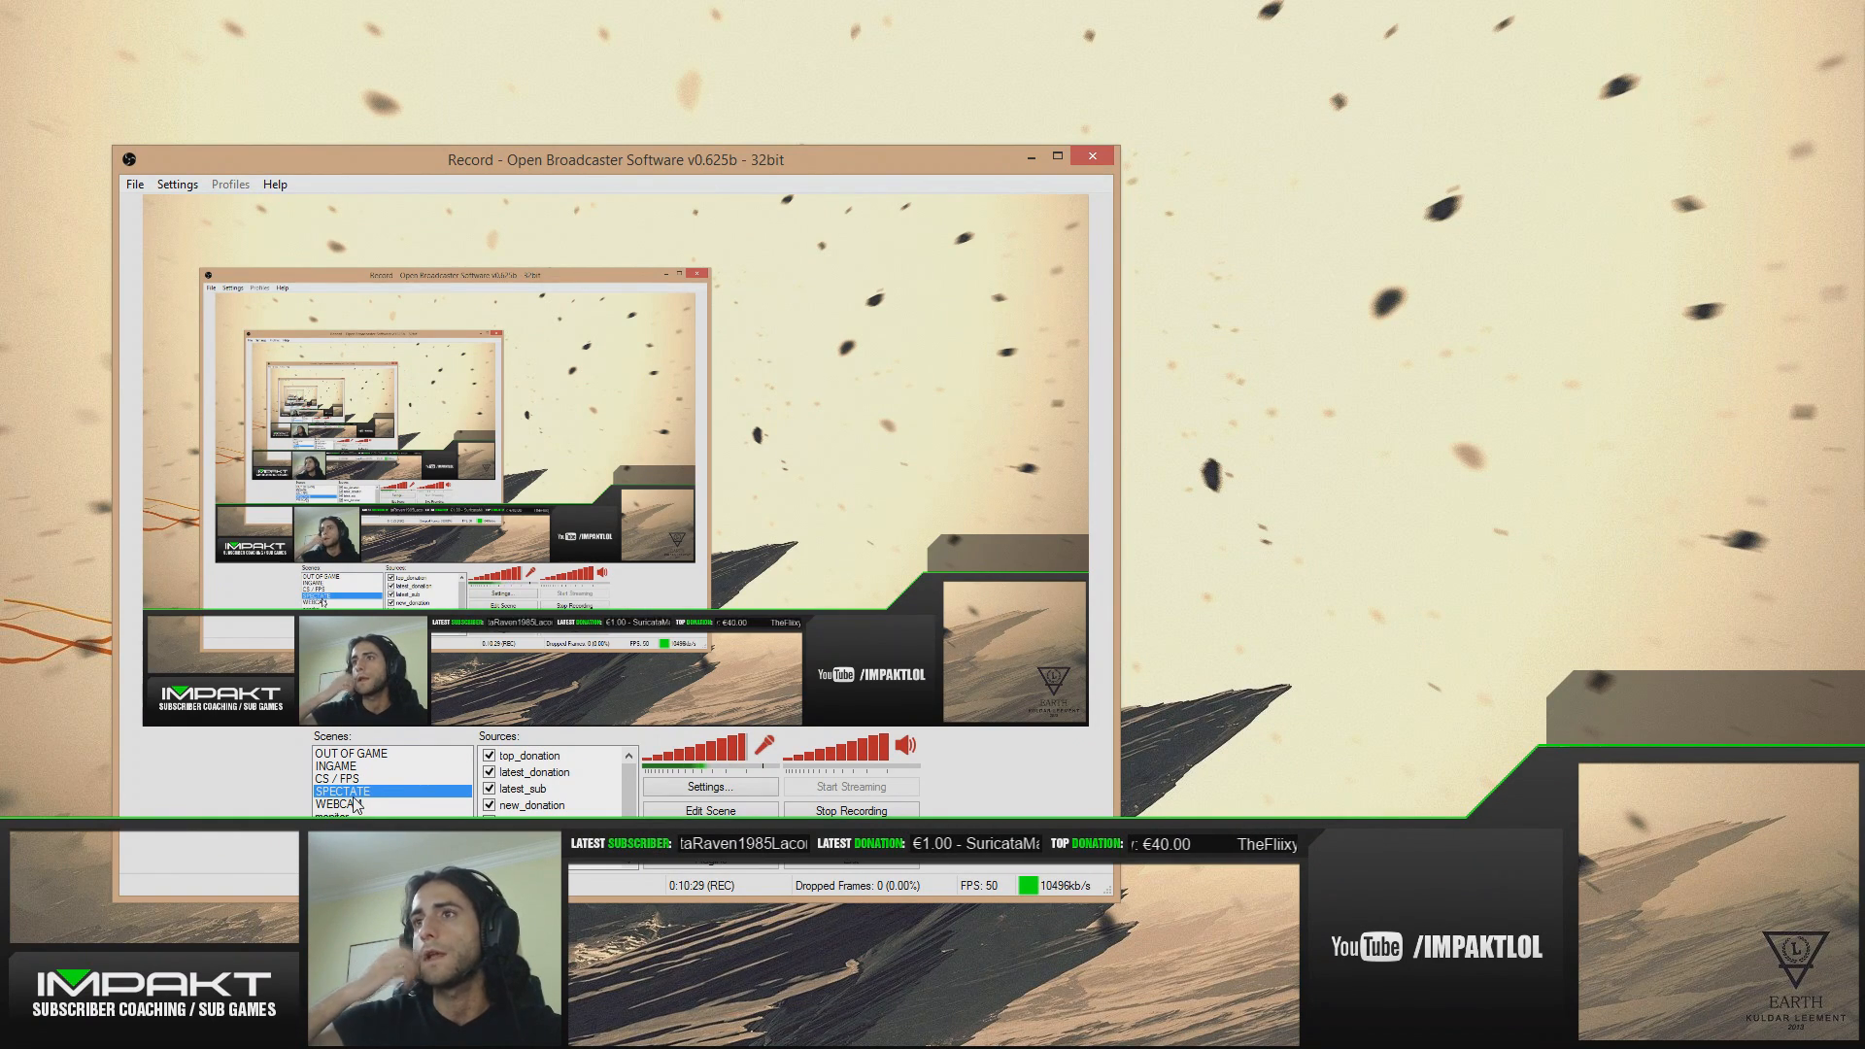
click(342, 779)
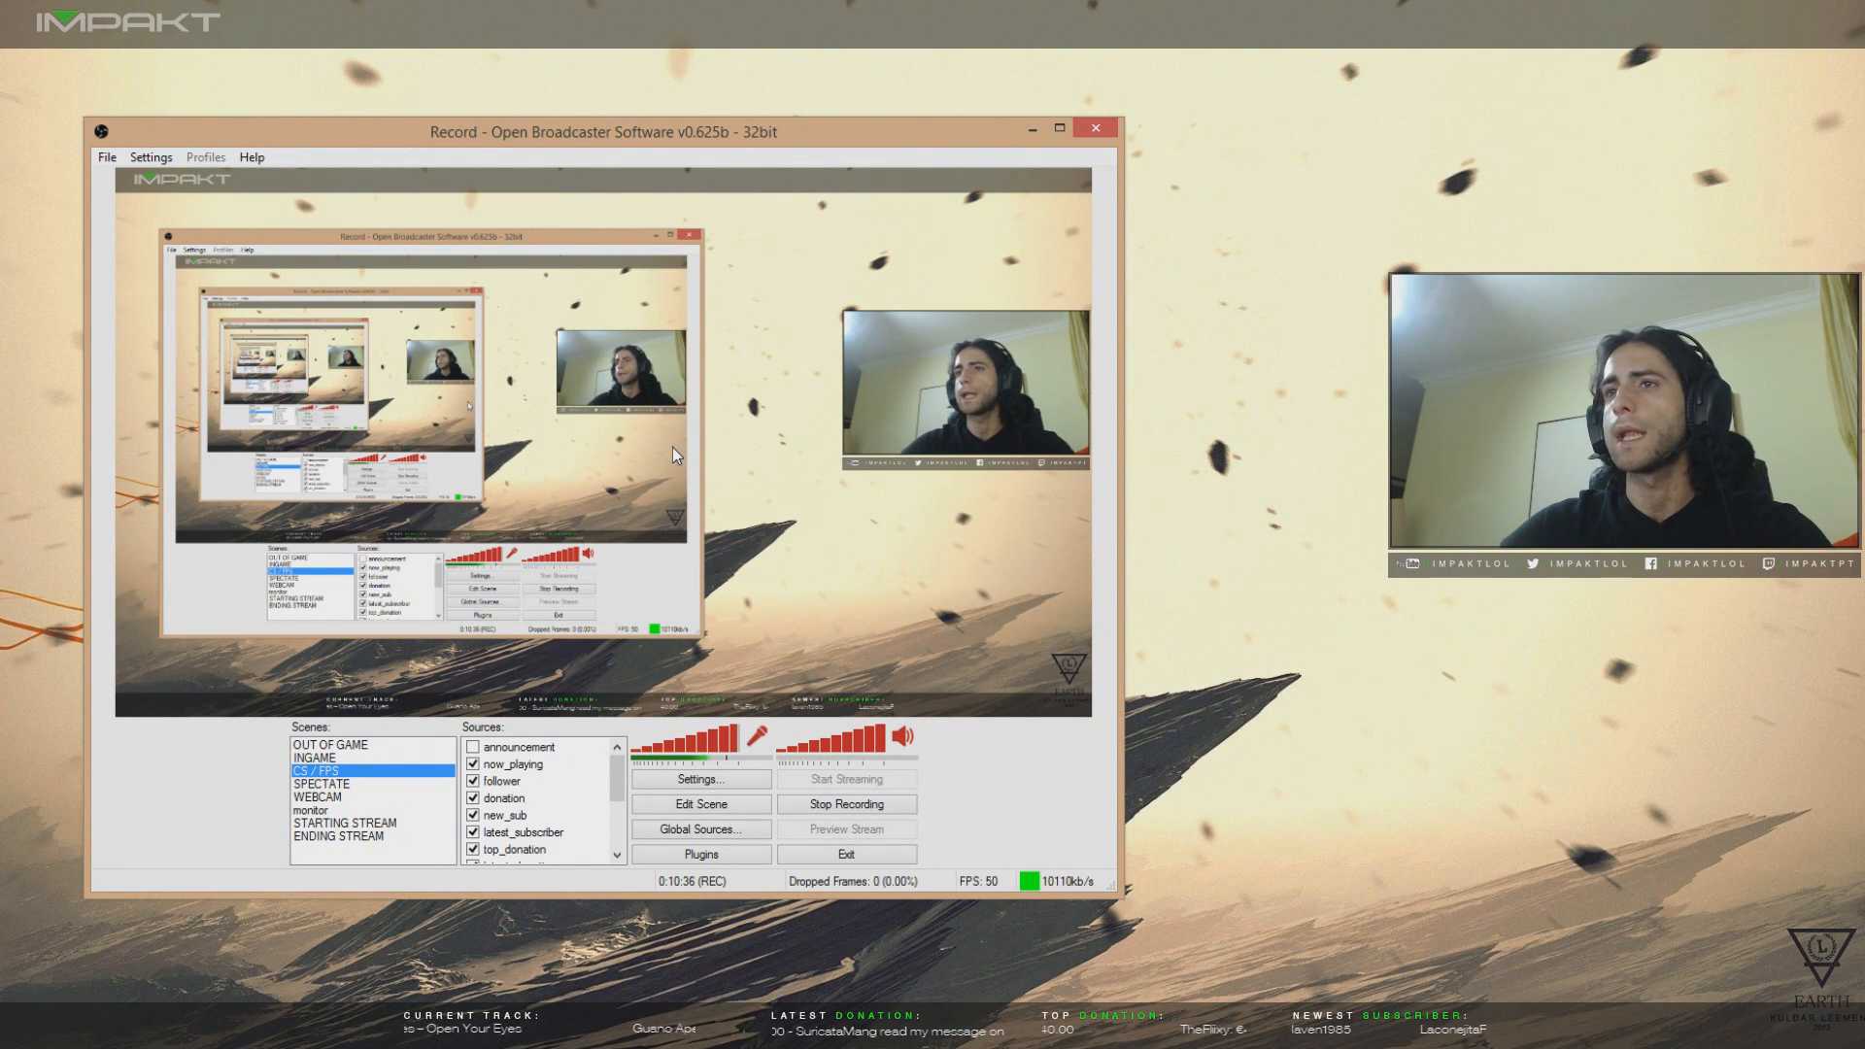
click(338, 758)
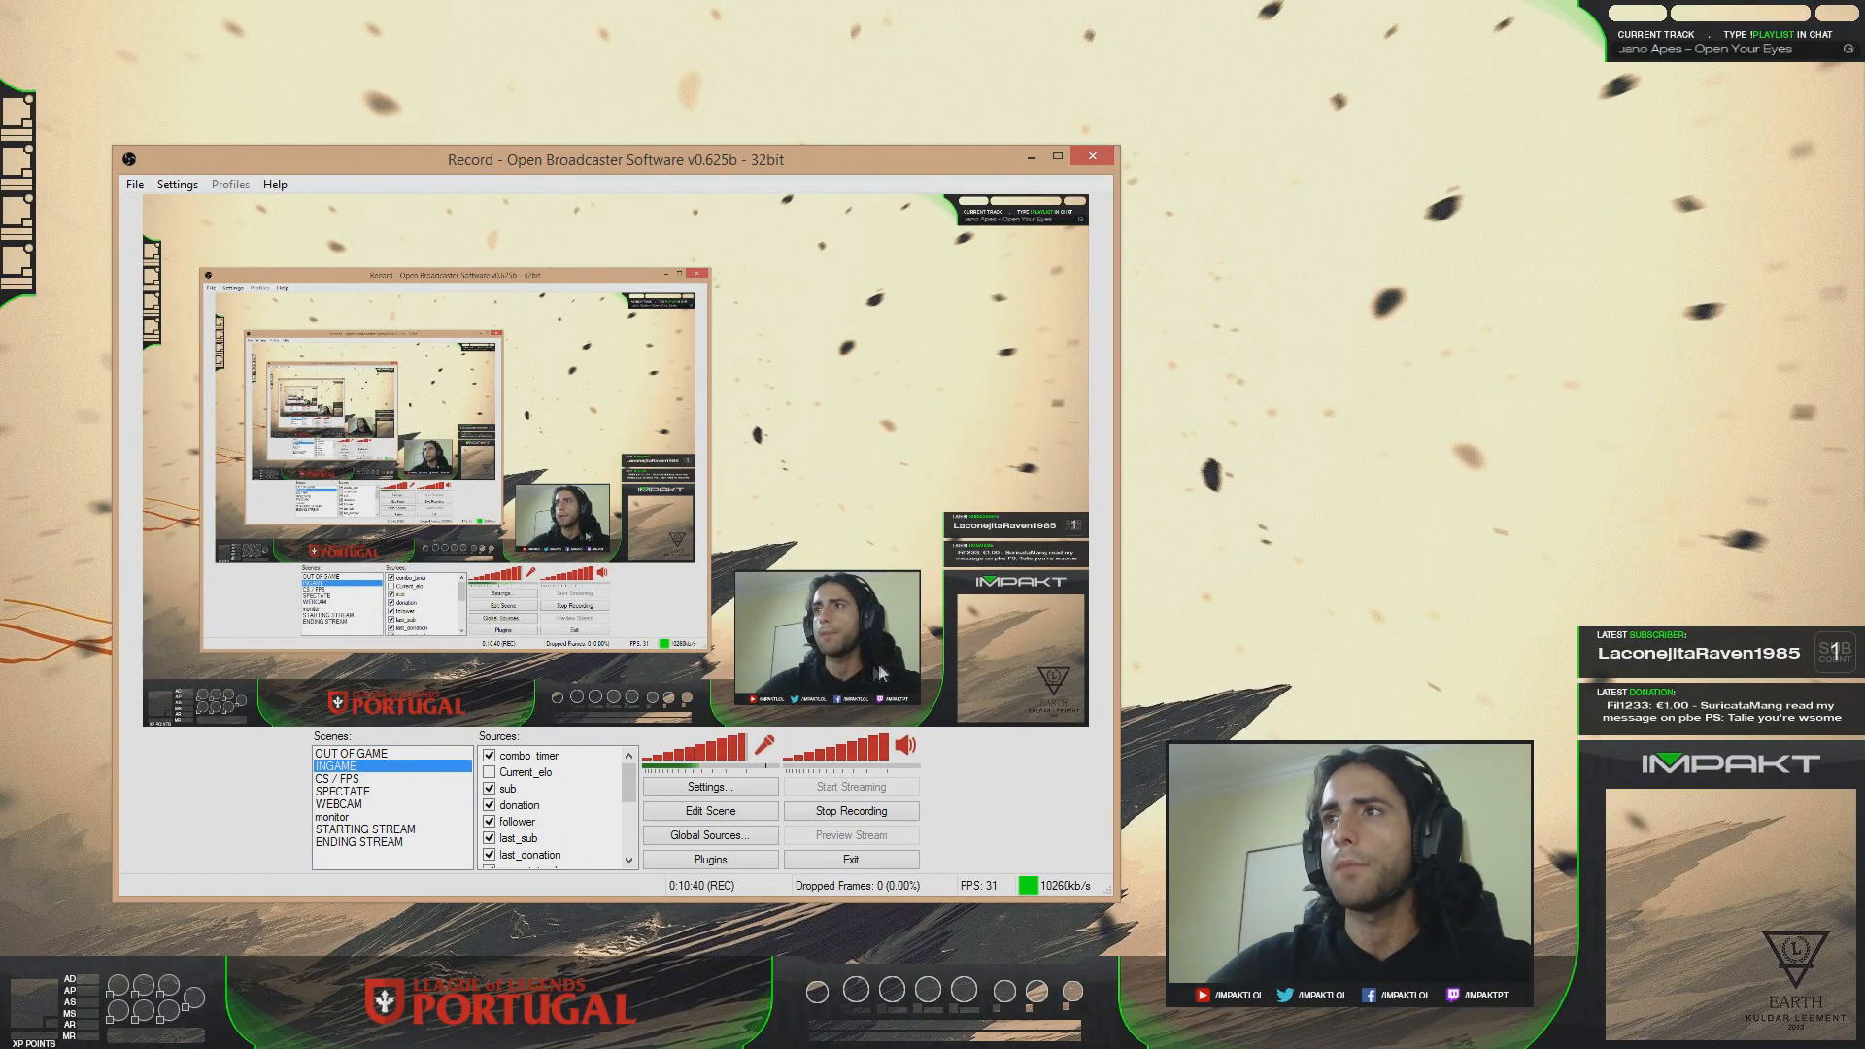
click(372, 754)
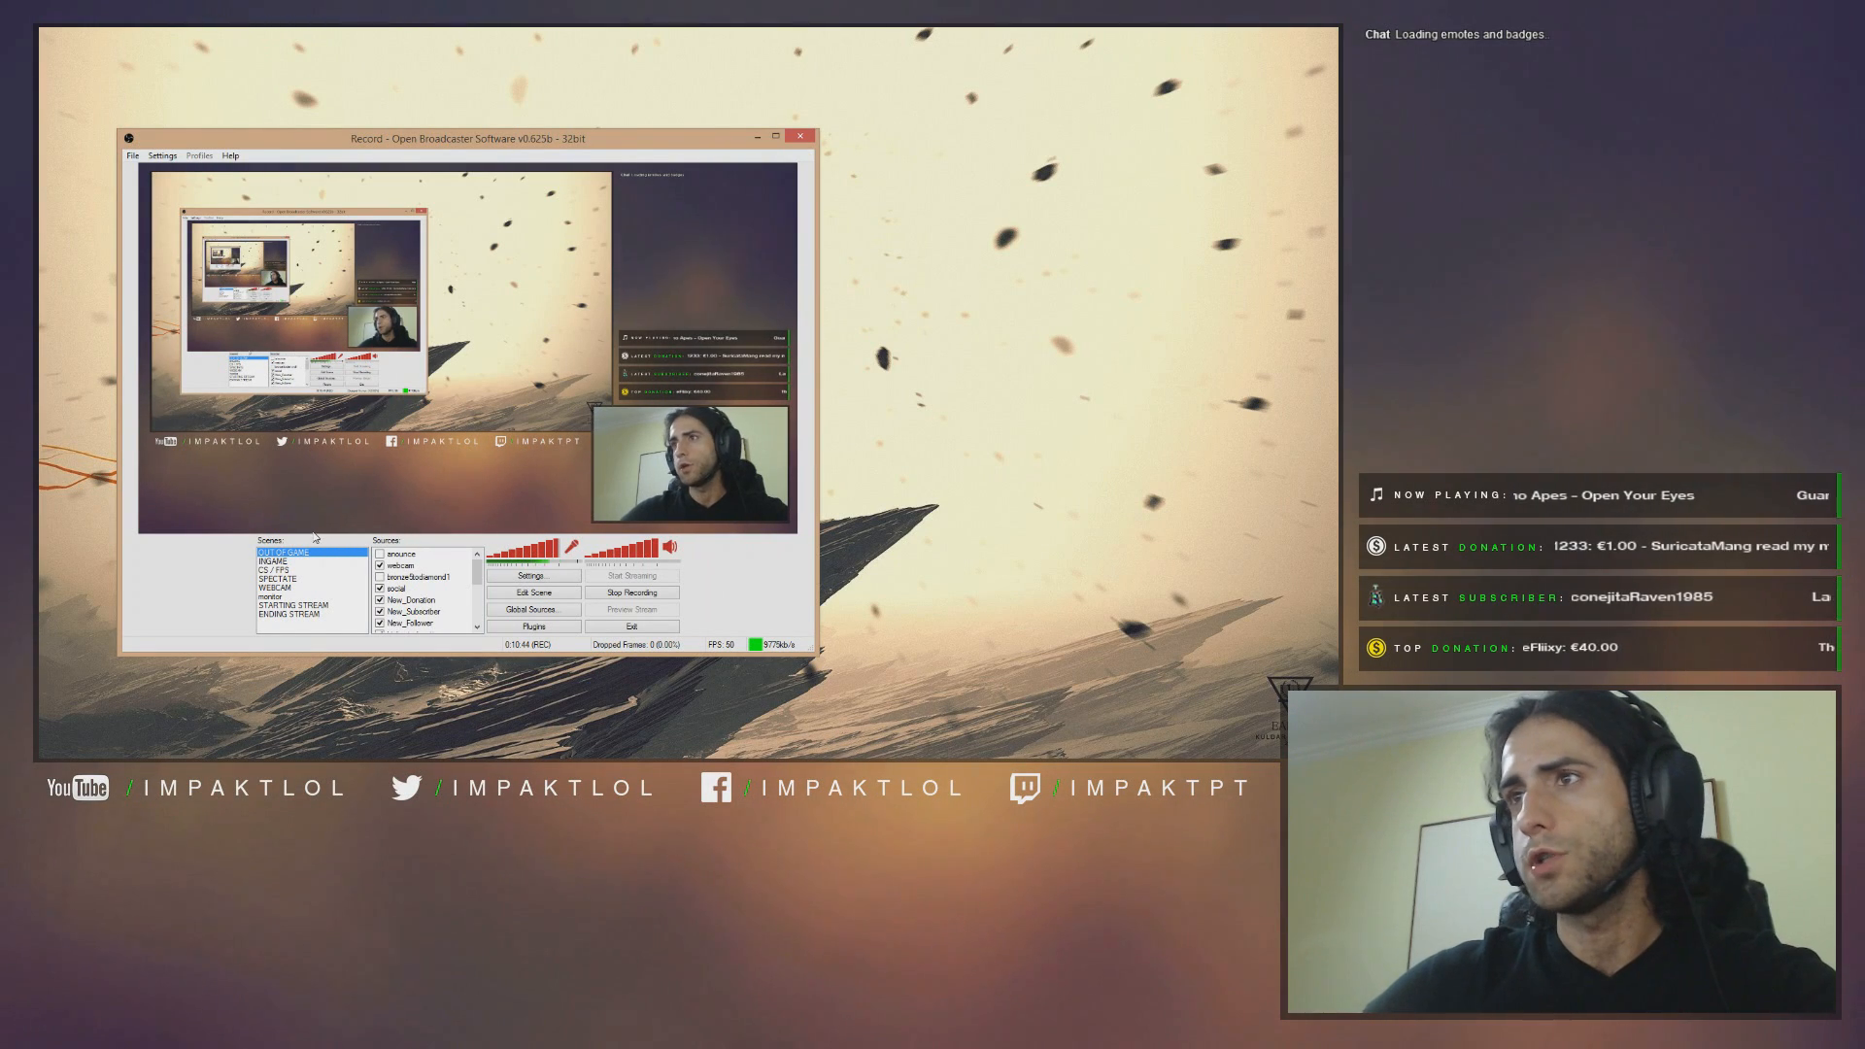
click(291, 563)
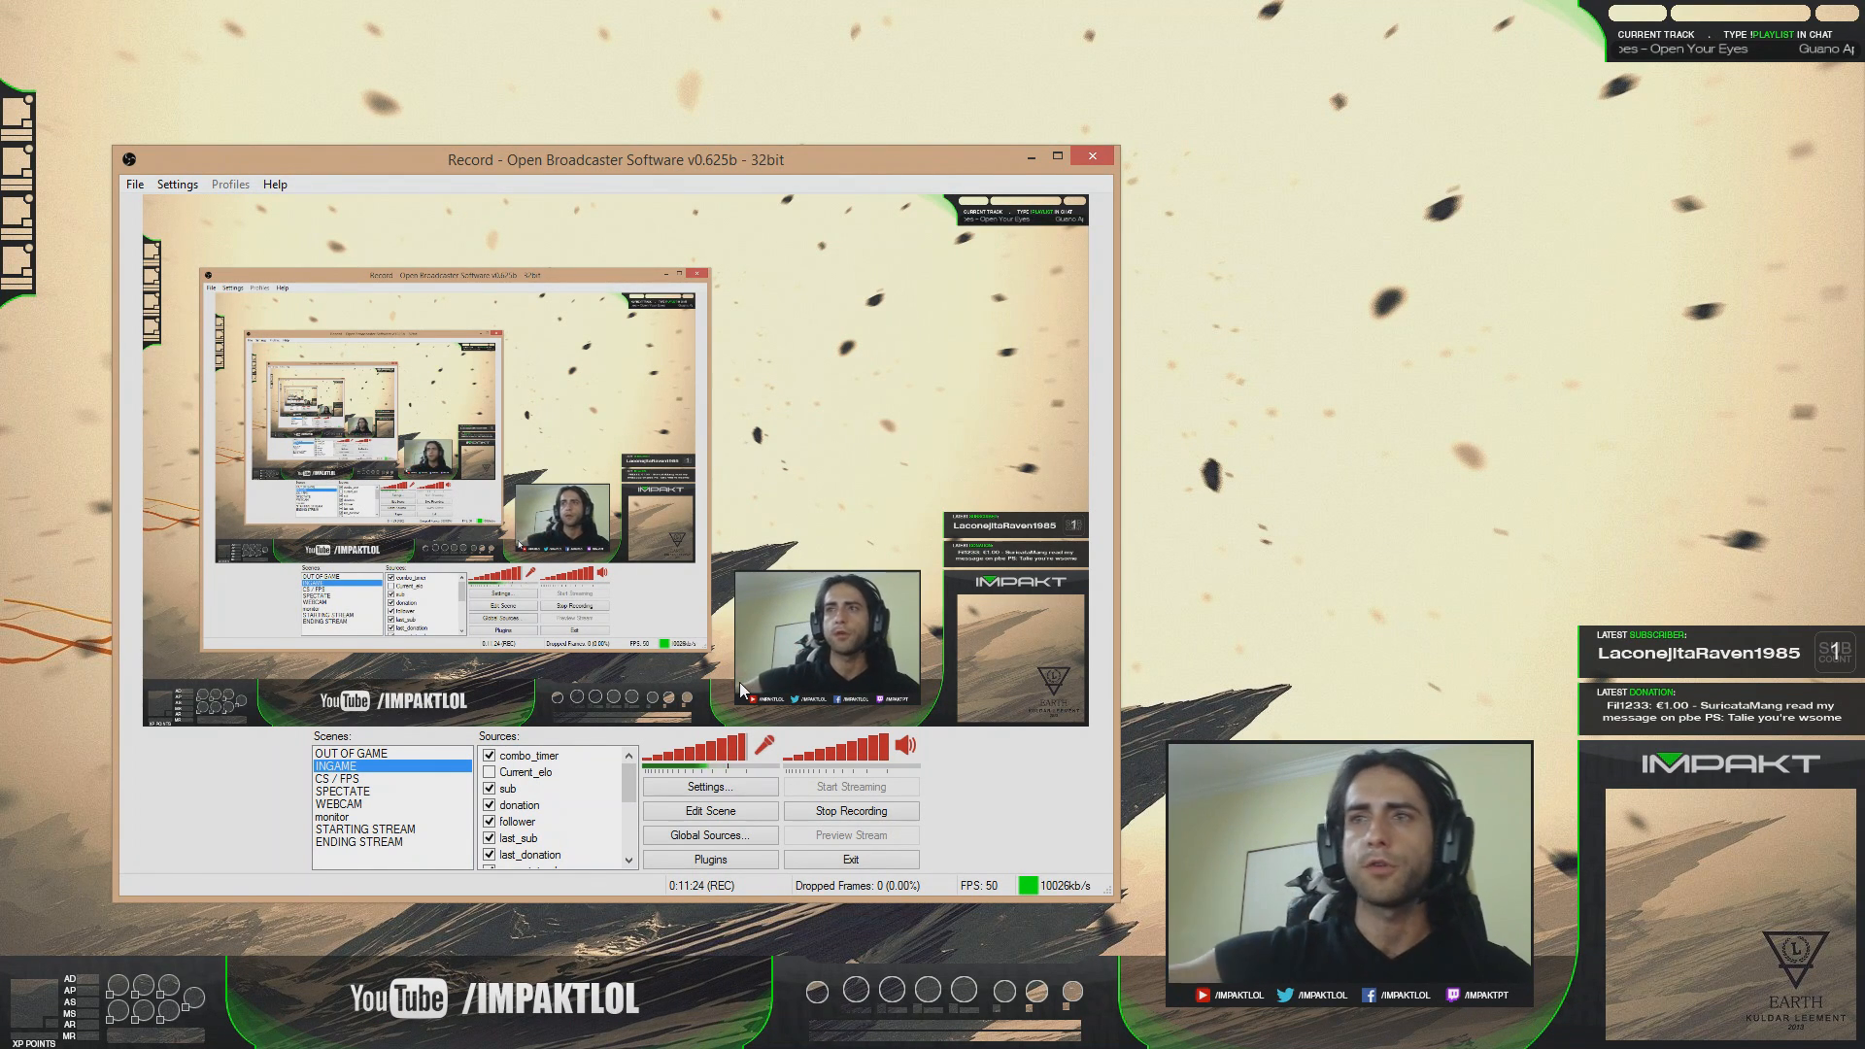
click(353, 778)
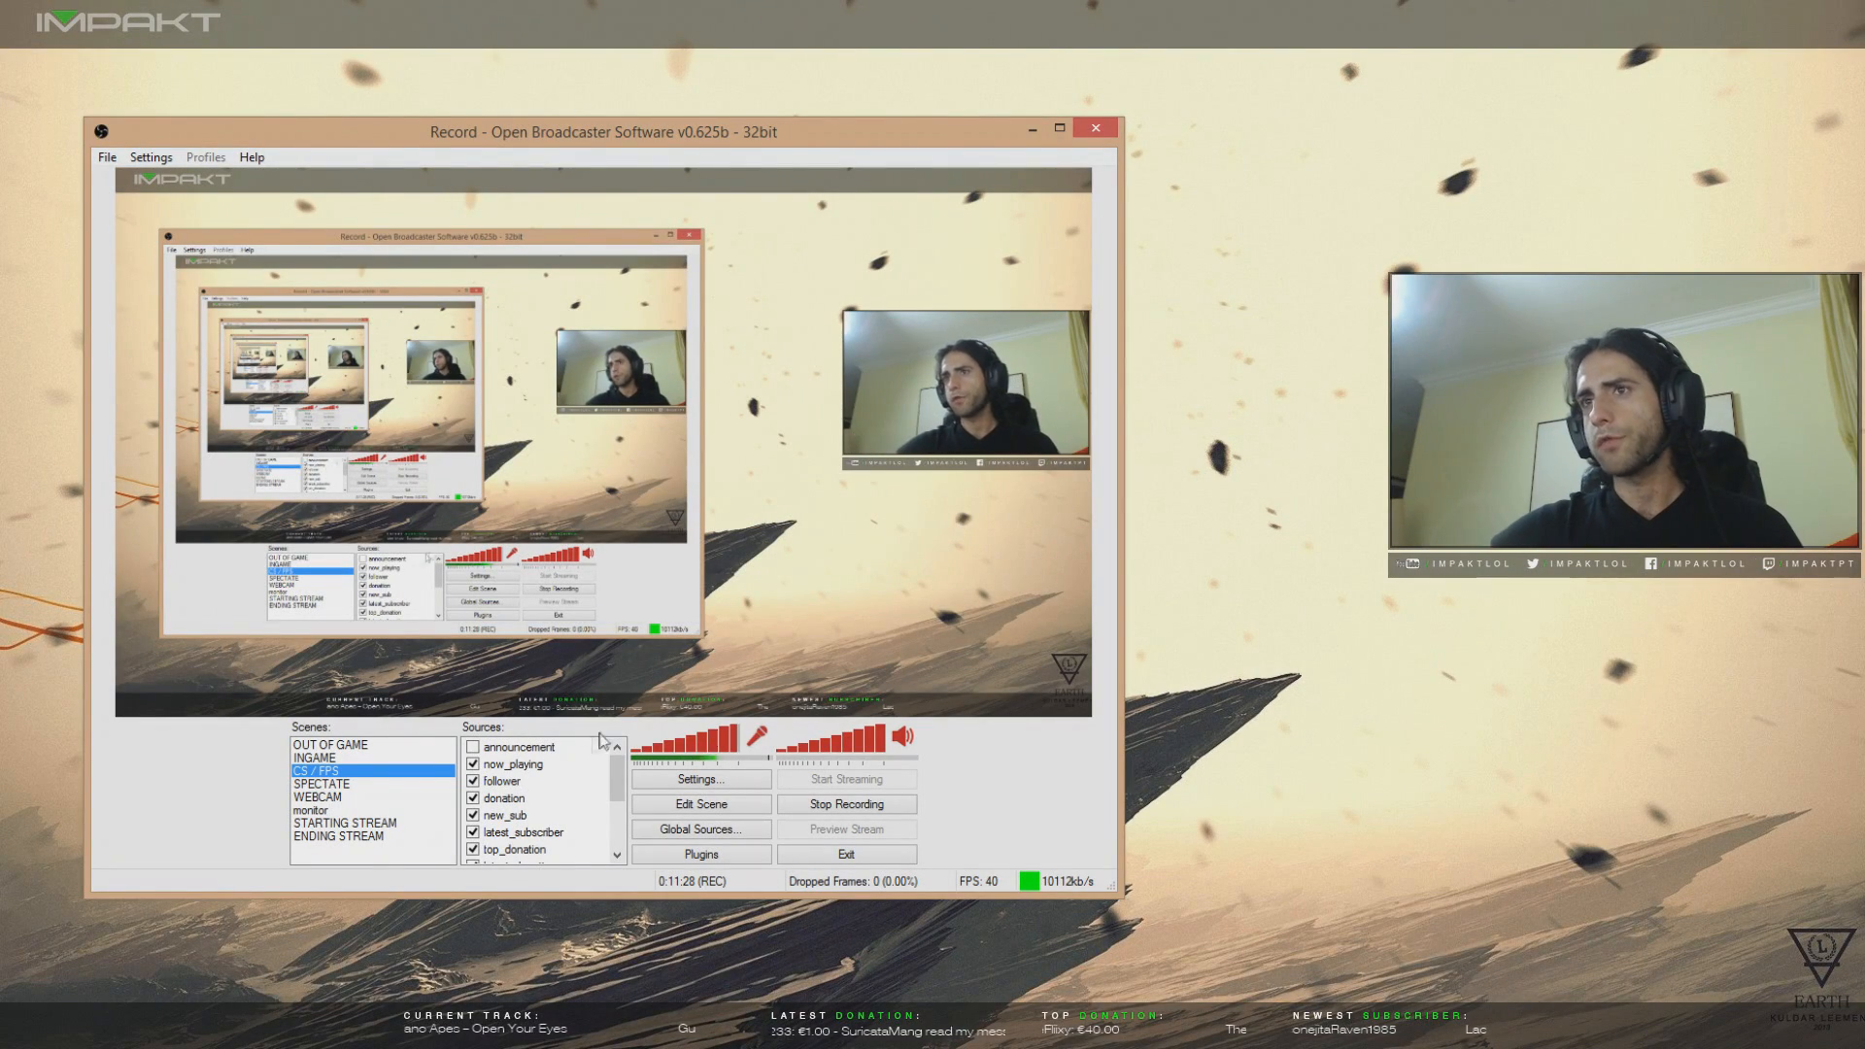
- Review the source types that can be added to the CS / FPS scene, including Game Capture and Video Capture Device
drag(616, 772, 614, 839)
right_click(504, 832)
click(504, 832)
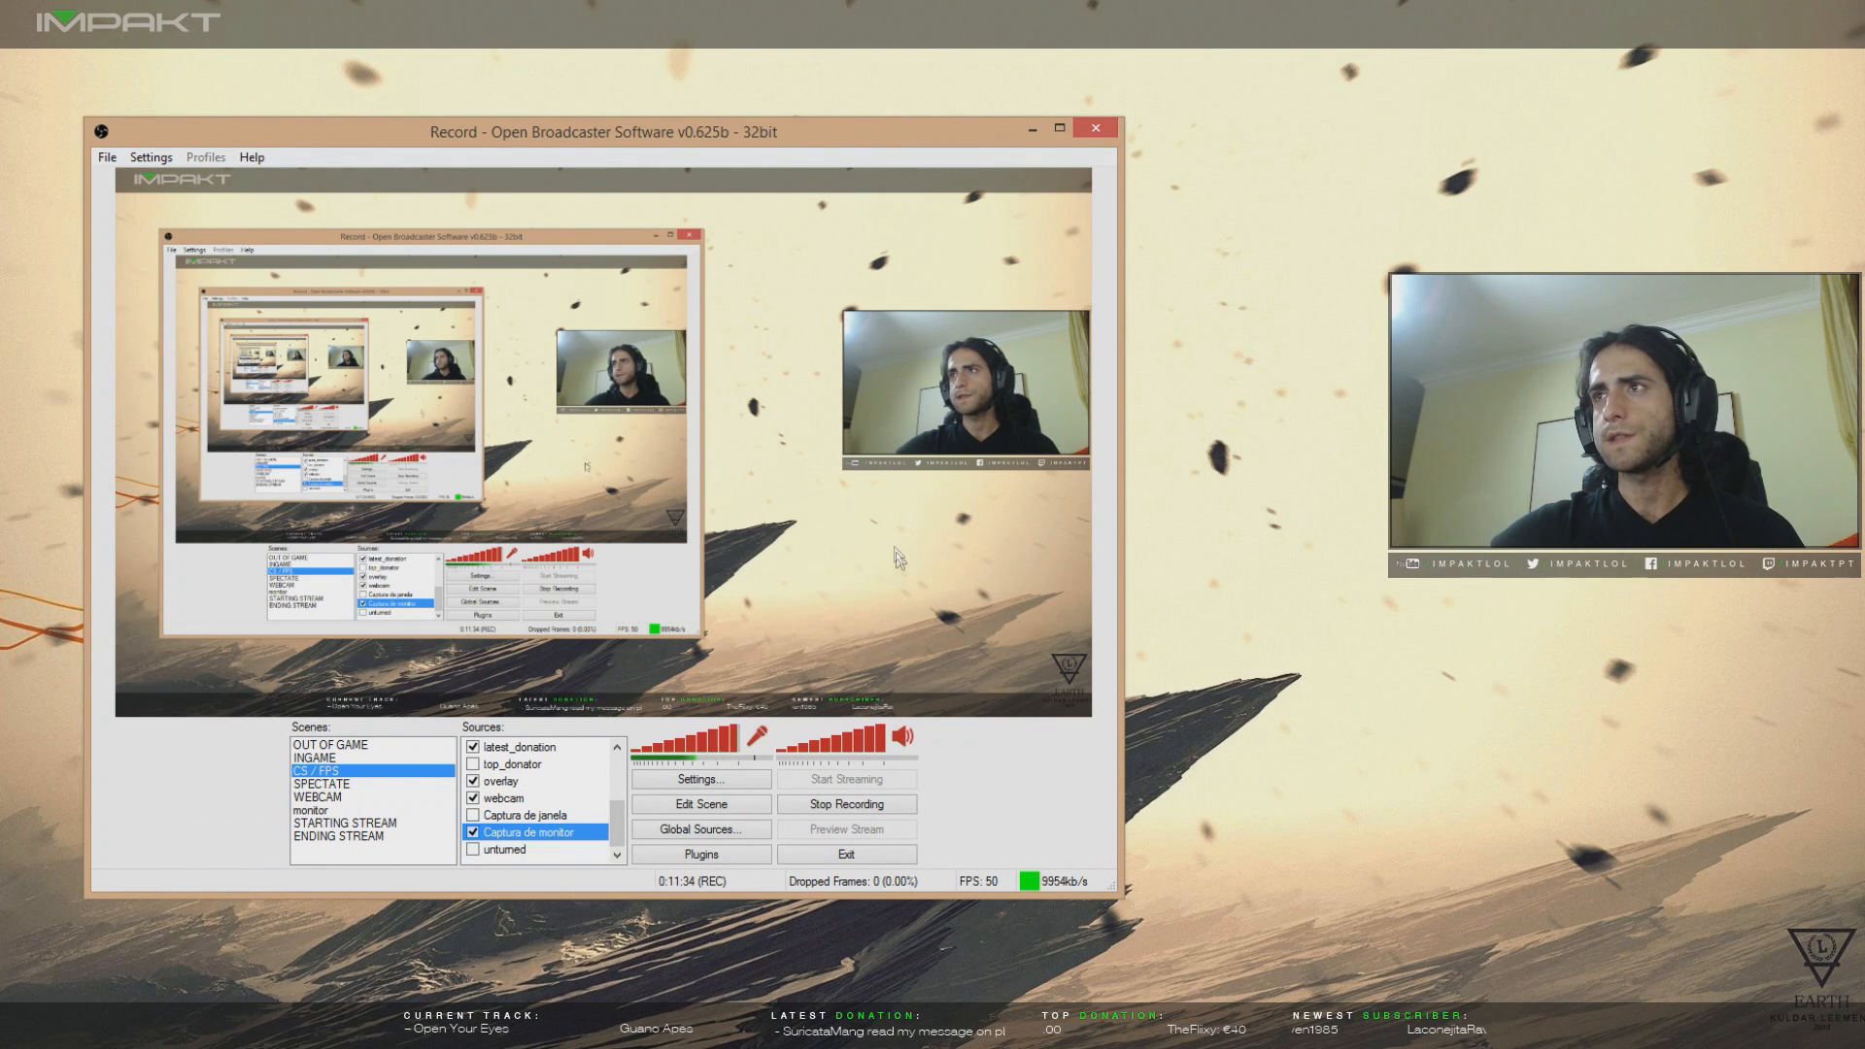
right_click(536, 837)
mouse_move(583, 844)
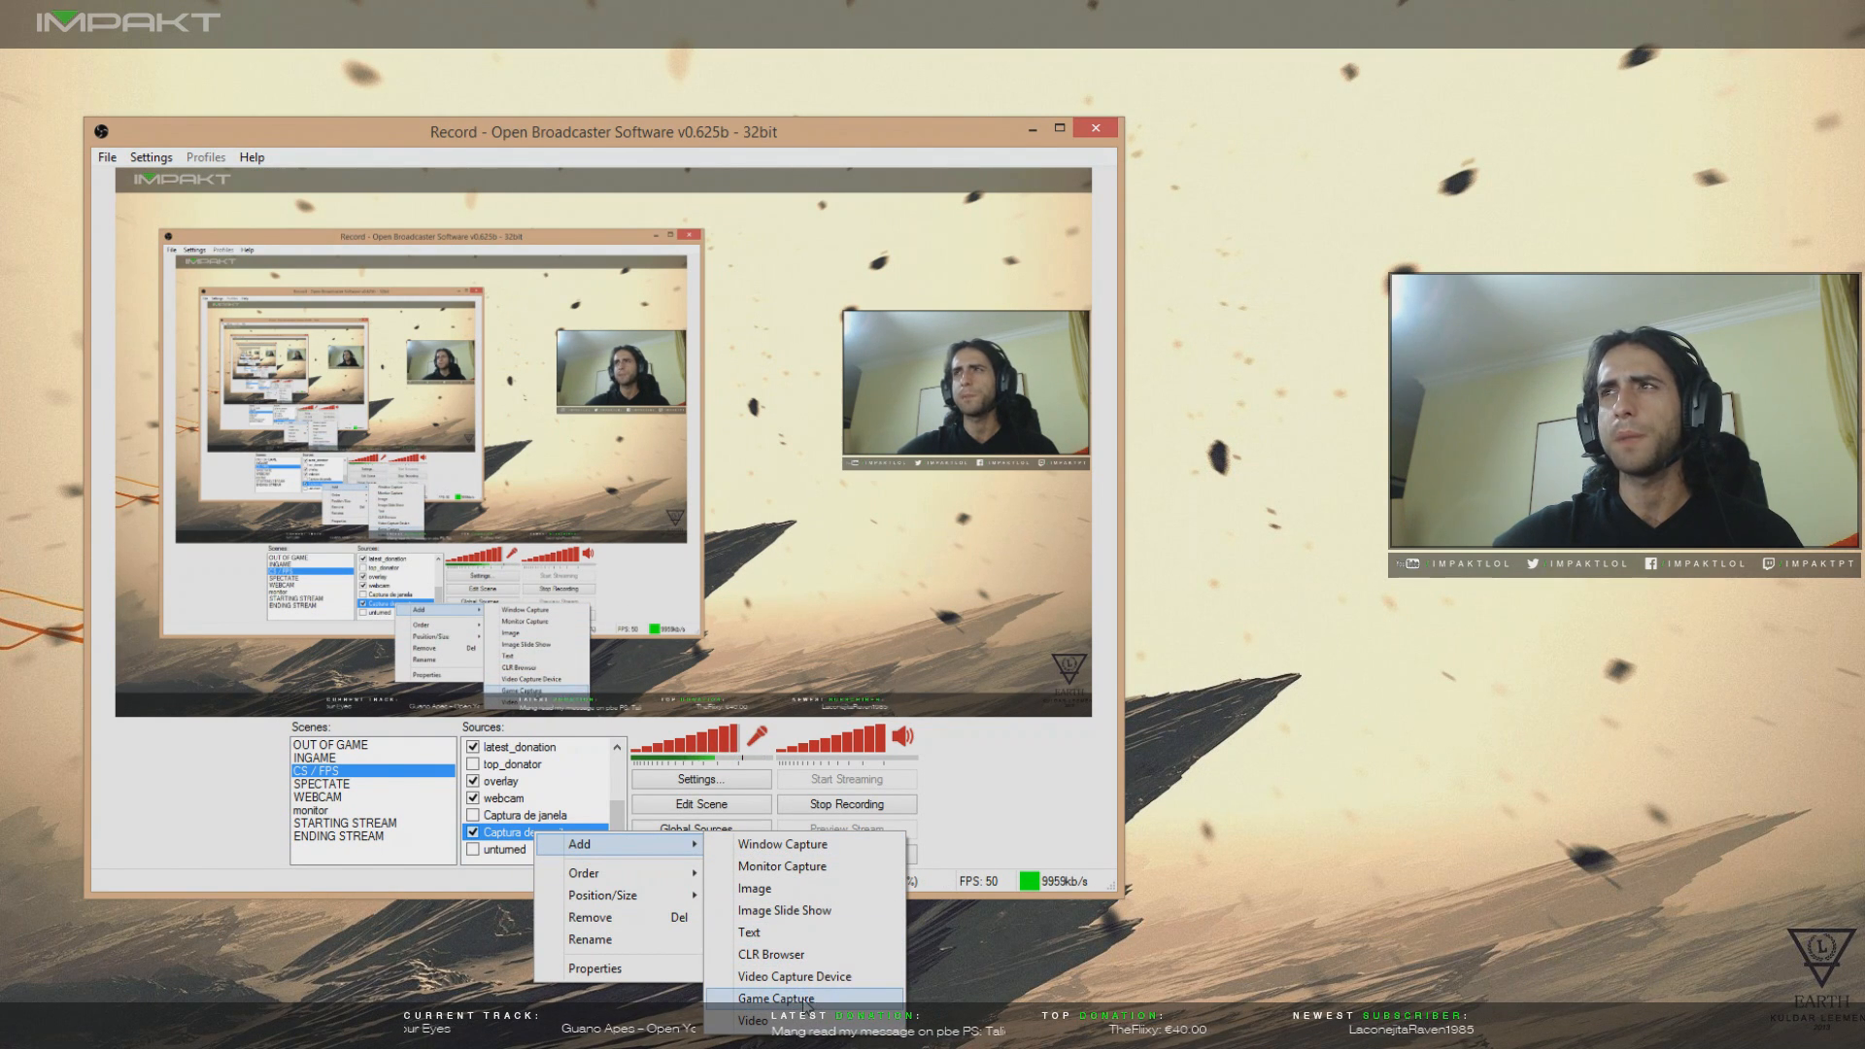
right_click(505, 797)
right_click(505, 797)
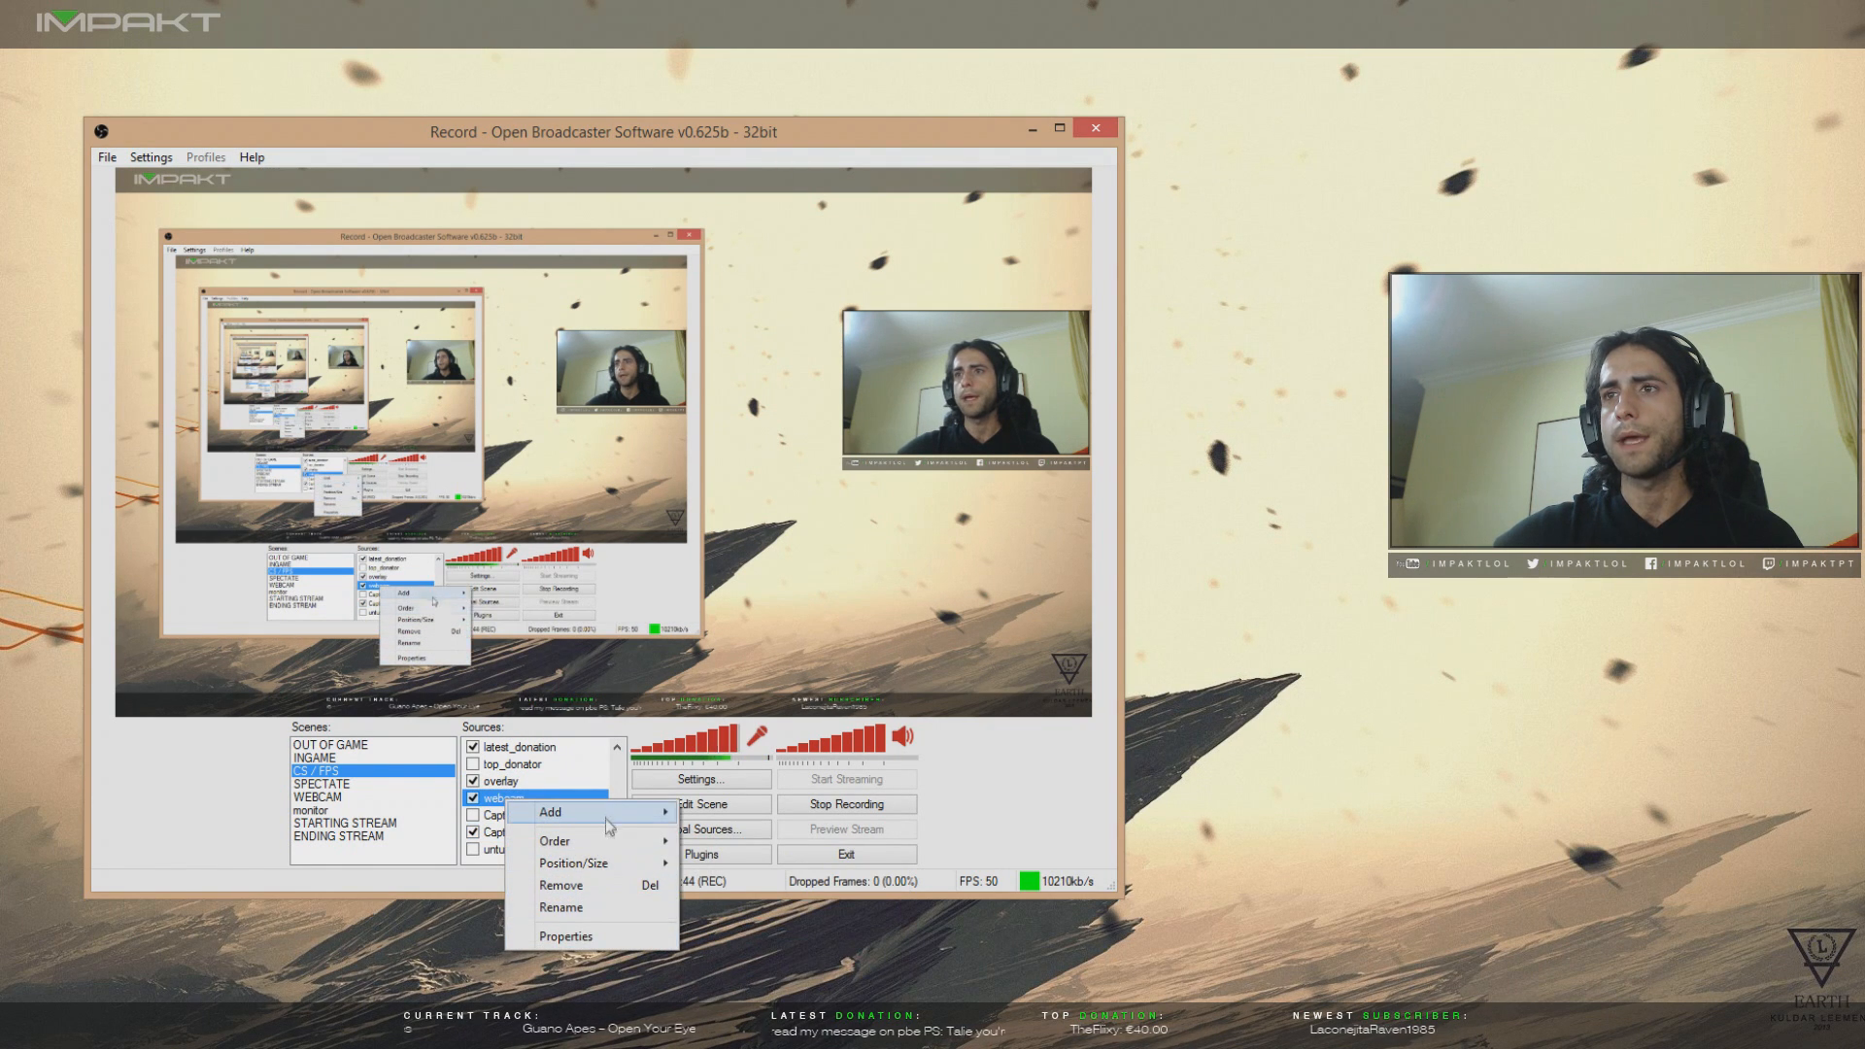
mouse_move(602, 811)
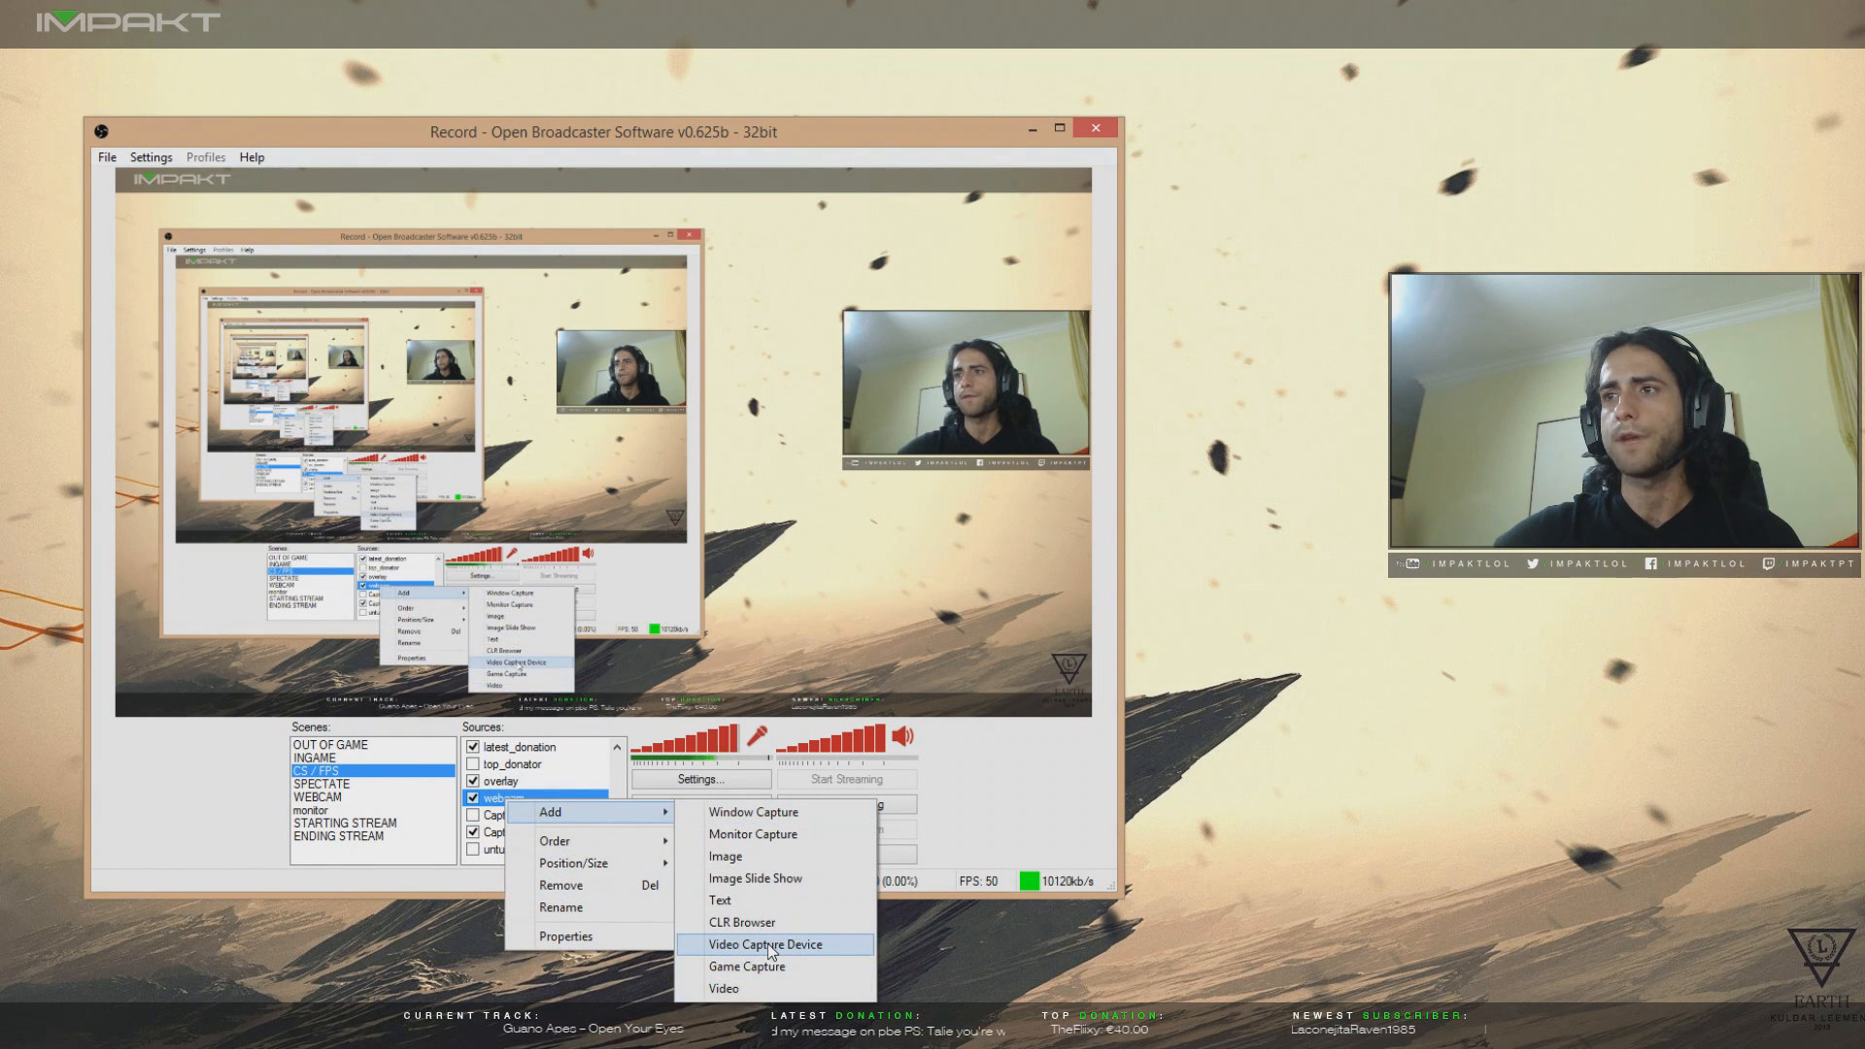
- Hide the overlay source in the CS / FPS scene and show it again
click(499, 782)
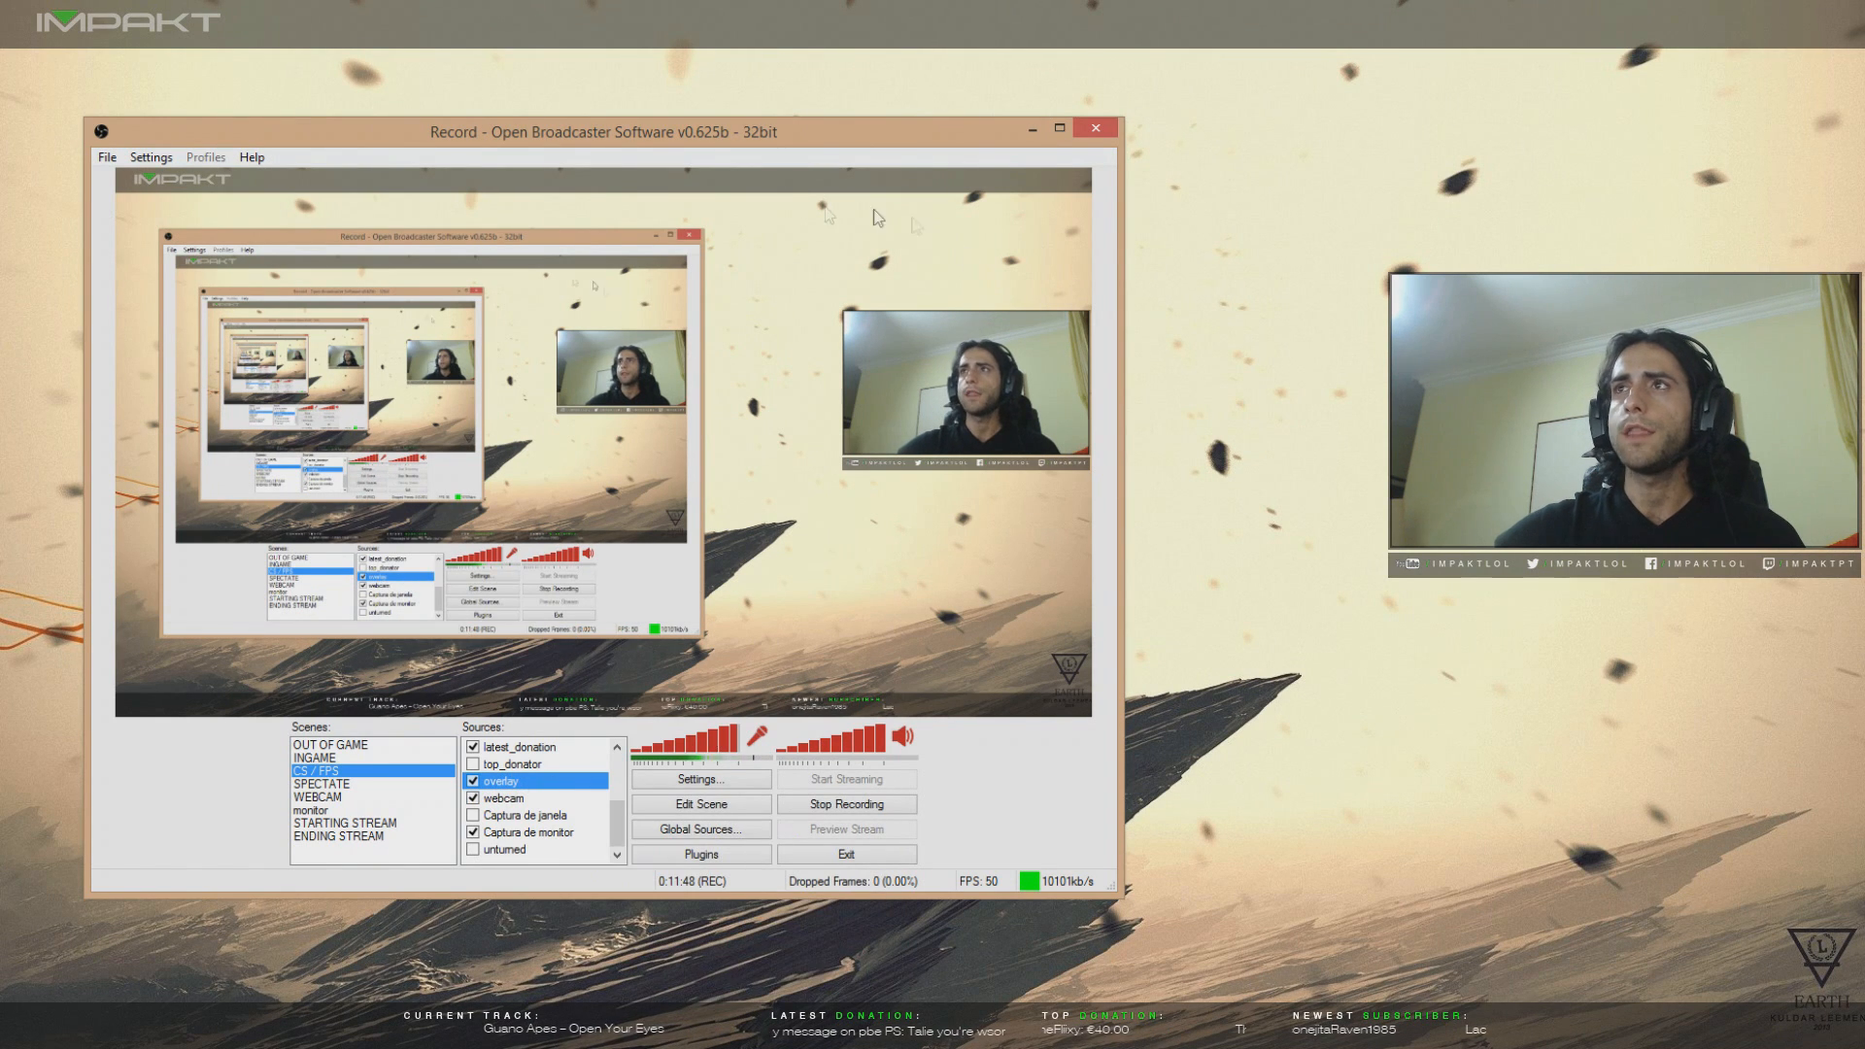
click(473, 780)
click(474, 782)
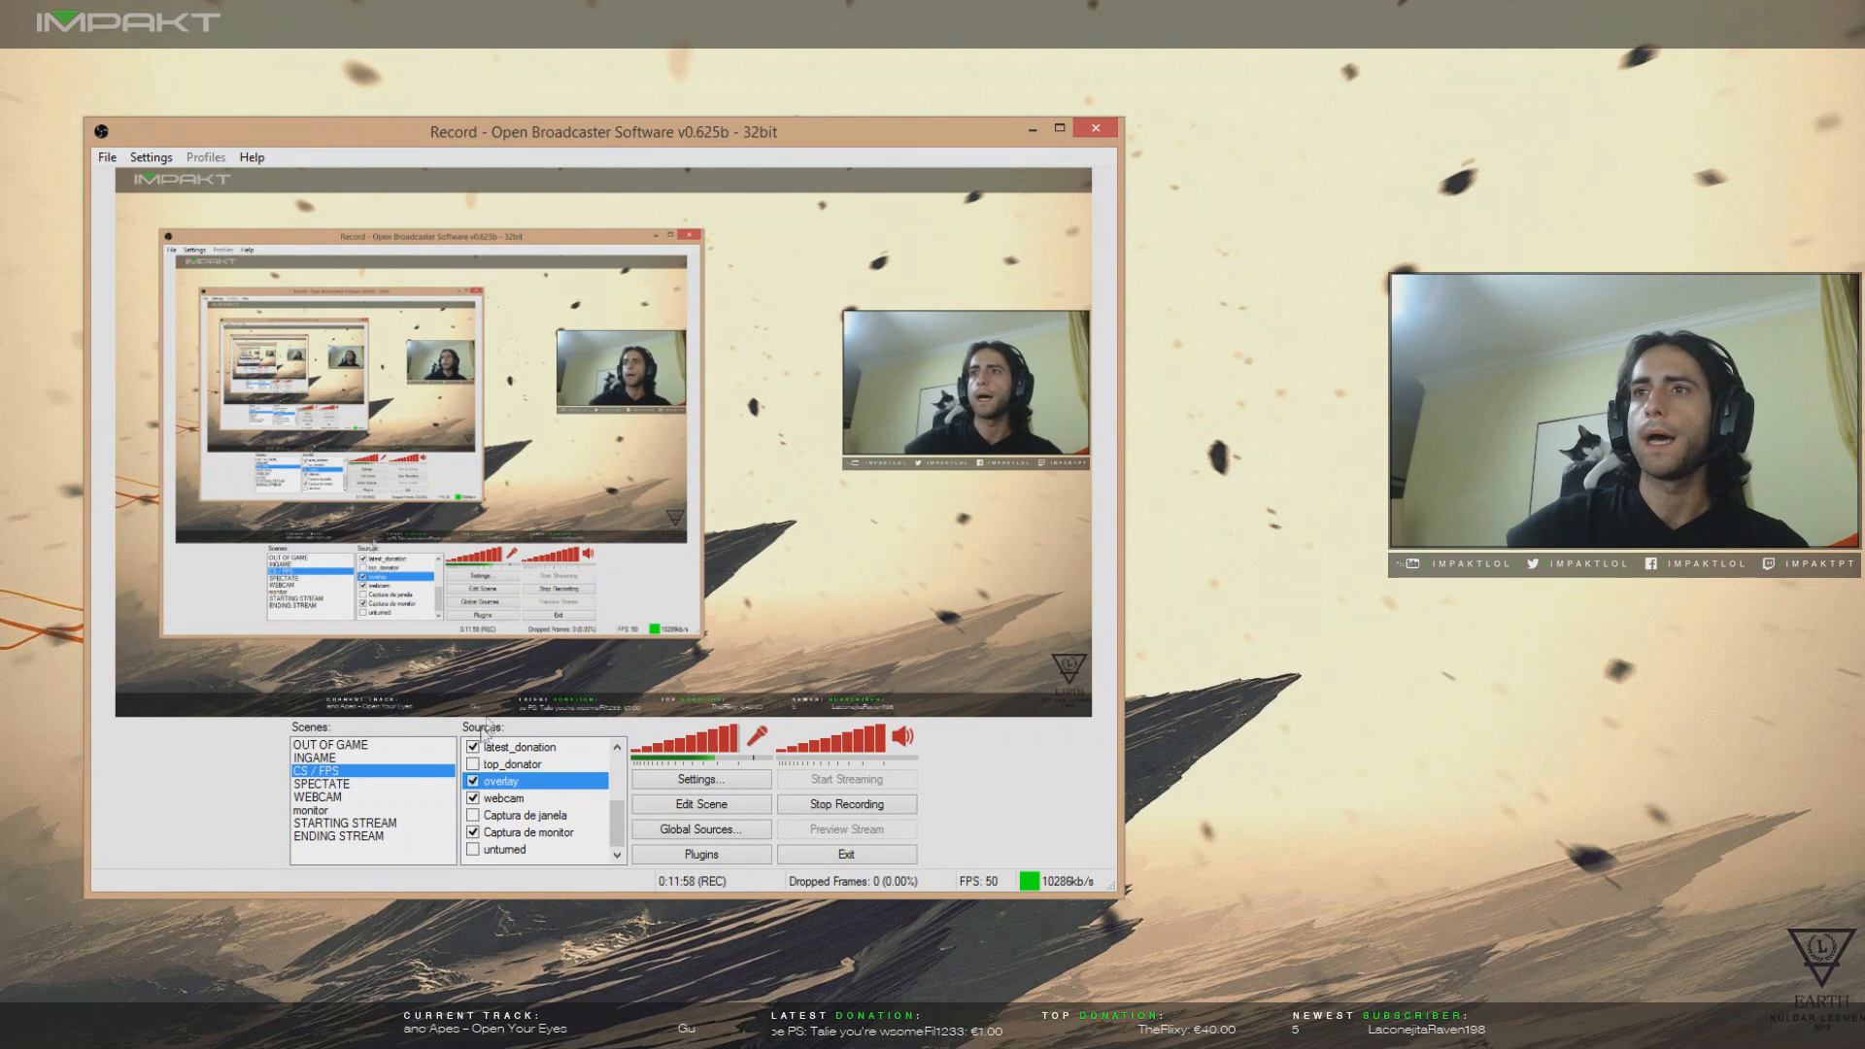
click(473, 781)
click(472, 781)
click(473, 781)
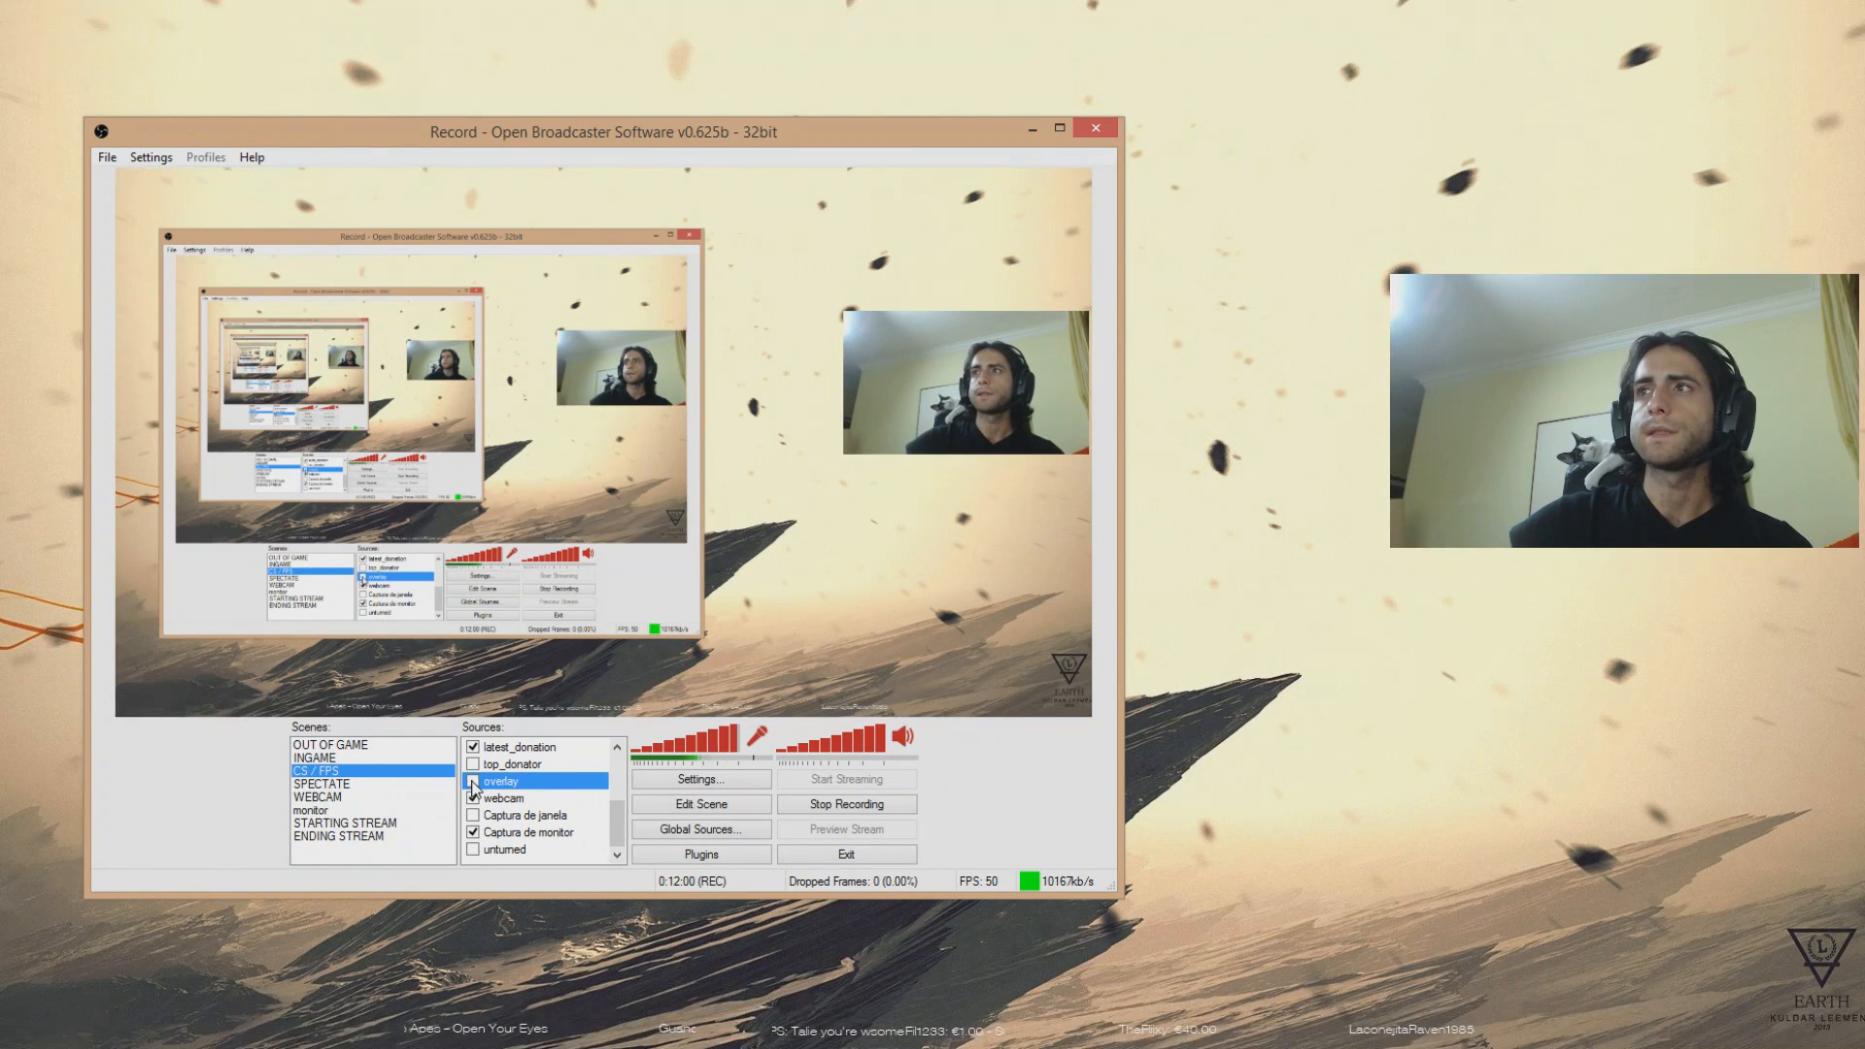
click(473, 780)
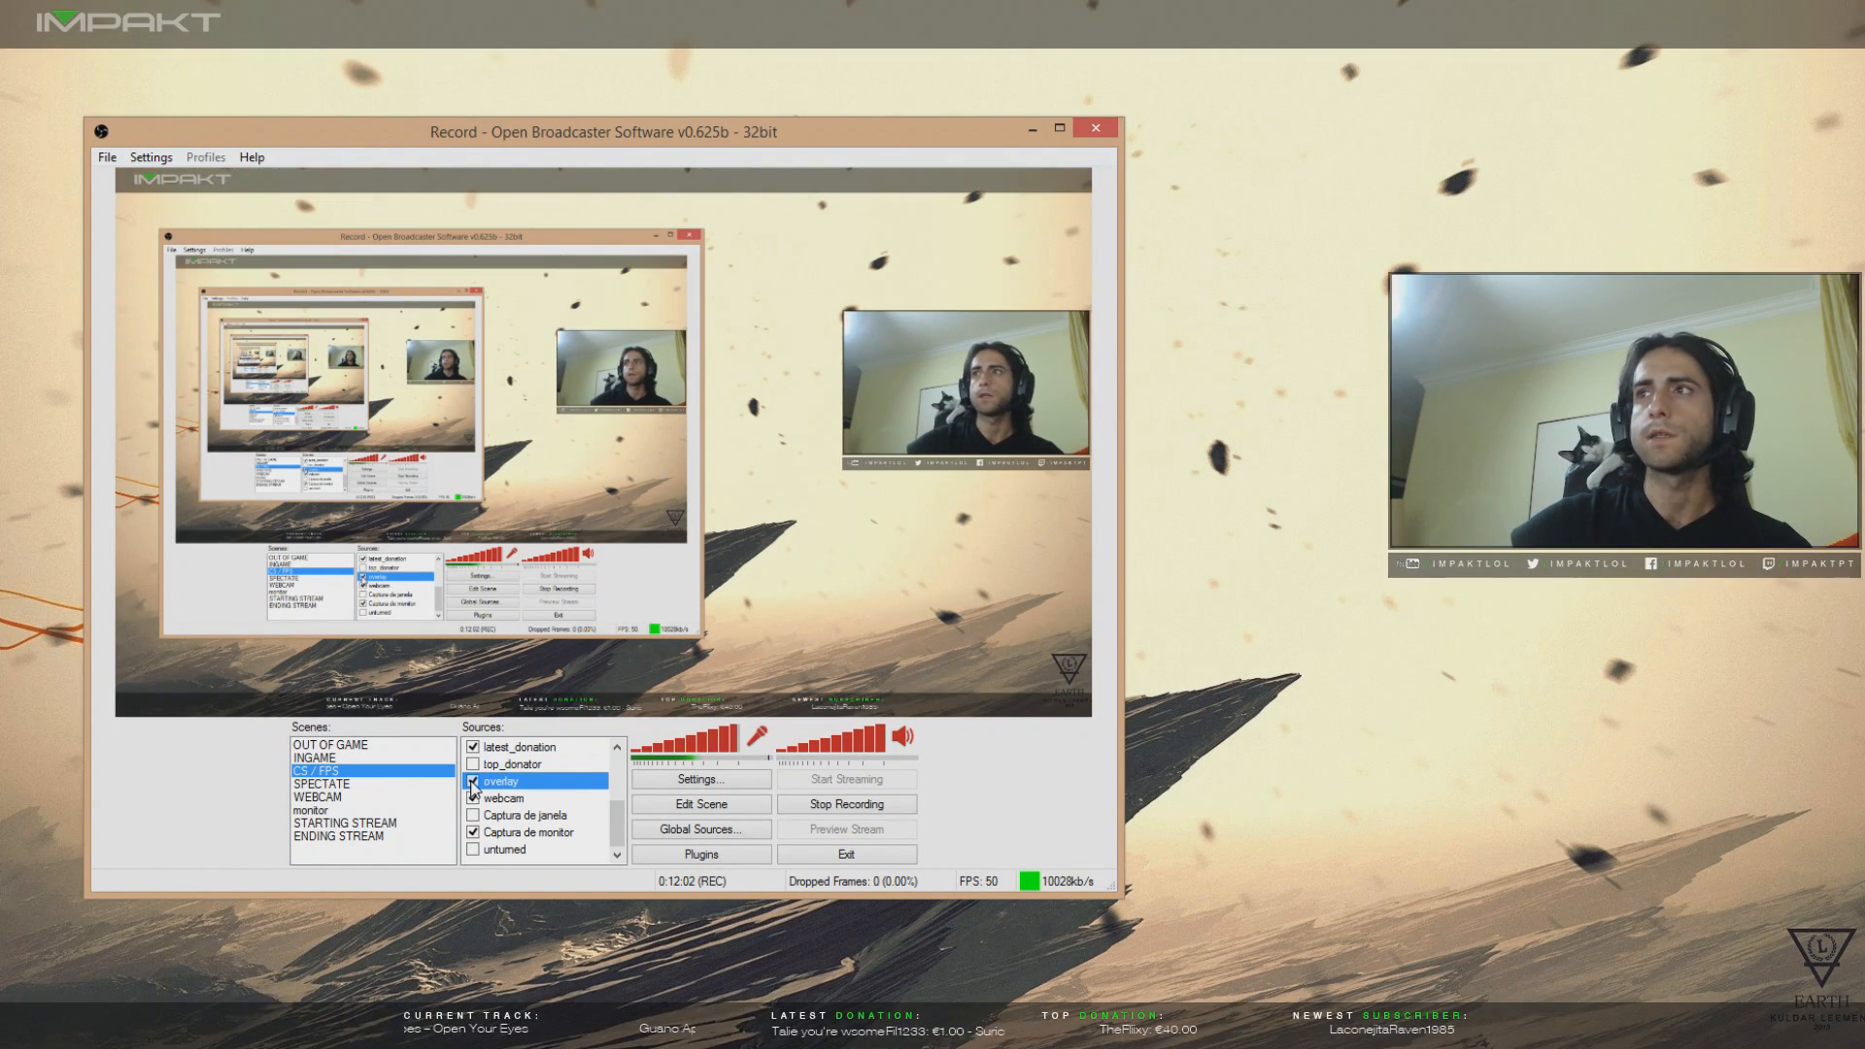
- Inspect the latest_donation text source's properties, especially the file its text is read from, and close them without changes
click(532, 798)
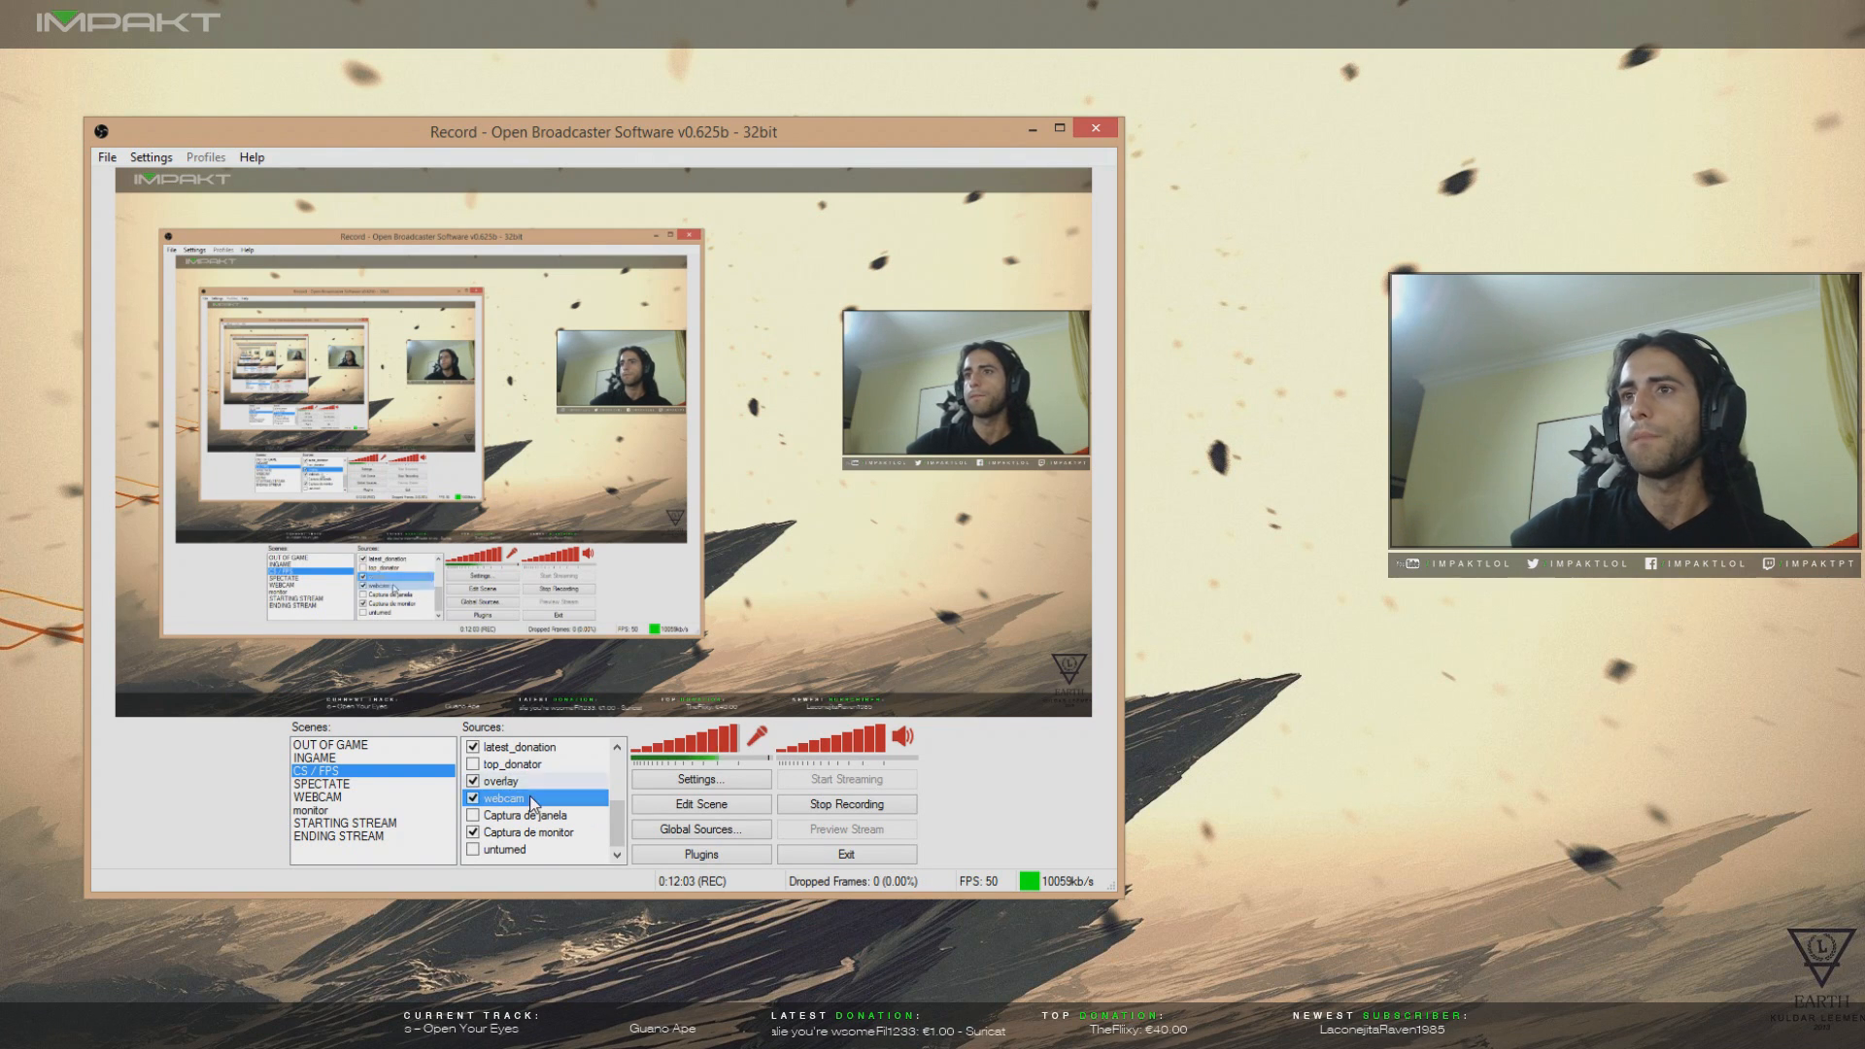
click(510, 748)
scroll(587, 811, up, 2)
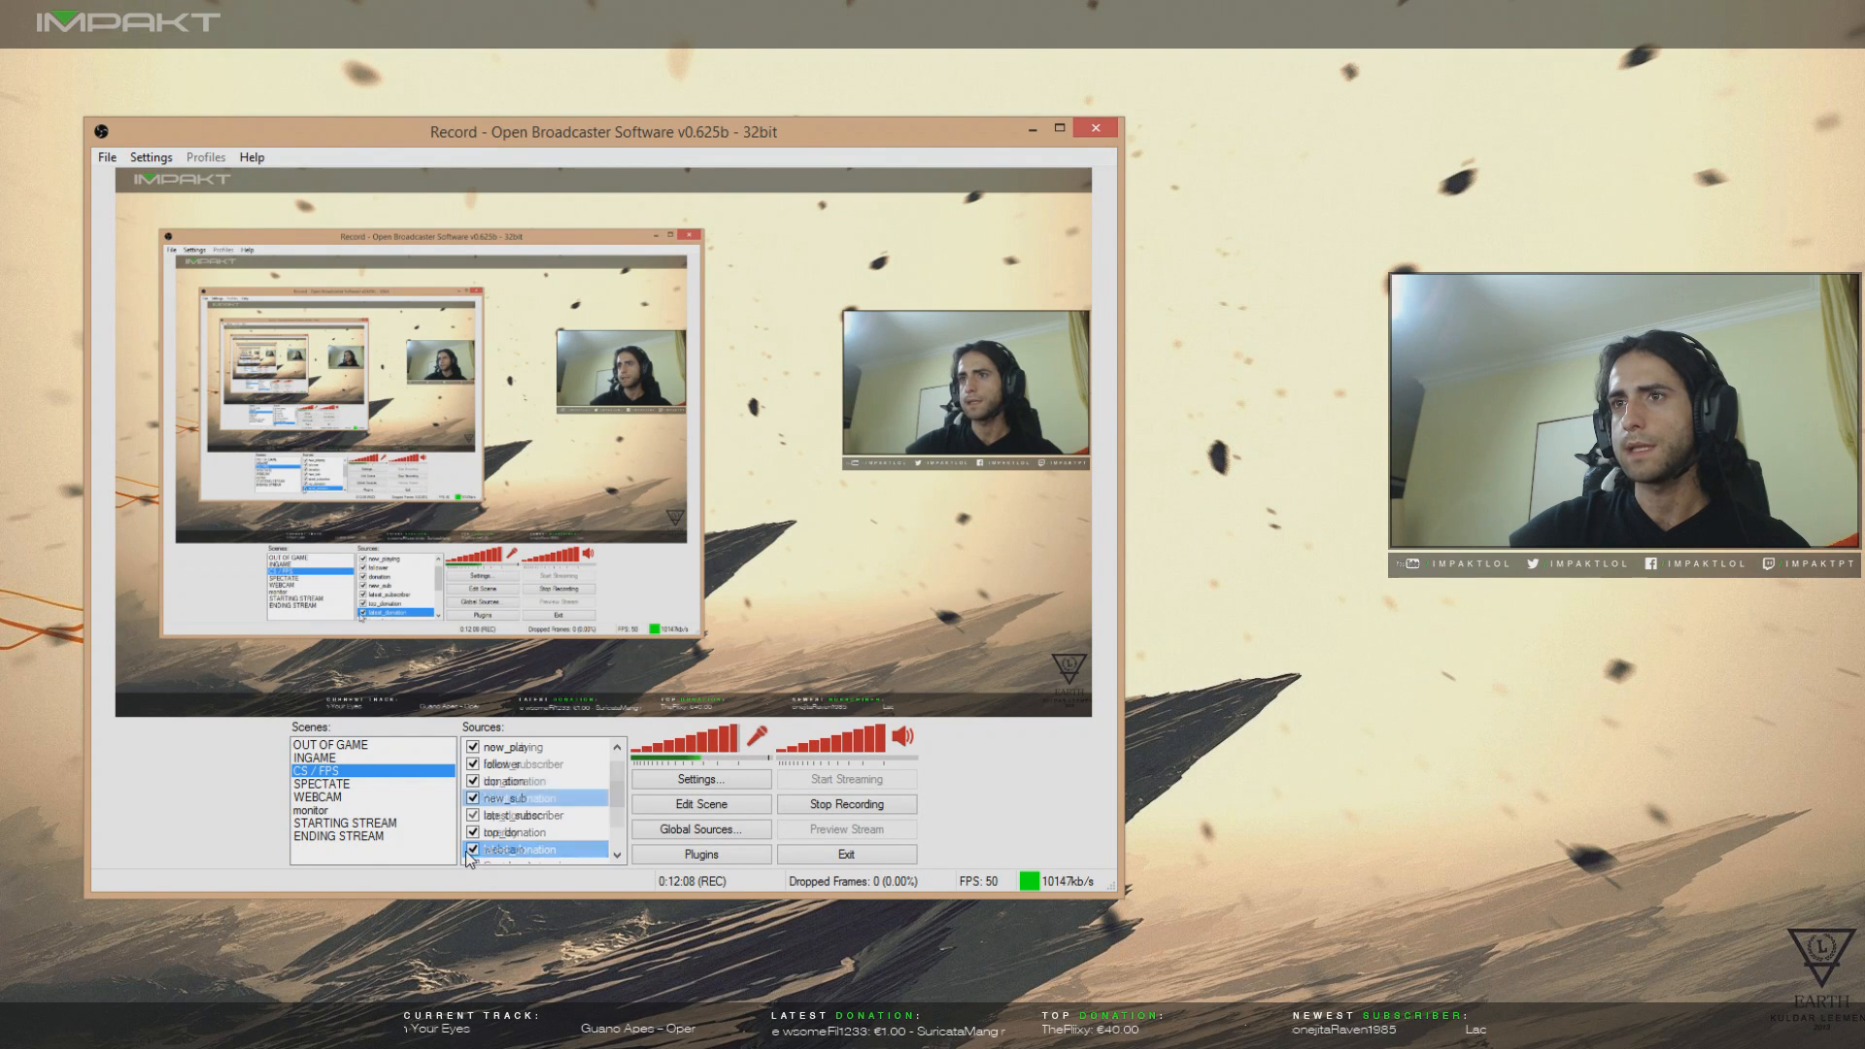
right_click(511, 853)
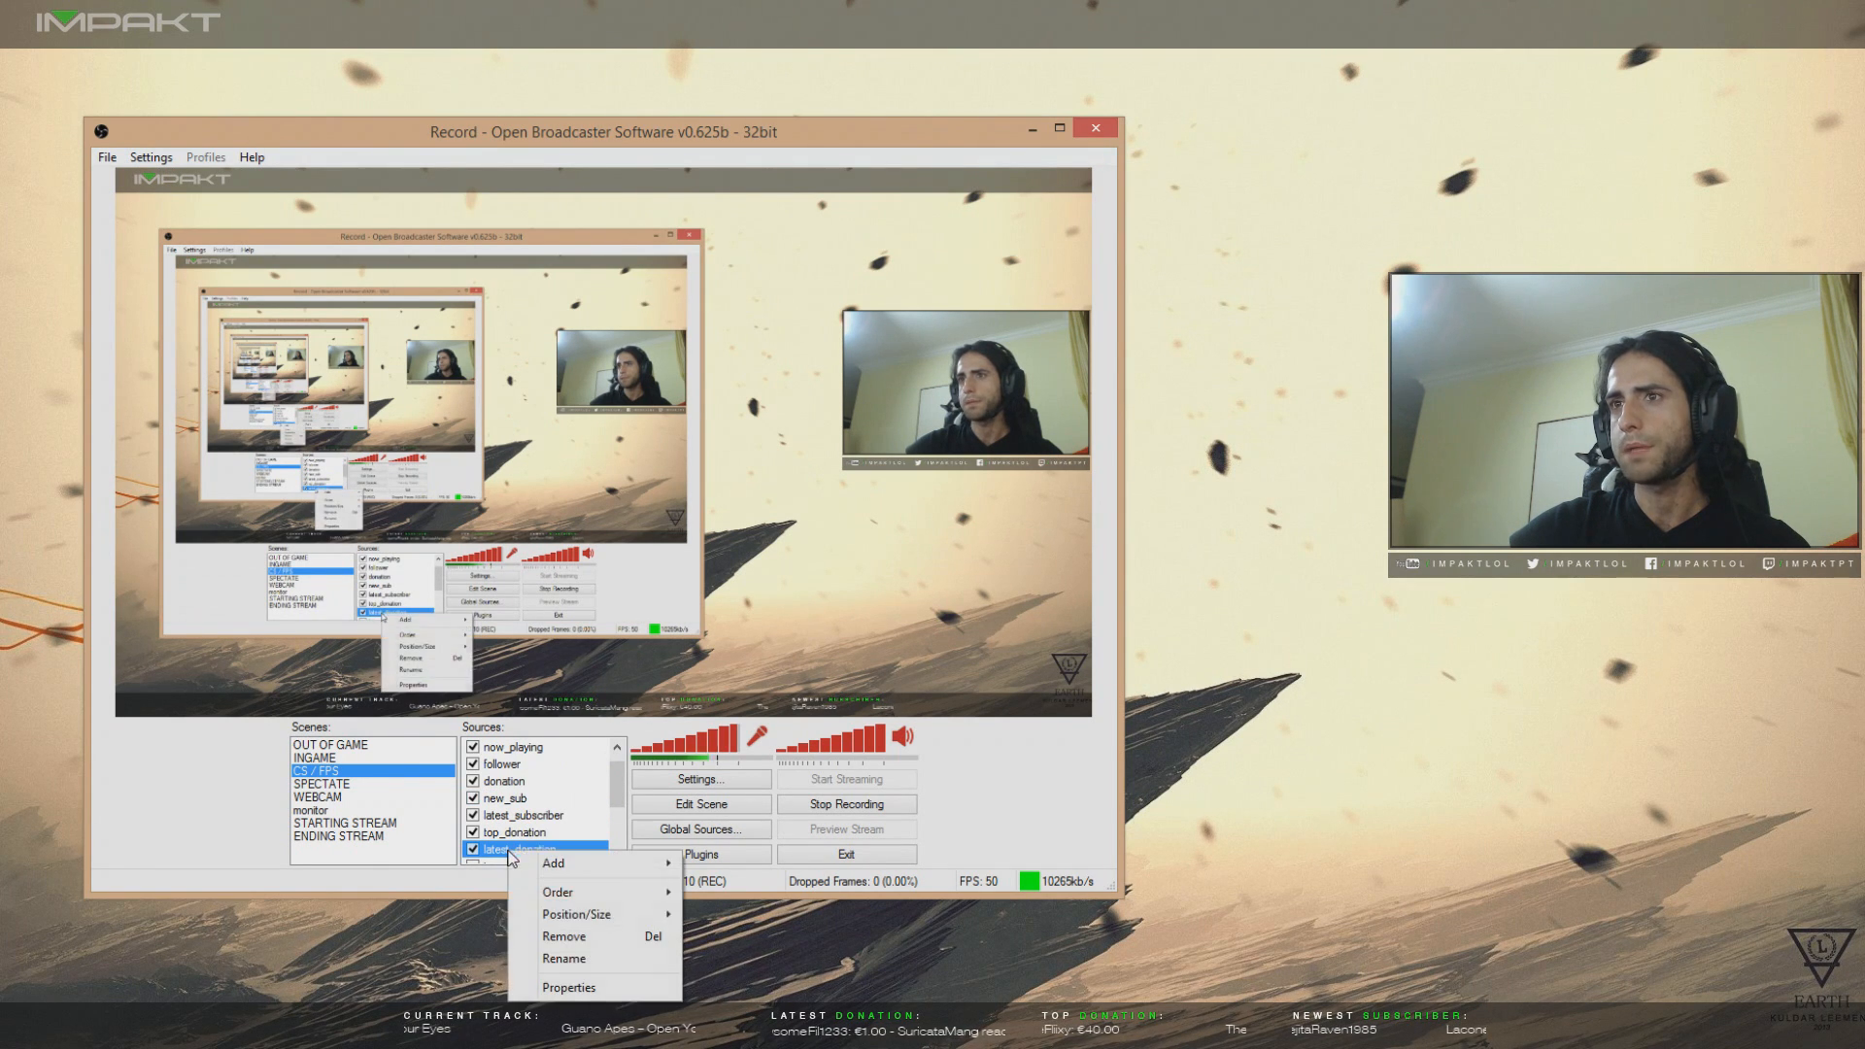
click(575, 971)
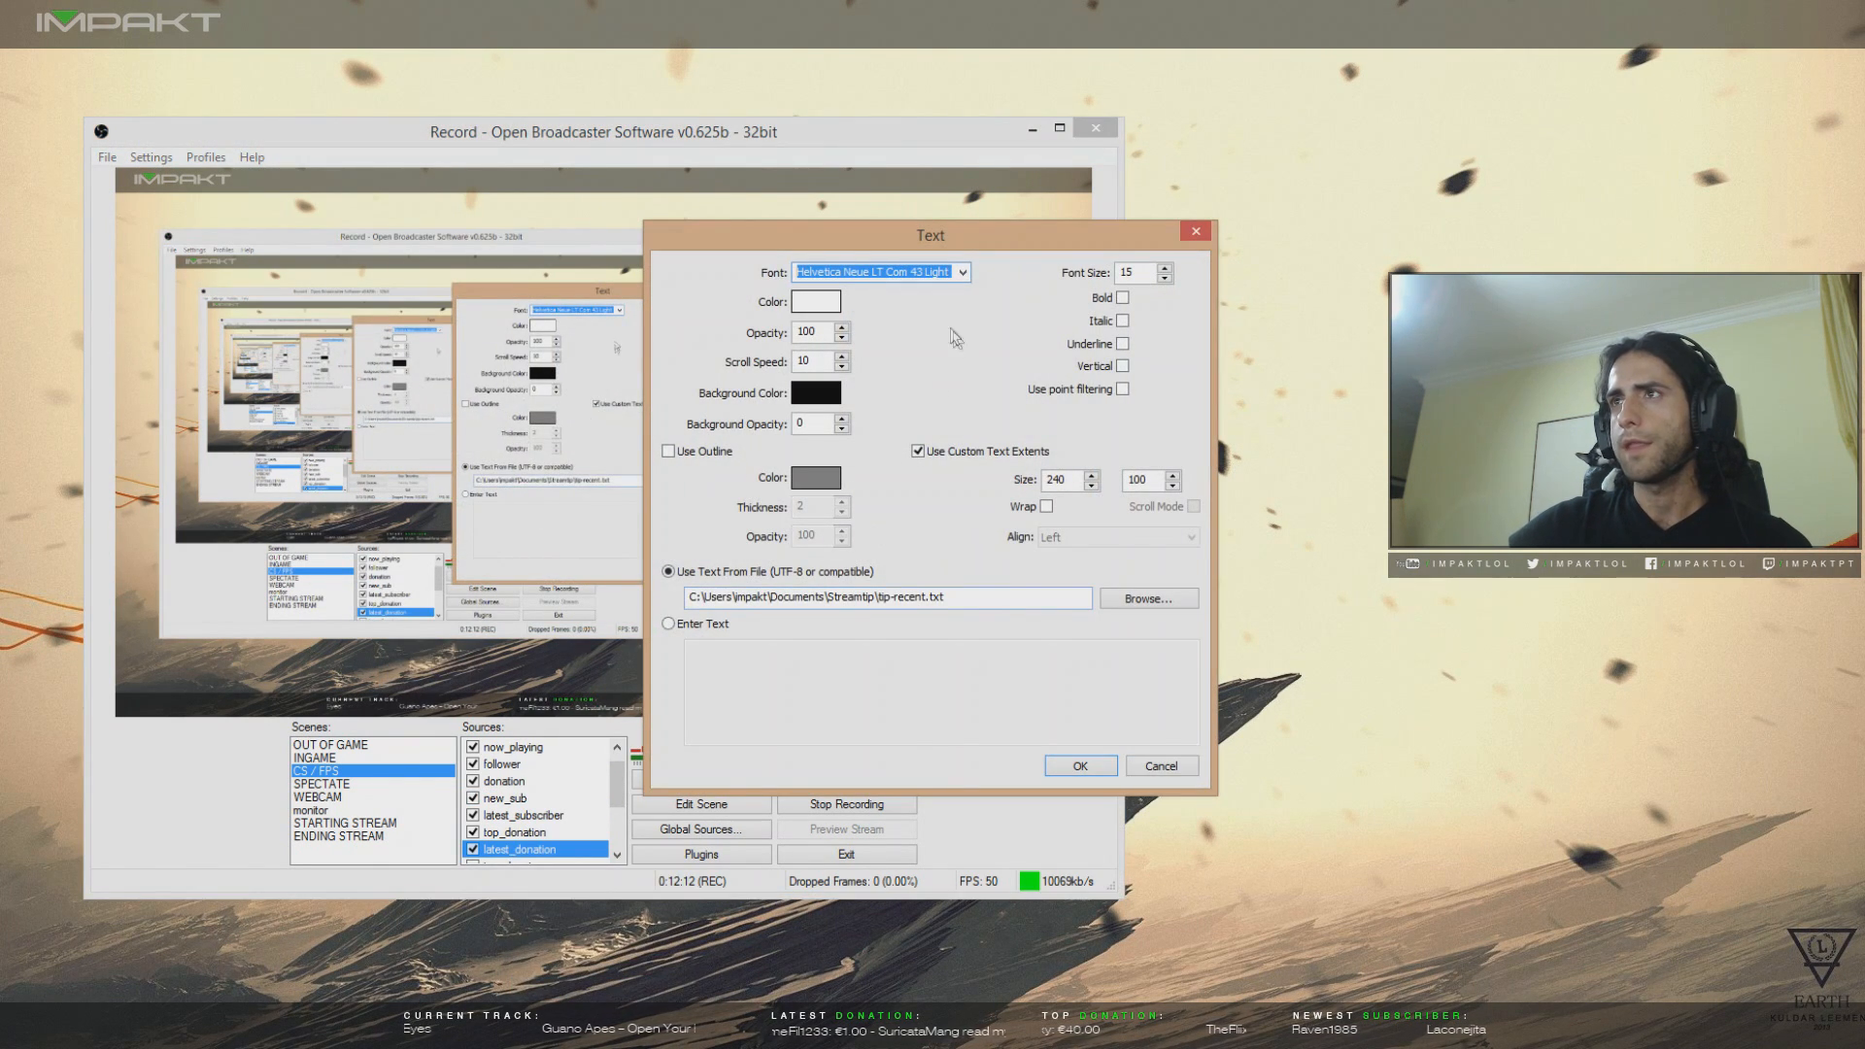
double_click(977, 598)
click(982, 592)
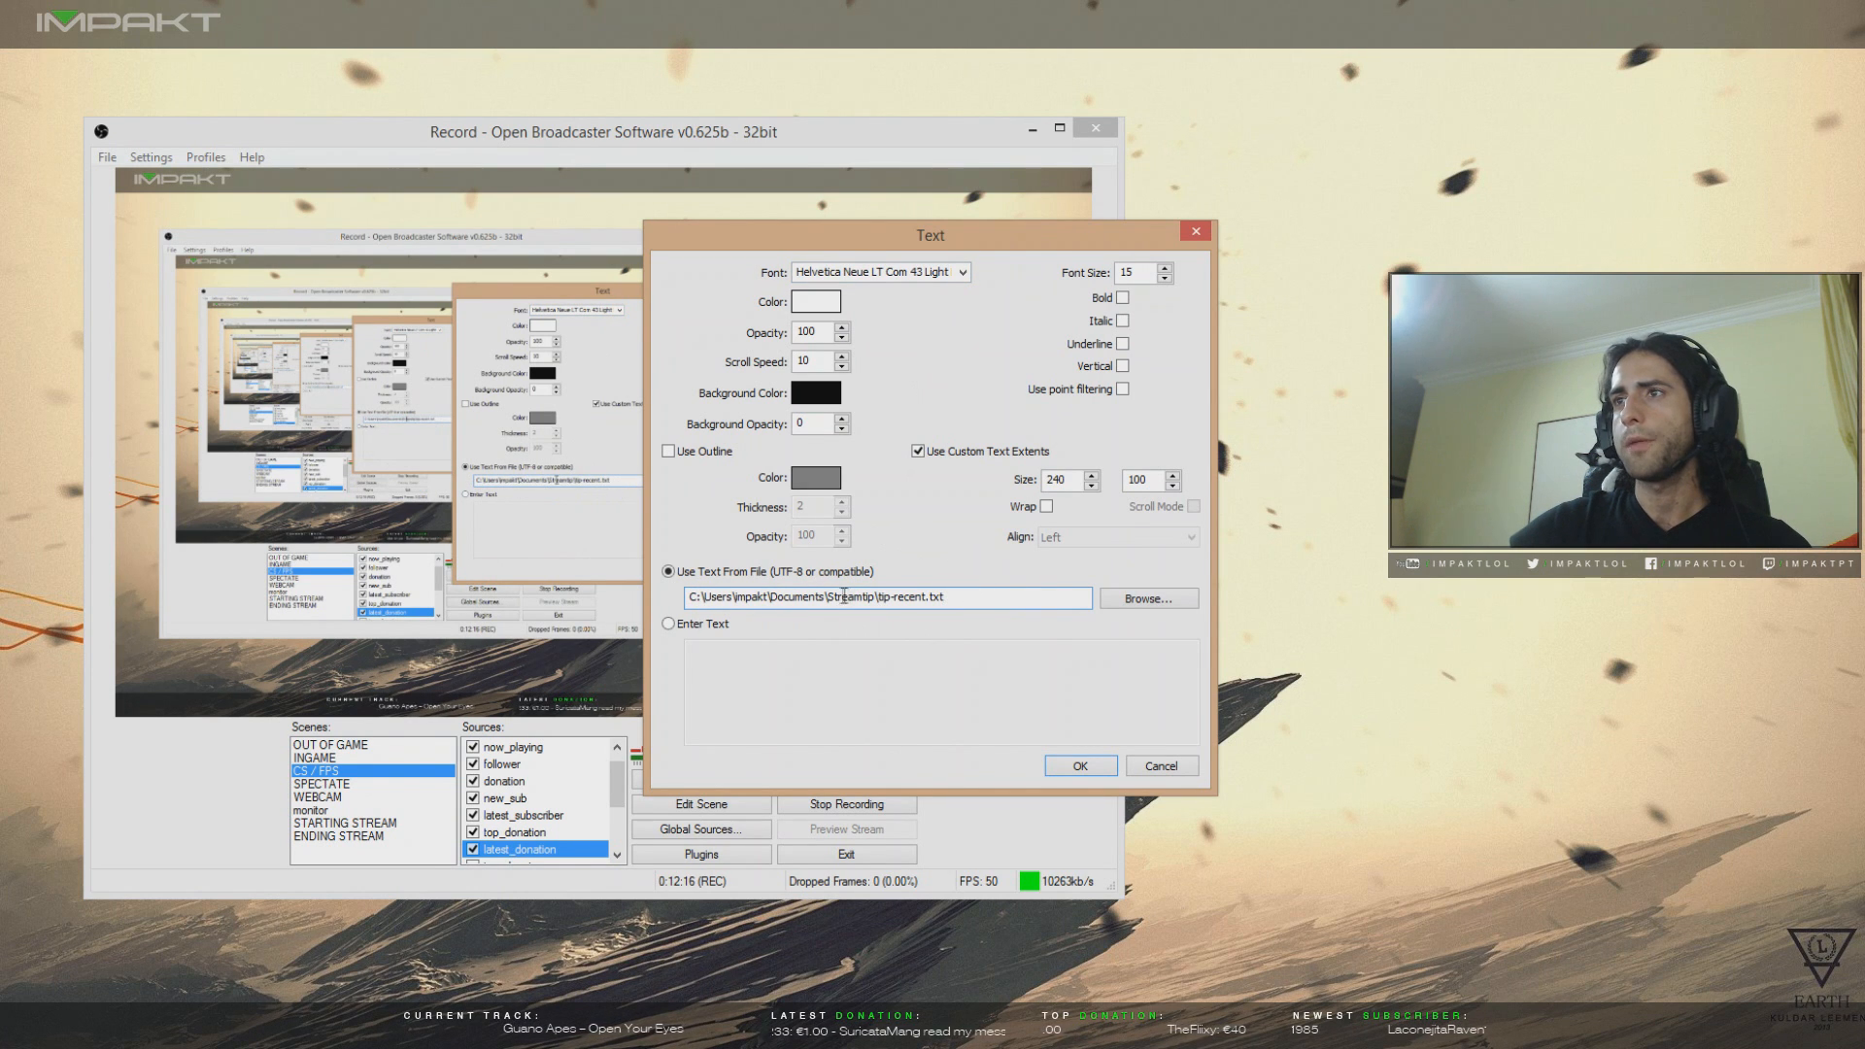
drag(905, 229, 1439, 164)
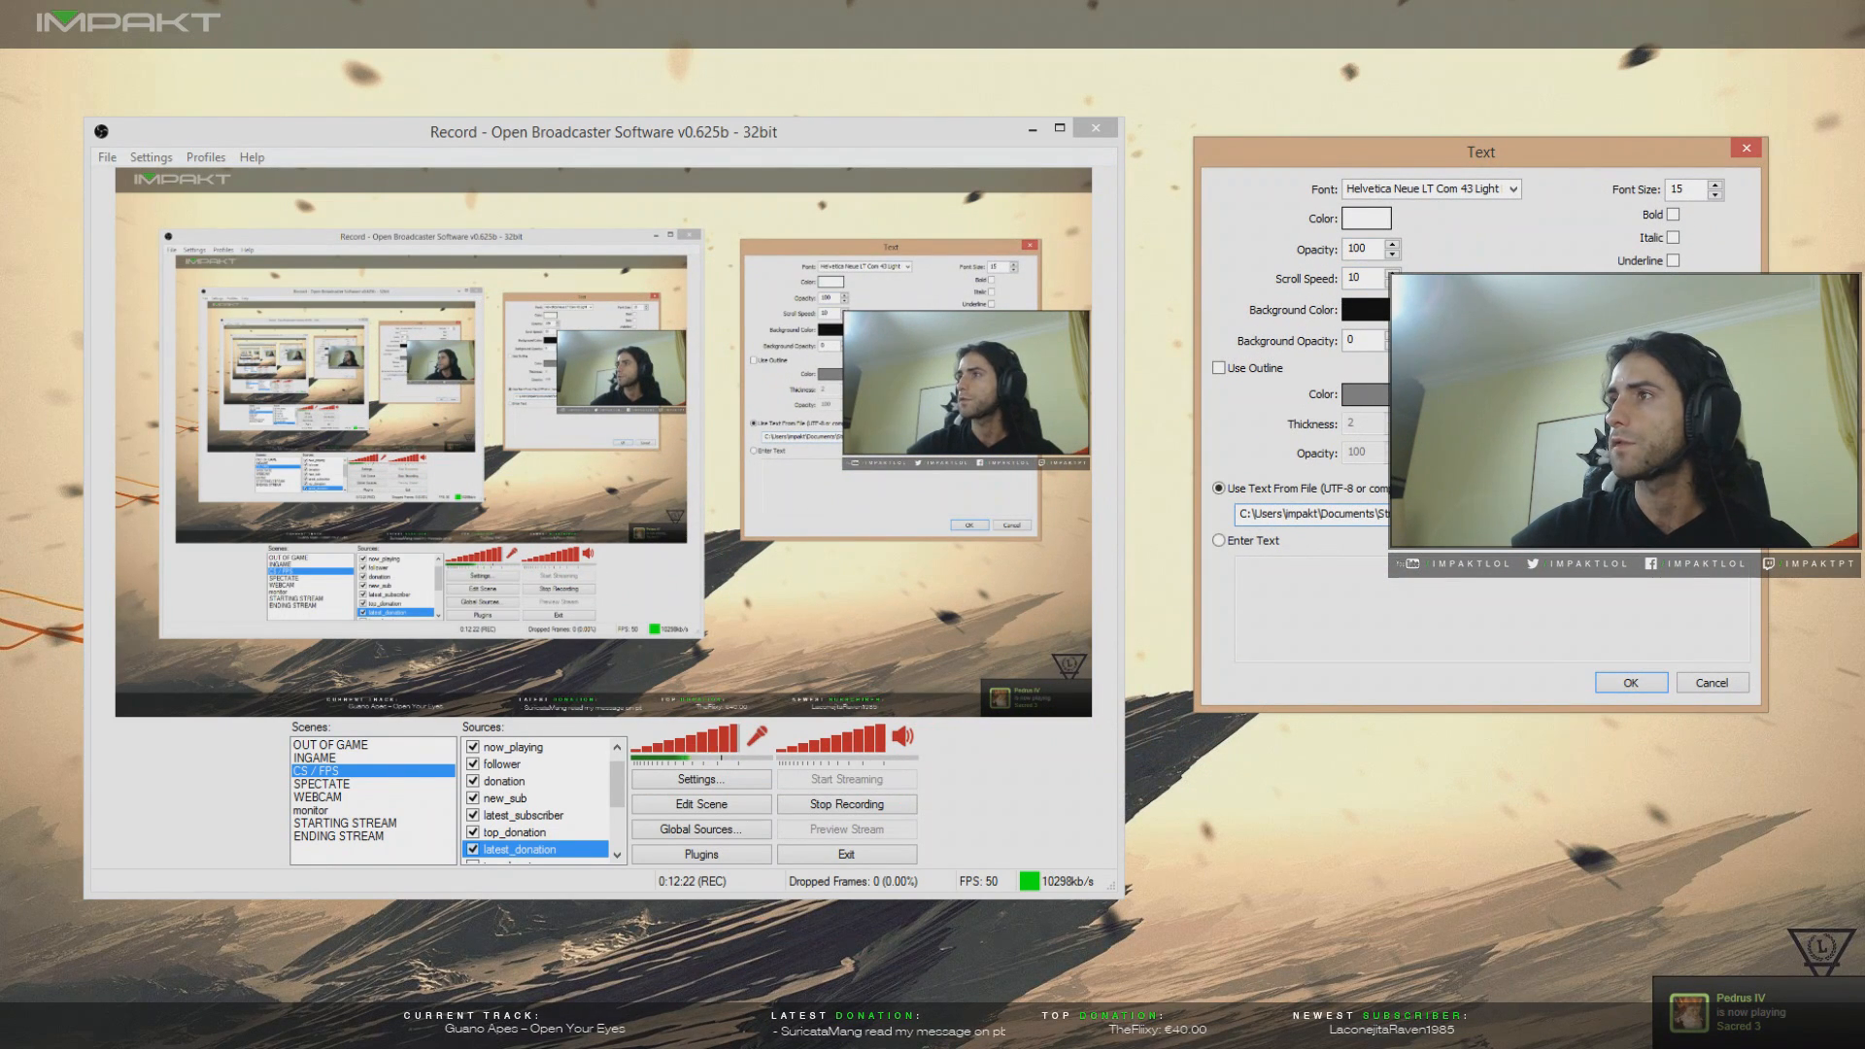
click(1711, 683)
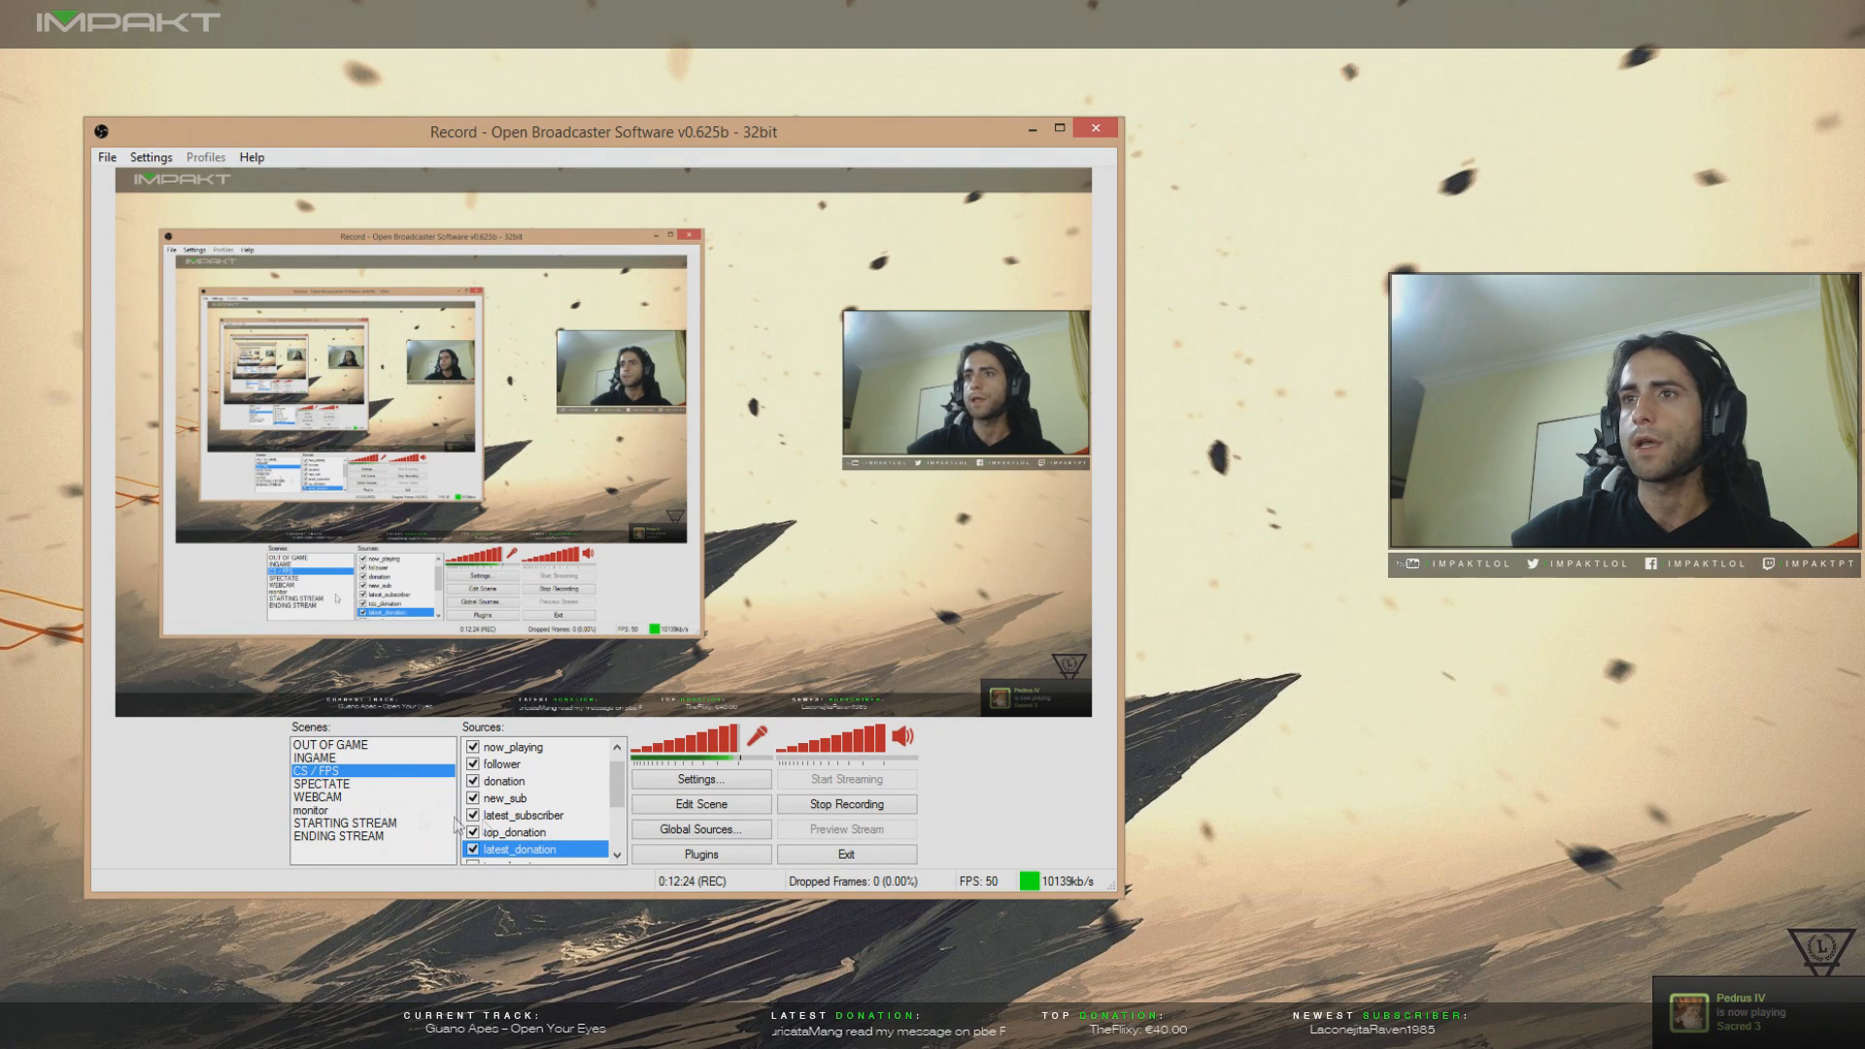
- Begin adding a Text source that takes its text from a file, and cancel it
right_click(512, 848)
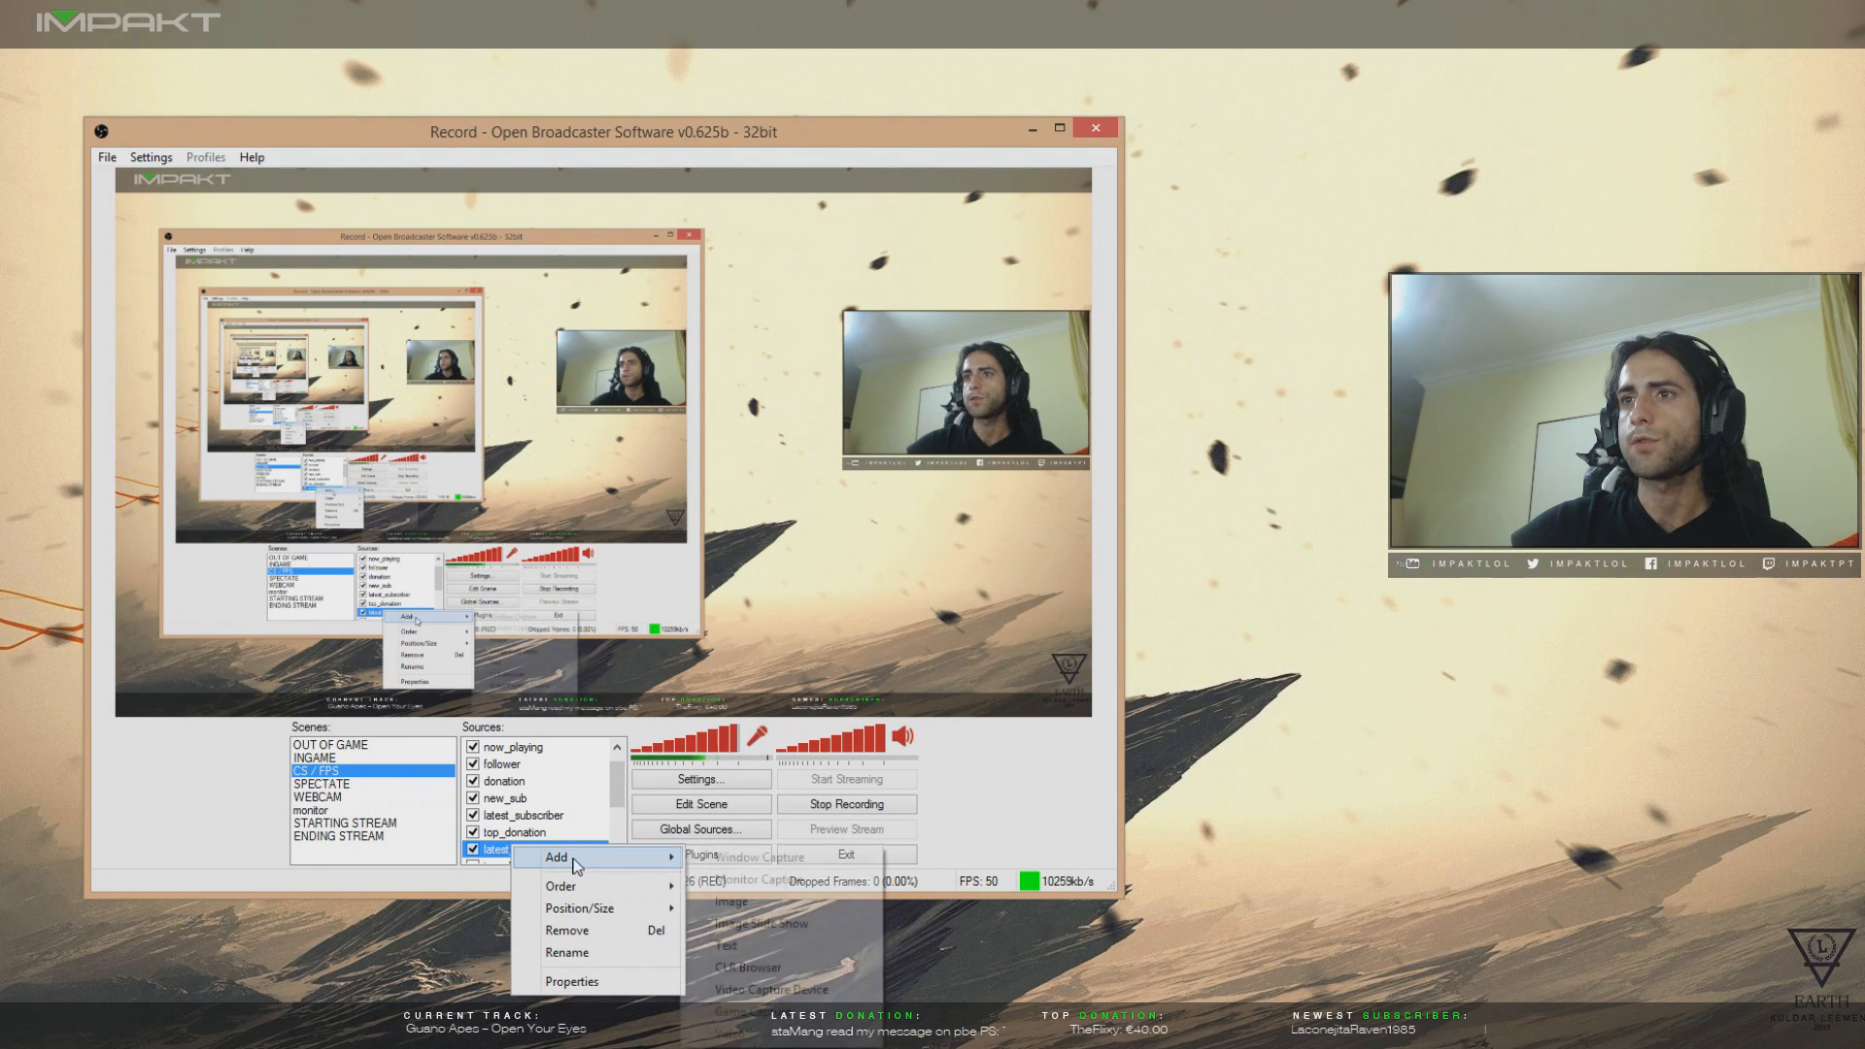
click(736, 945)
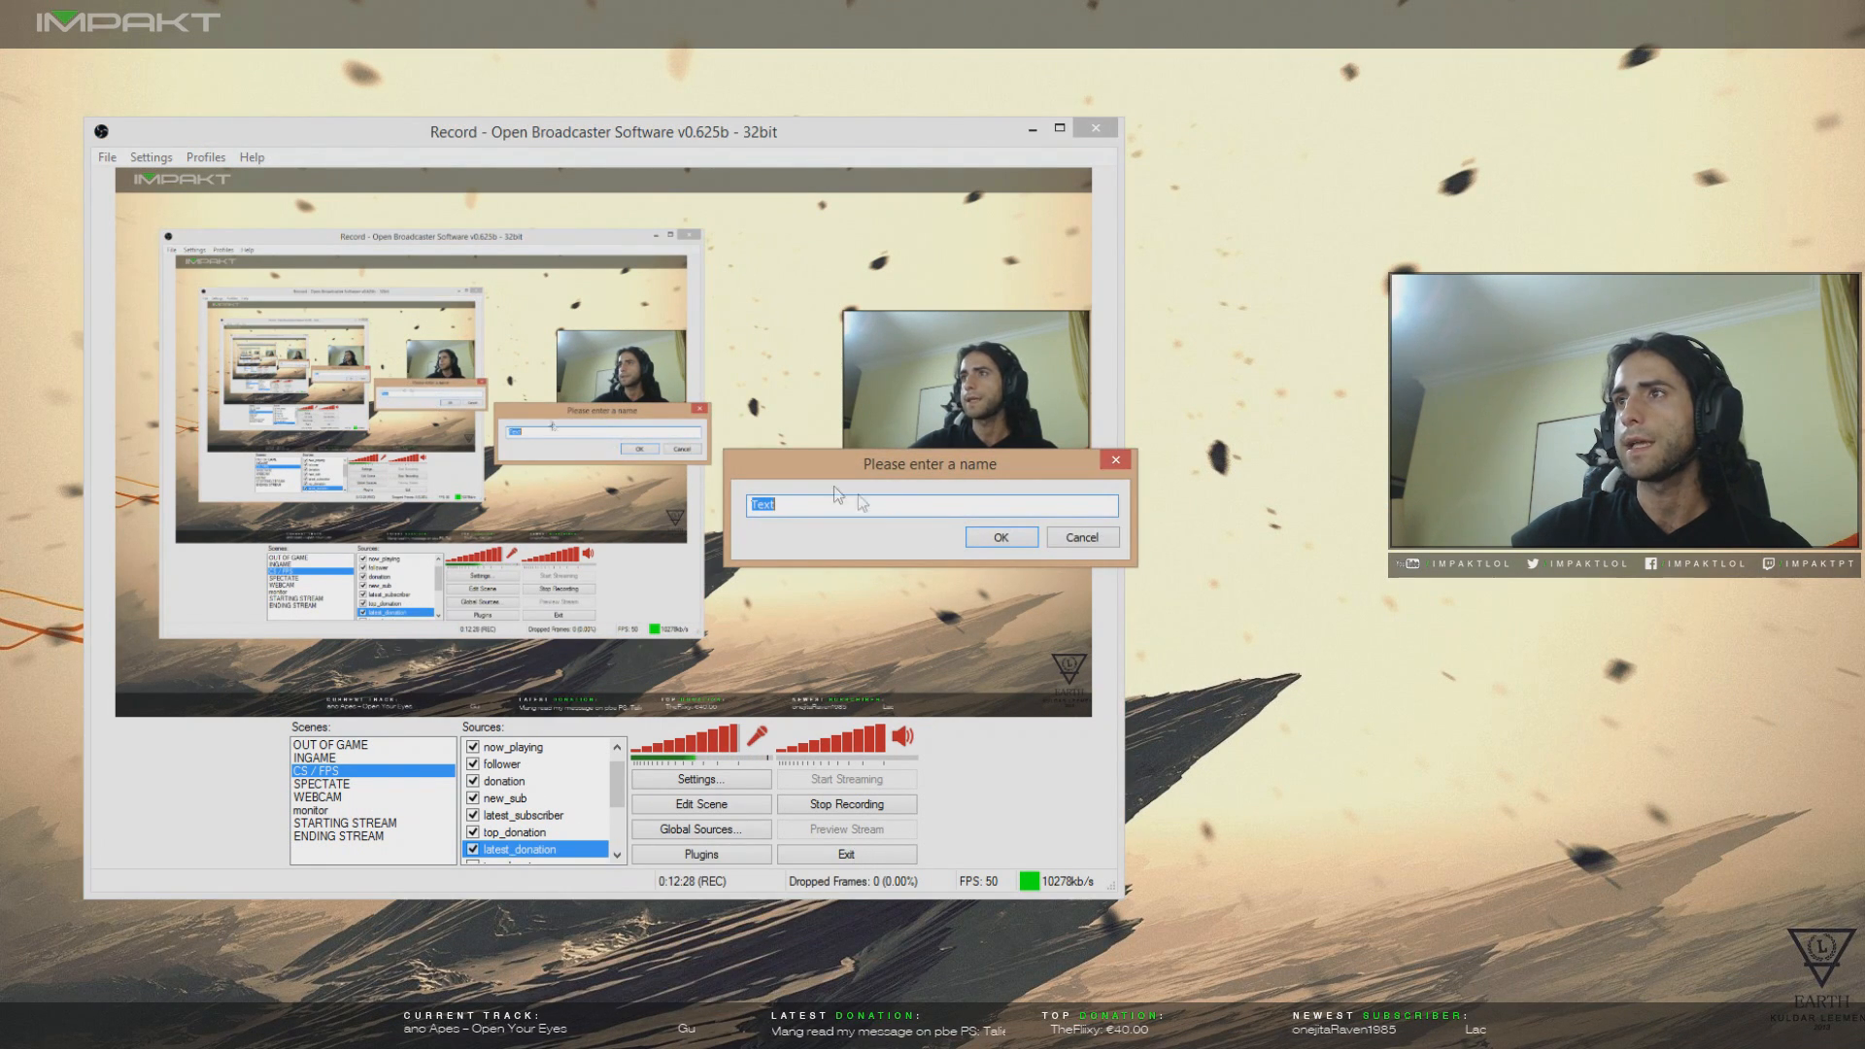
click(991, 551)
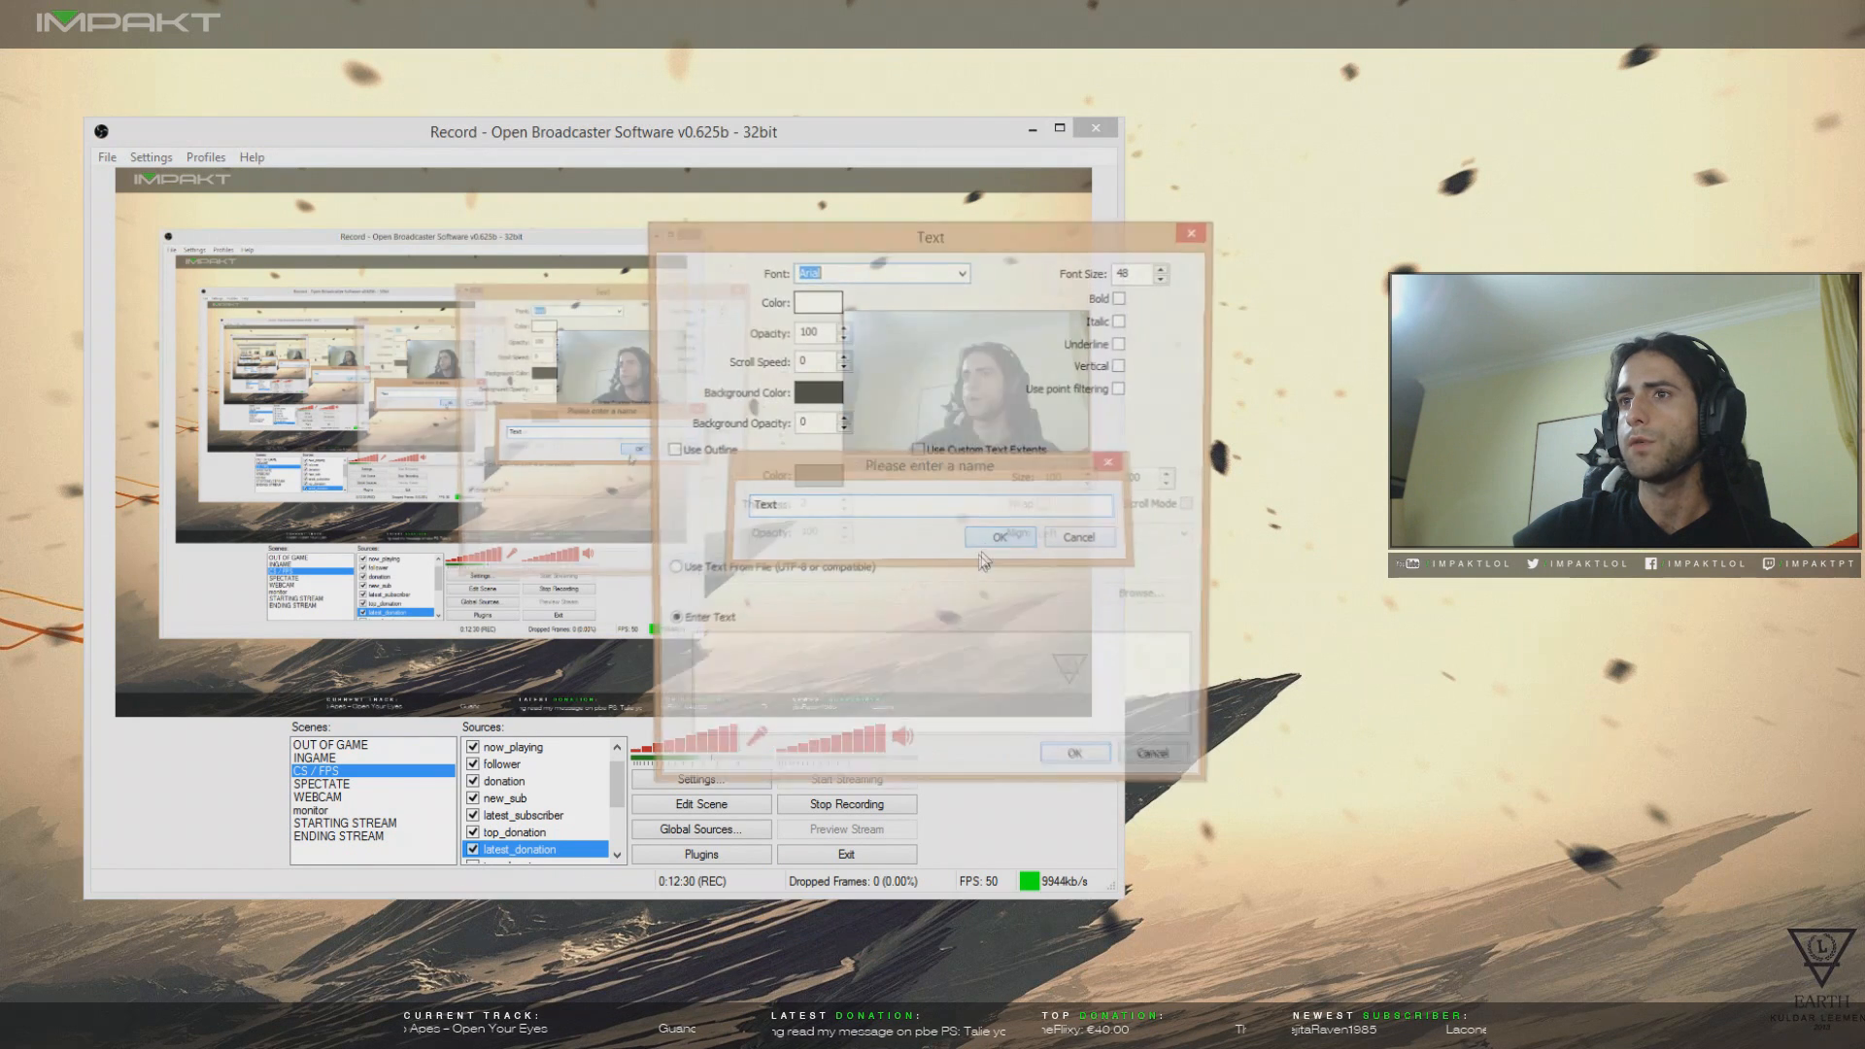
click(668, 572)
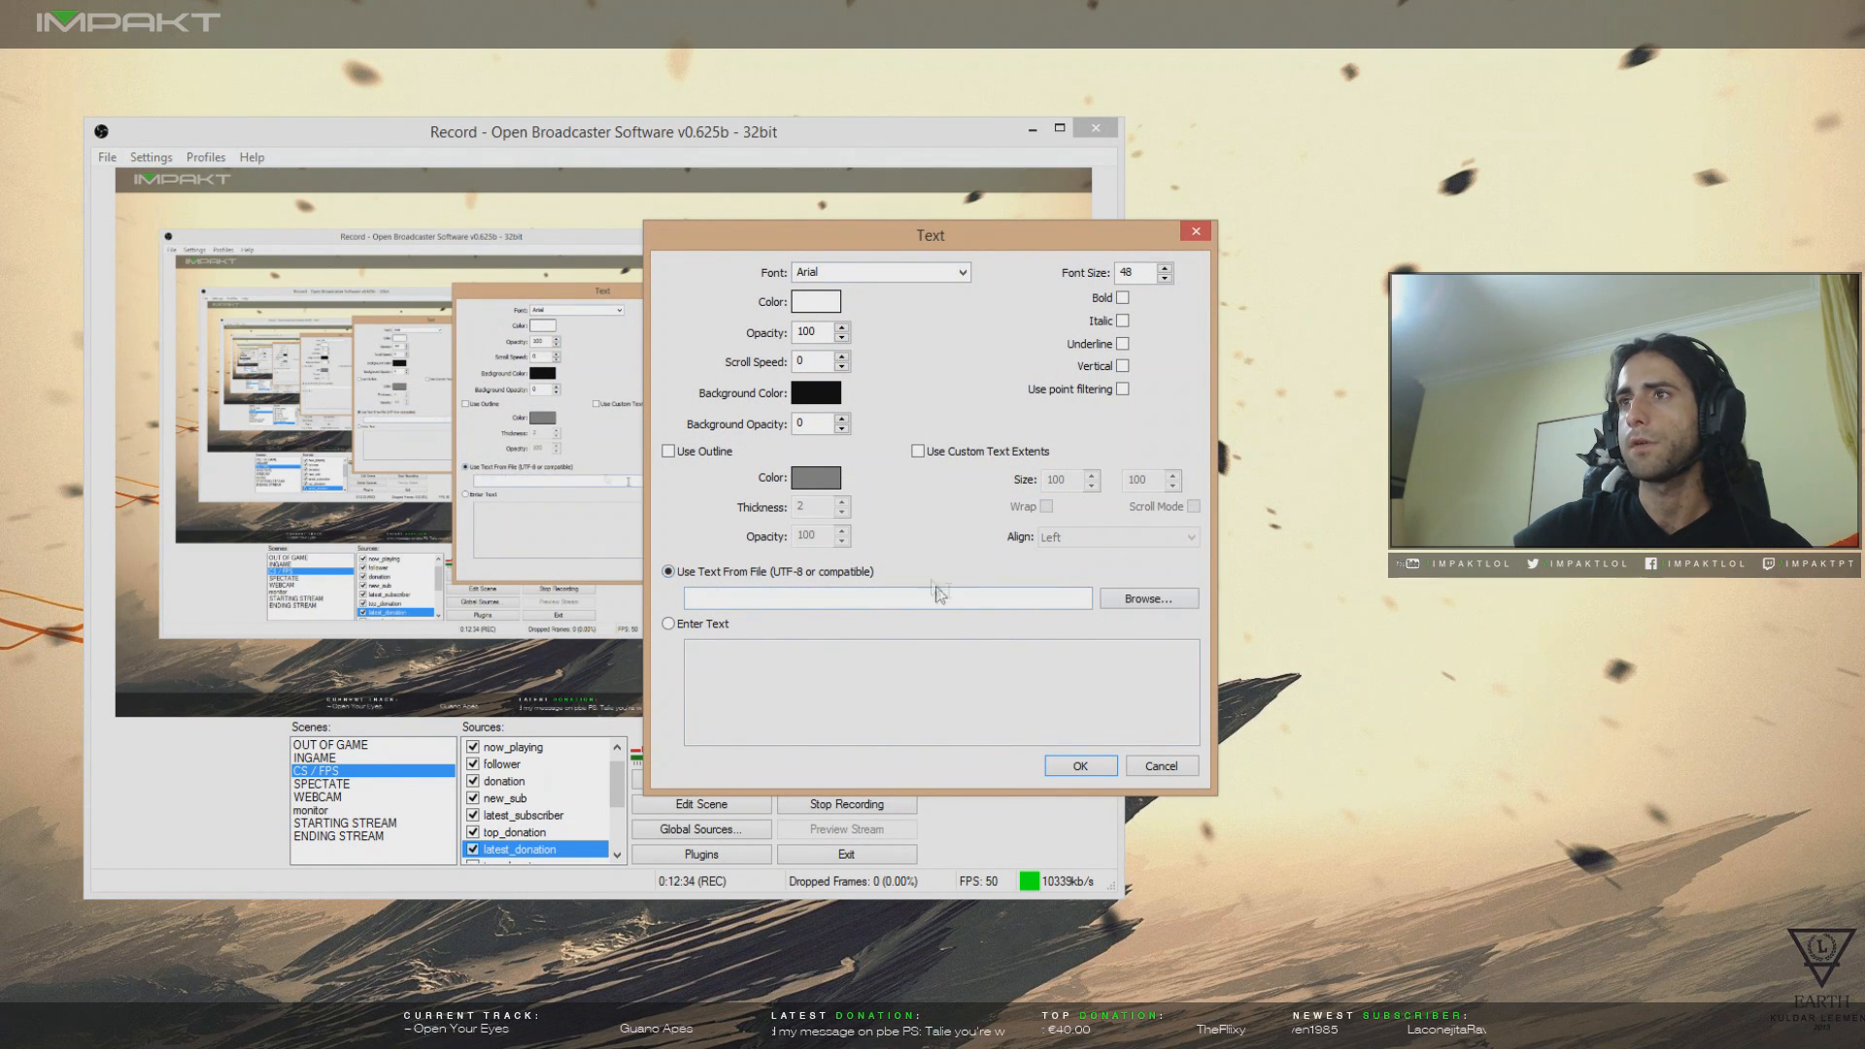
click(1160, 766)
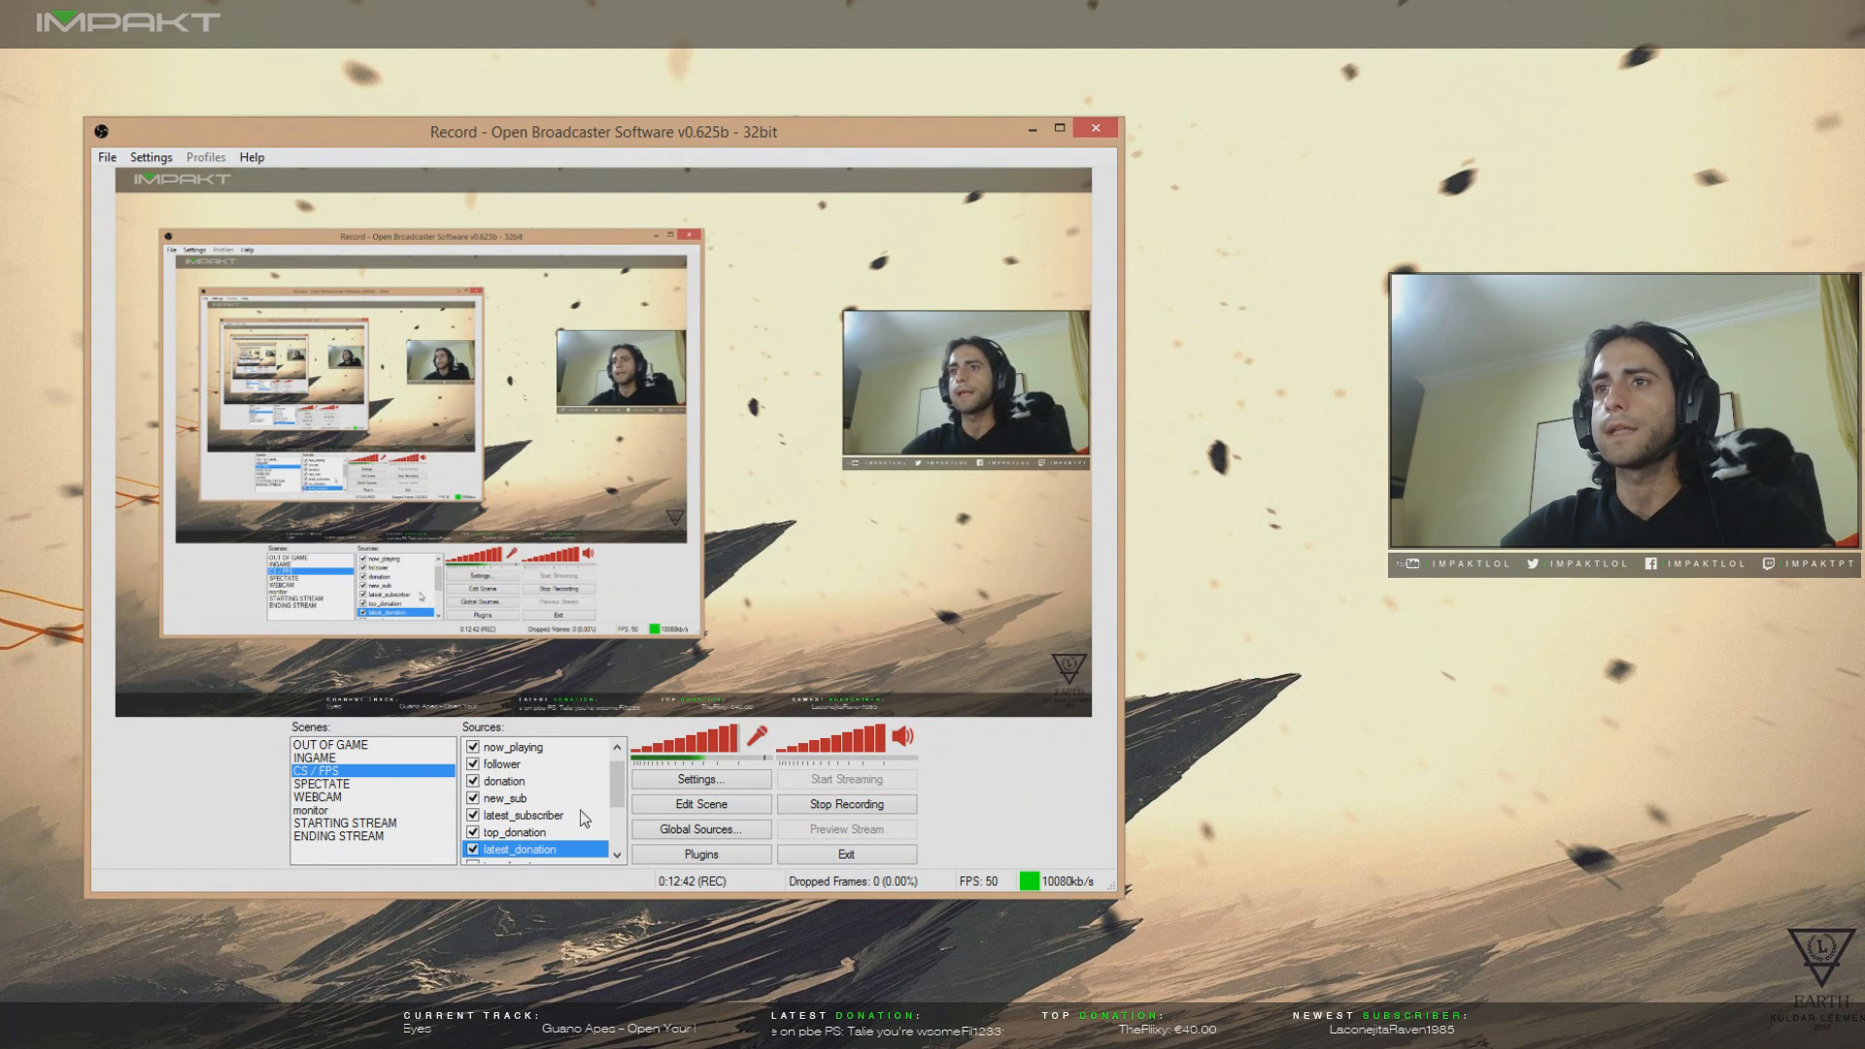
- Switch to Streamtip Alerter, place and enlarge its window below the webcam, read through the recent tips, and minimize it
mouse_move(615, 784)
mouse_down()
mouse_move(614, 801)
mouse_move(616, 781)
mouse_up()
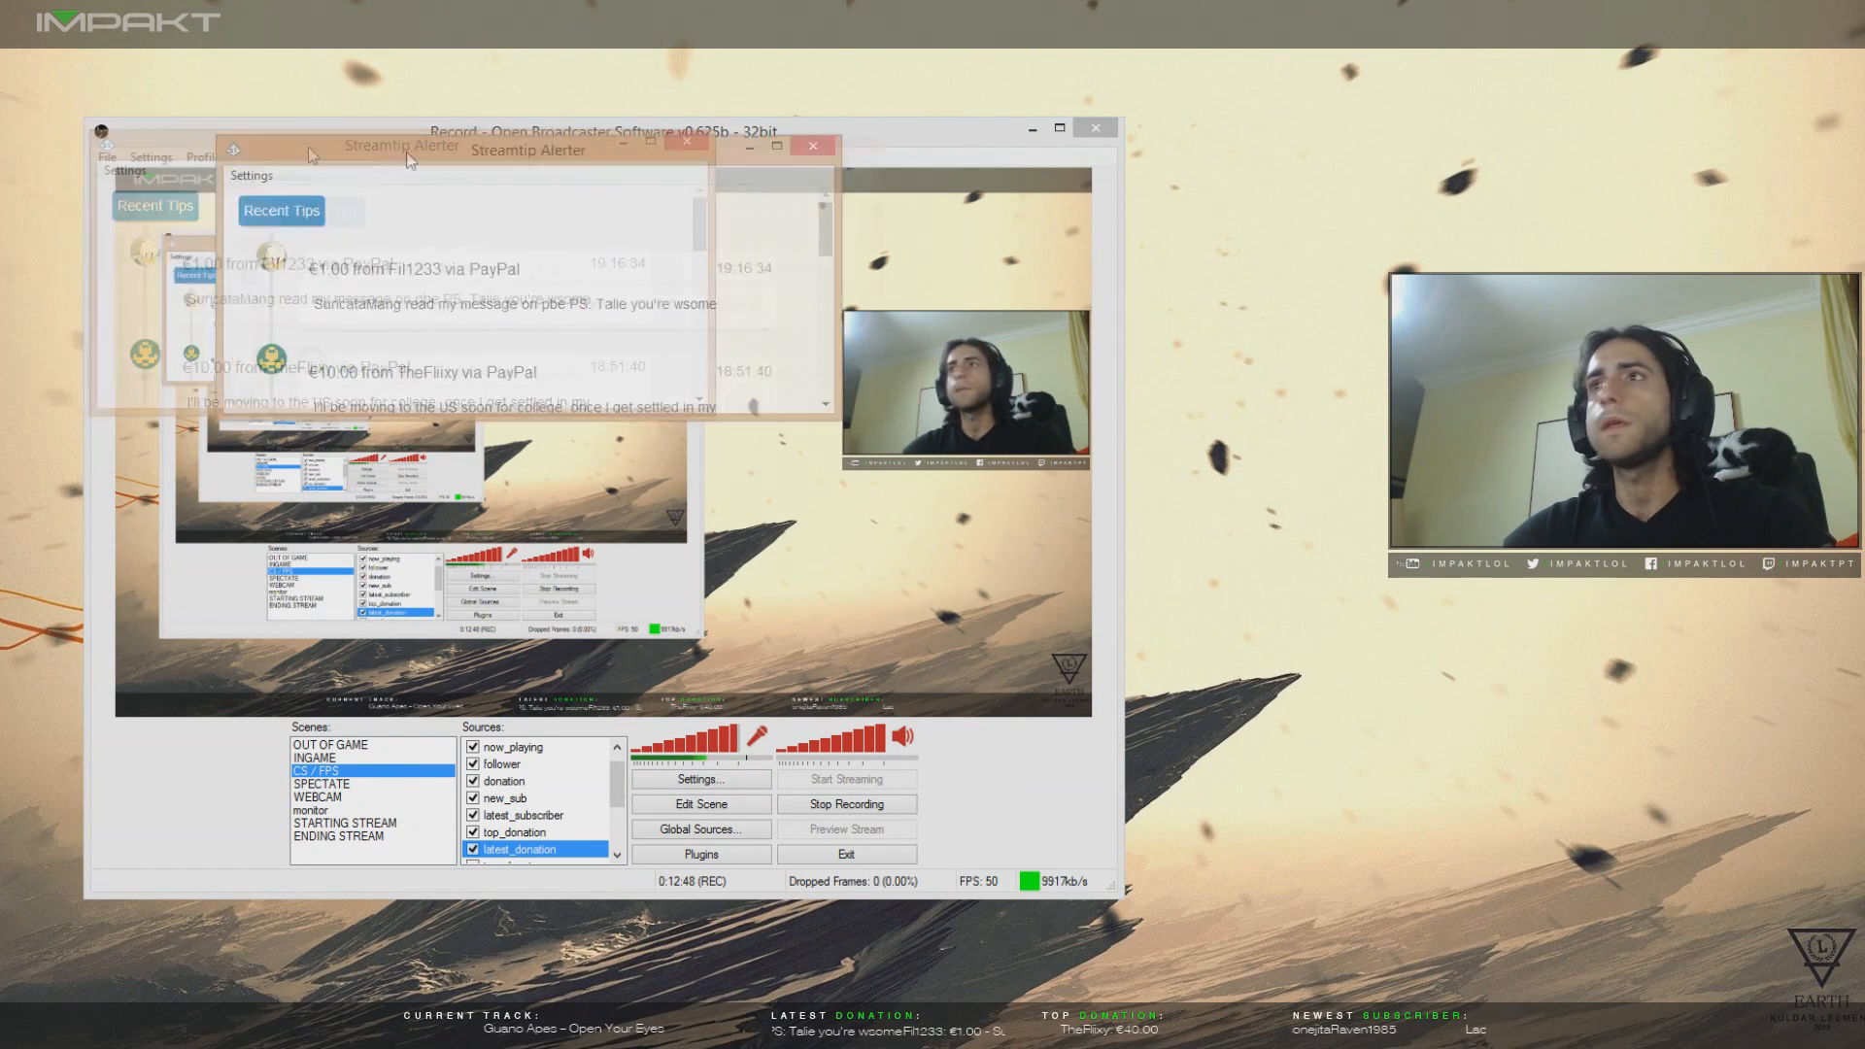
drag(306, 148, 1374, 678)
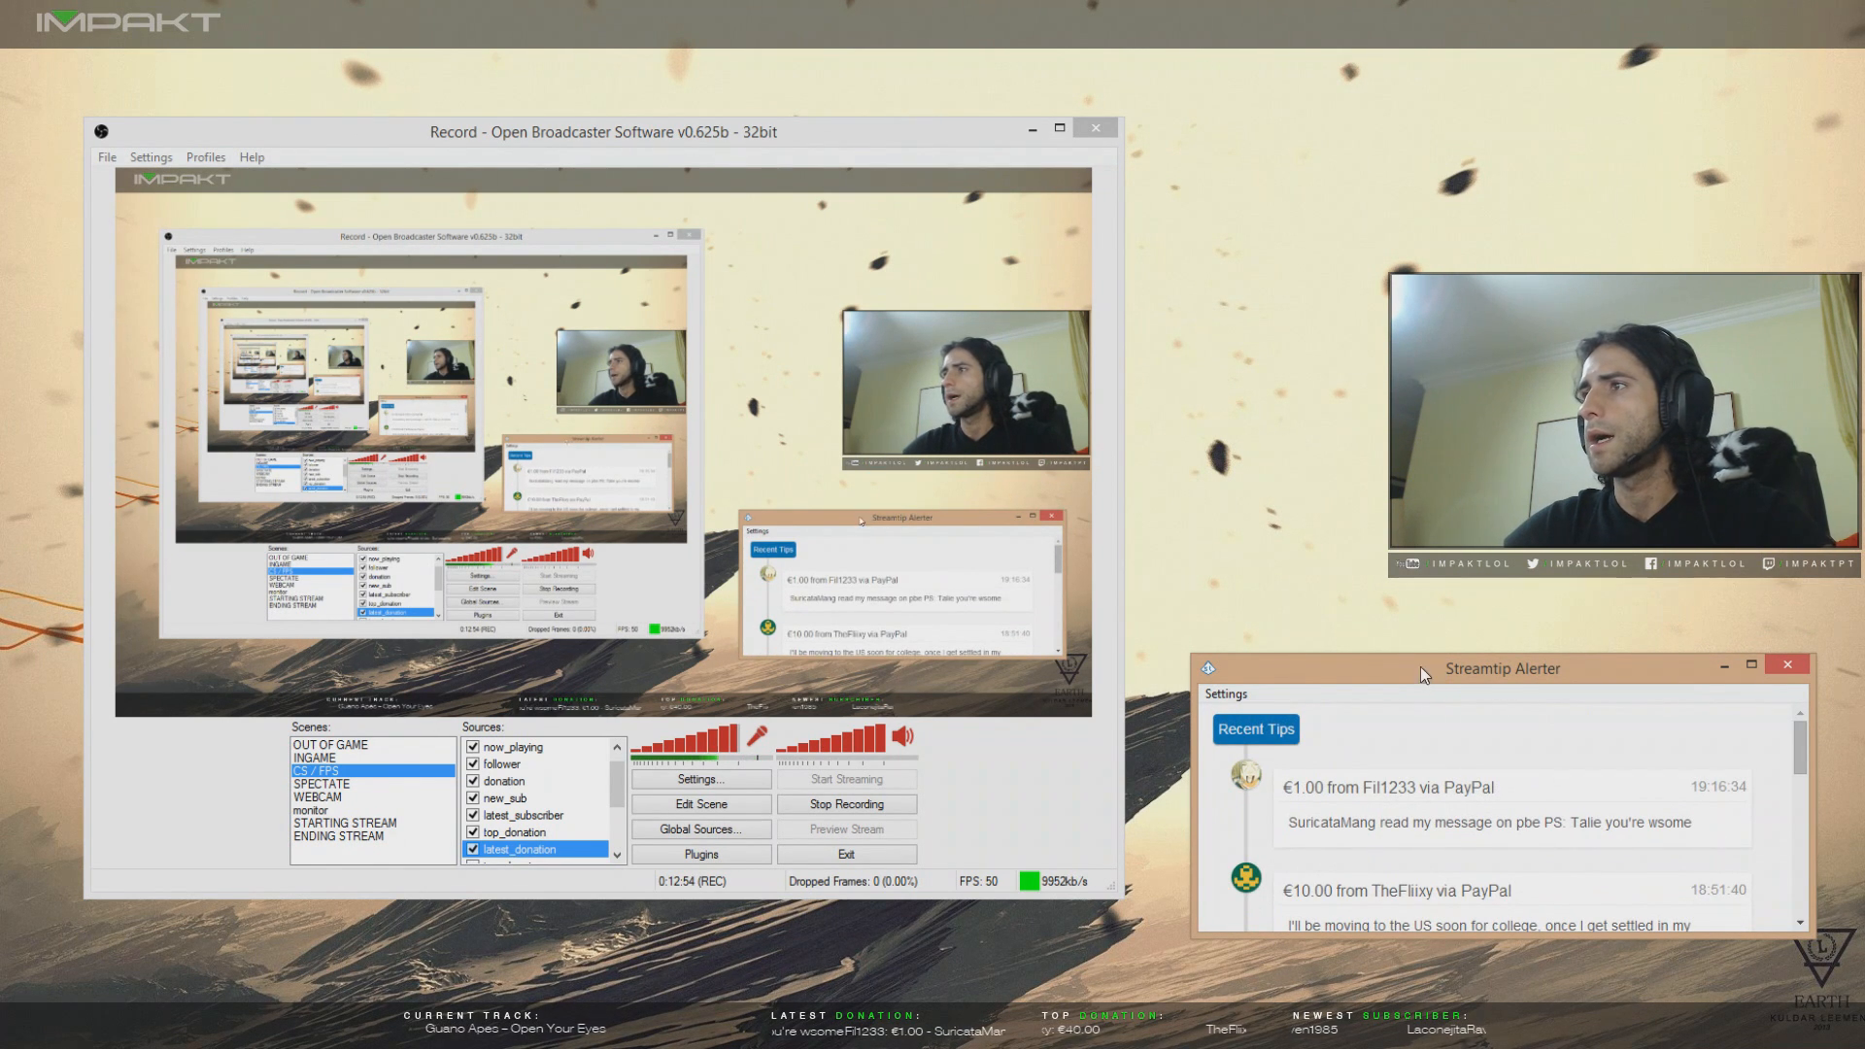
drag(1396, 672, 1373, 610)
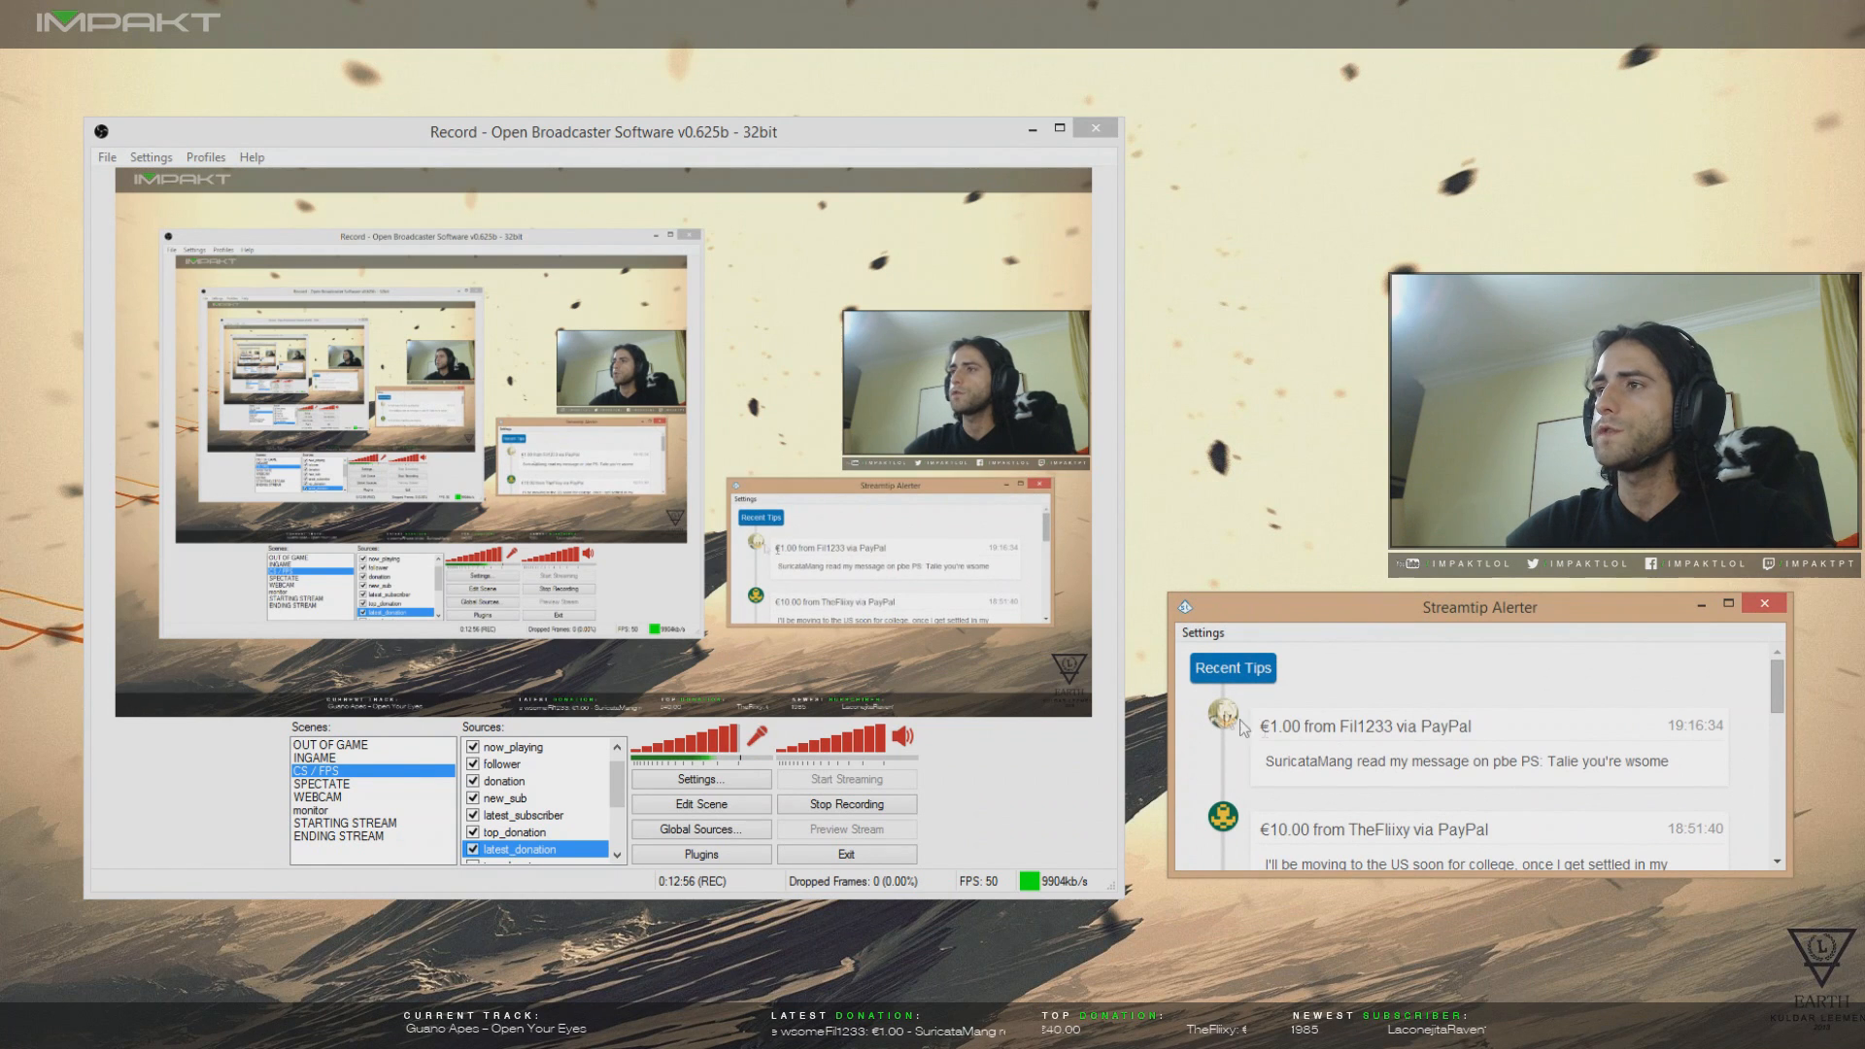
drag(1334, 874, 1338, 1002)
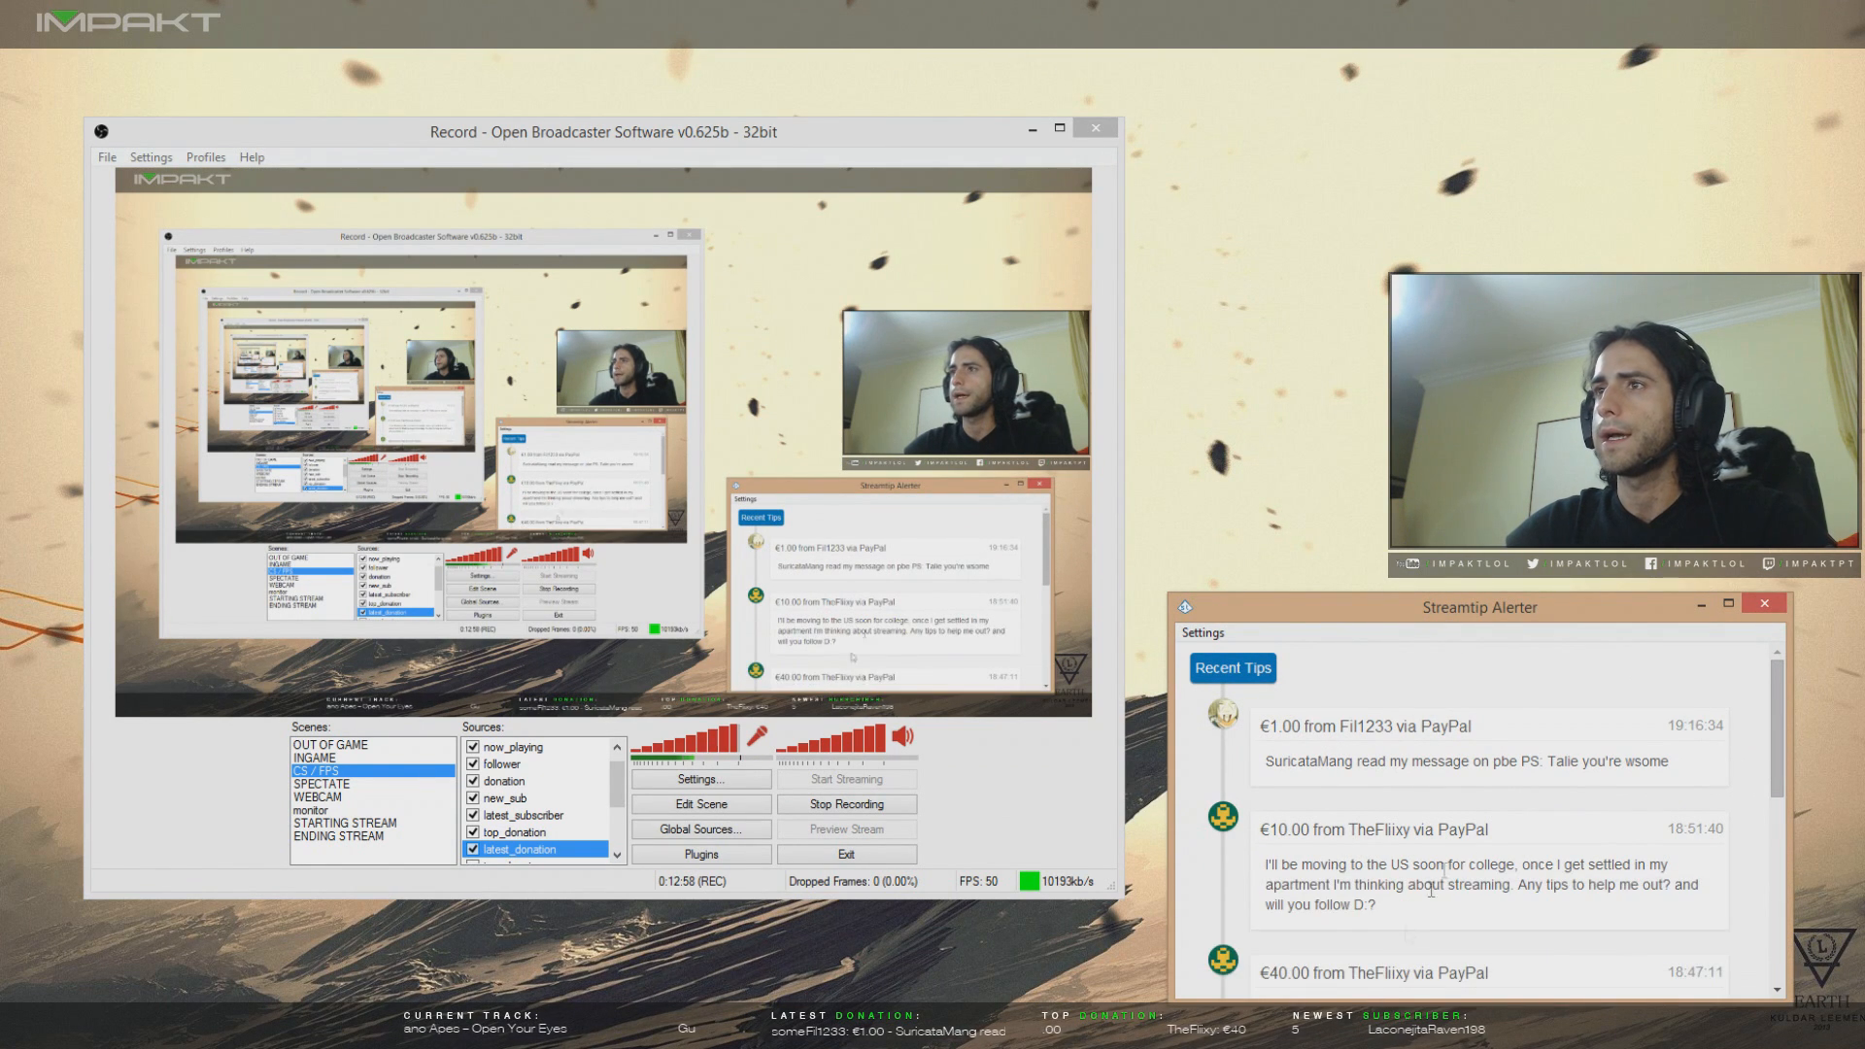
scroll(1486, 831, down, 5)
mouse_move(1426, 998)
mouse_down()
mouse_move(1436, 966)
mouse_move(1444, 991)
mouse_up()
scroll(1542, 798, up, 5)
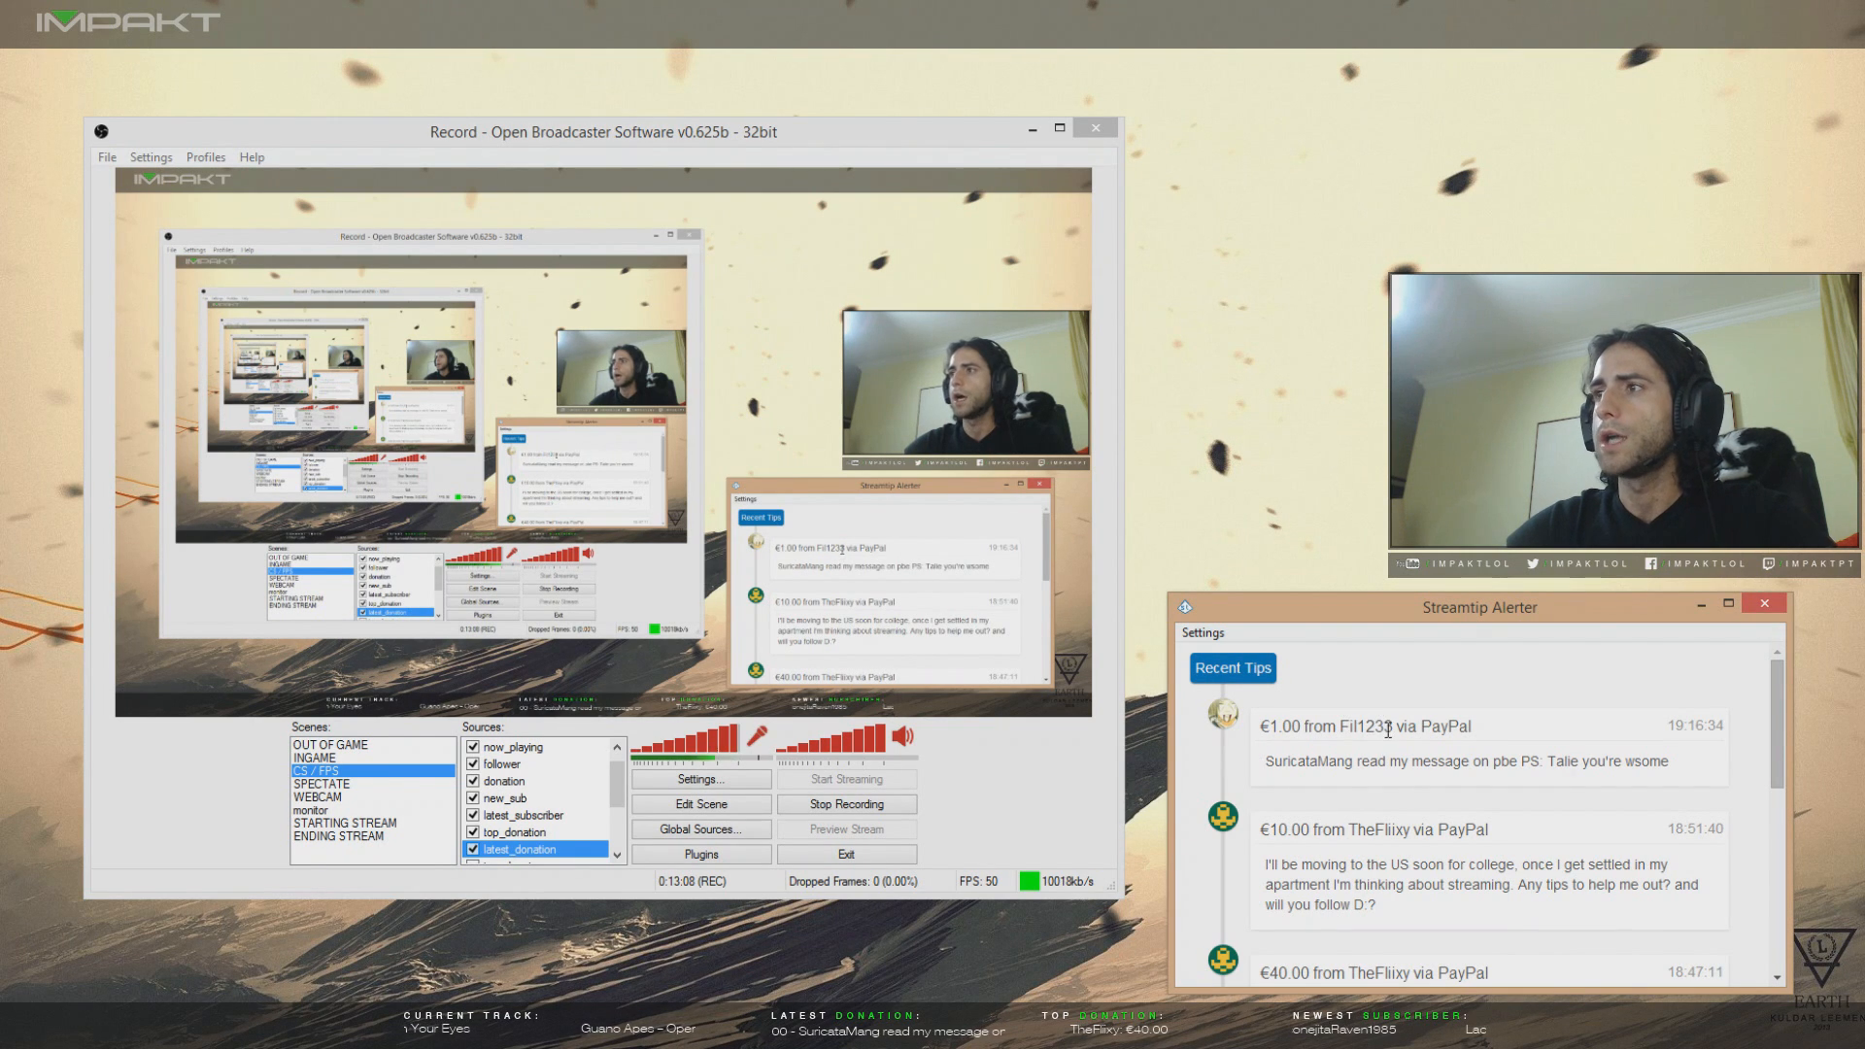
drag(1396, 727, 1326, 725)
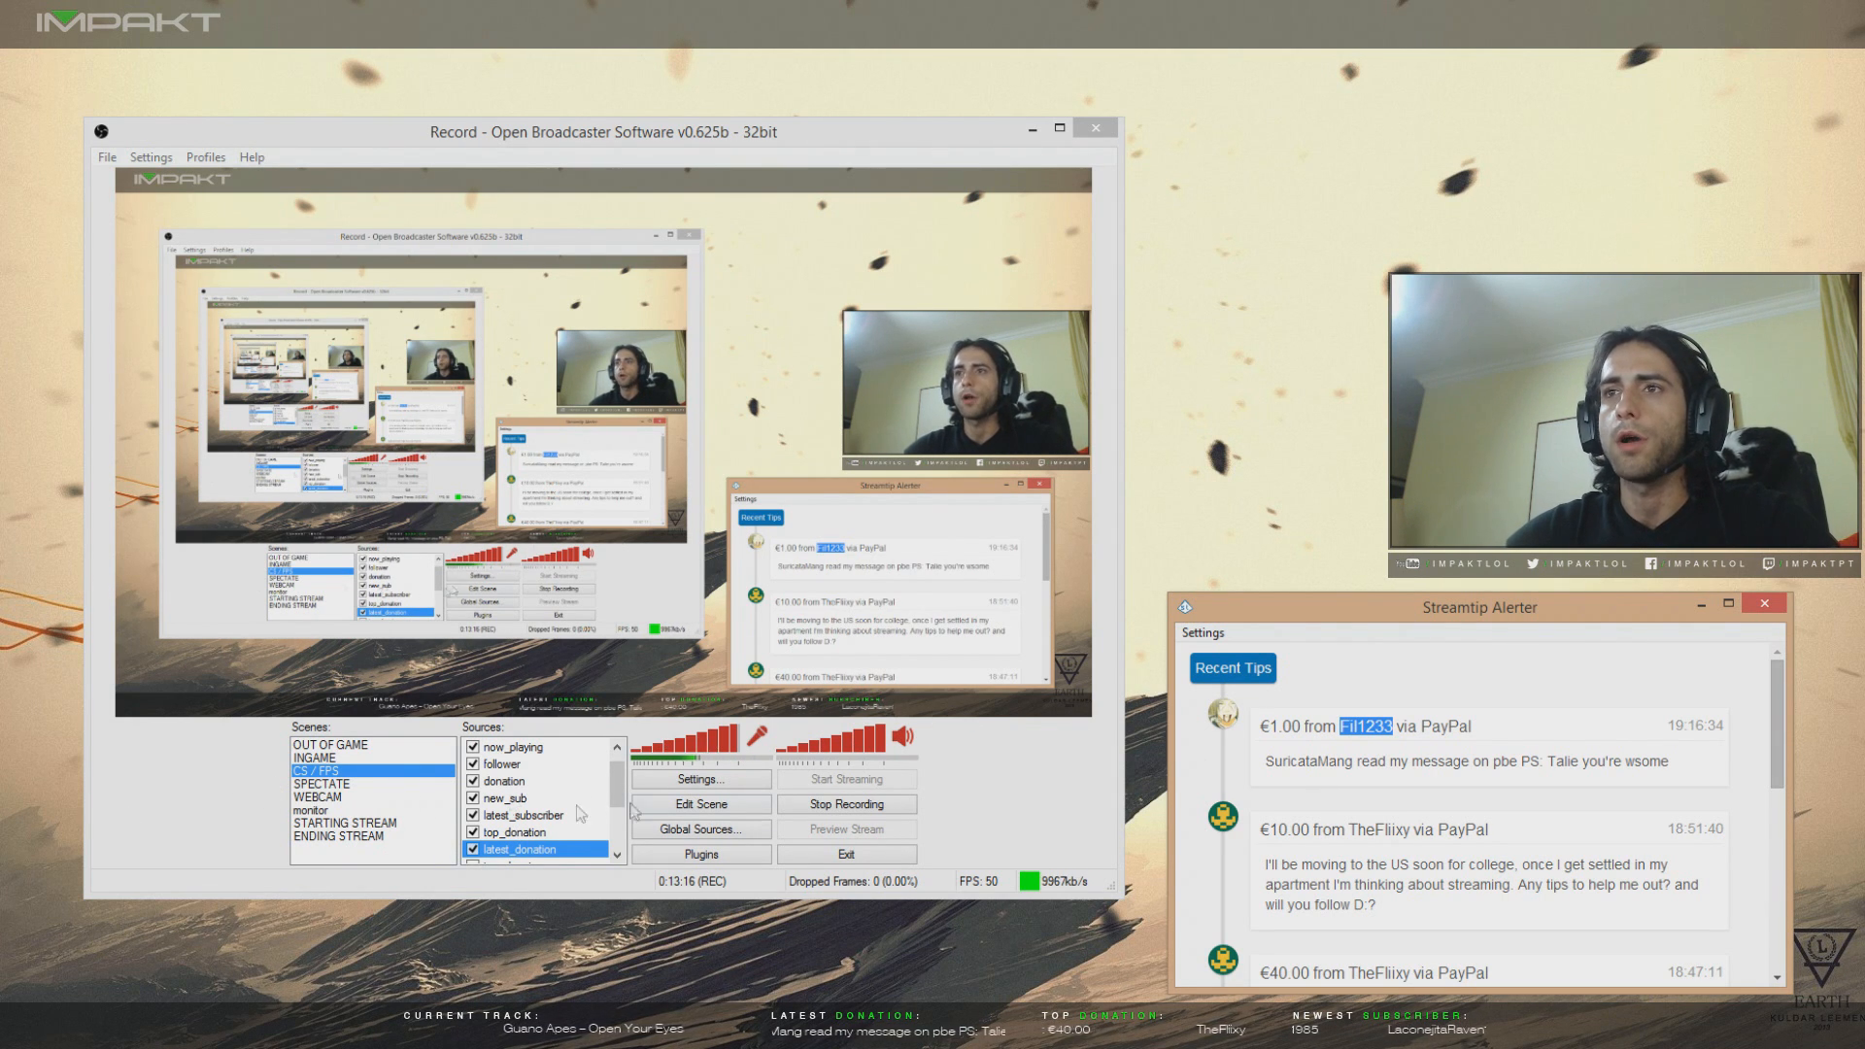
click(1521, 757)
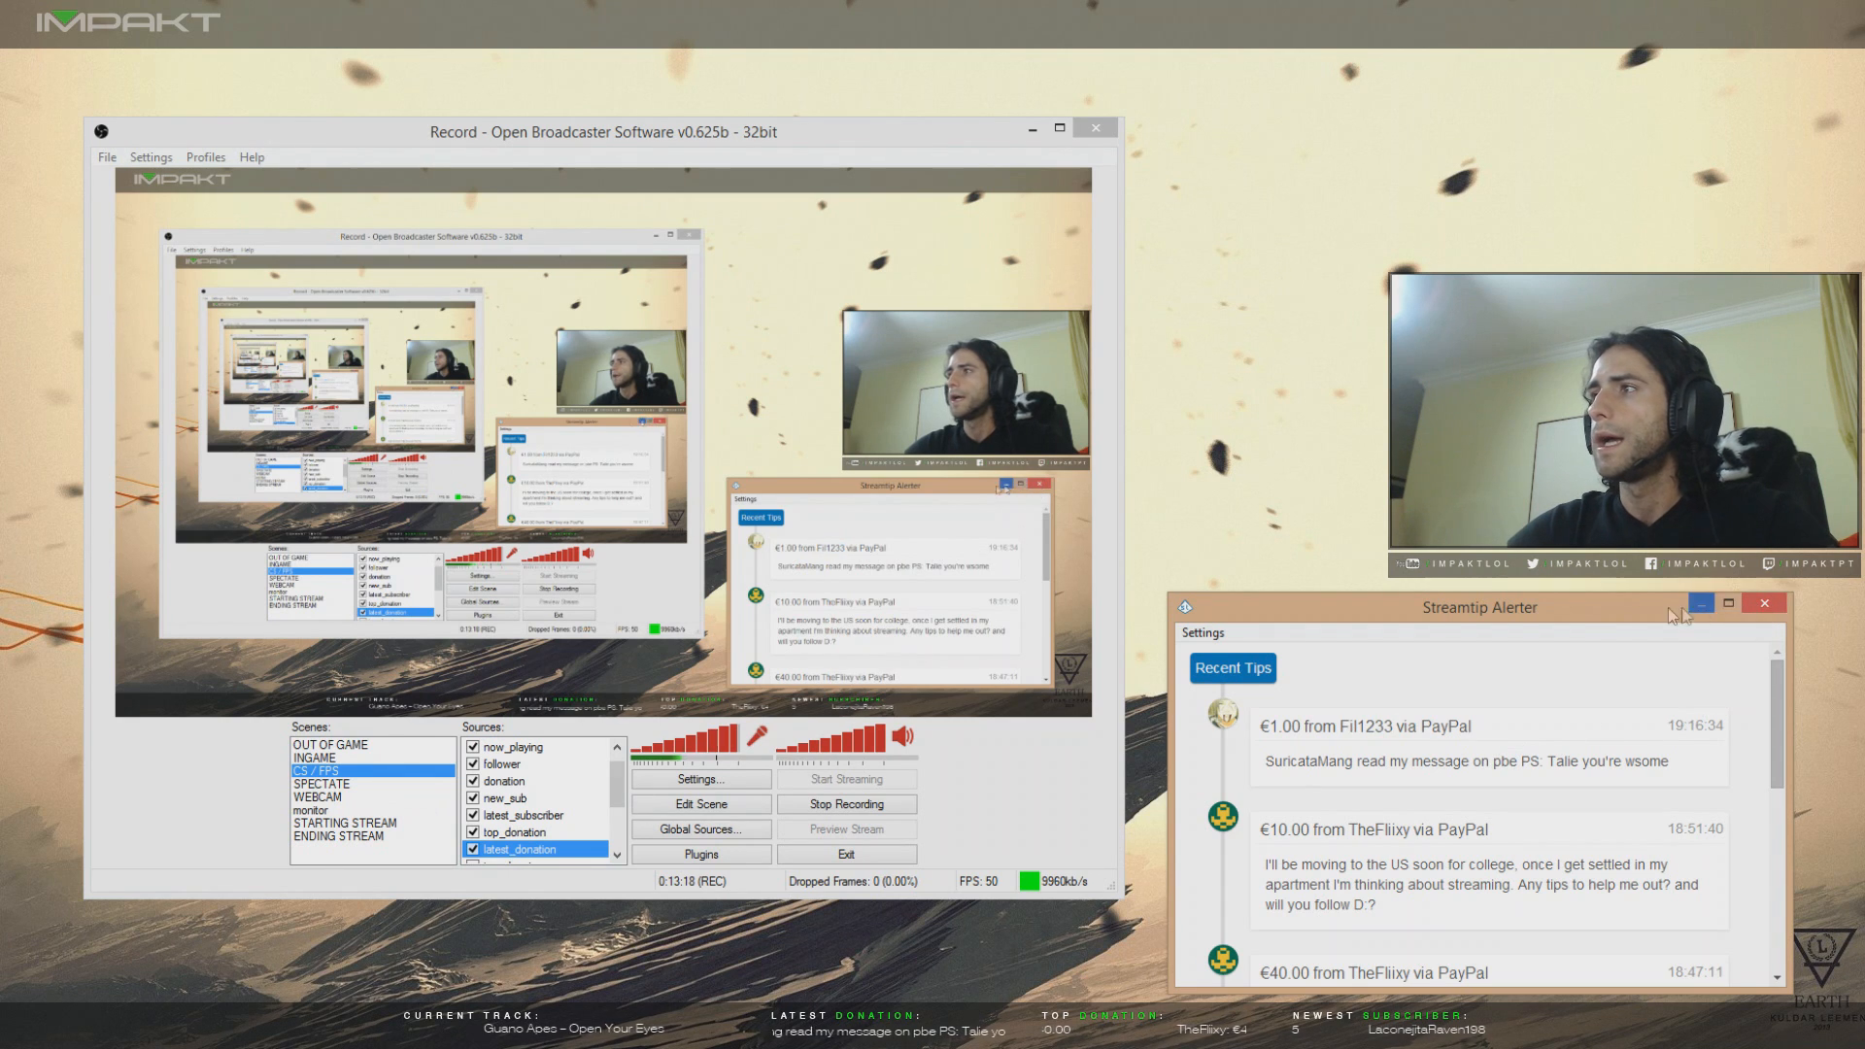
click(1700, 604)
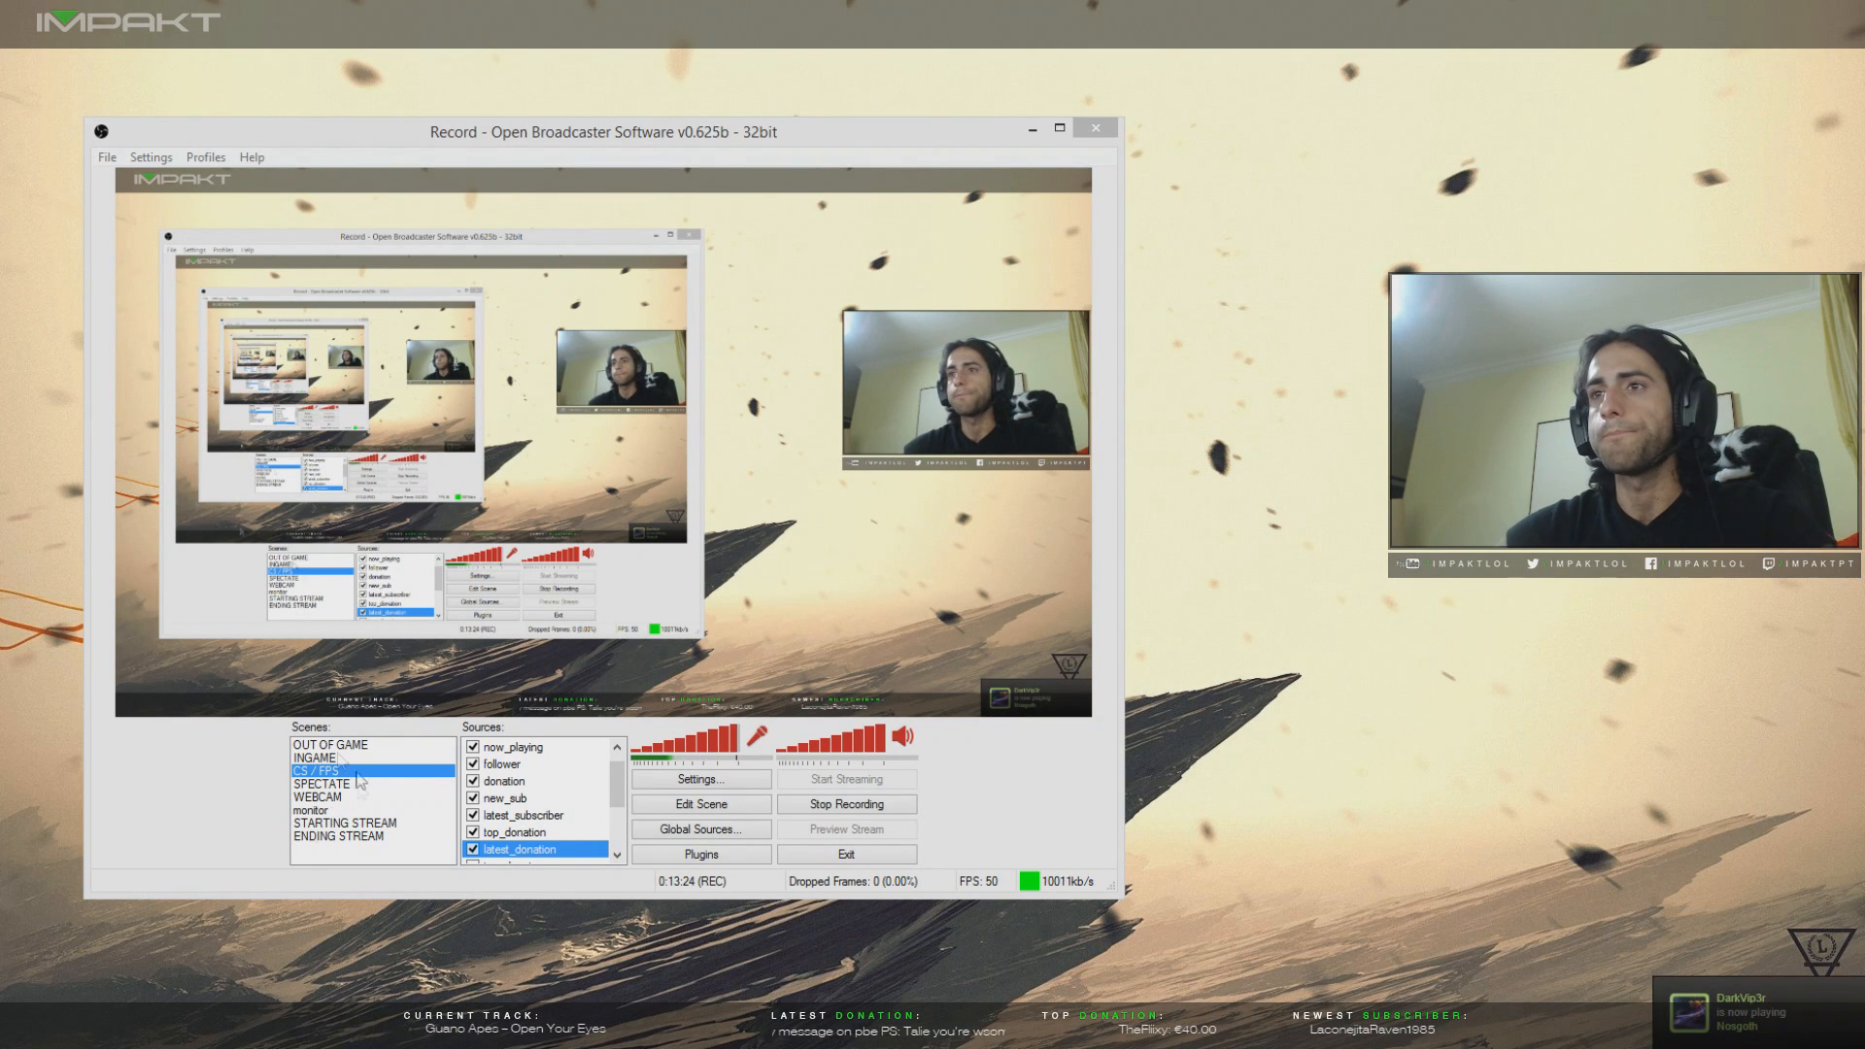
- Select the latest_subscriber source, move the alert program's ConfigWindow below the webcam, and start it with Subscriber Alerts enabled
click(508, 833)
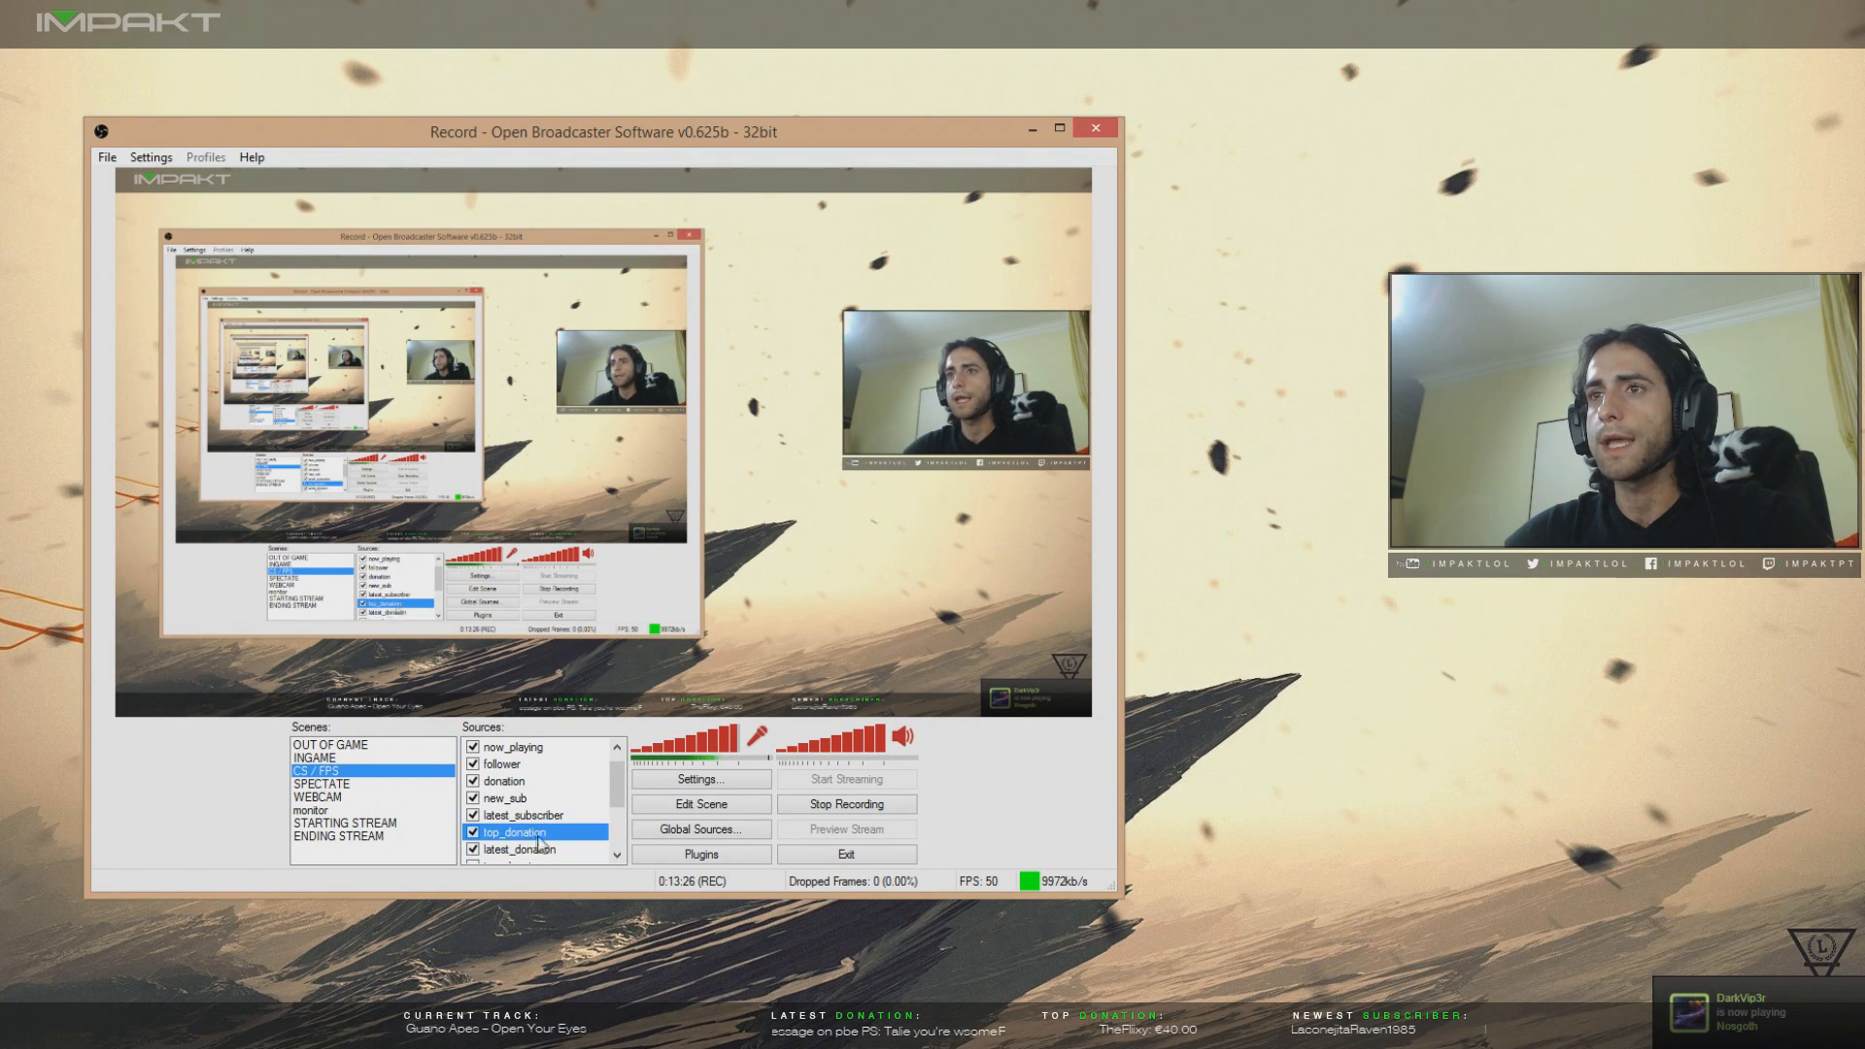
click(525, 817)
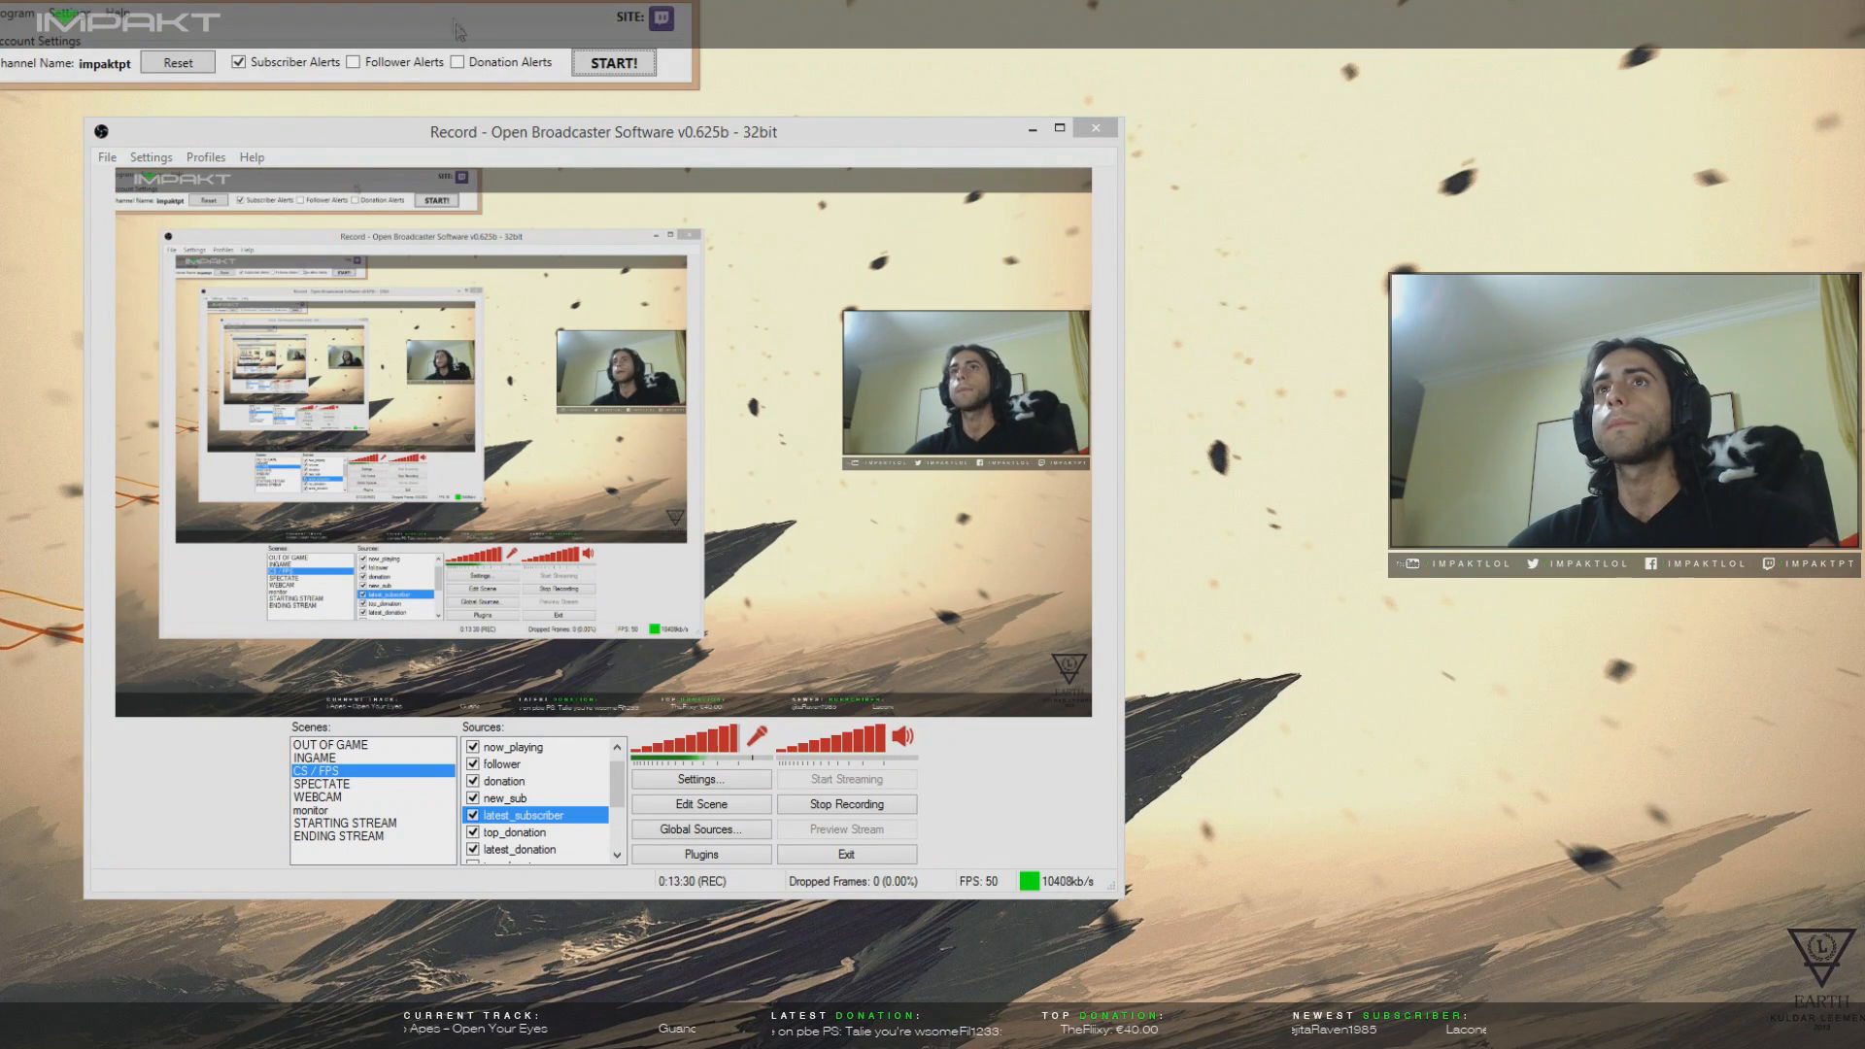
drag(406, 3, 1467, 626)
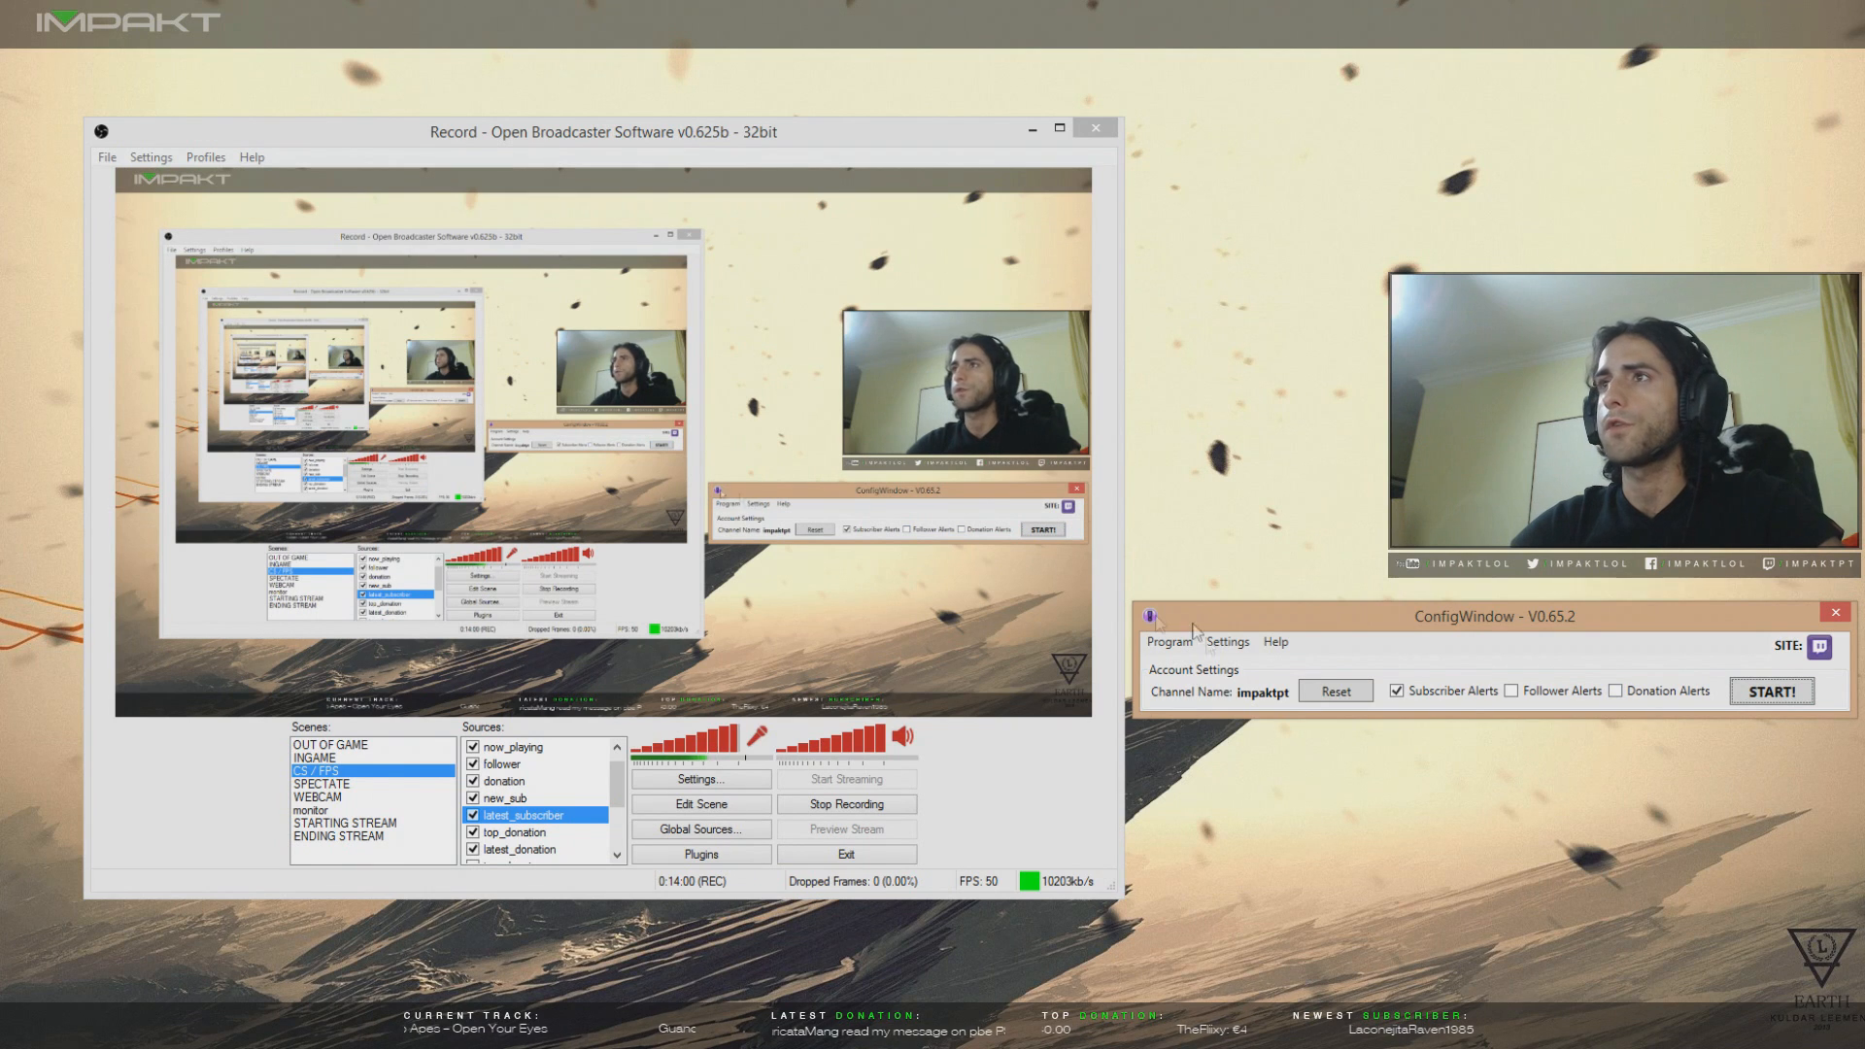
click(1773, 691)
- Look over the source types that can be added from the new_sub source, including CLR Browser
click(499, 798)
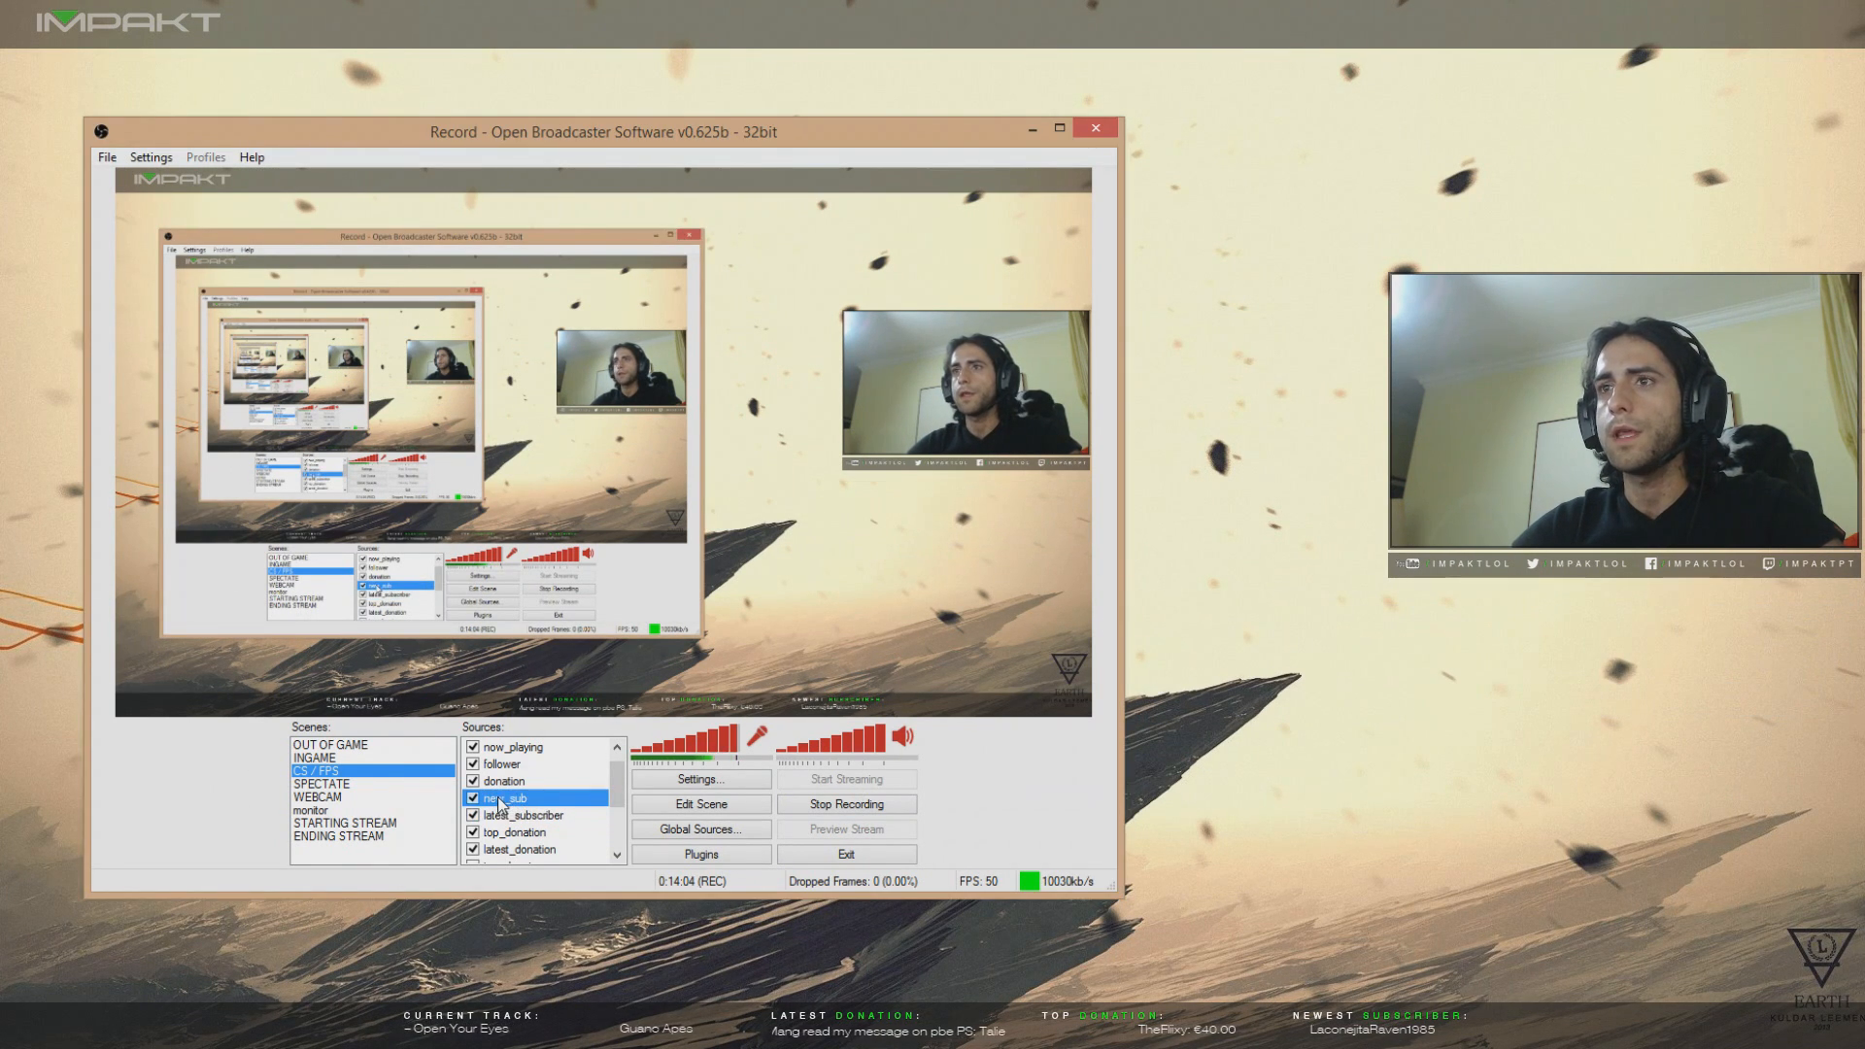
right_click(499, 800)
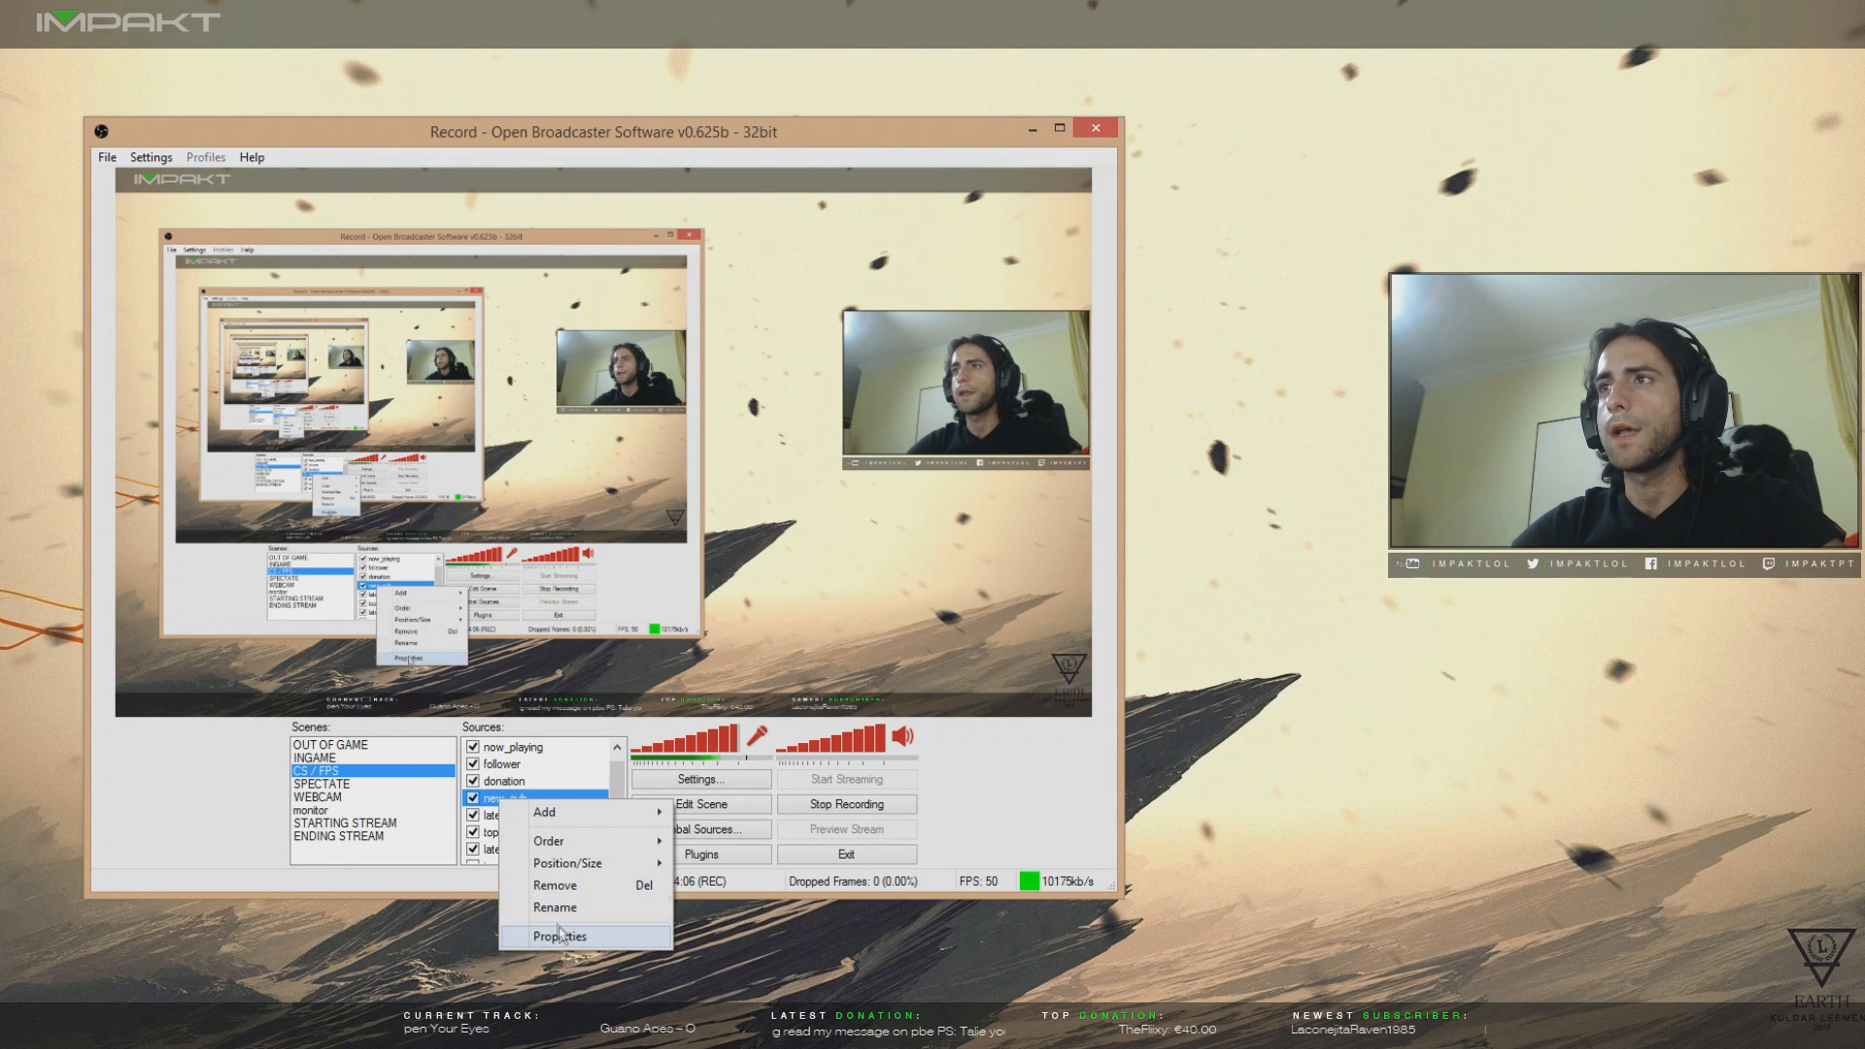
click(492, 799)
right_click(493, 799)
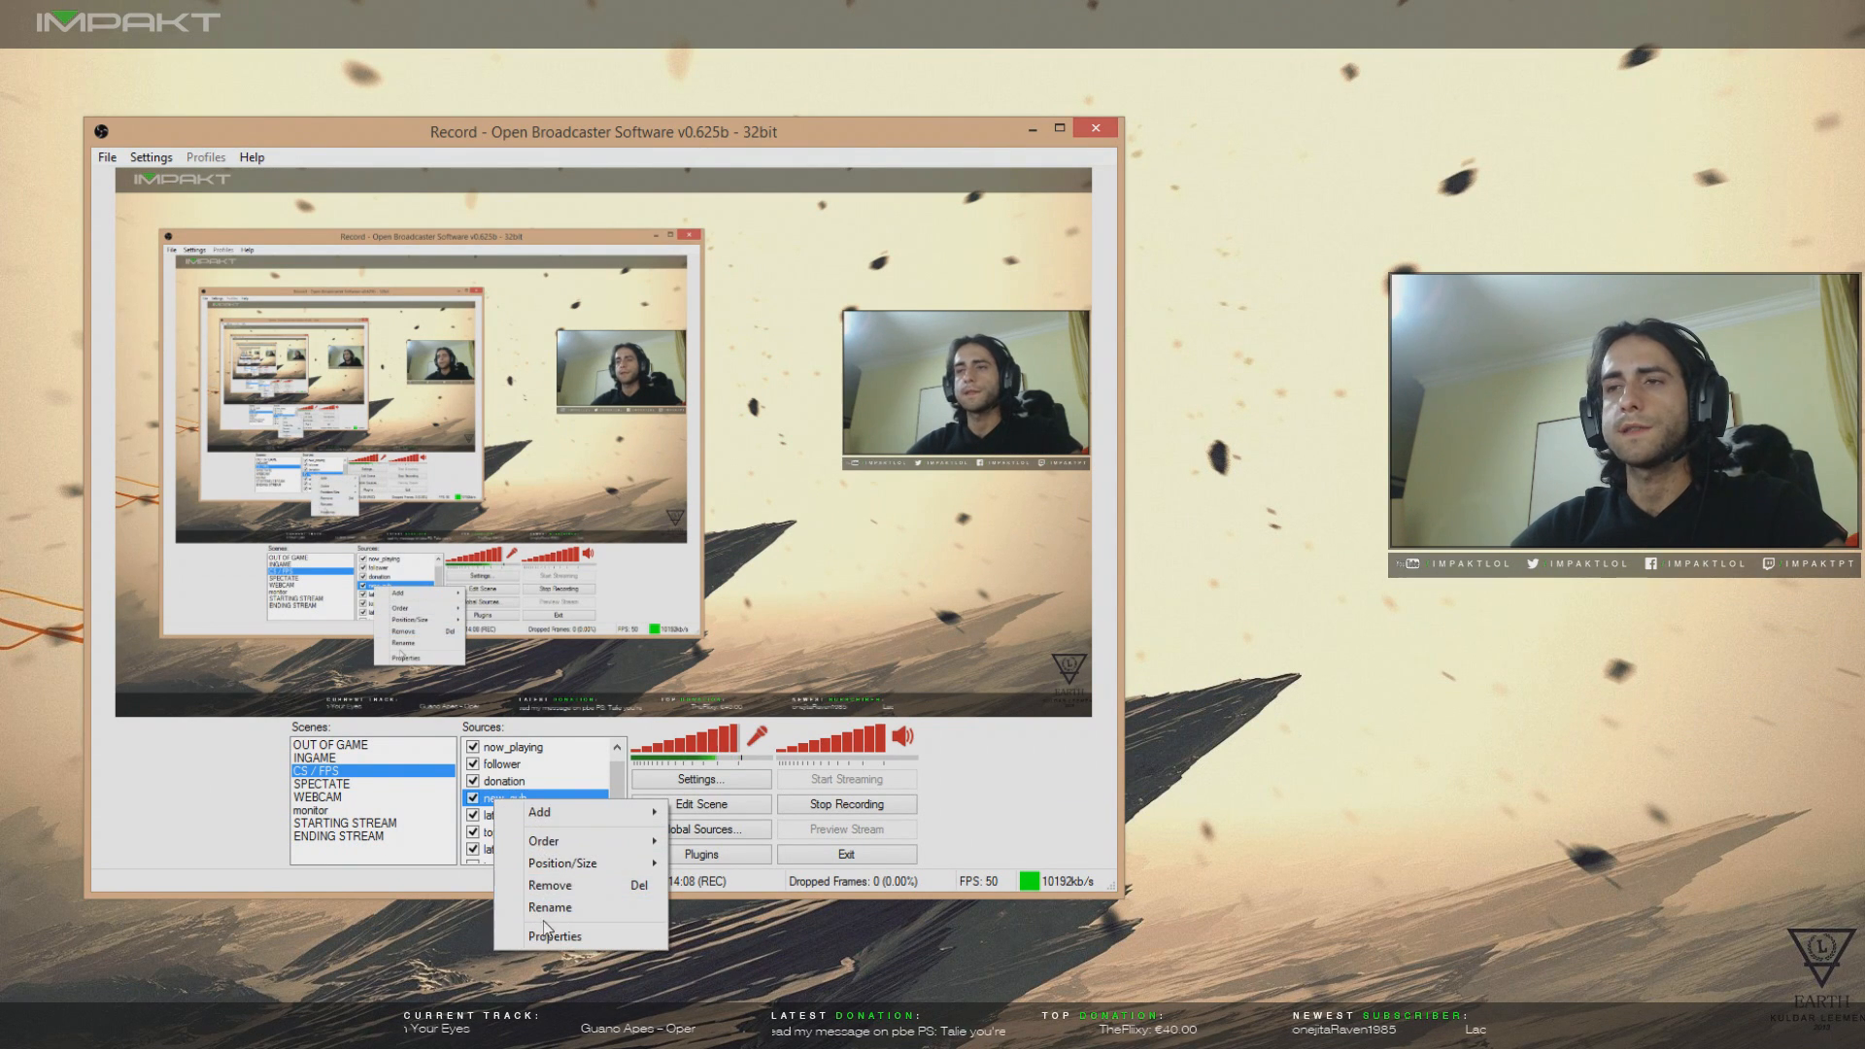
mouse_move(575, 811)
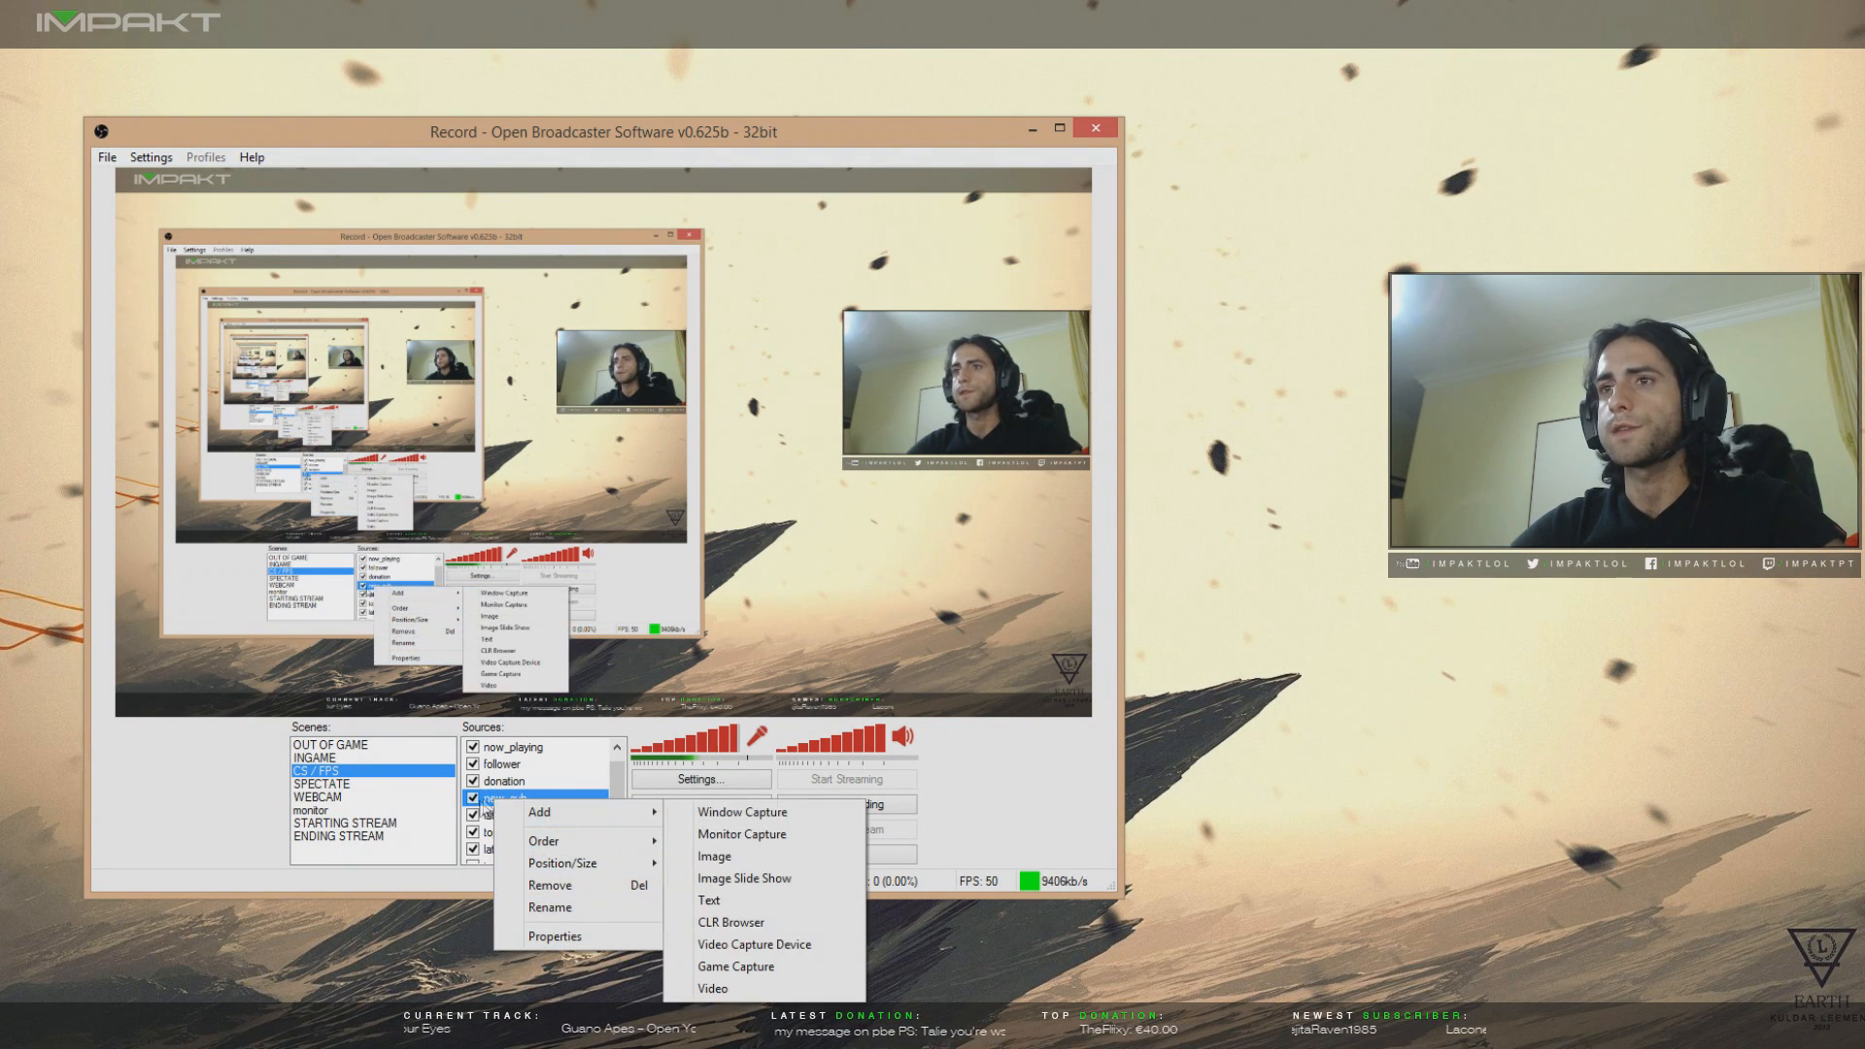
click(473, 798)
- Append "&preview=true" to the new_sub CLR Browser source's URL and apply it to test the subscriber alert
right_click(506, 798)
click(544, 939)
drag(769, 394, 866, 466)
click(826, 393)
text(&creview=true)
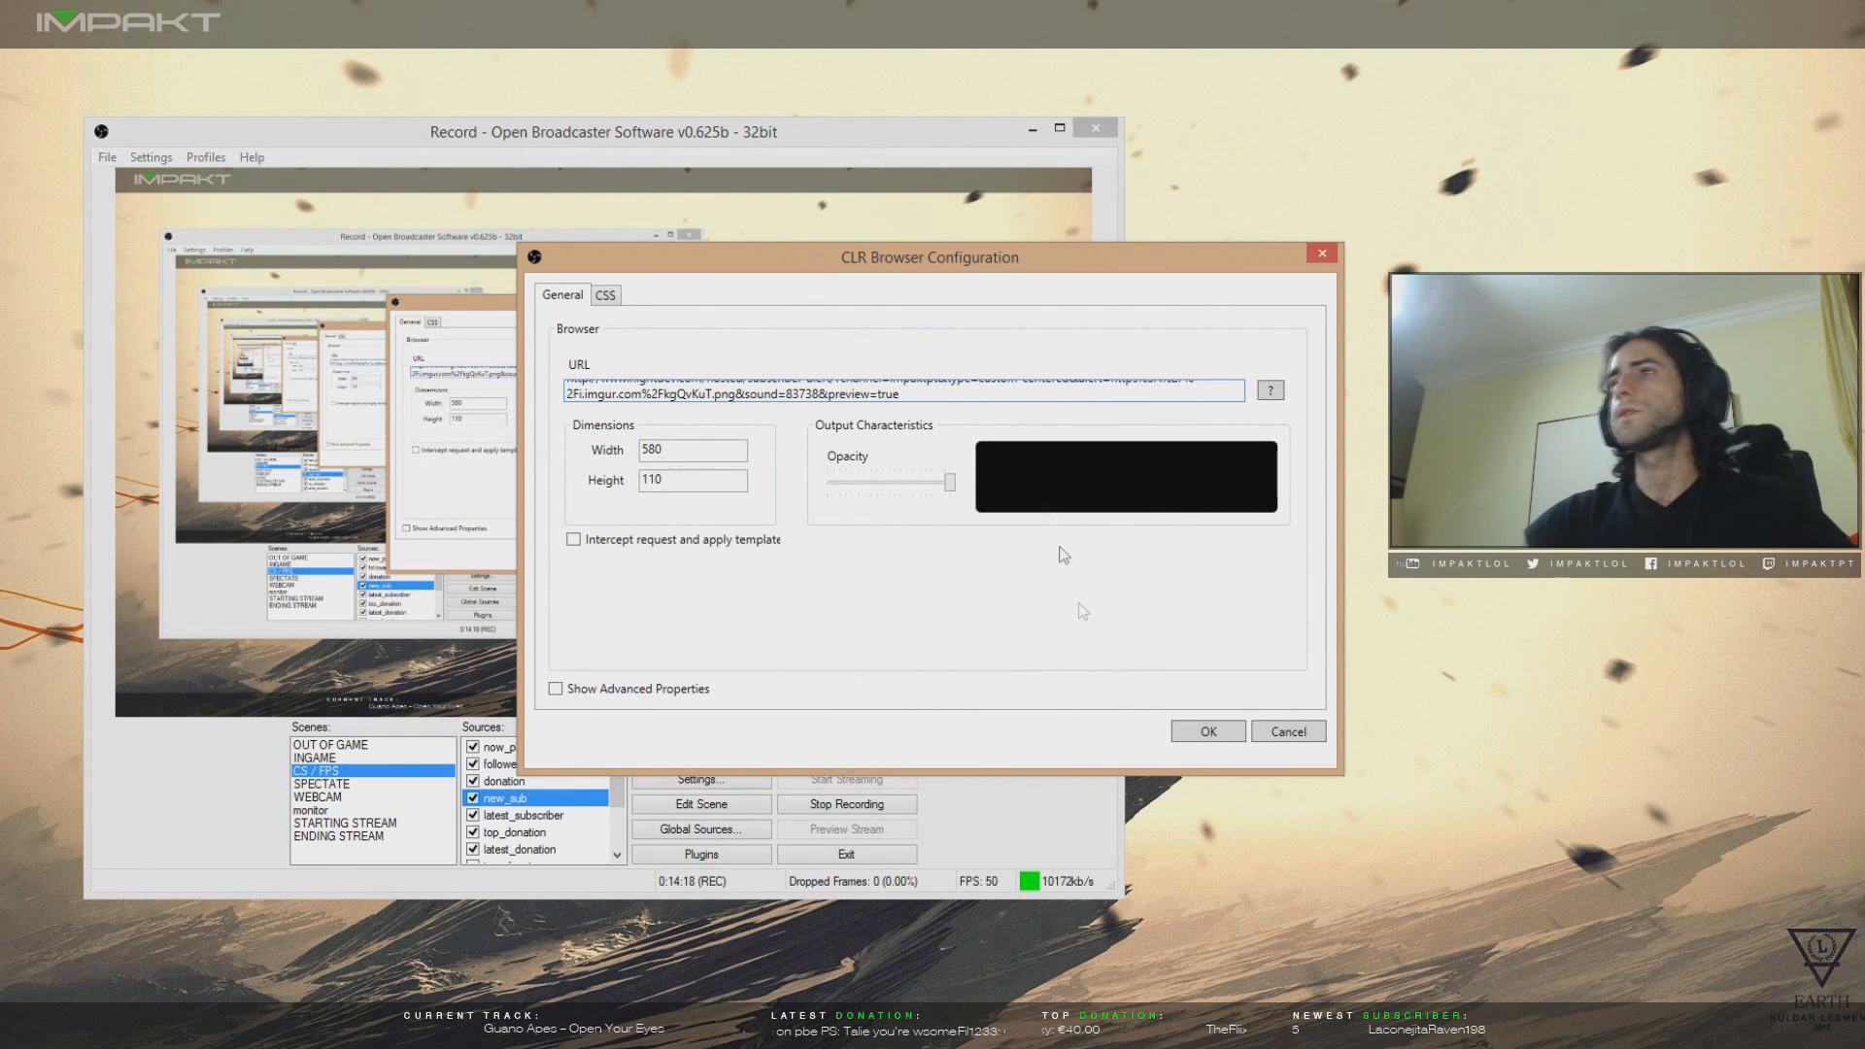
drag(919, 267, 588, 285)
click(865, 747)
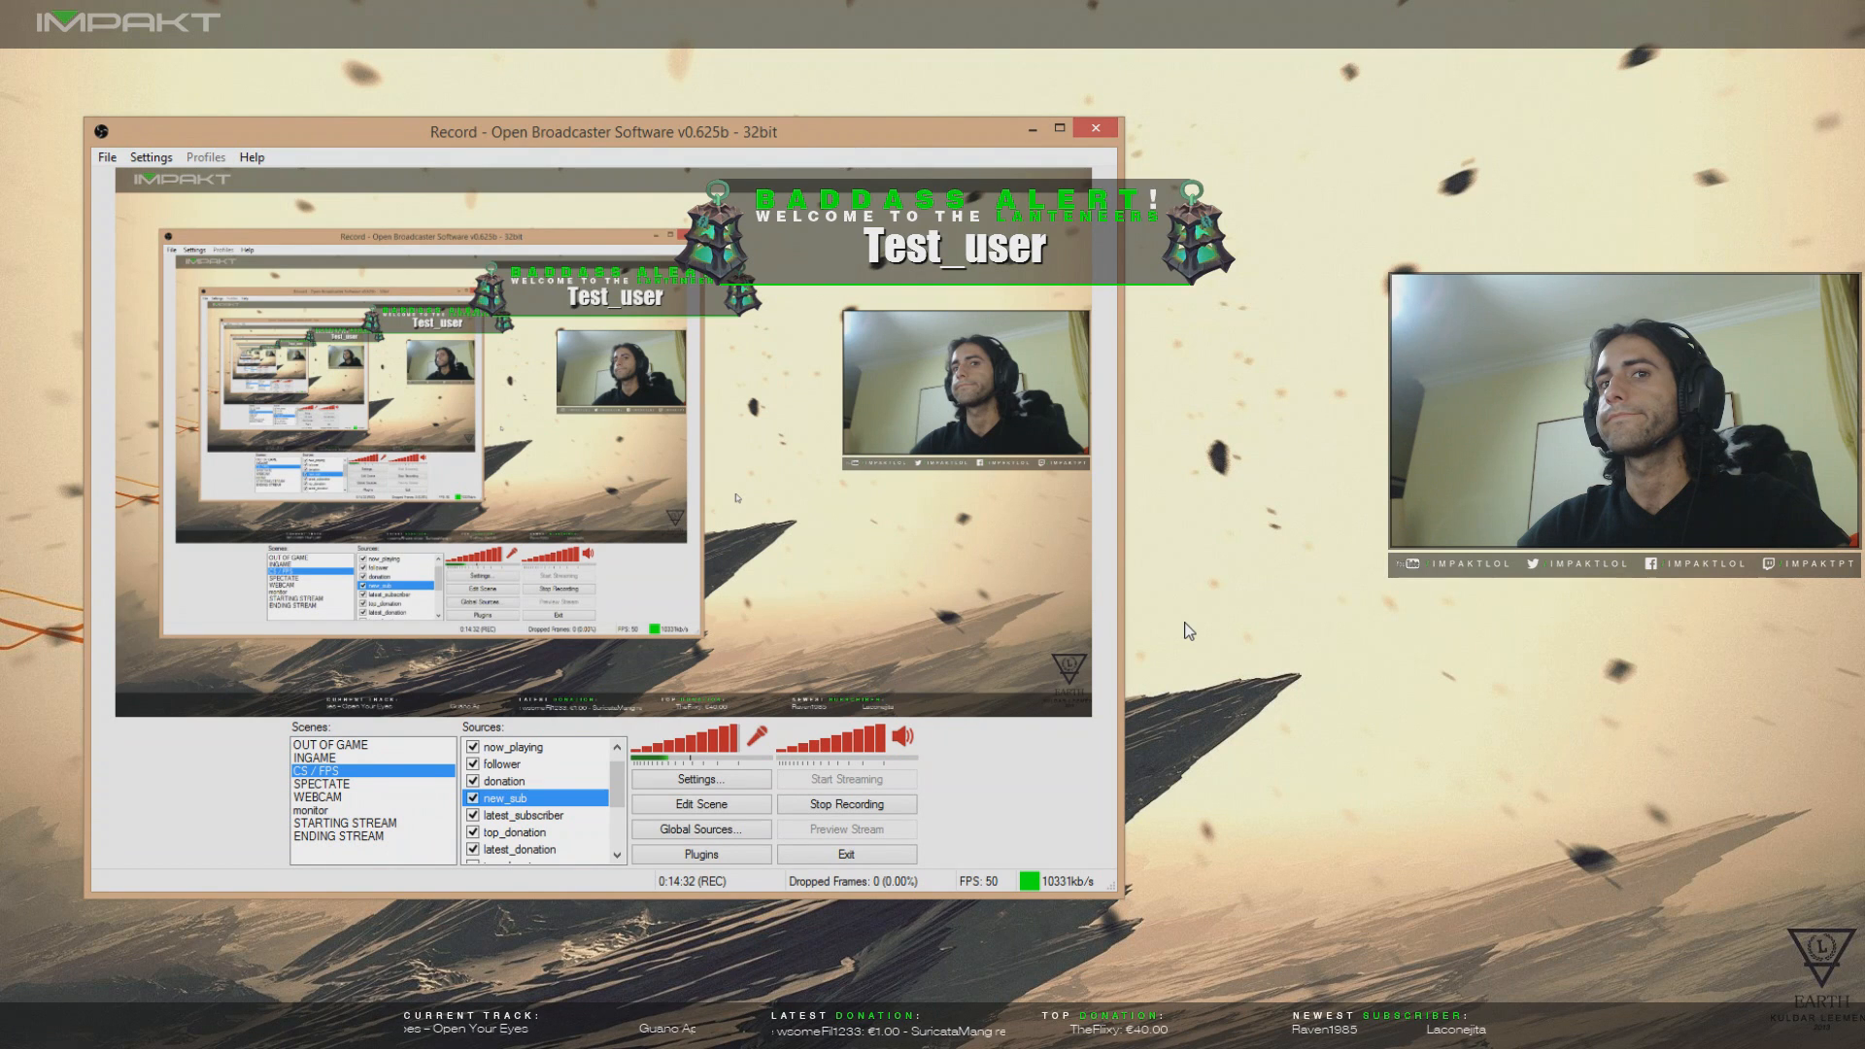
- Remove "&preview=true" from the end of the new_sub source's URL and apply the configuration
right_click(511, 789)
click(577, 935)
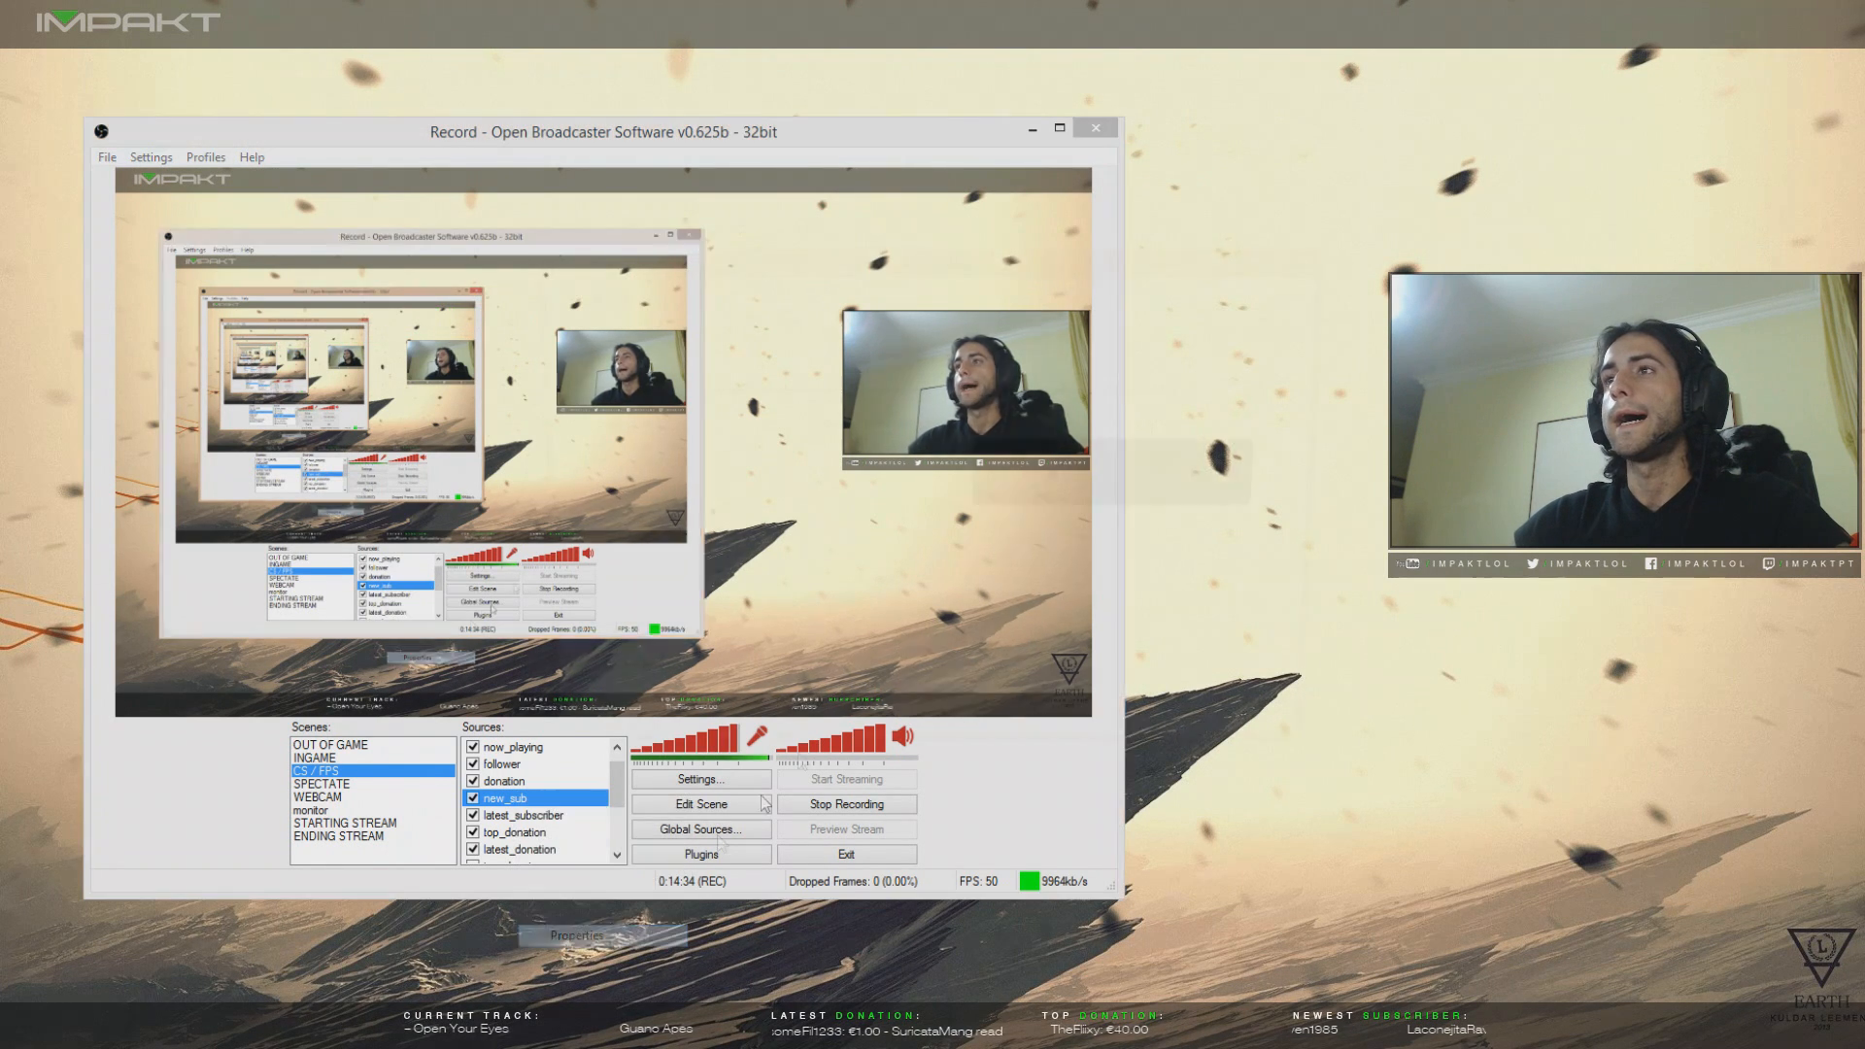
double_click(810, 387)
drag(819, 394, 940, 412)
key(BackSpace)
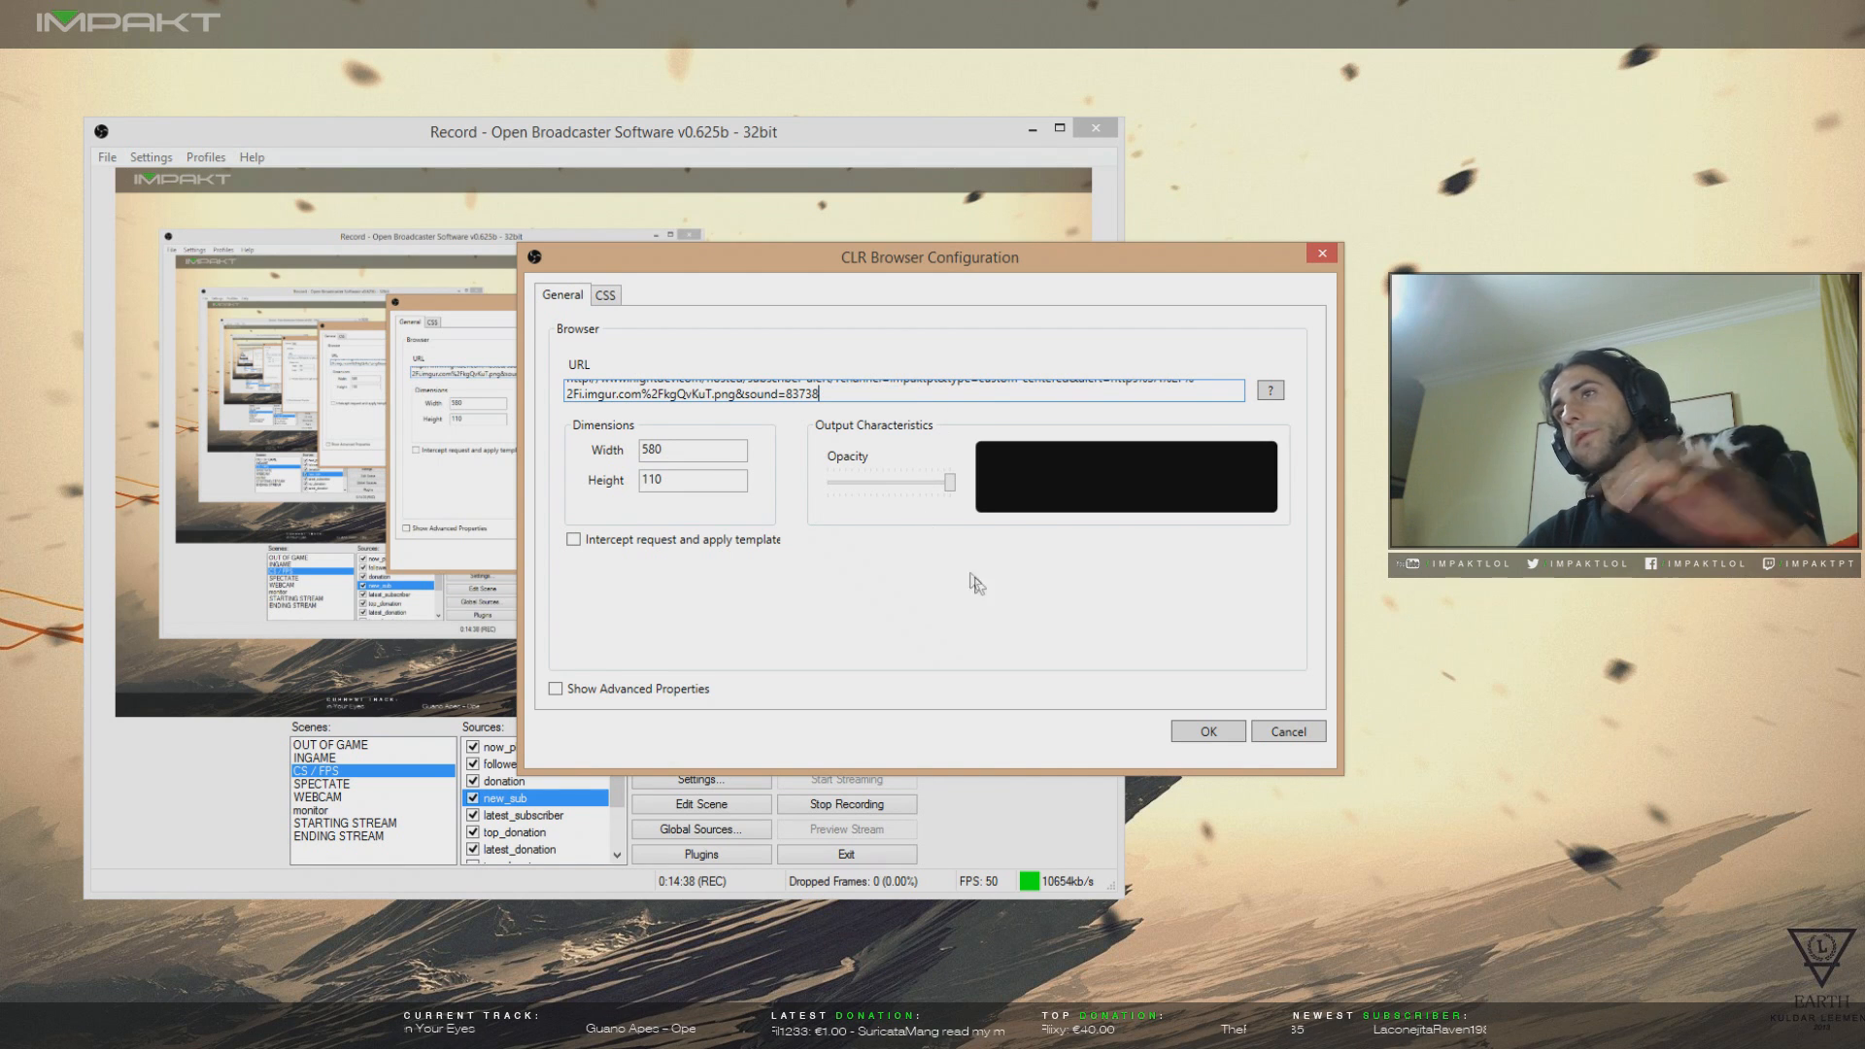
click(1178, 736)
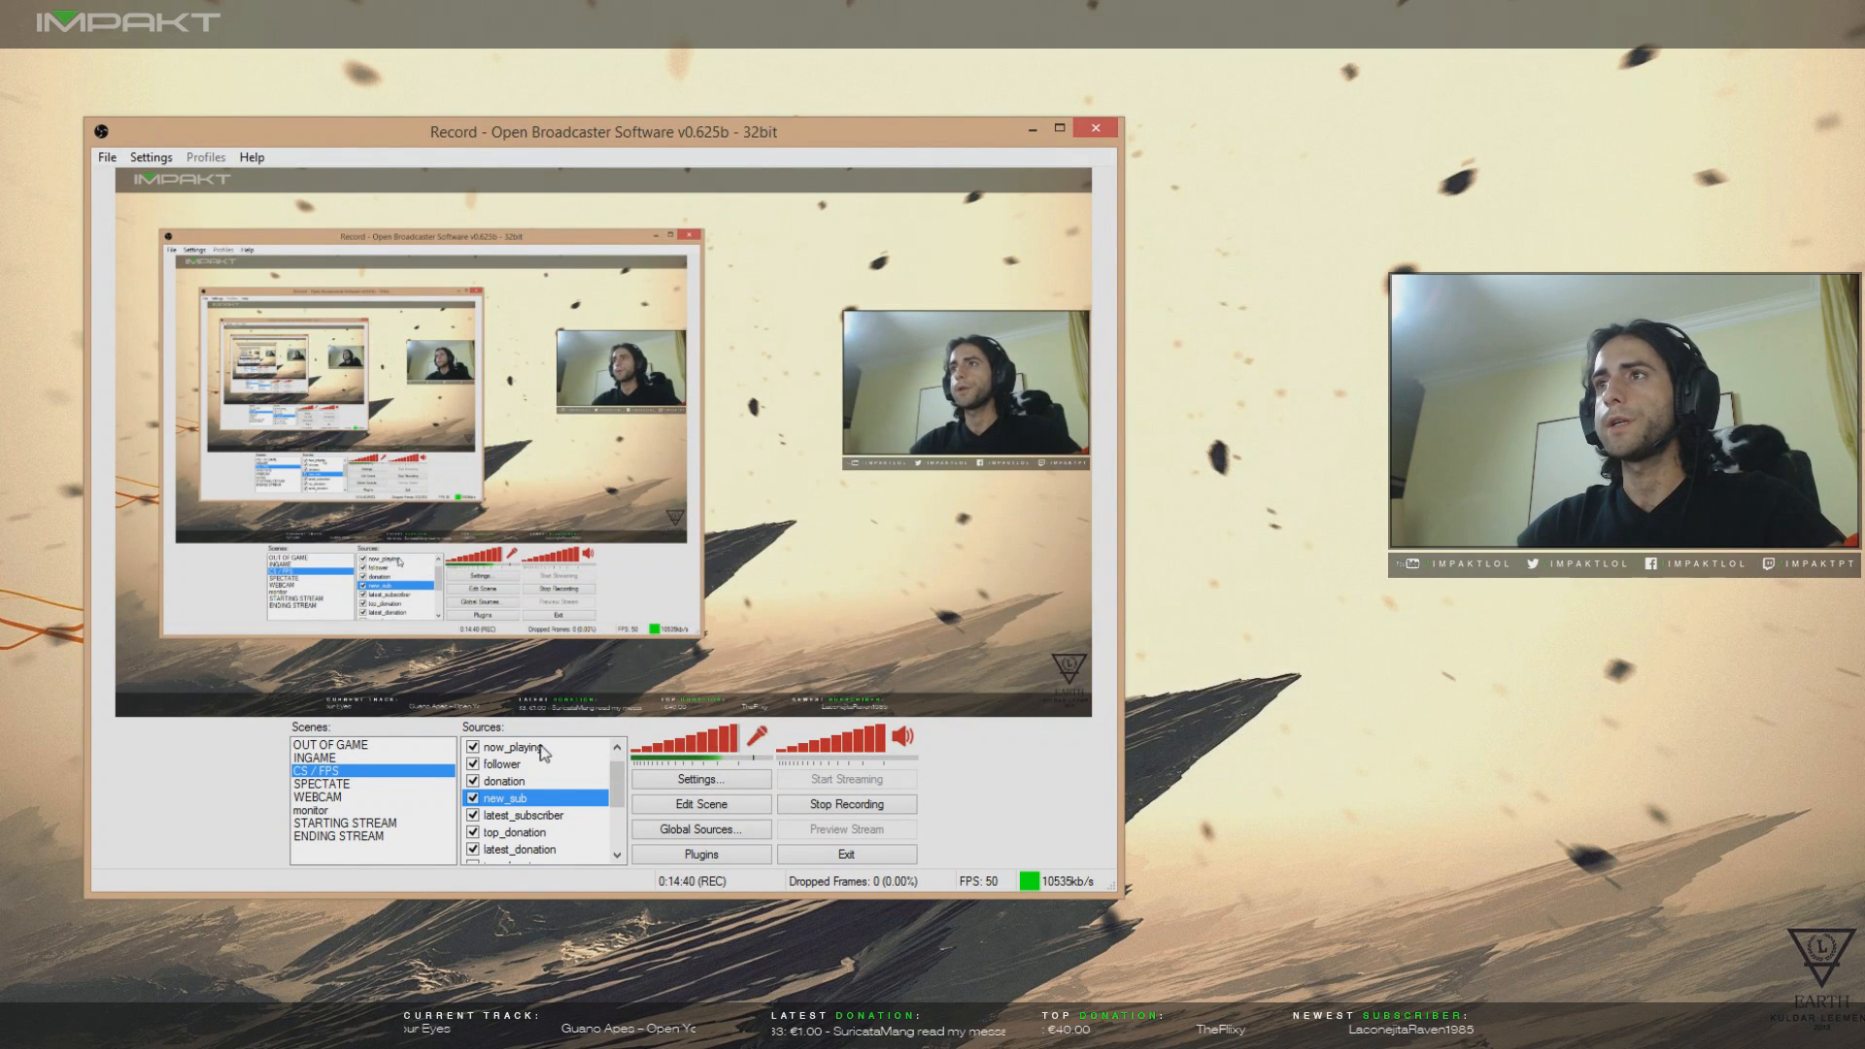
- Add a CLR Browser source named "whatev" to the CS / FPS scene
right_click(511, 804)
mouse_move(578, 813)
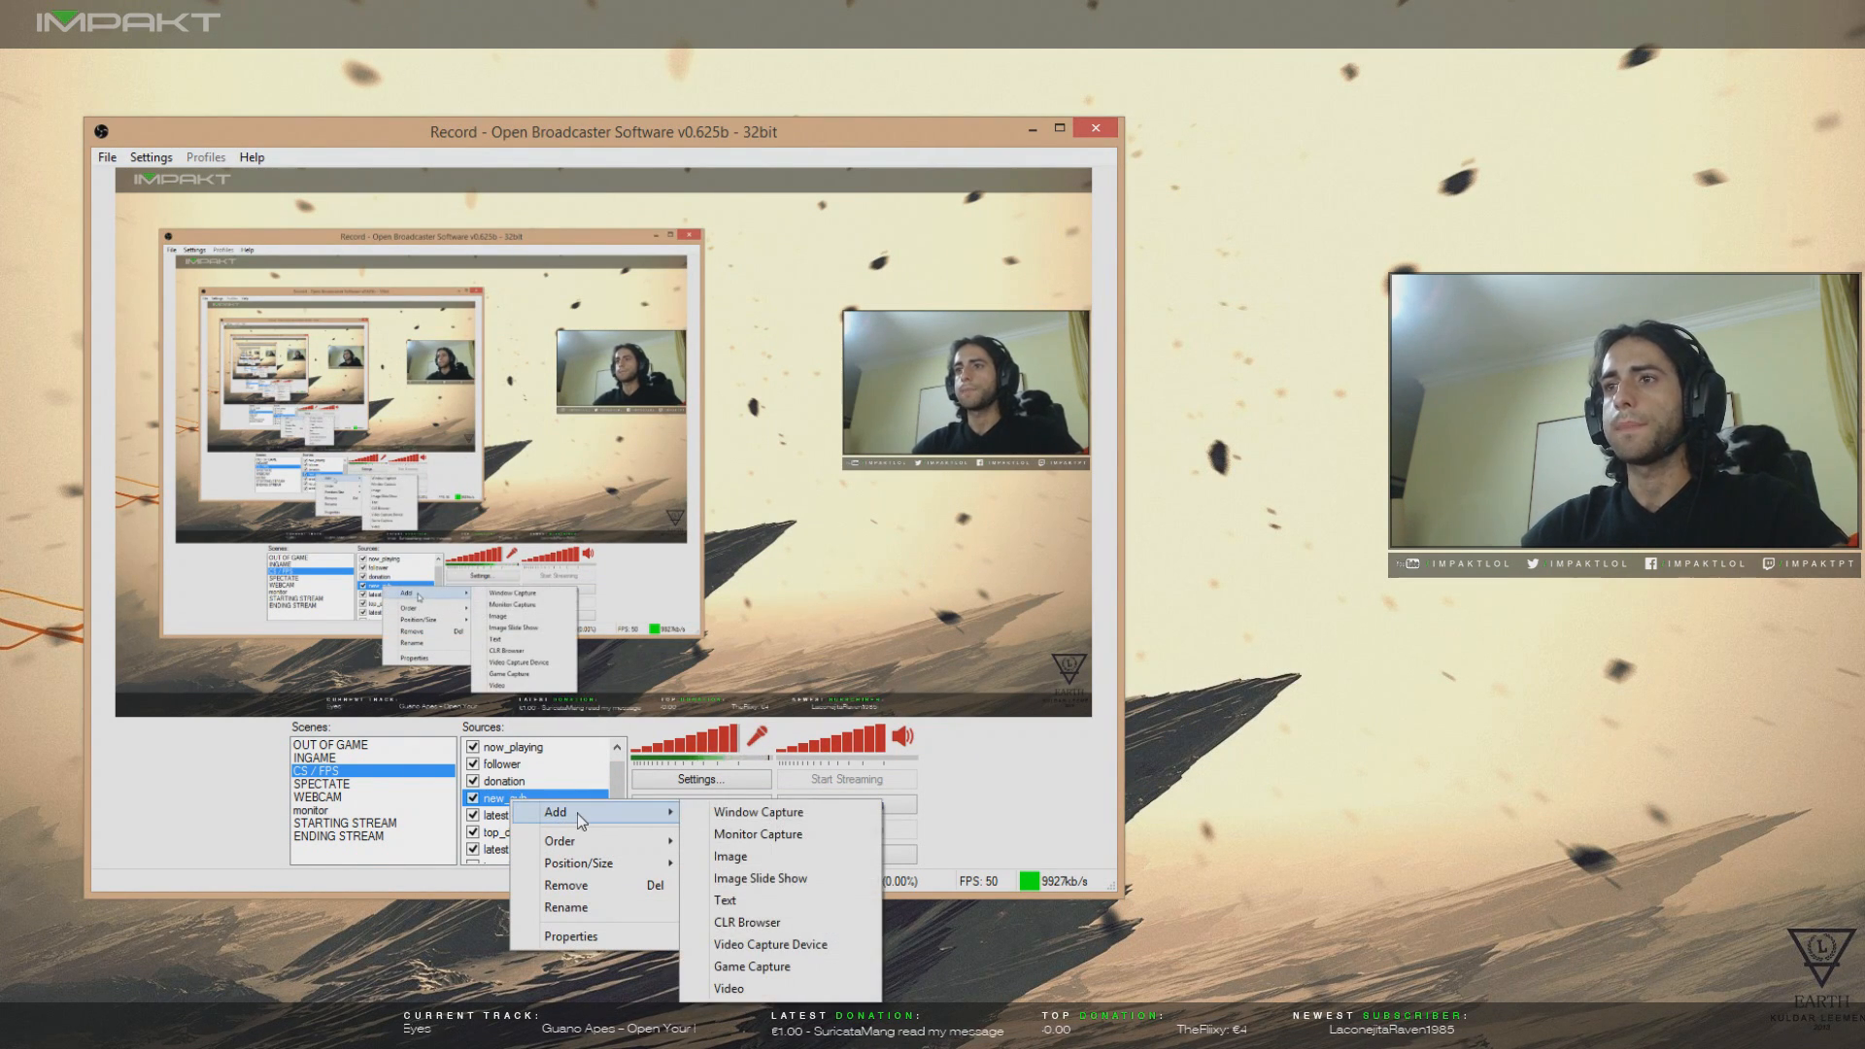
click(733, 922)
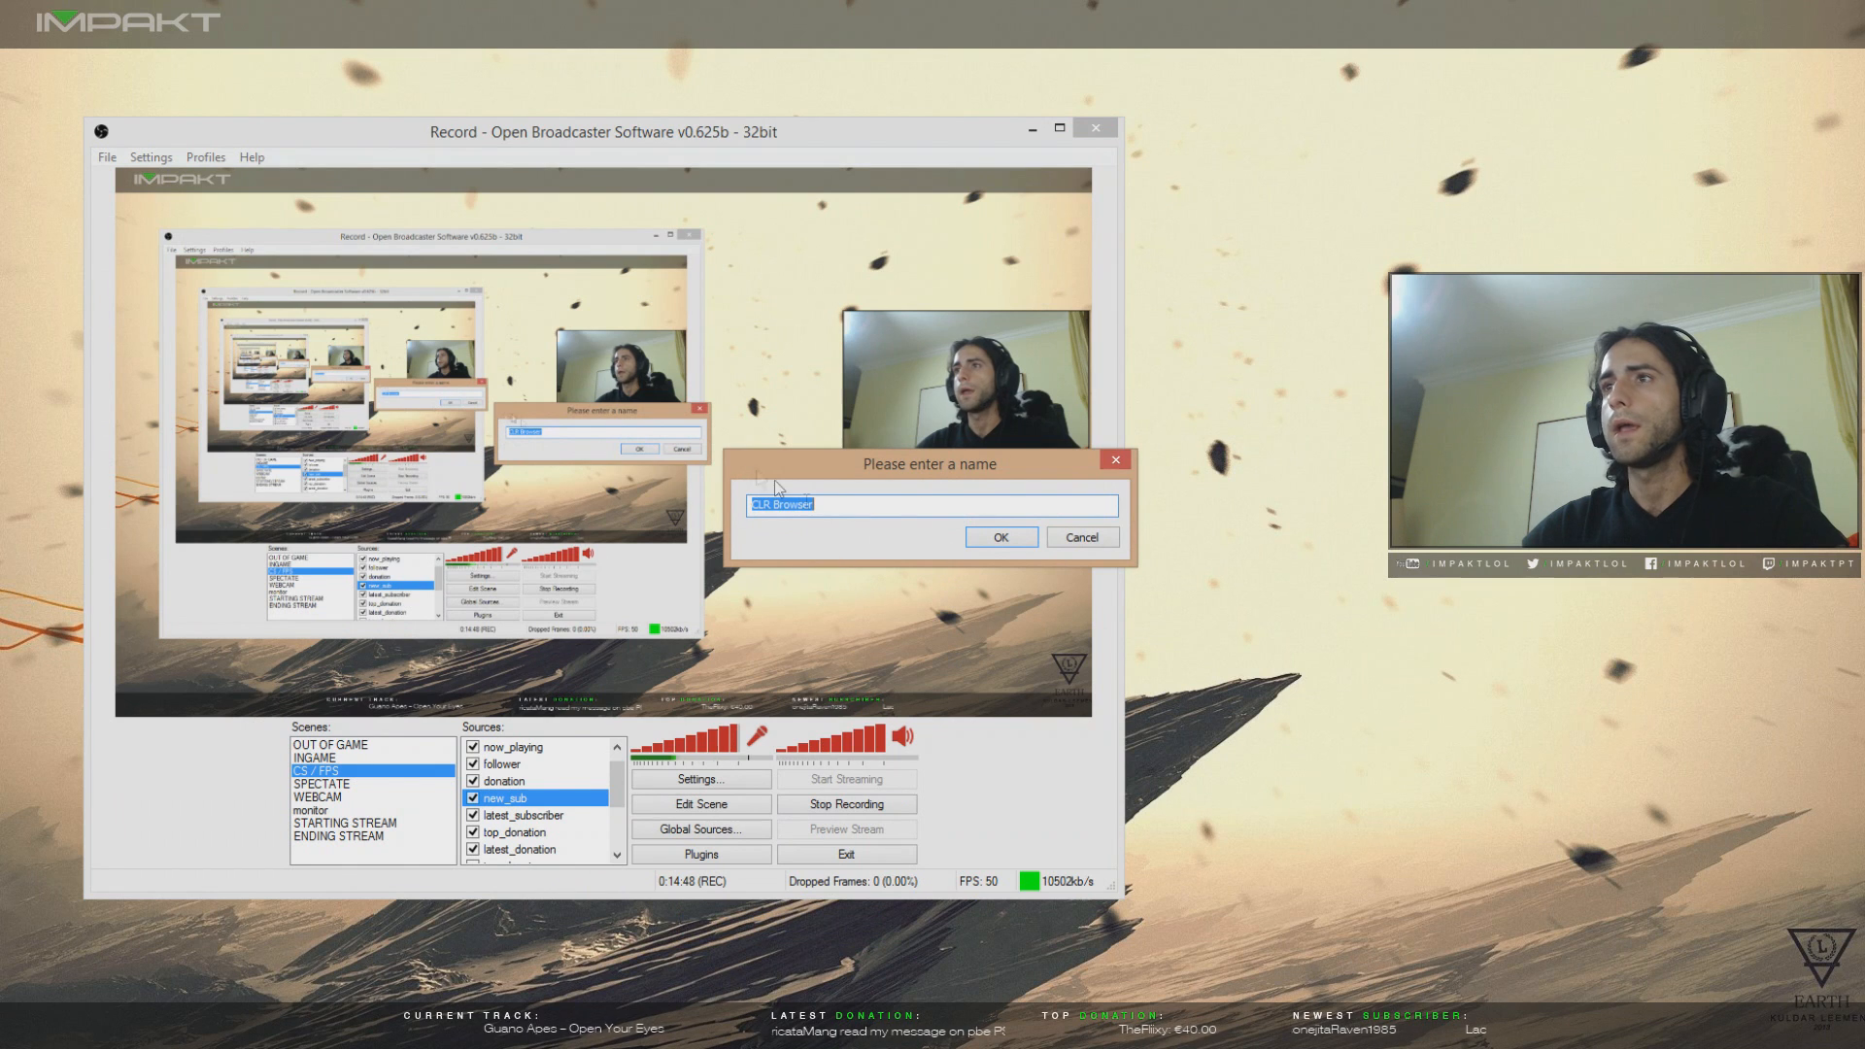
text(whatev)
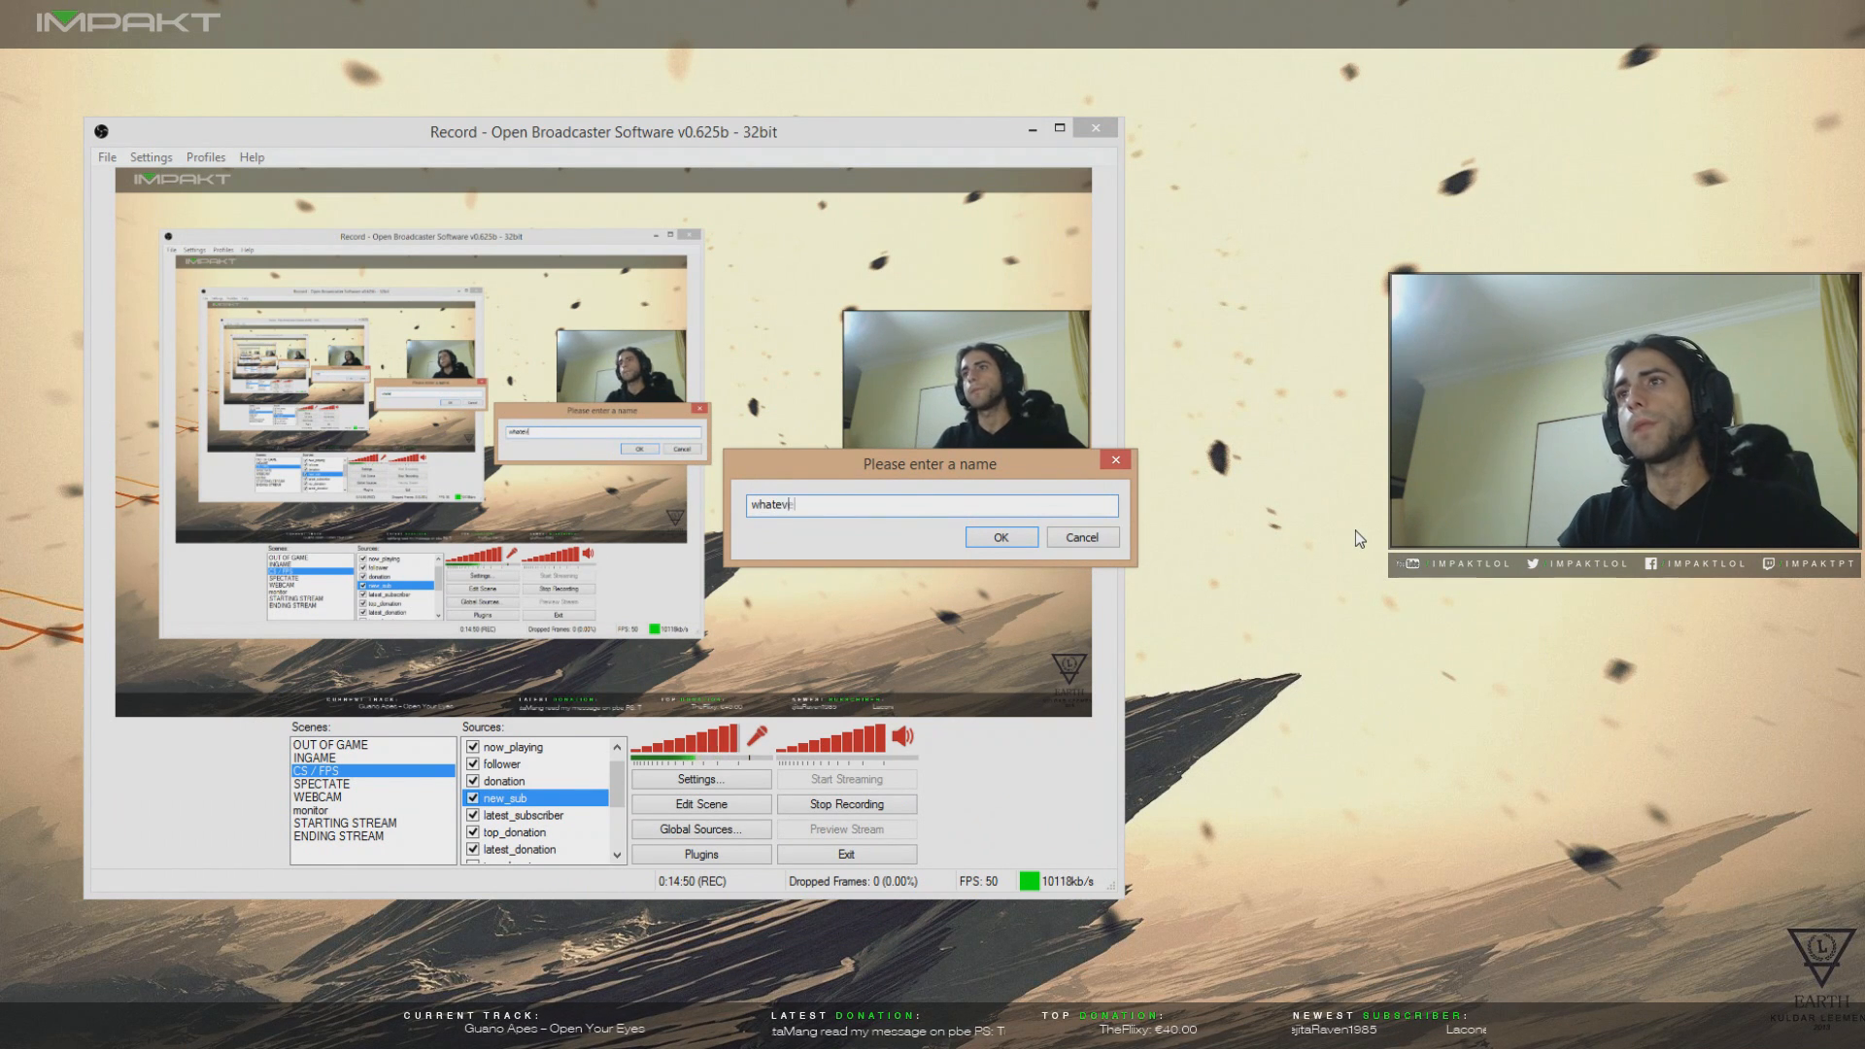
key(Return)
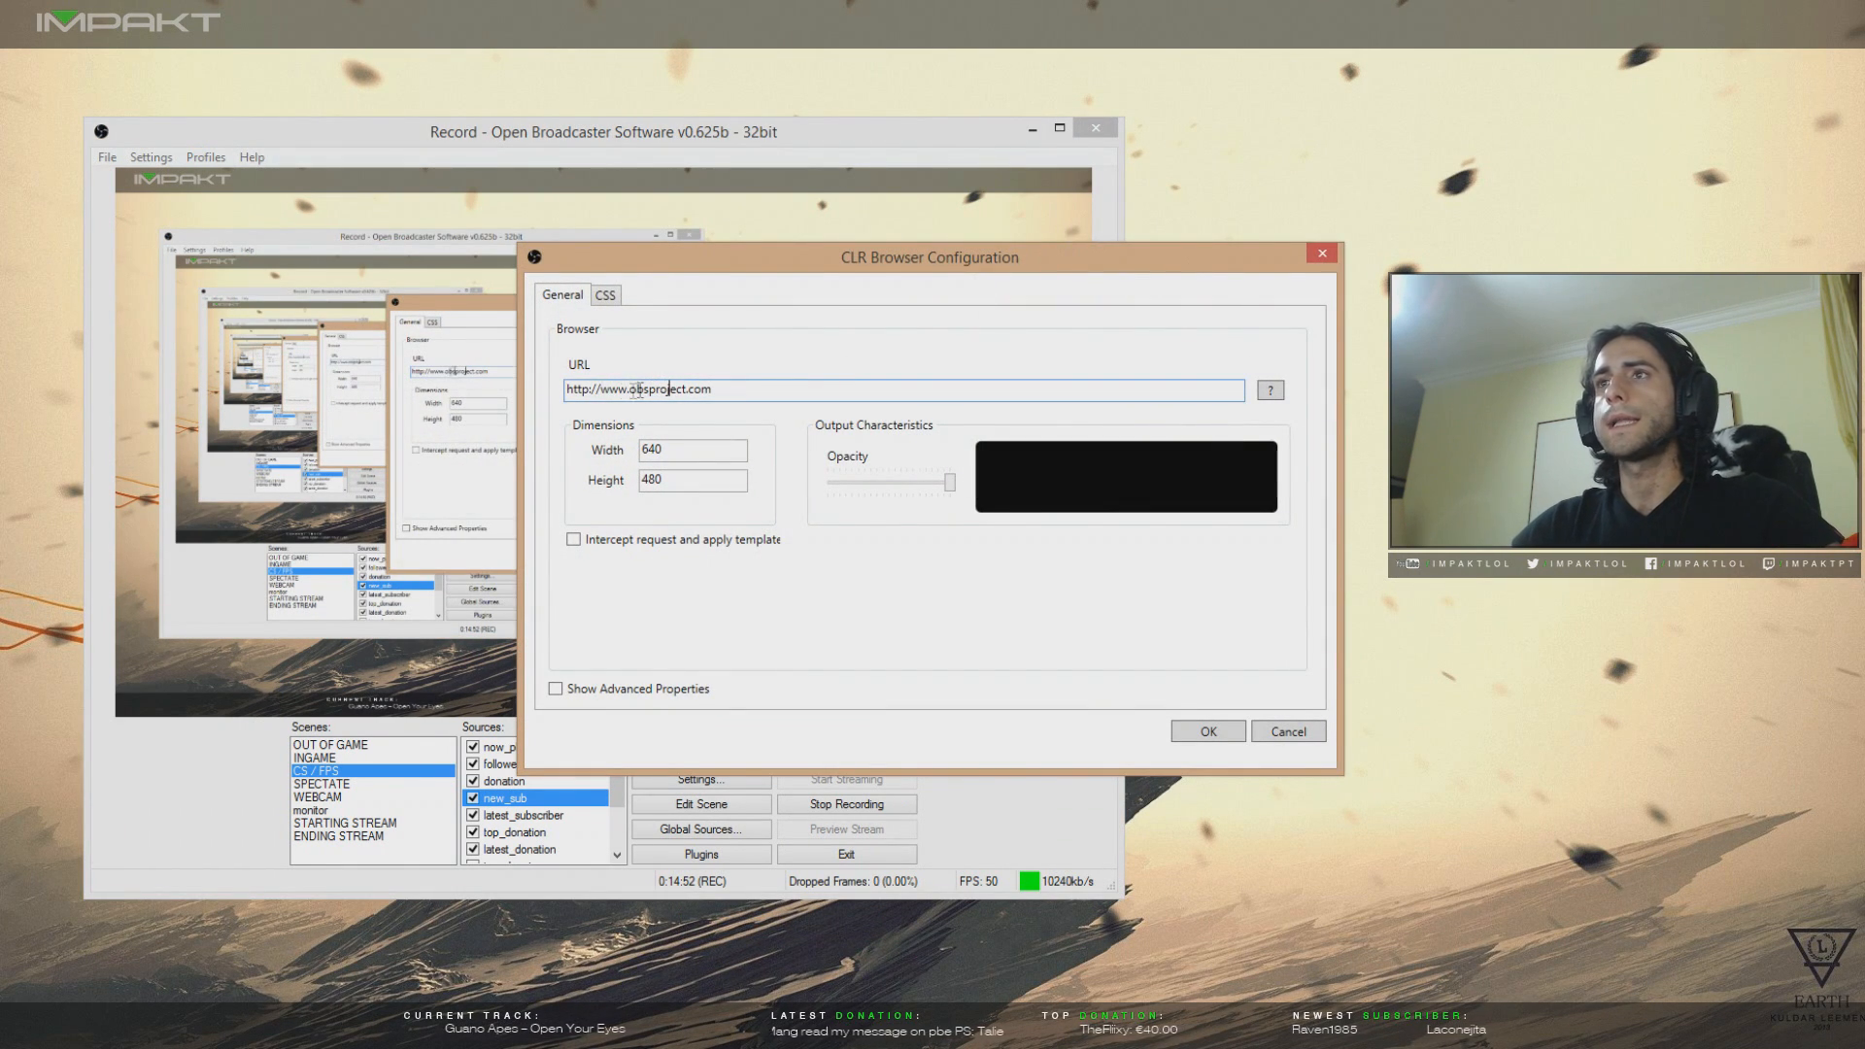
- Look over the new CLR Browser source's URL, dimensions and CSS, cancel its configuration, and look through the source list
drag(570, 388, 711, 392)
click(689, 396)
click(686, 445)
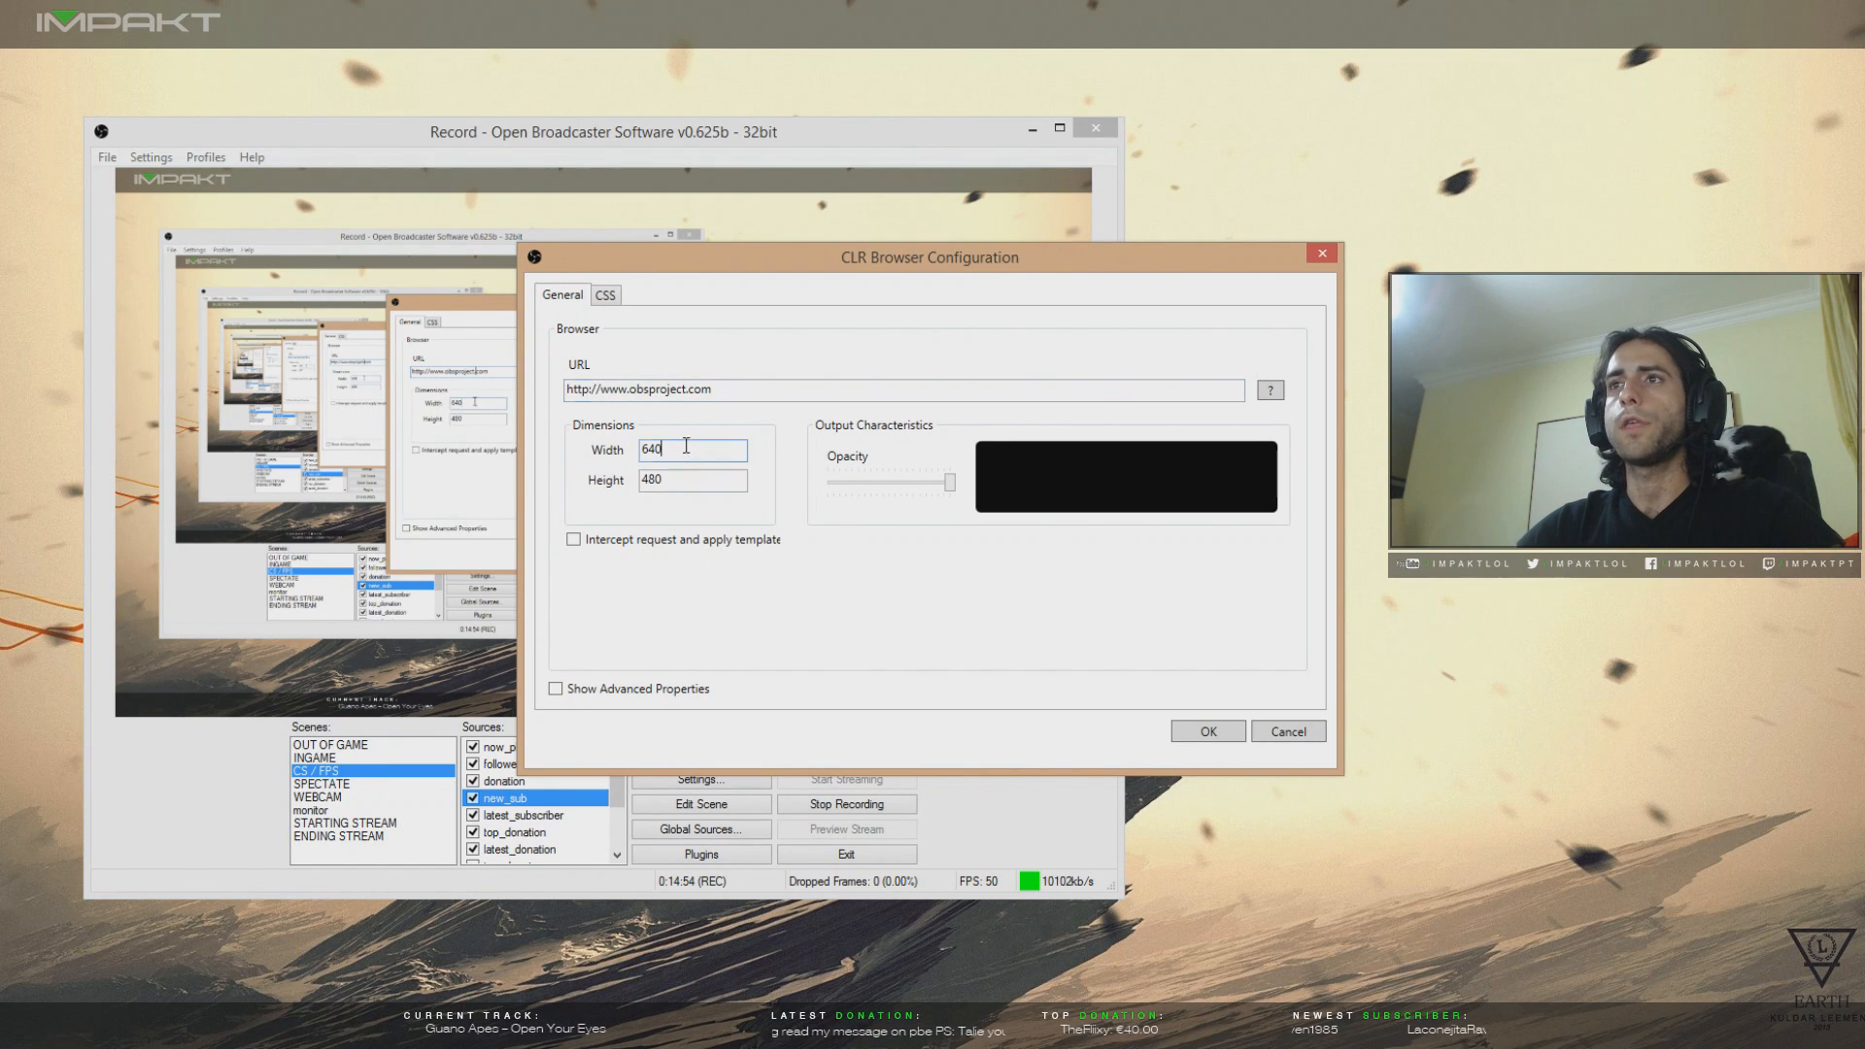
click(606, 295)
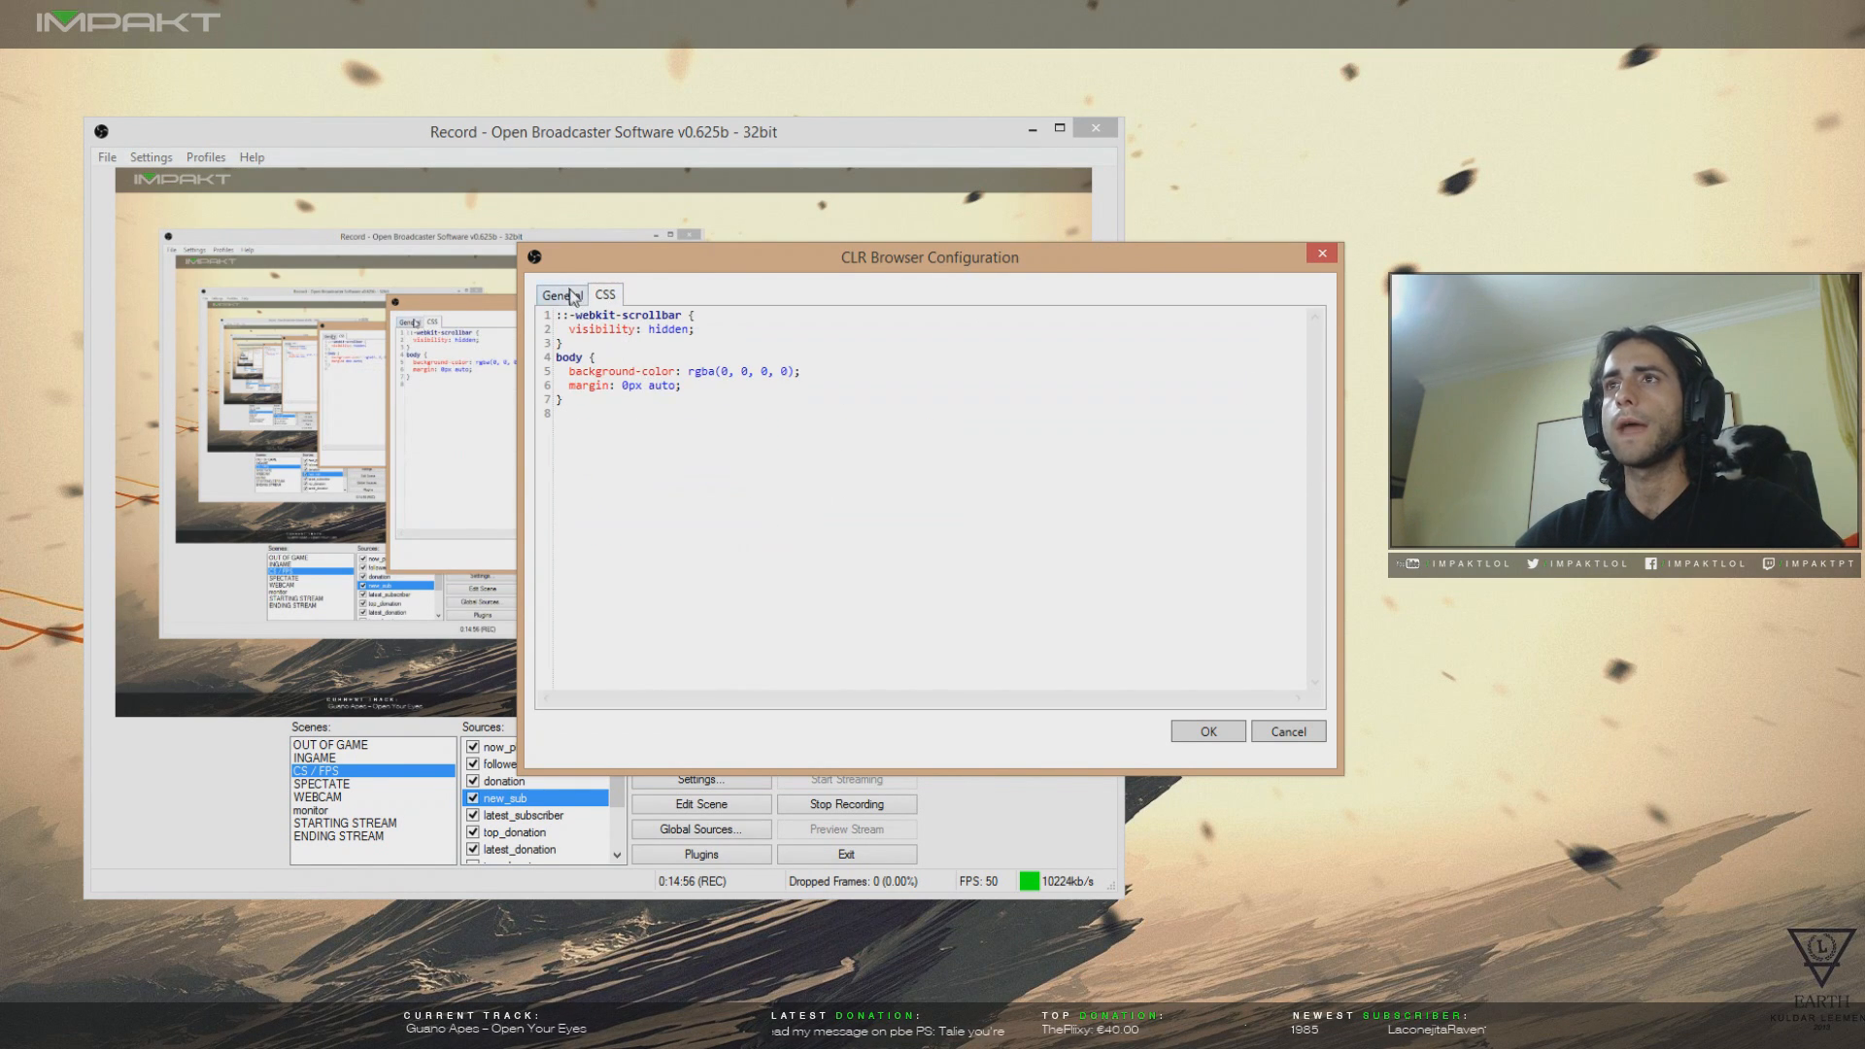
click(571, 296)
click(605, 294)
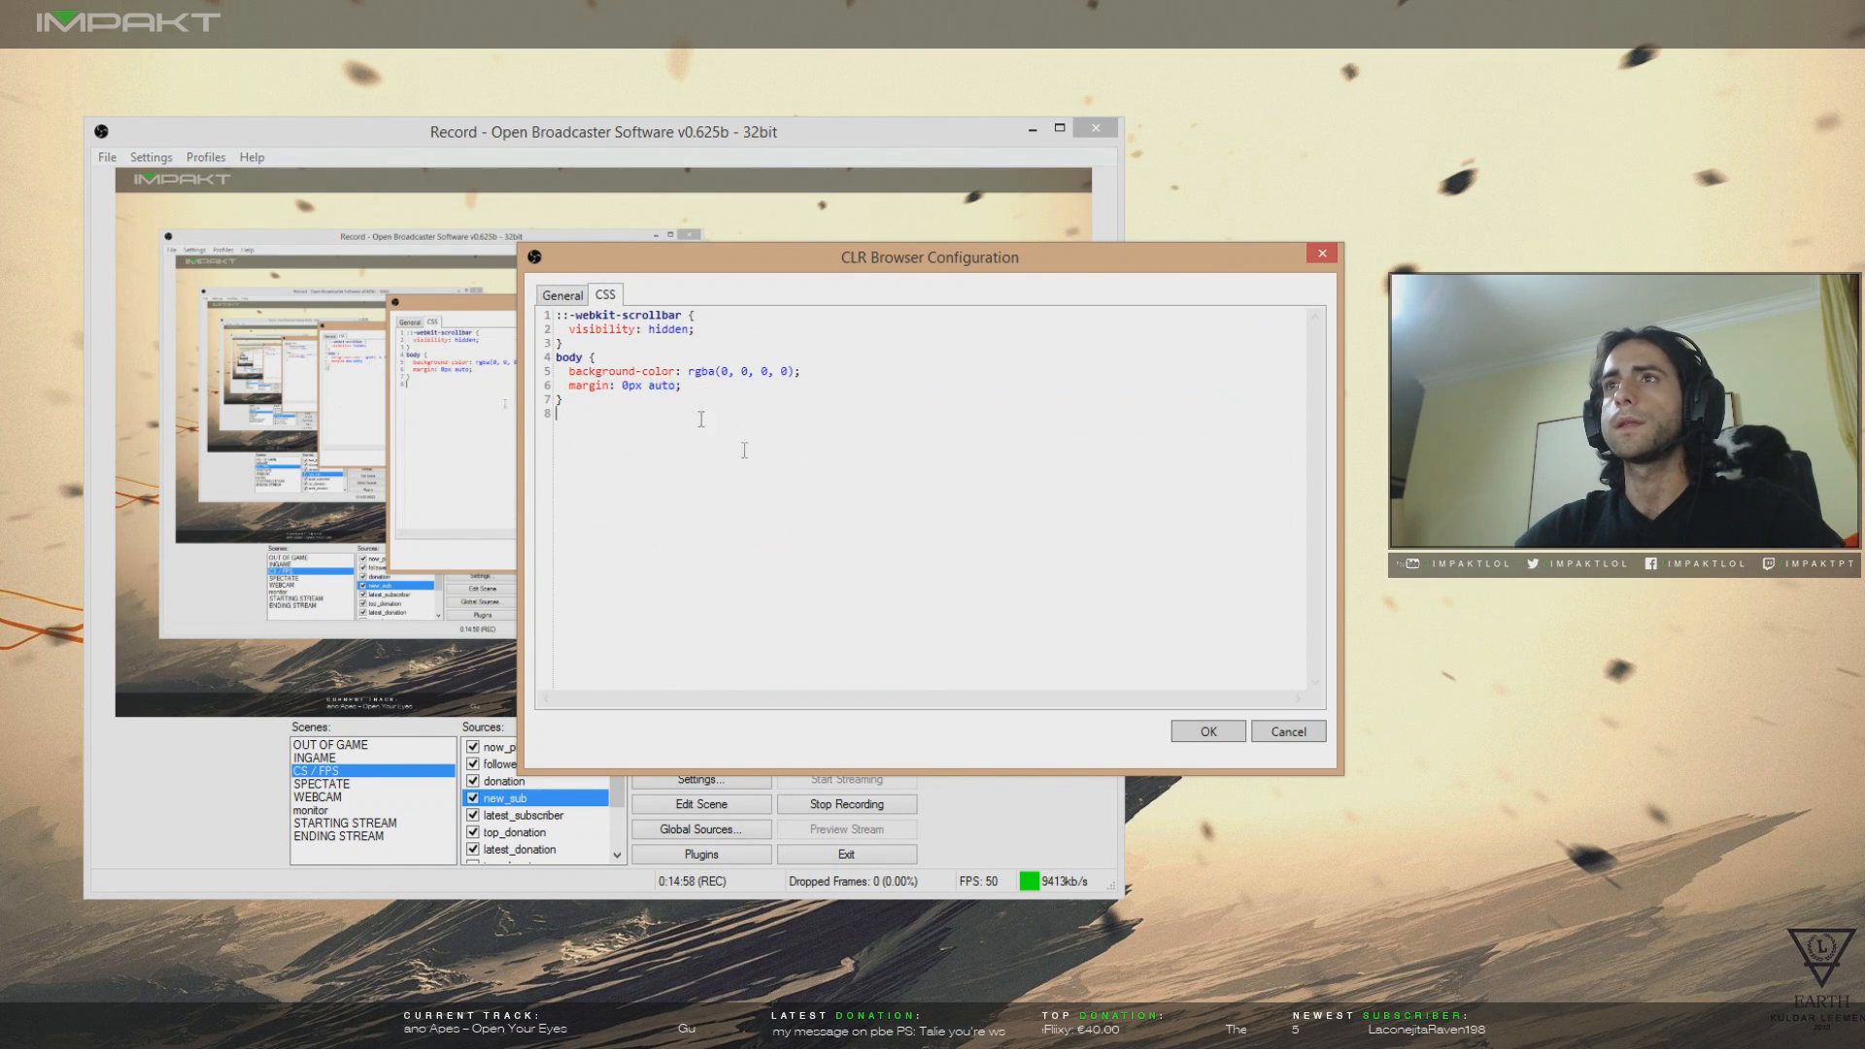
key(ctrl+a)
click(604, 340)
click(564, 294)
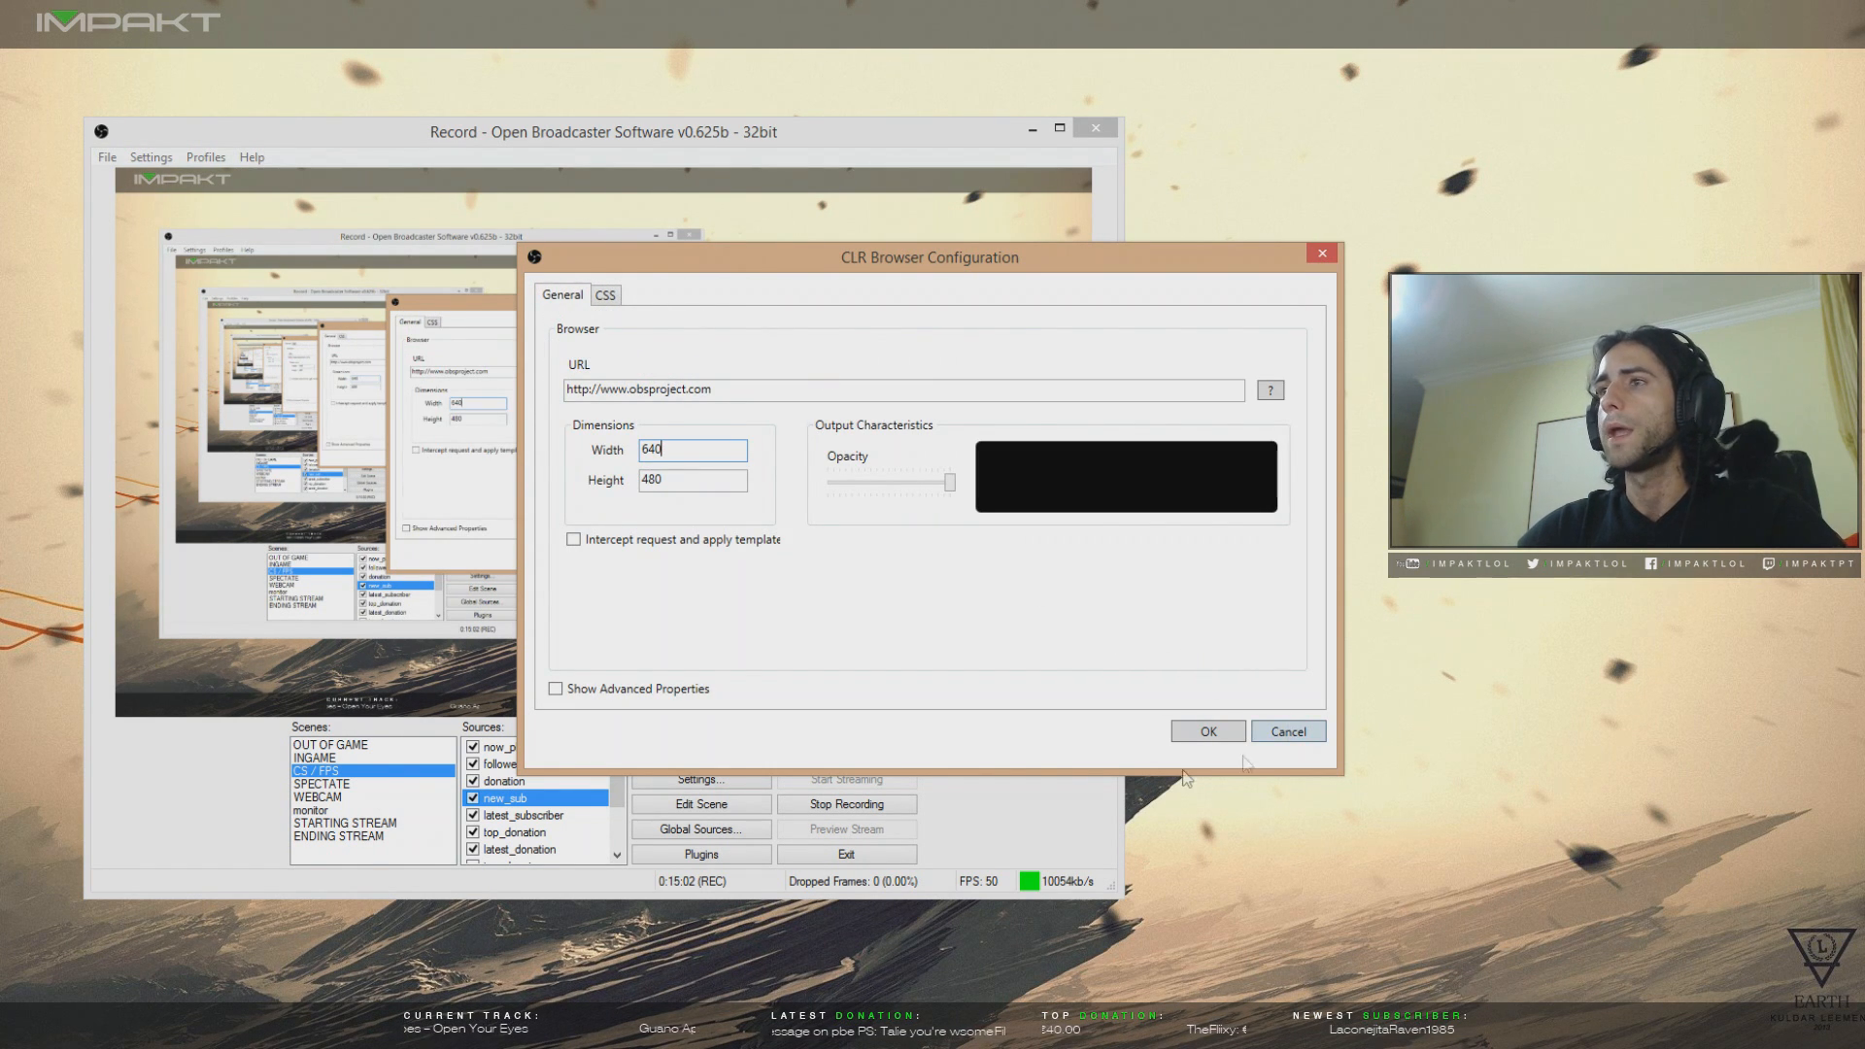
click(1268, 743)
scroll(622, 835, down, 3)
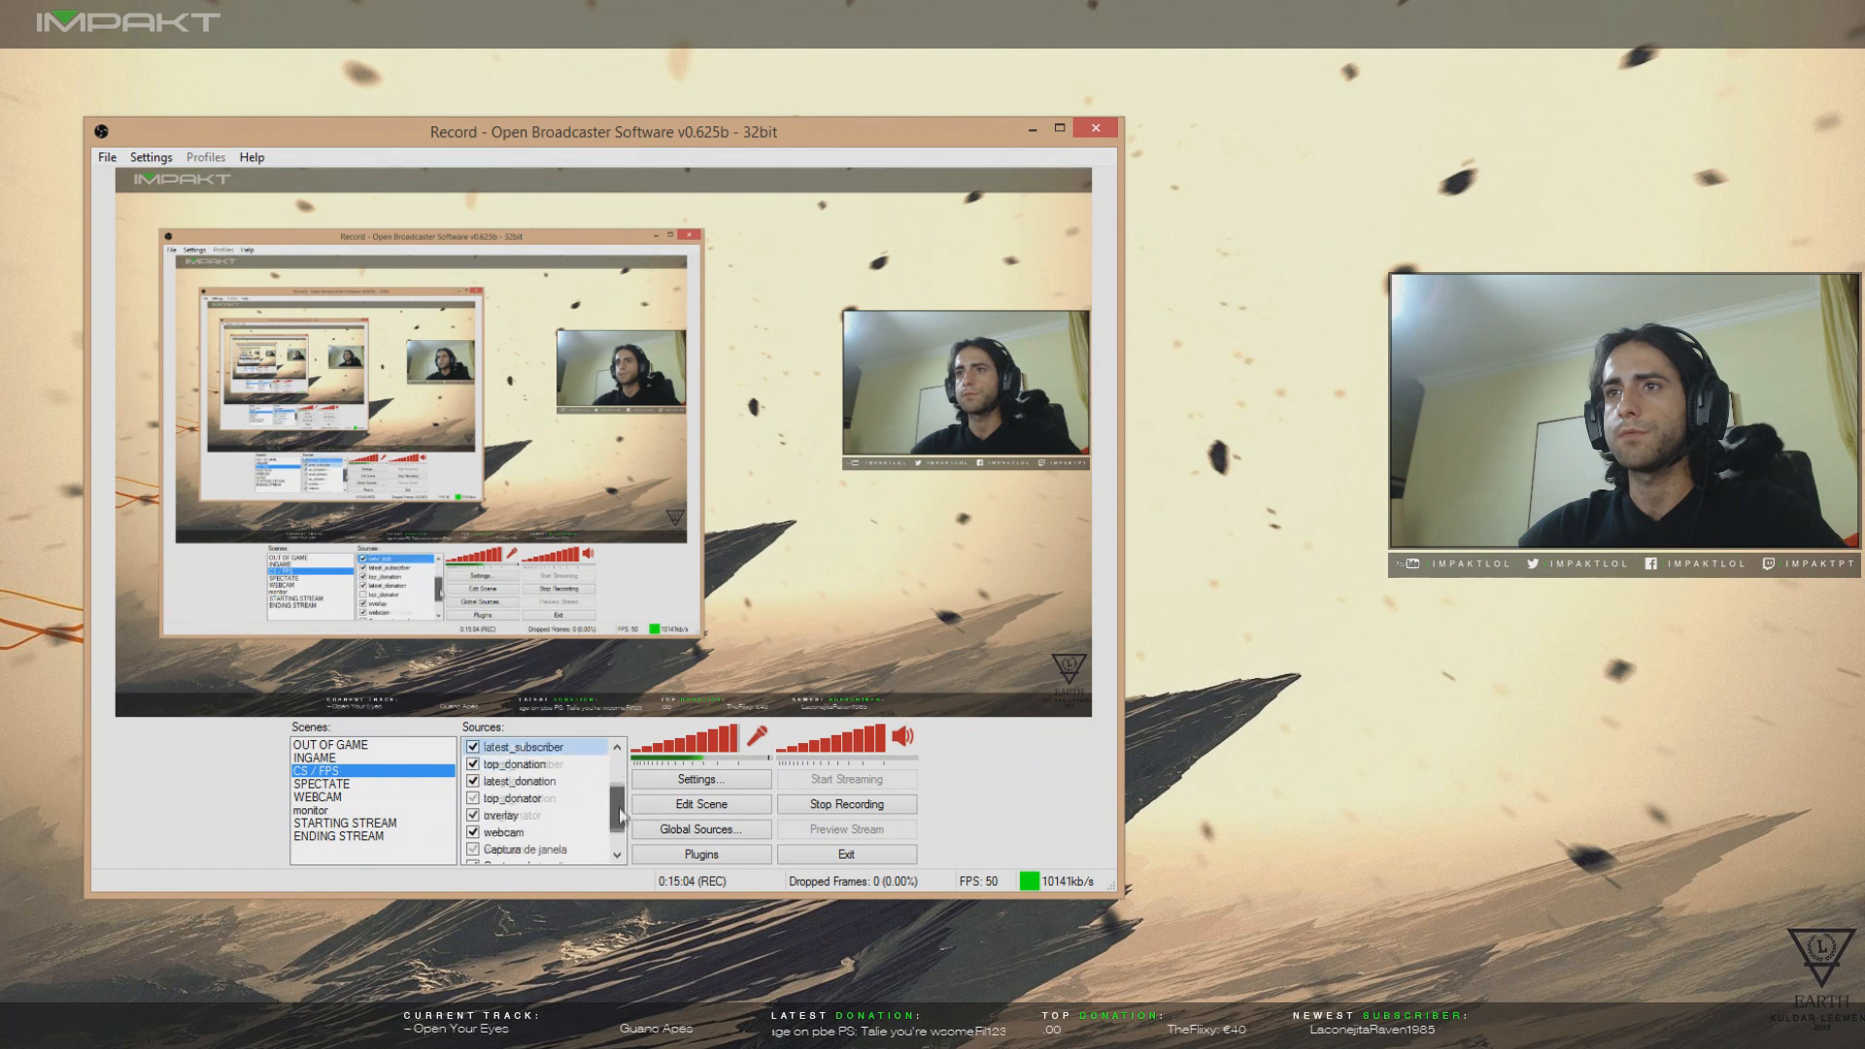
scroll(622, 835, up, 3)
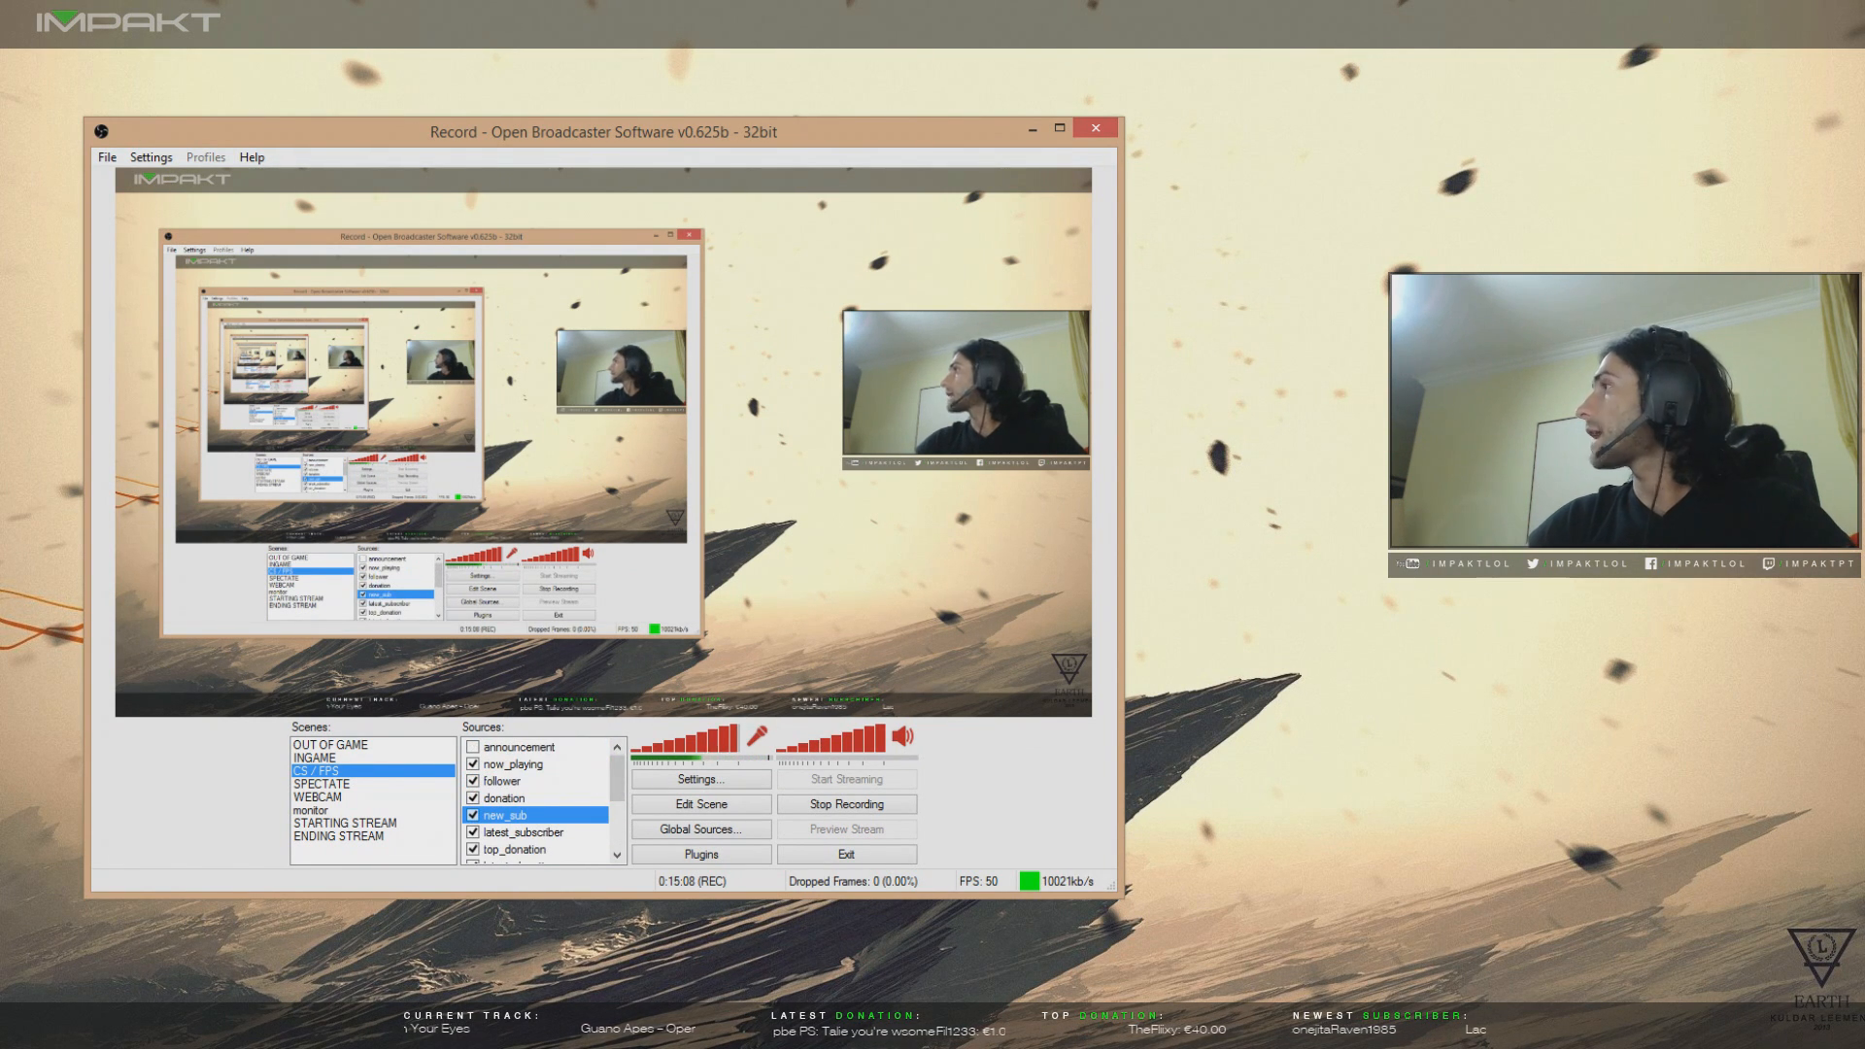
- Switch to a Chrome window placed beside the webcam and go to google.com
drag(0, 21, 385, 62)
drag(922, 199, 1159, 199)
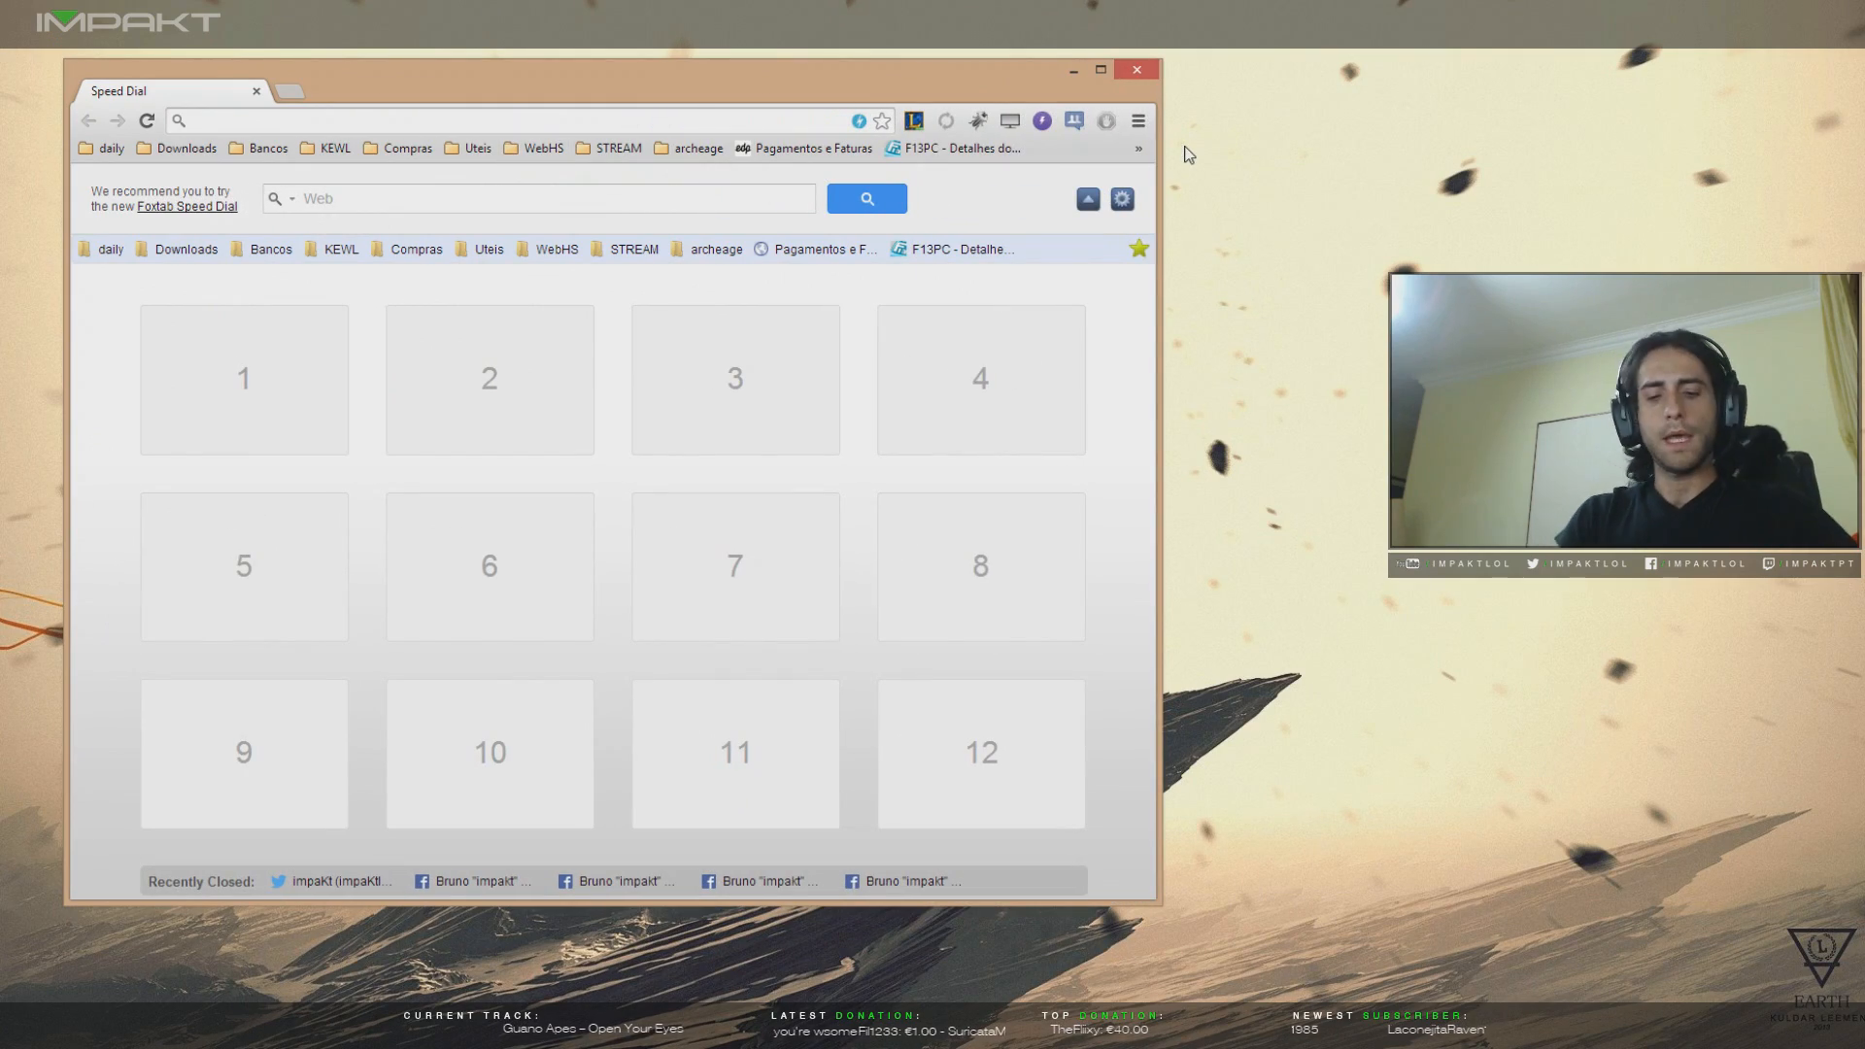
mouse_move(636, 83)
mouse_down()
mouse_move(1434, 316)
mouse_move(1363, 733)
mouse_move(622, 807)
mouse_move(663, 804)
mouse_move(684, 726)
mouse_move(736, 703)
mouse_move(566, 89)
mouse_move(646, 70)
mouse_up()
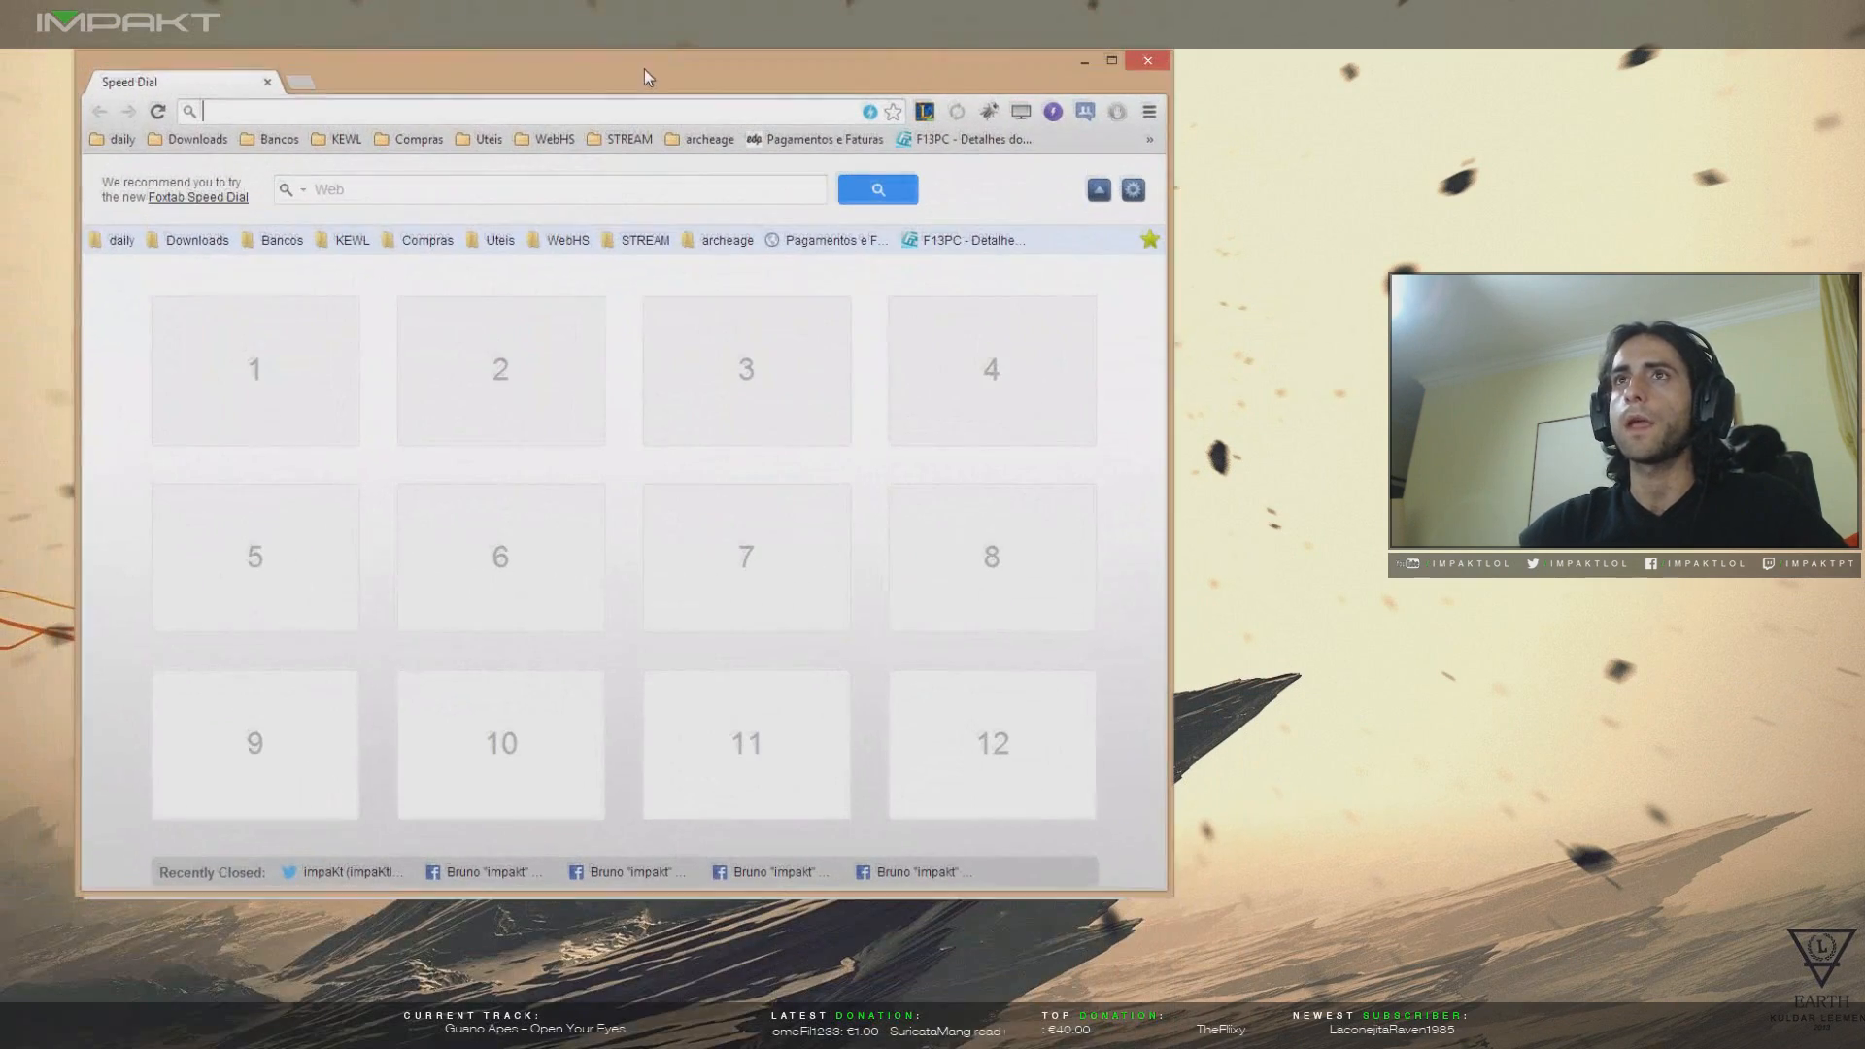
text(google.com)
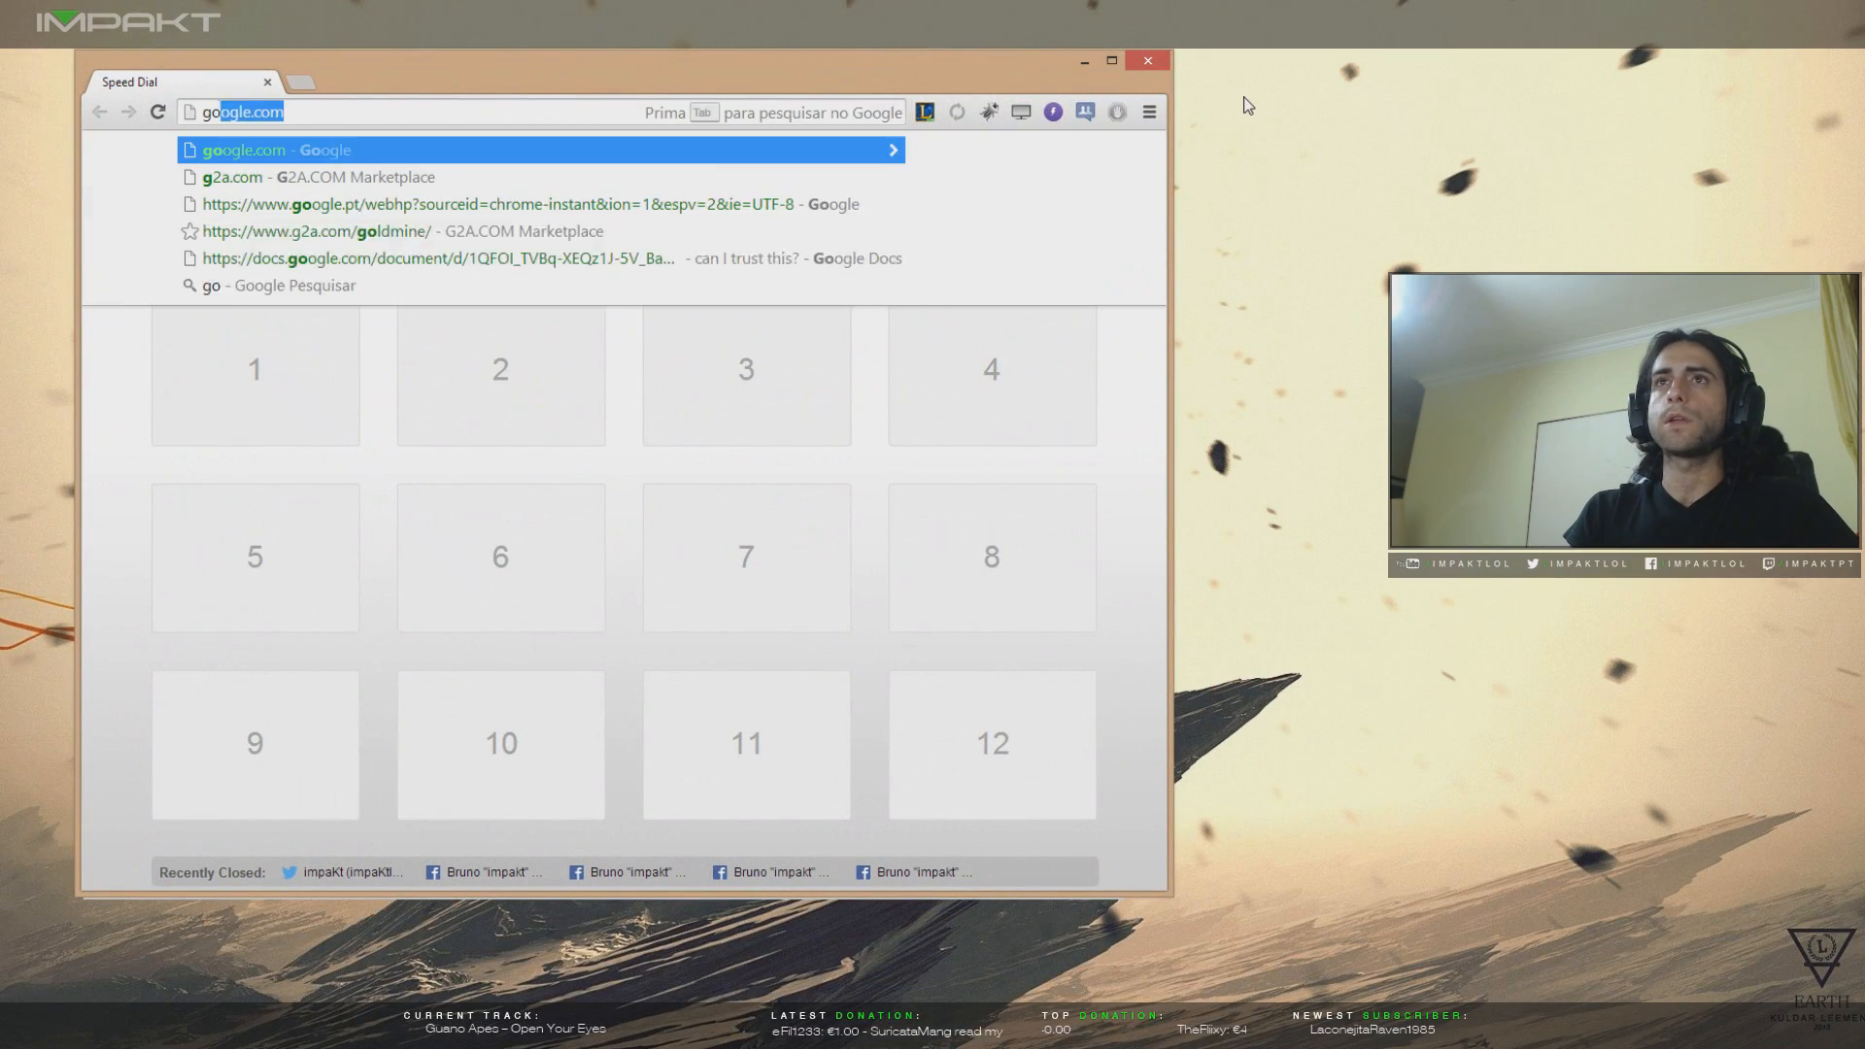
key(Return)
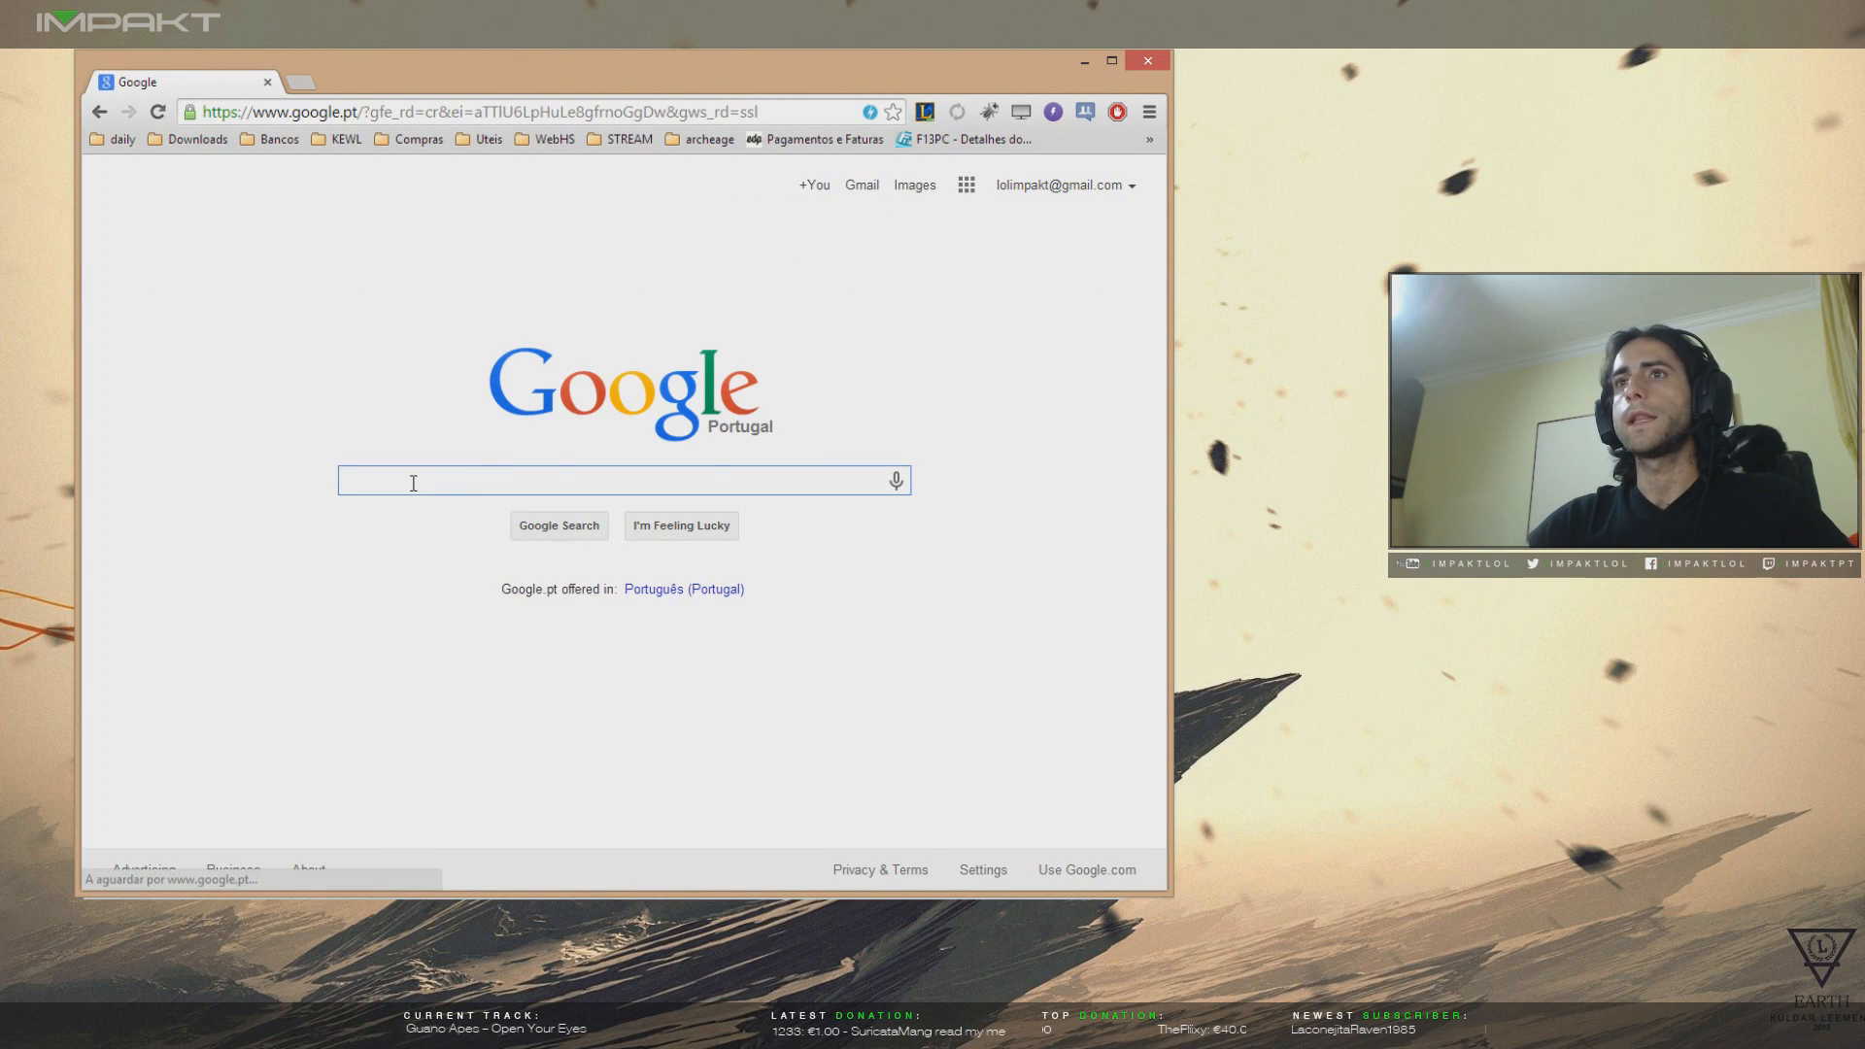
- Search Google for "nightdev subscriber alert" and open the NightDev - Subscriber Alert result
text(nighr)
key(BackSpace)
text(tdev)
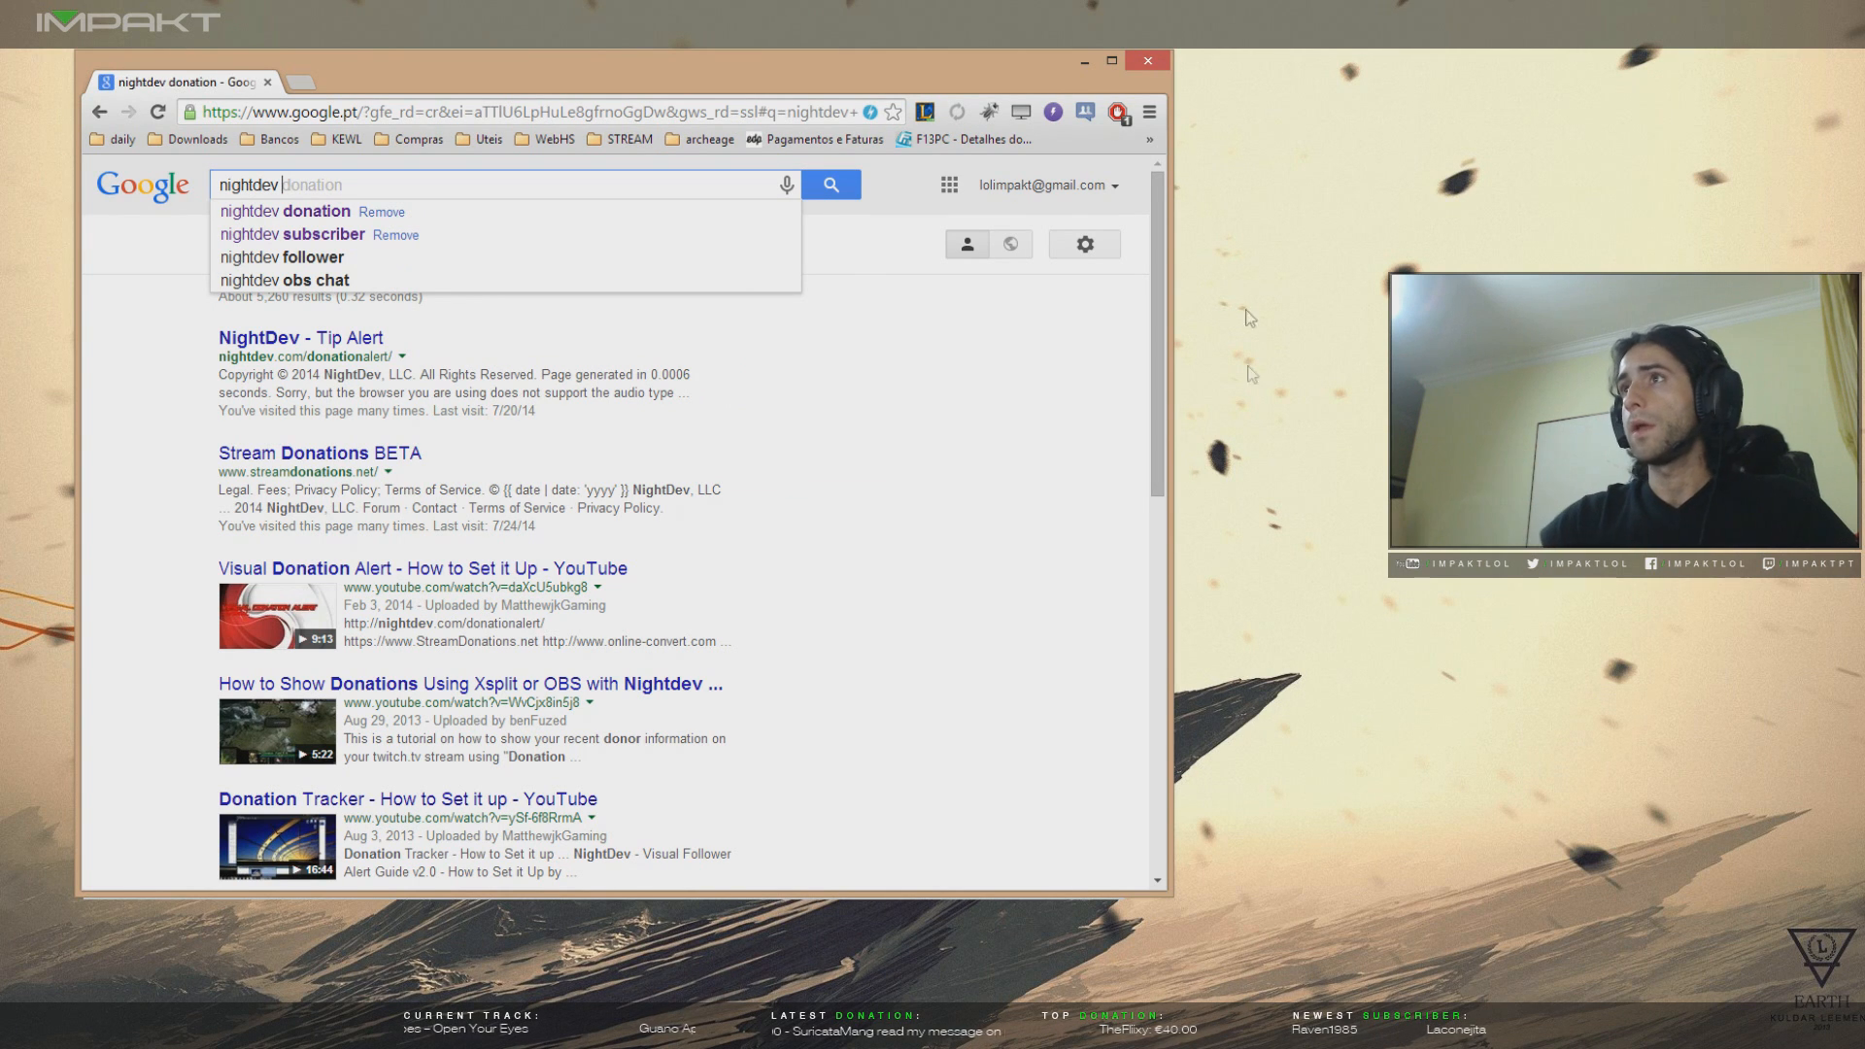
click(1115, 117)
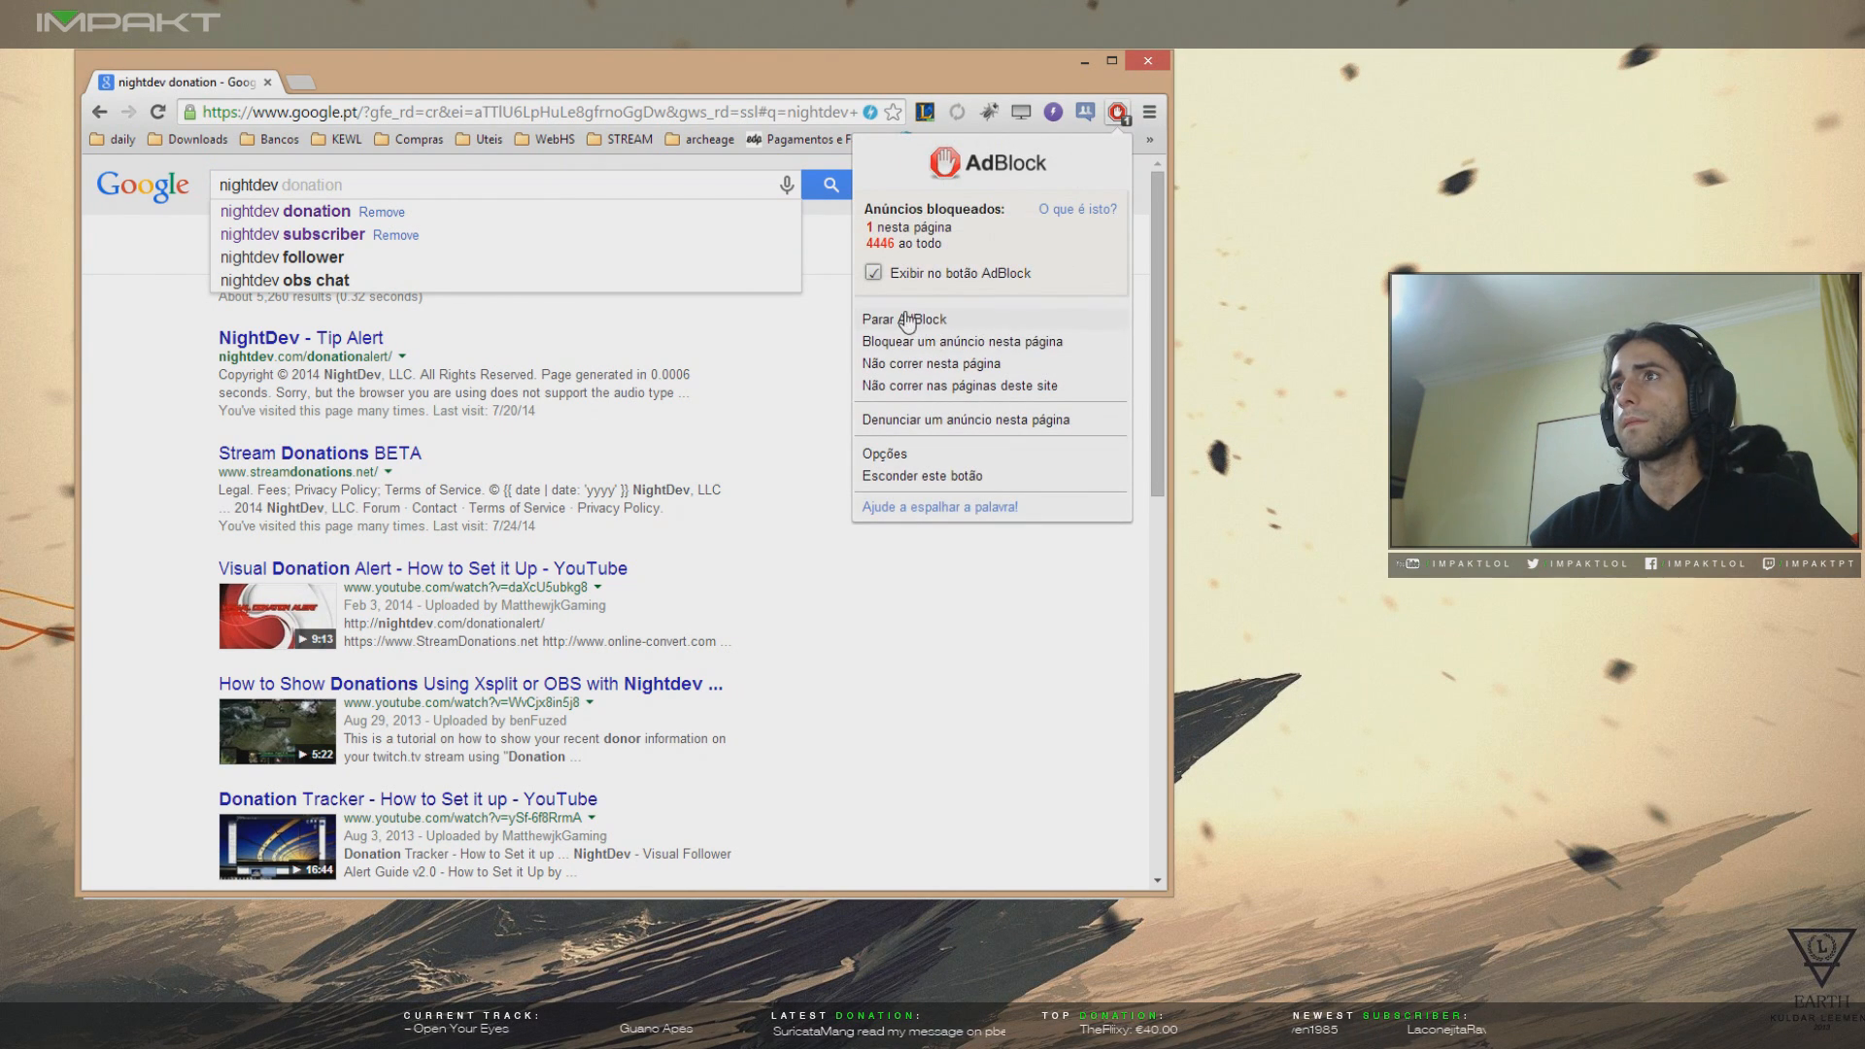
click(909, 93)
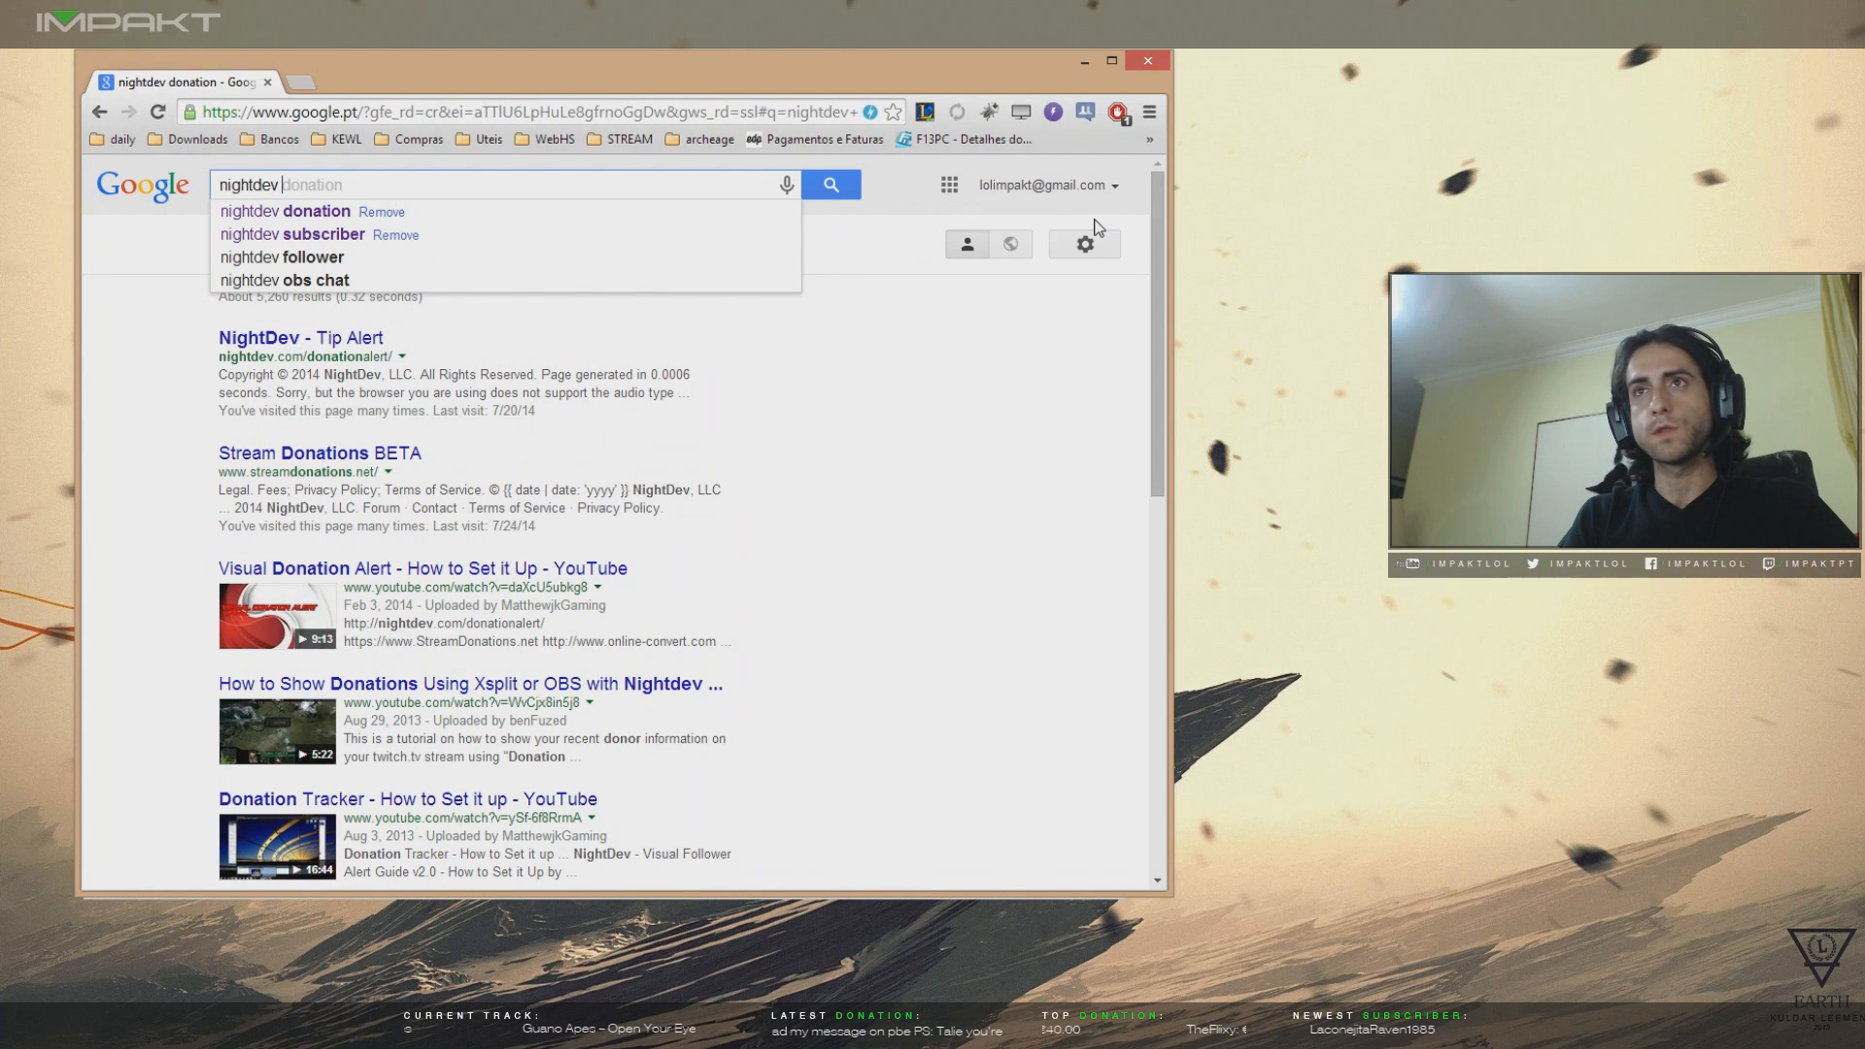
text(ubscriber alert)
key(Return)
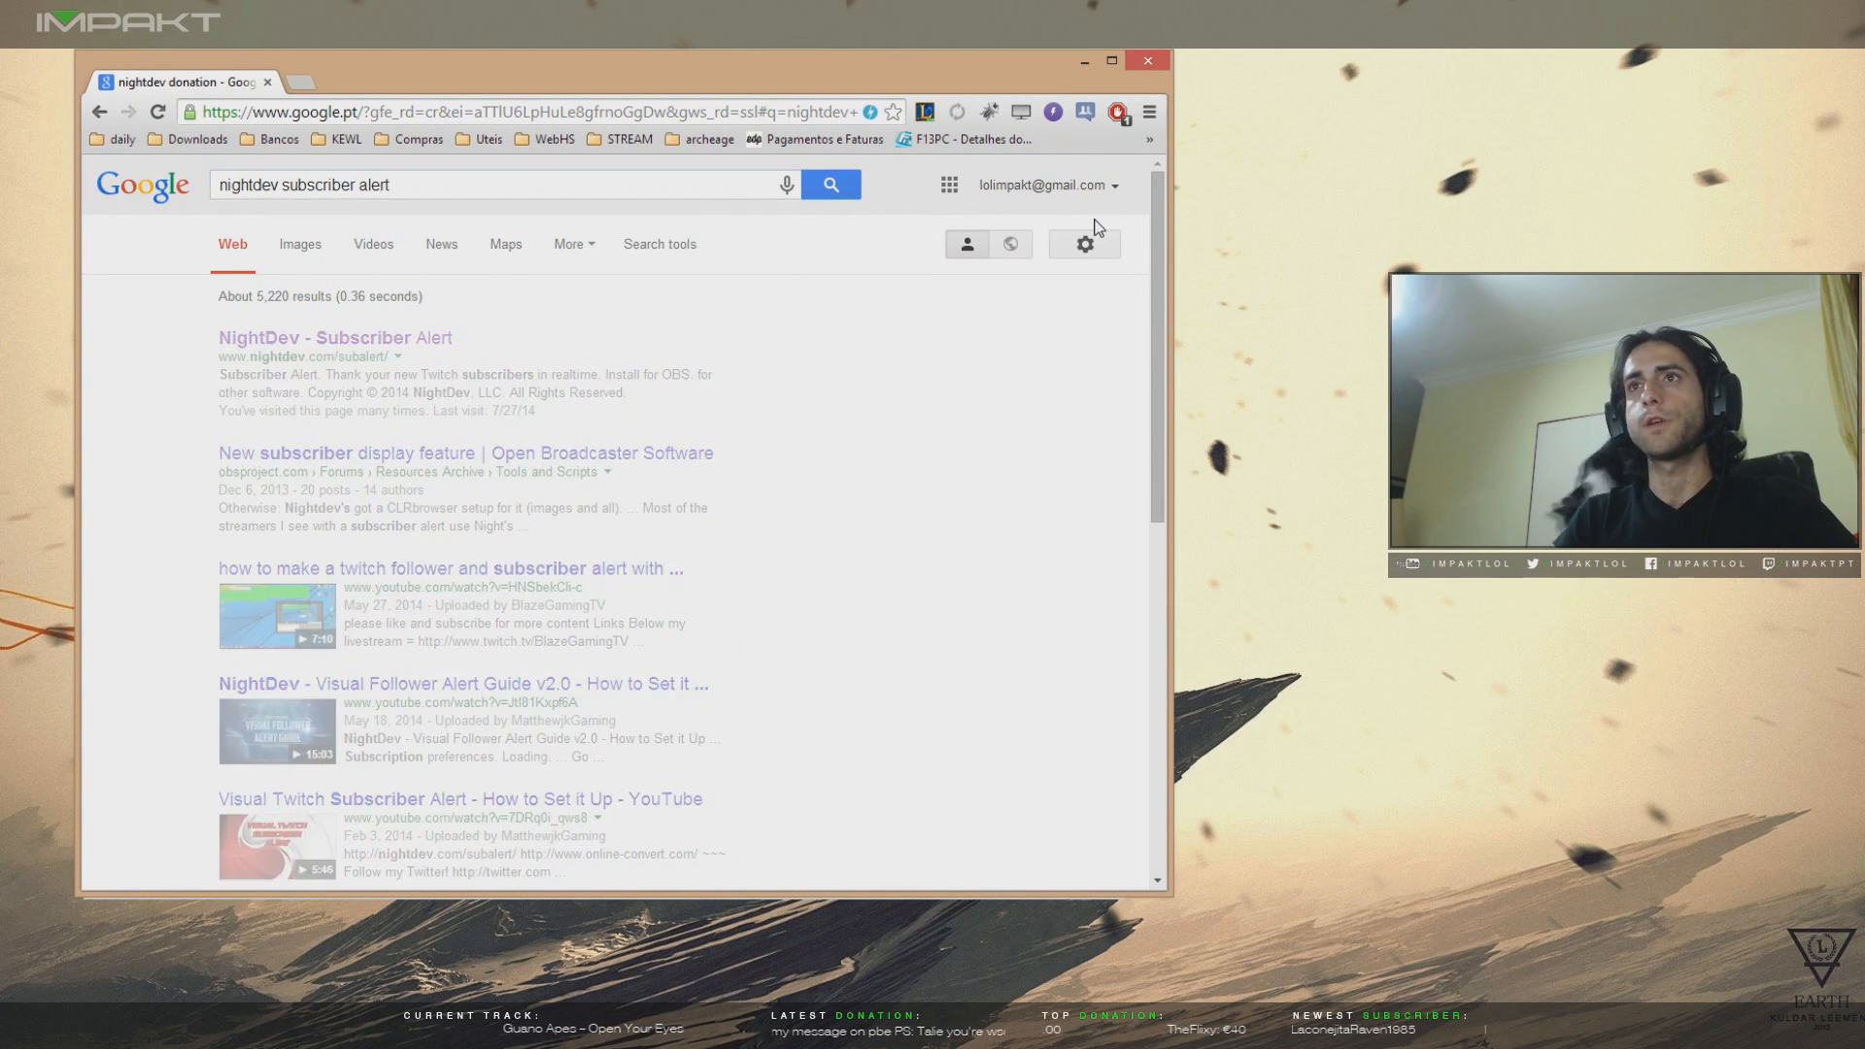
click(446, 342)
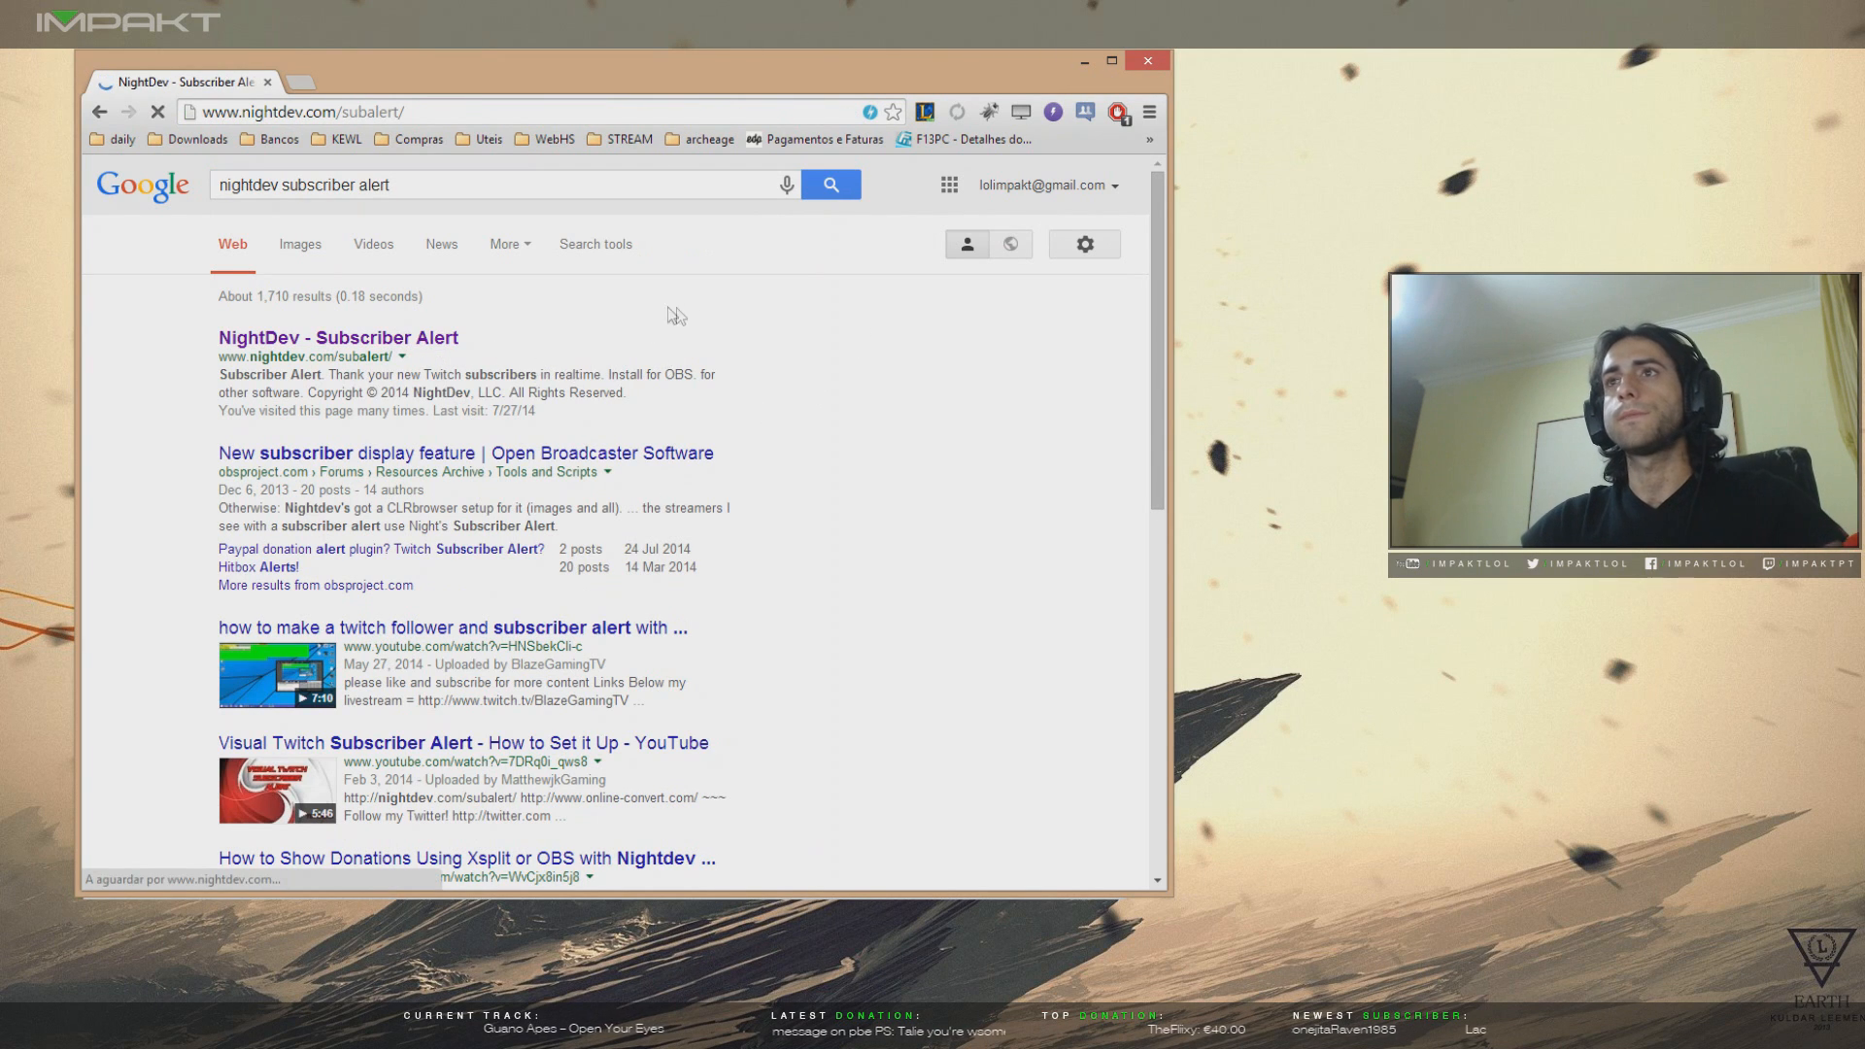
- Start the Subscriber Alert installation for OBS and advance to the Twitch Username field in step 2
click(335, 585)
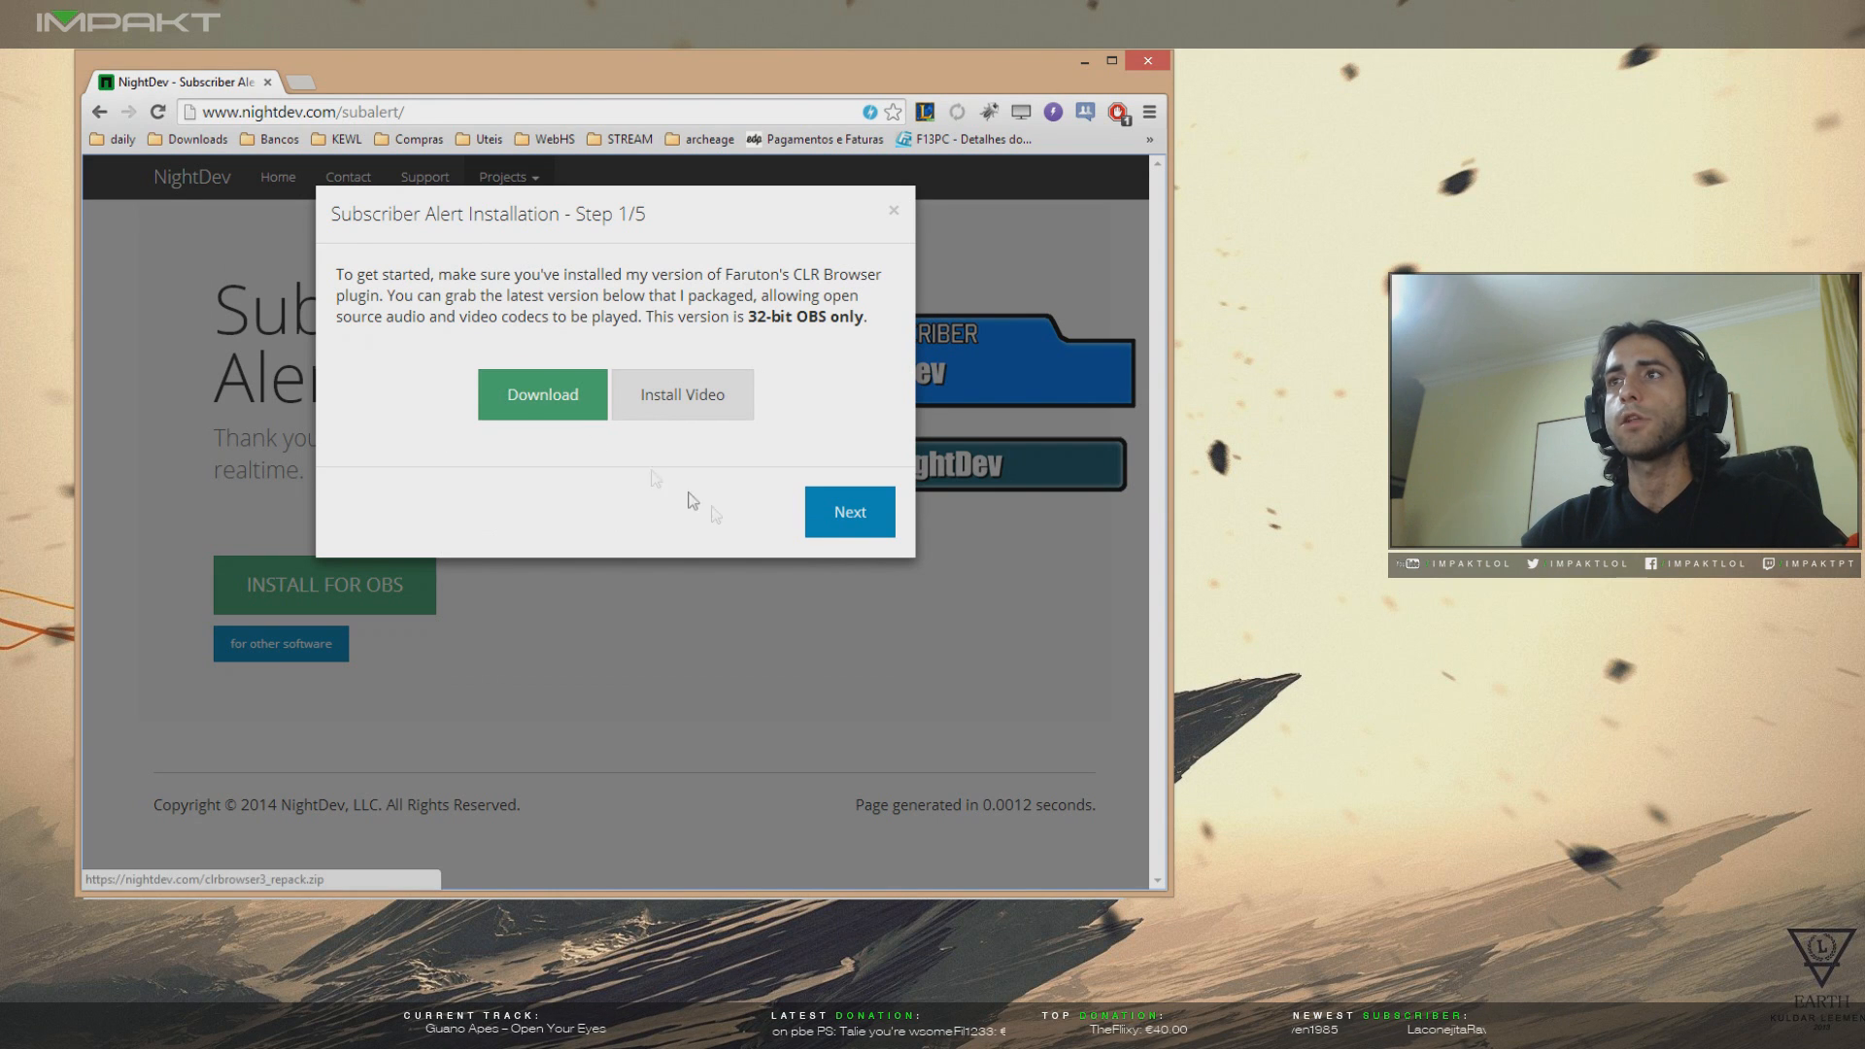
click(847, 512)
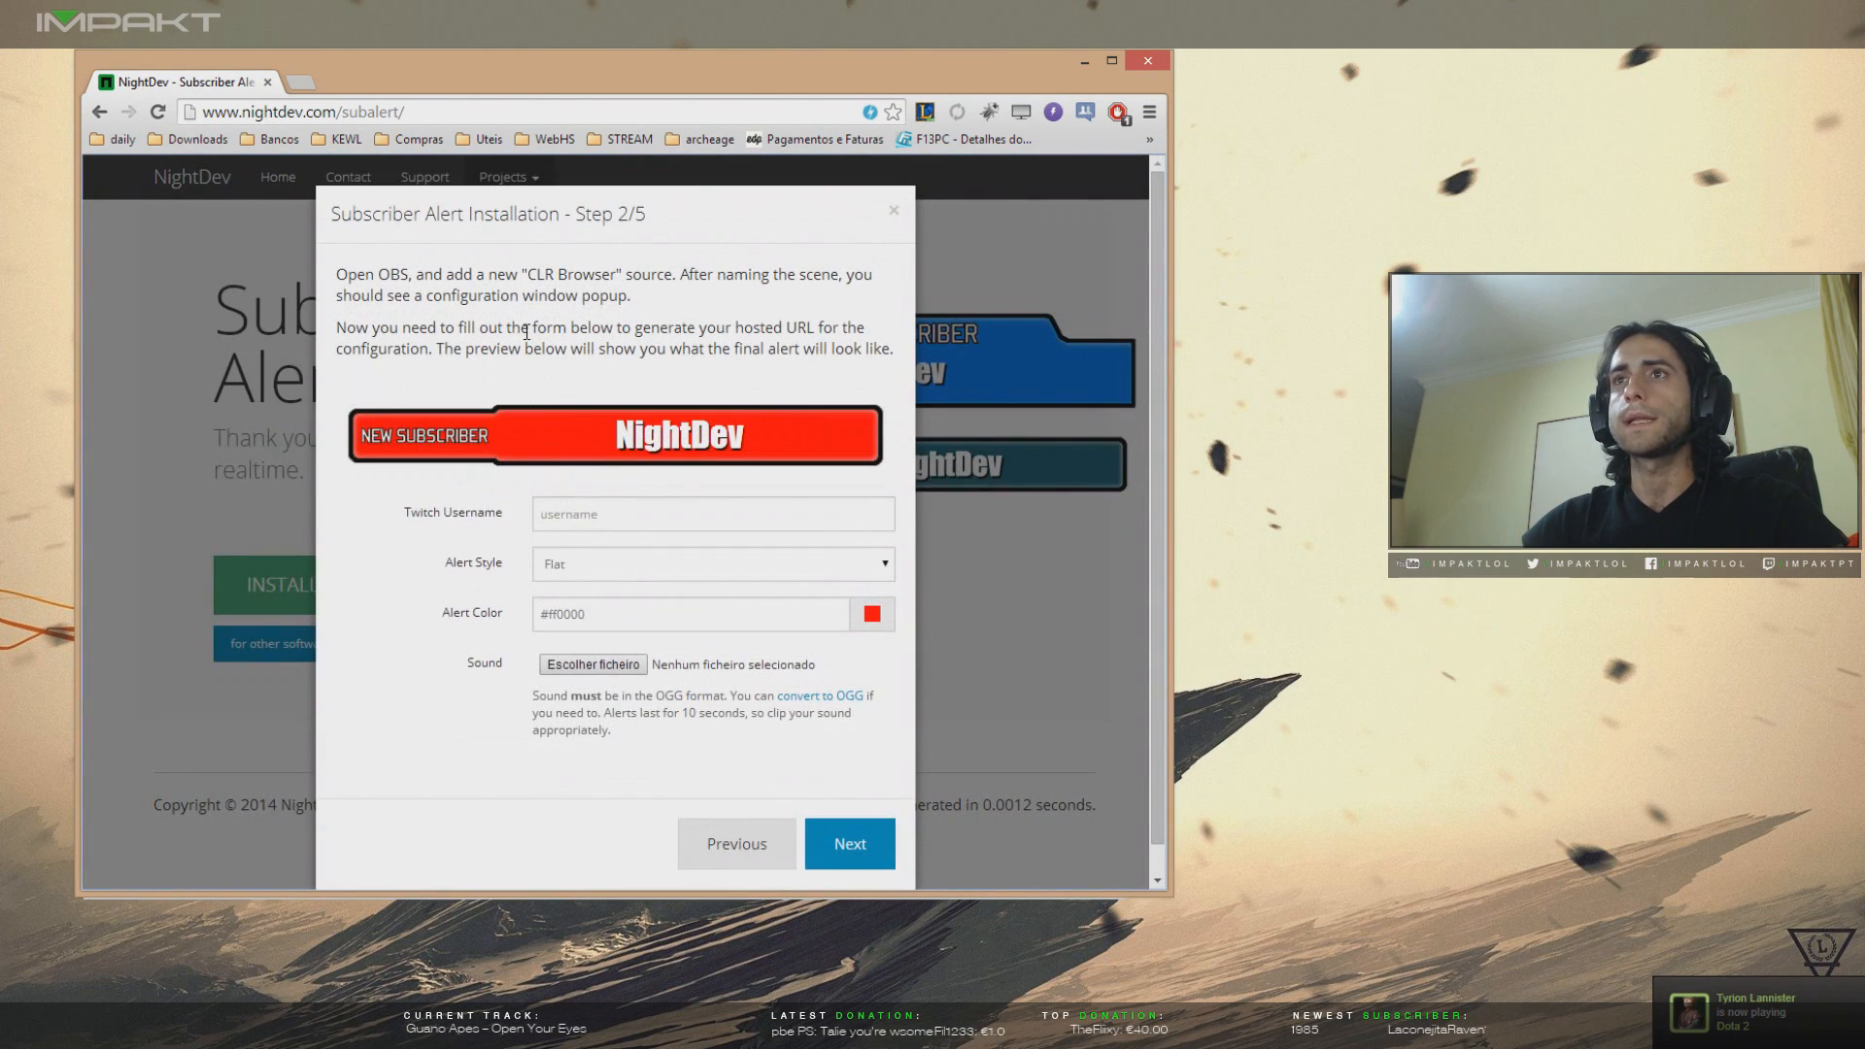
click(621, 515)
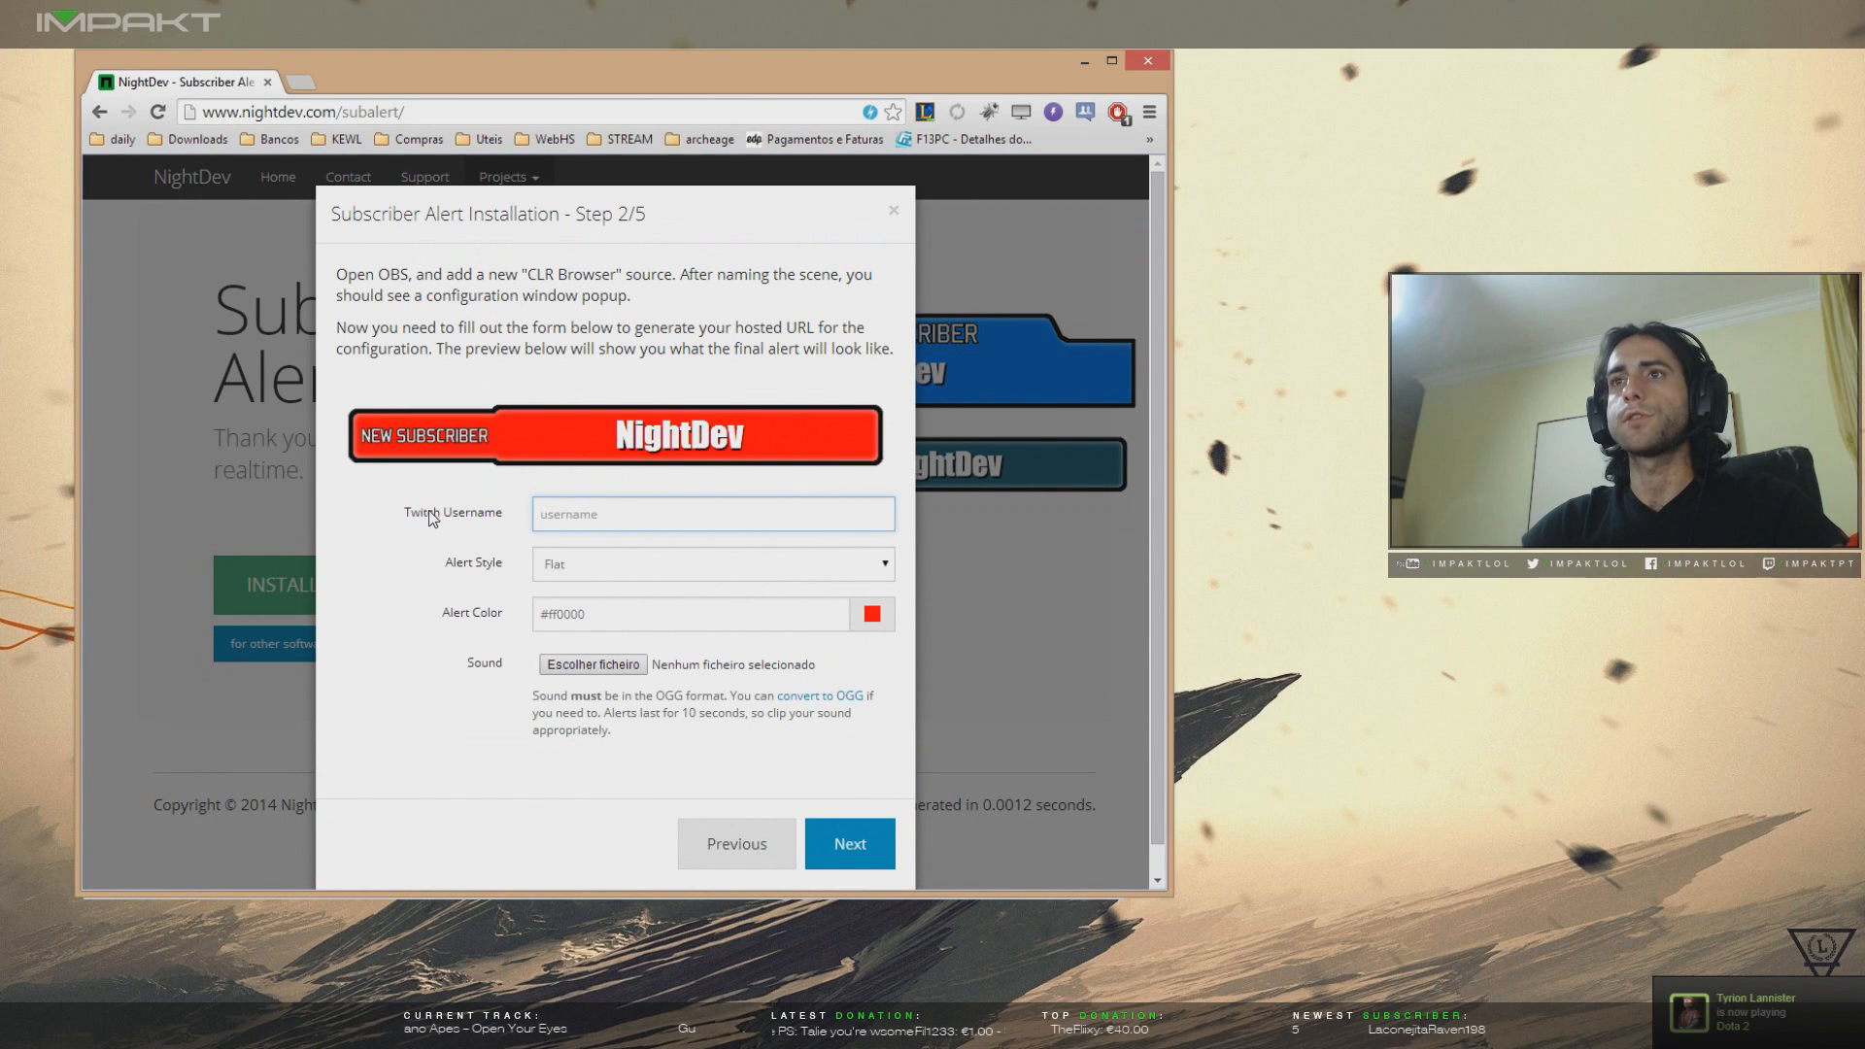
- Look over the available alert styles and set the Alert Style to "Use My Own - Text Centered"
click(585, 565)
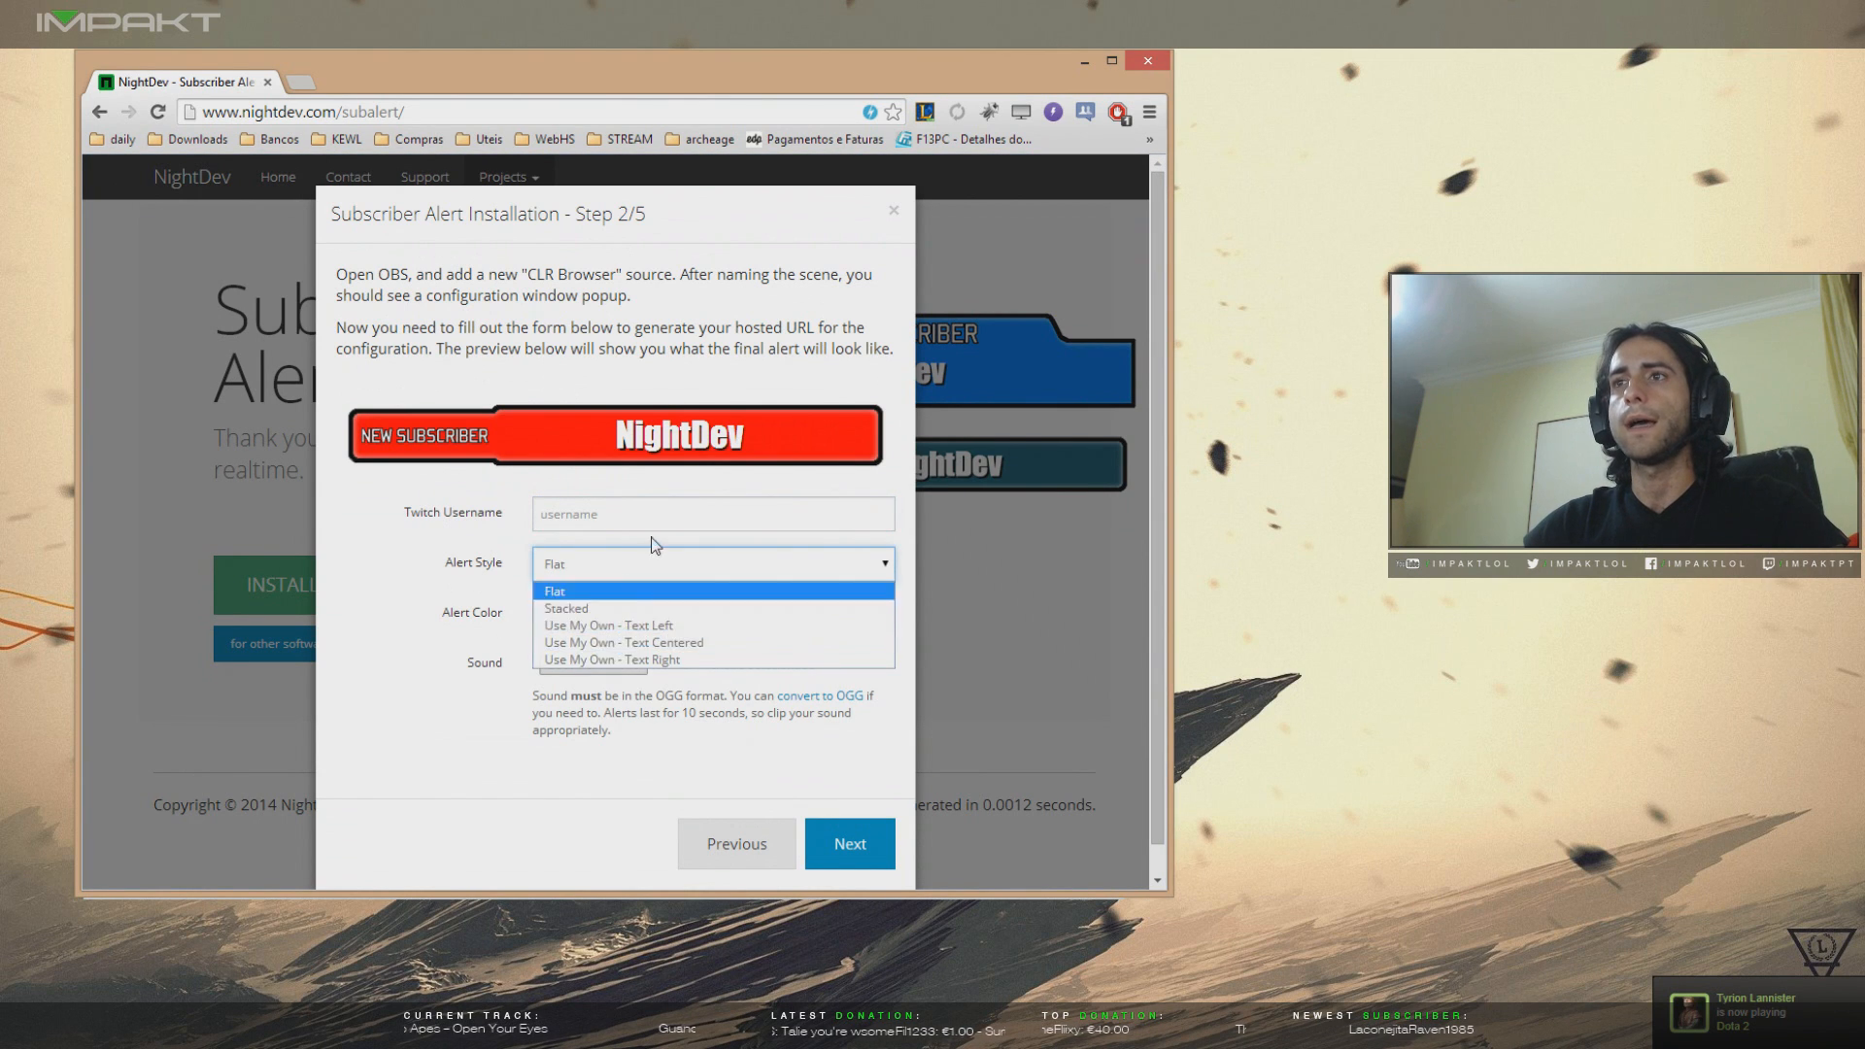
click(583, 591)
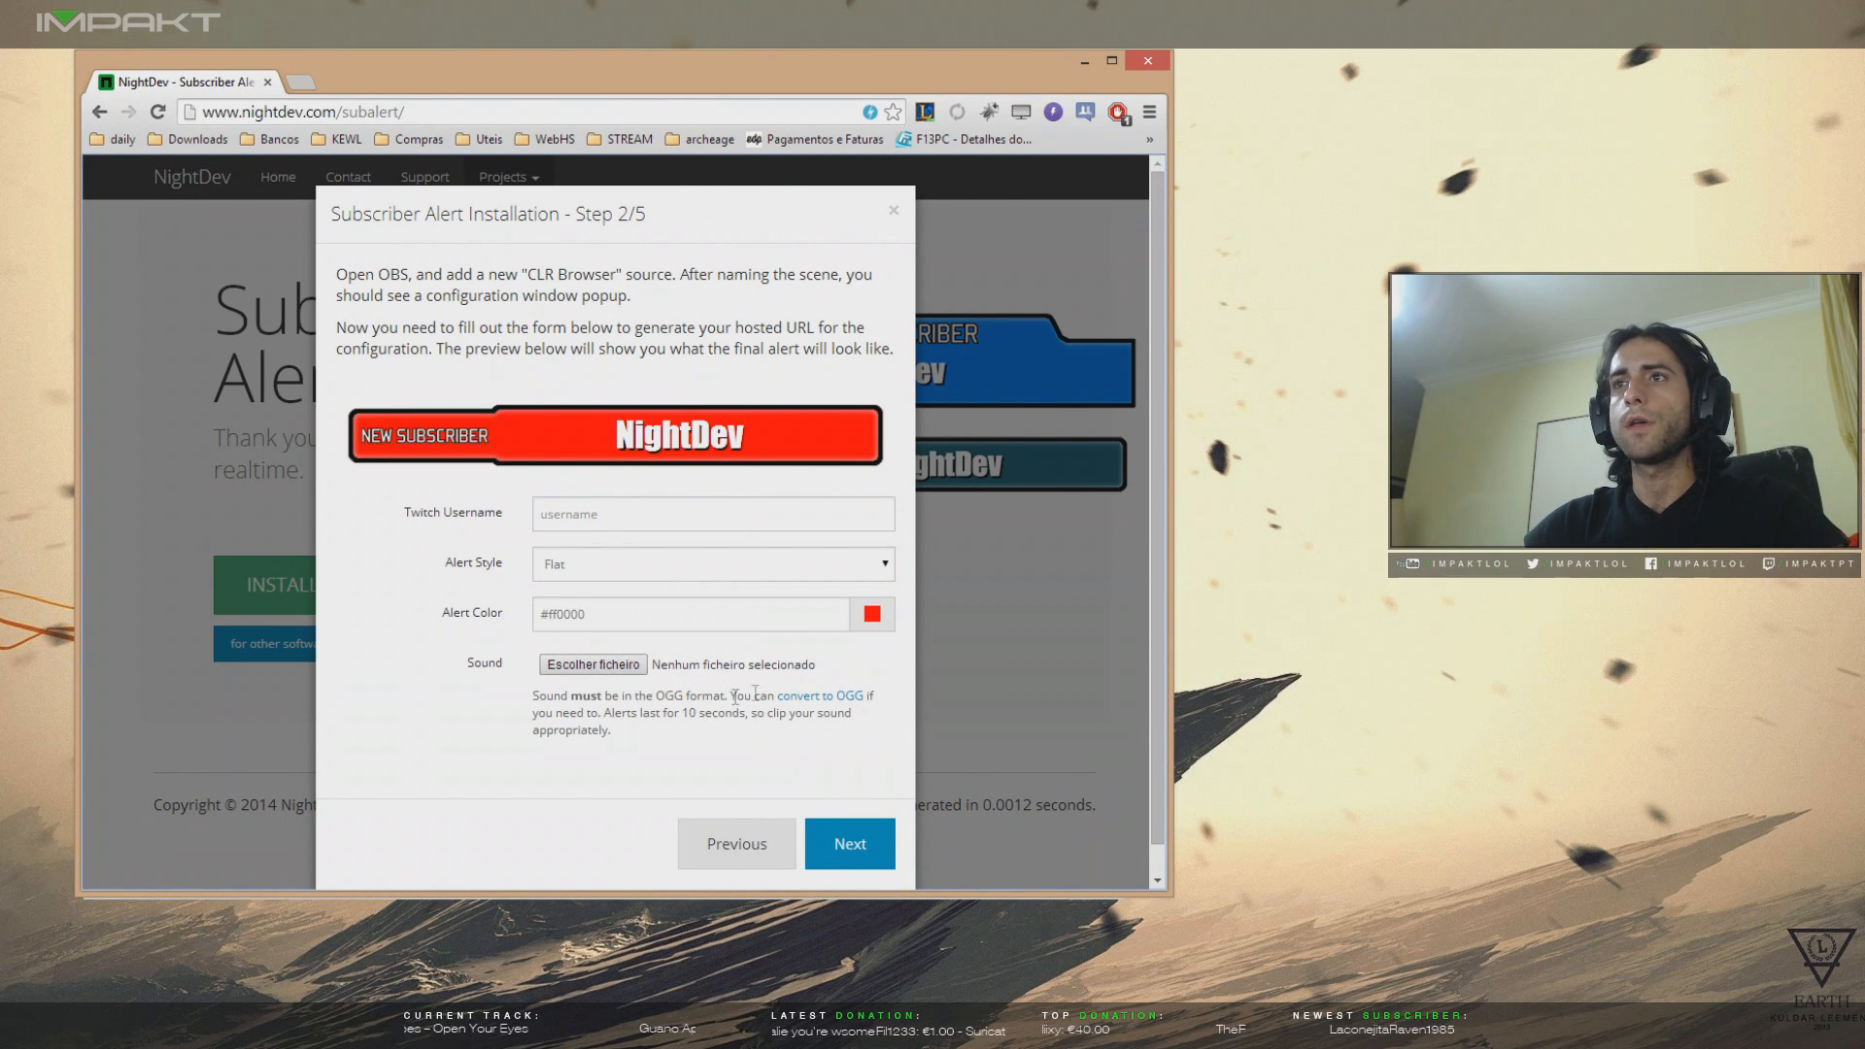
click(632, 564)
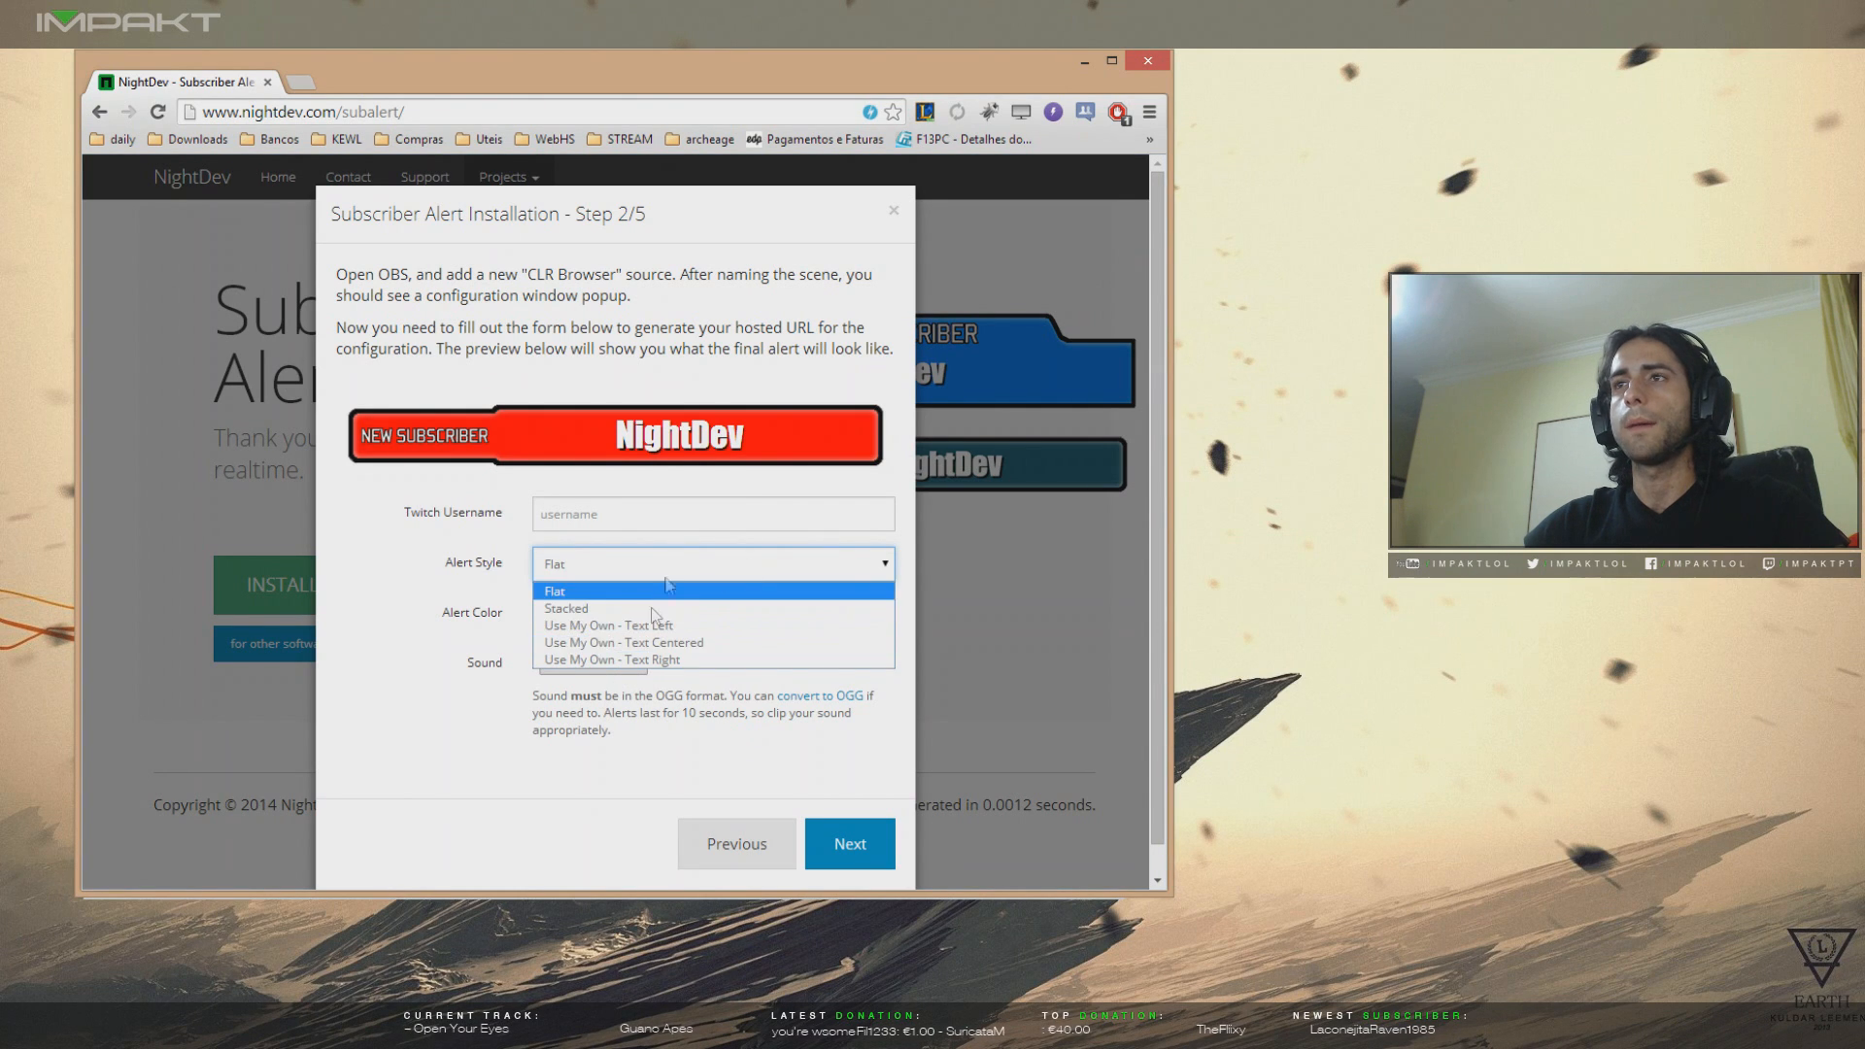
click(615, 640)
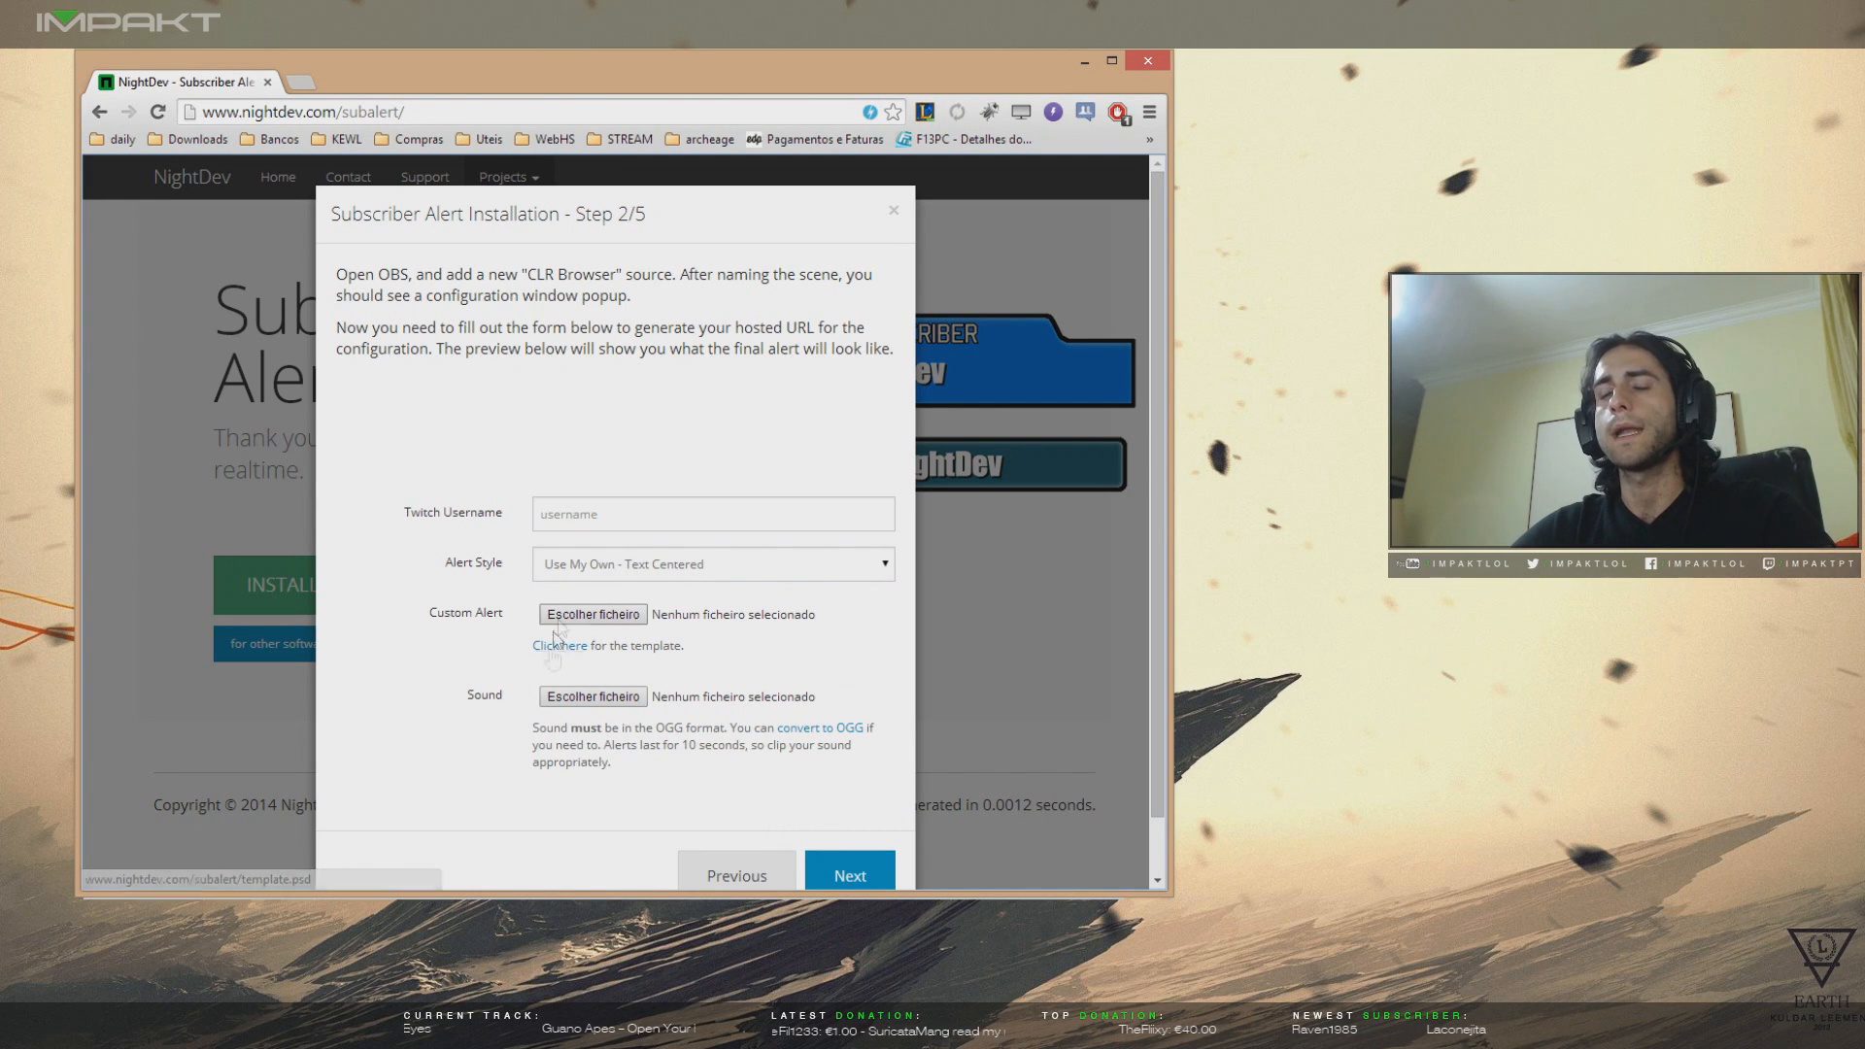
- Look at the Custom Alert file chooser, cancel it, and review the OGG format requirement for the alert sound
click(585, 614)
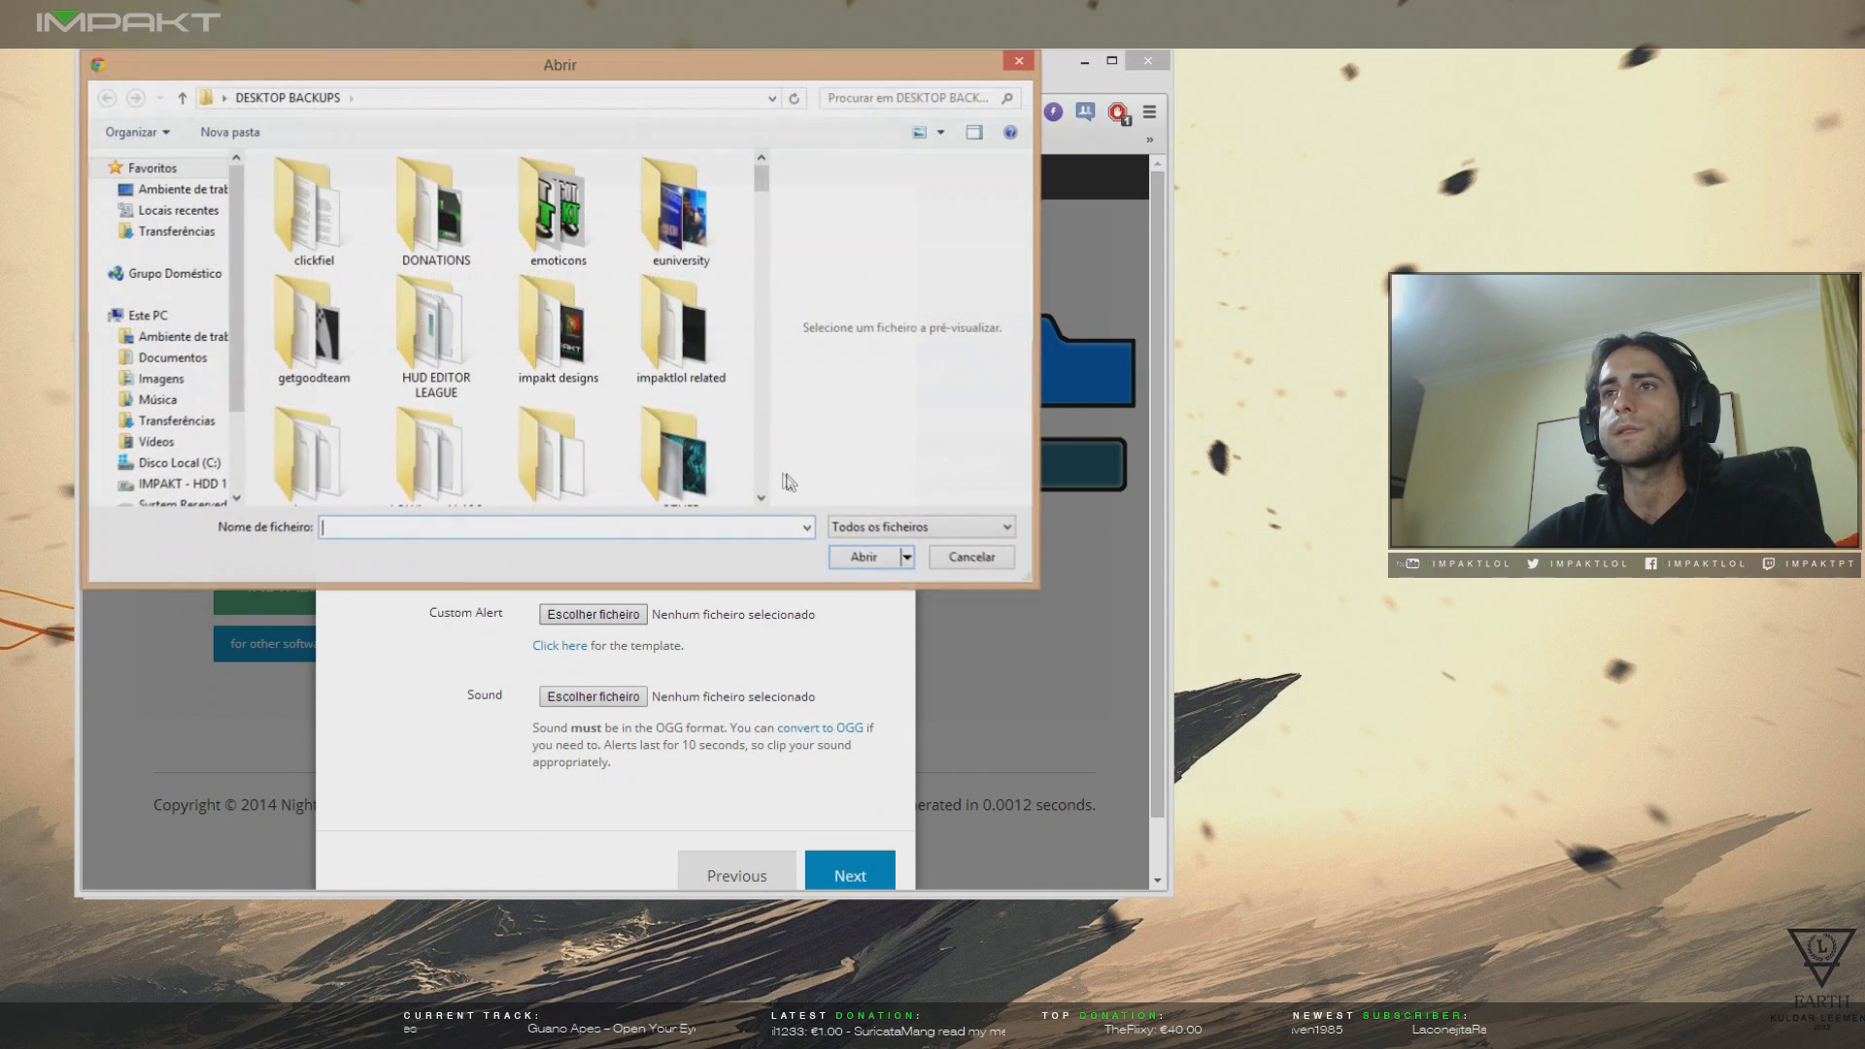
click(947, 561)
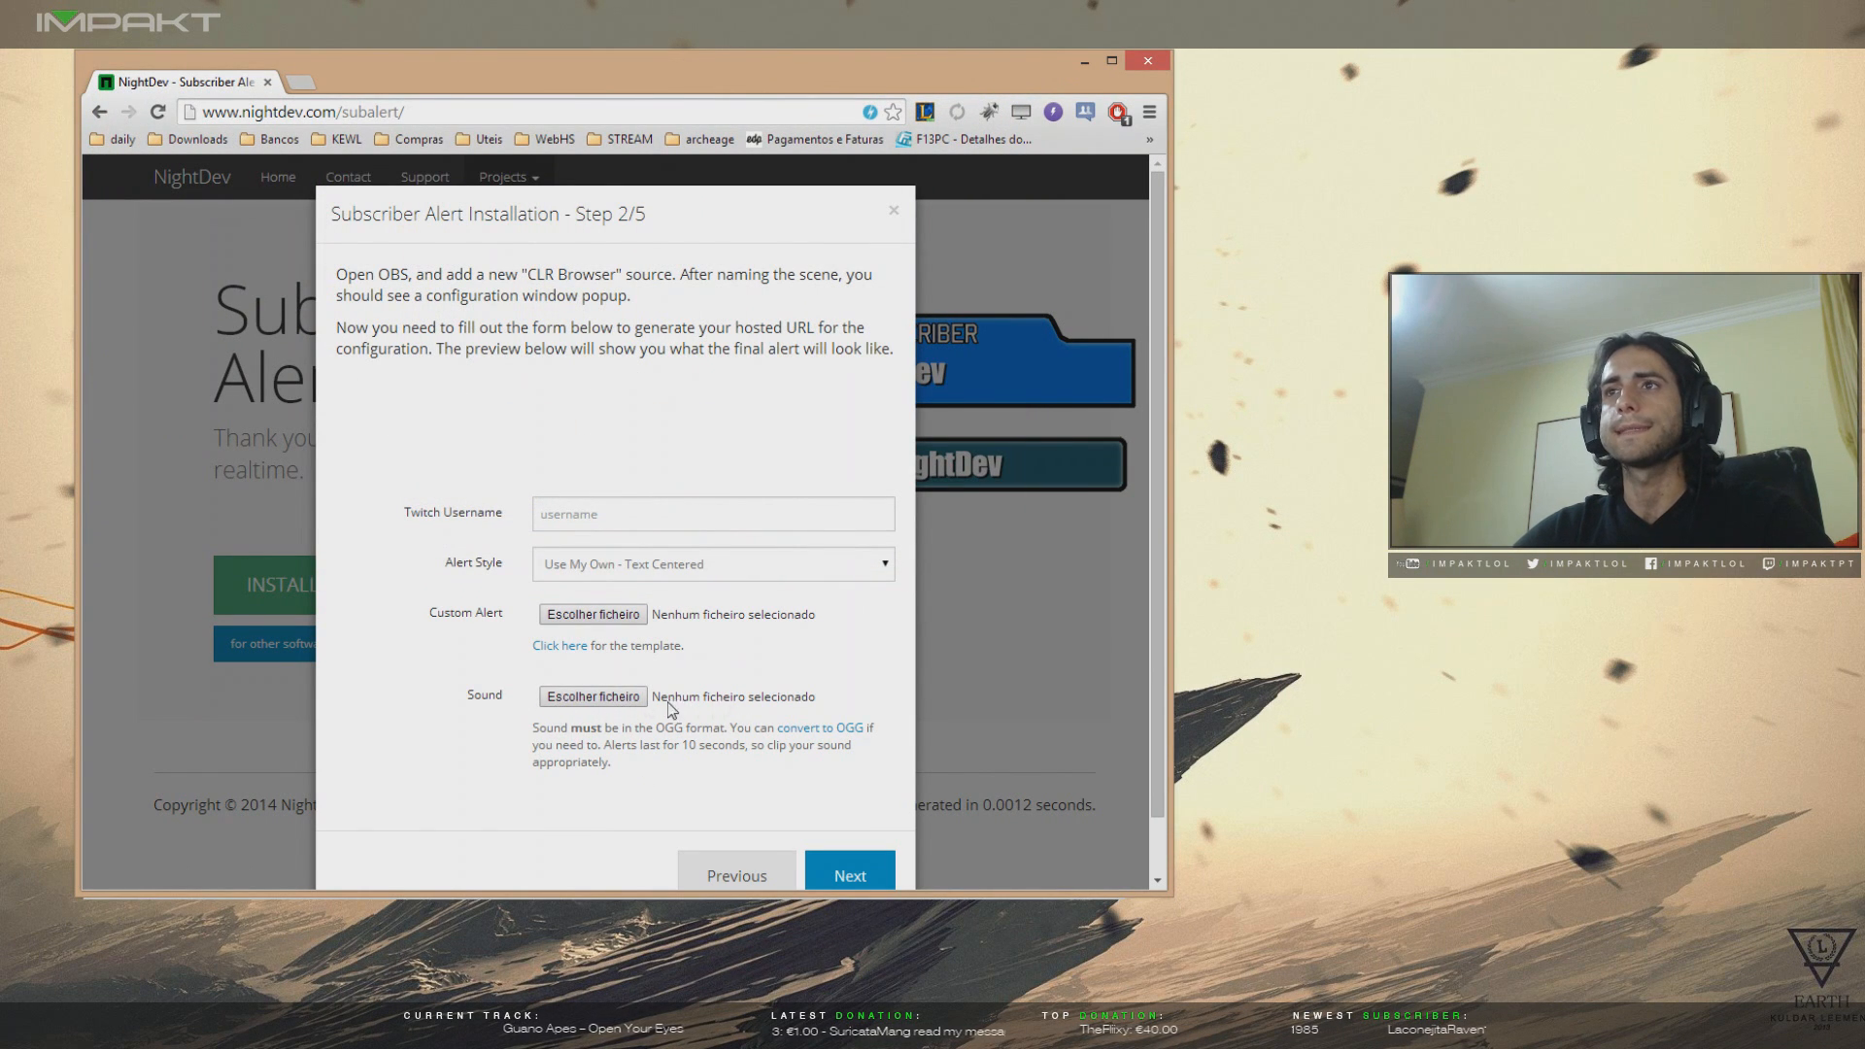
scroll(671, 708, down, 1)
drag(656, 664, 718, 668)
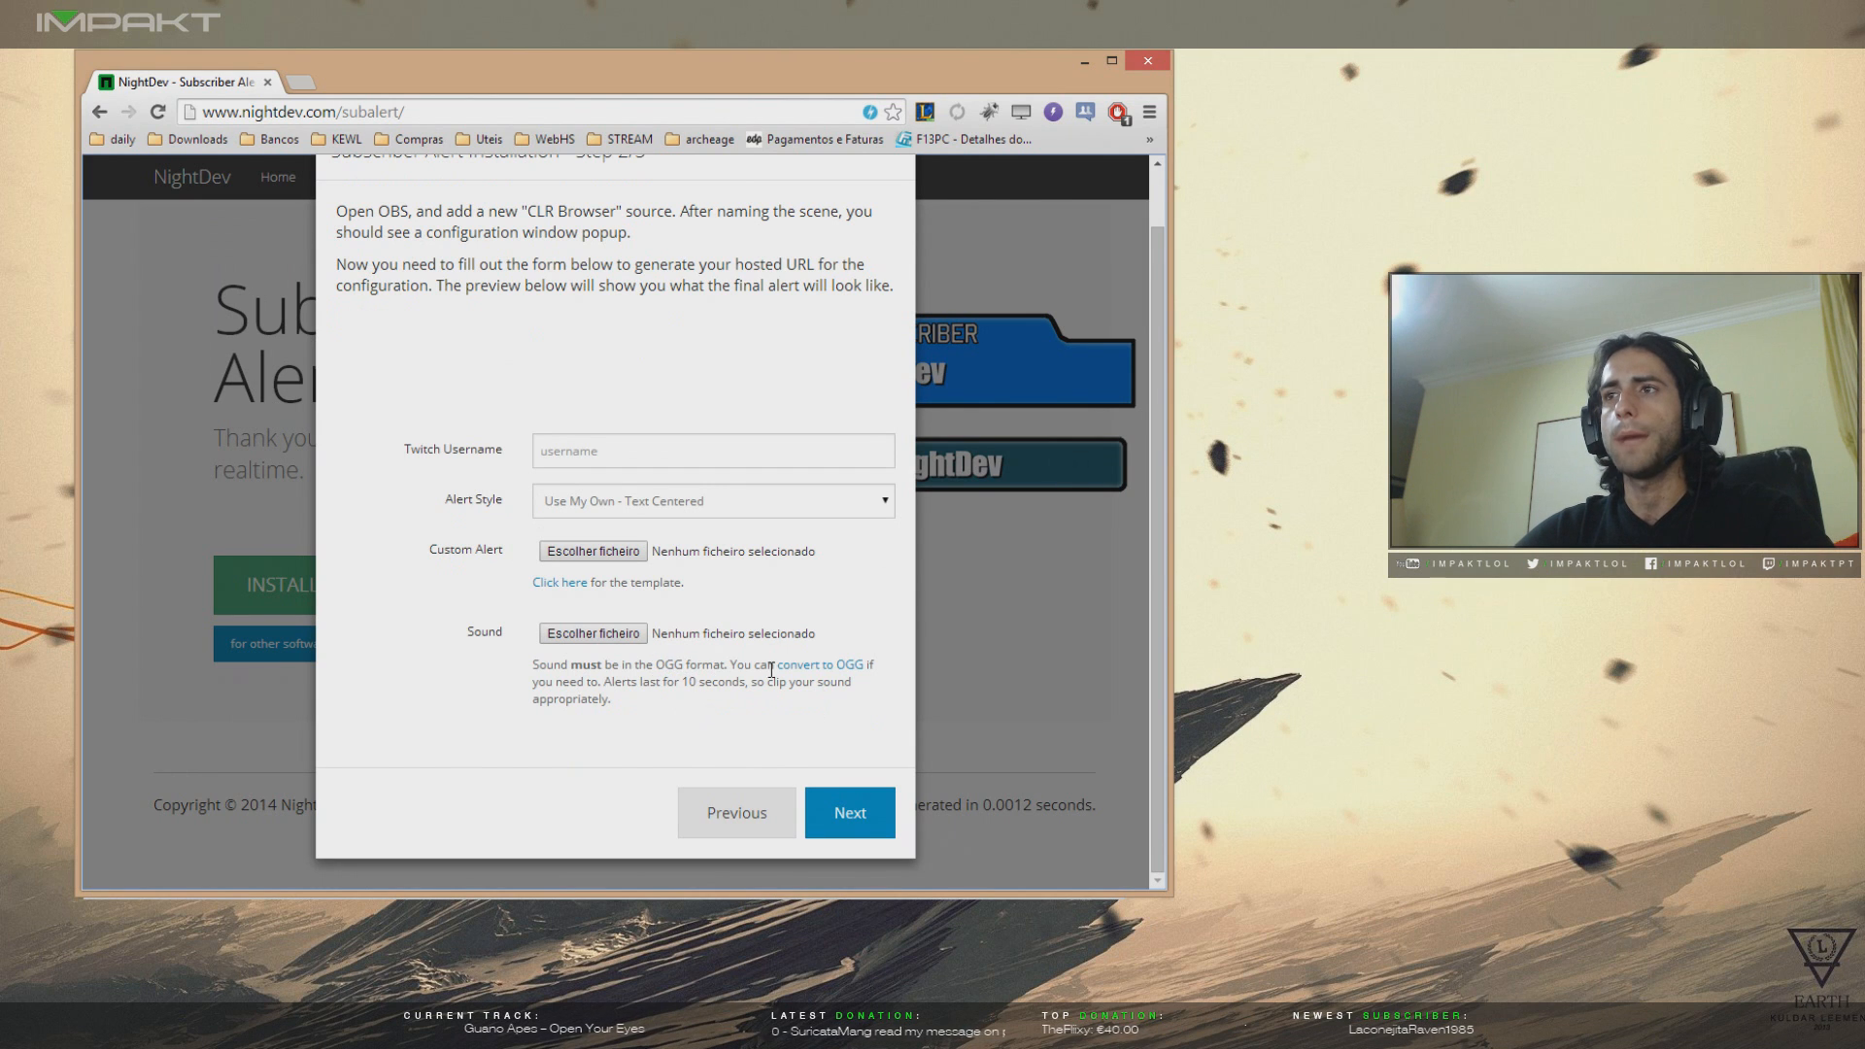
- Go through the remaining installation steps, examining the hosted URL, source dimensions and CSS properties, and close the guide
click(808, 812)
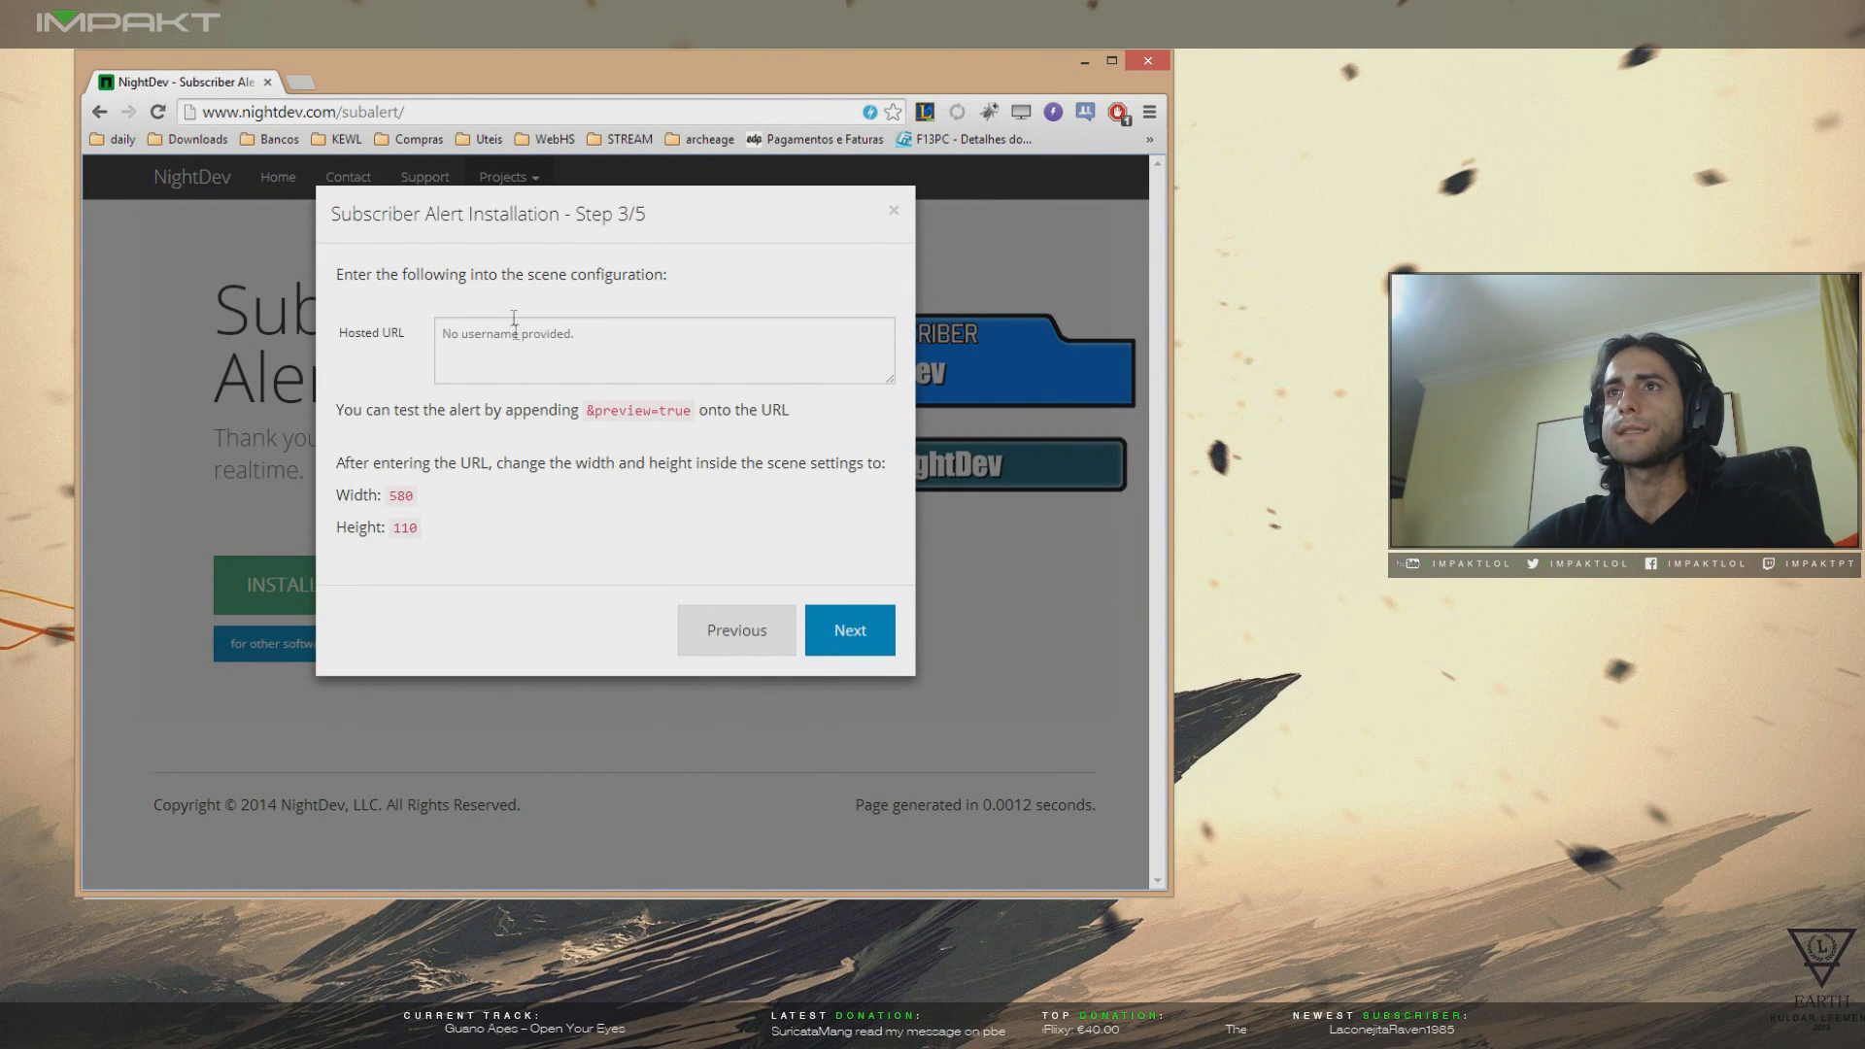
drag(625, 343, 460, 335)
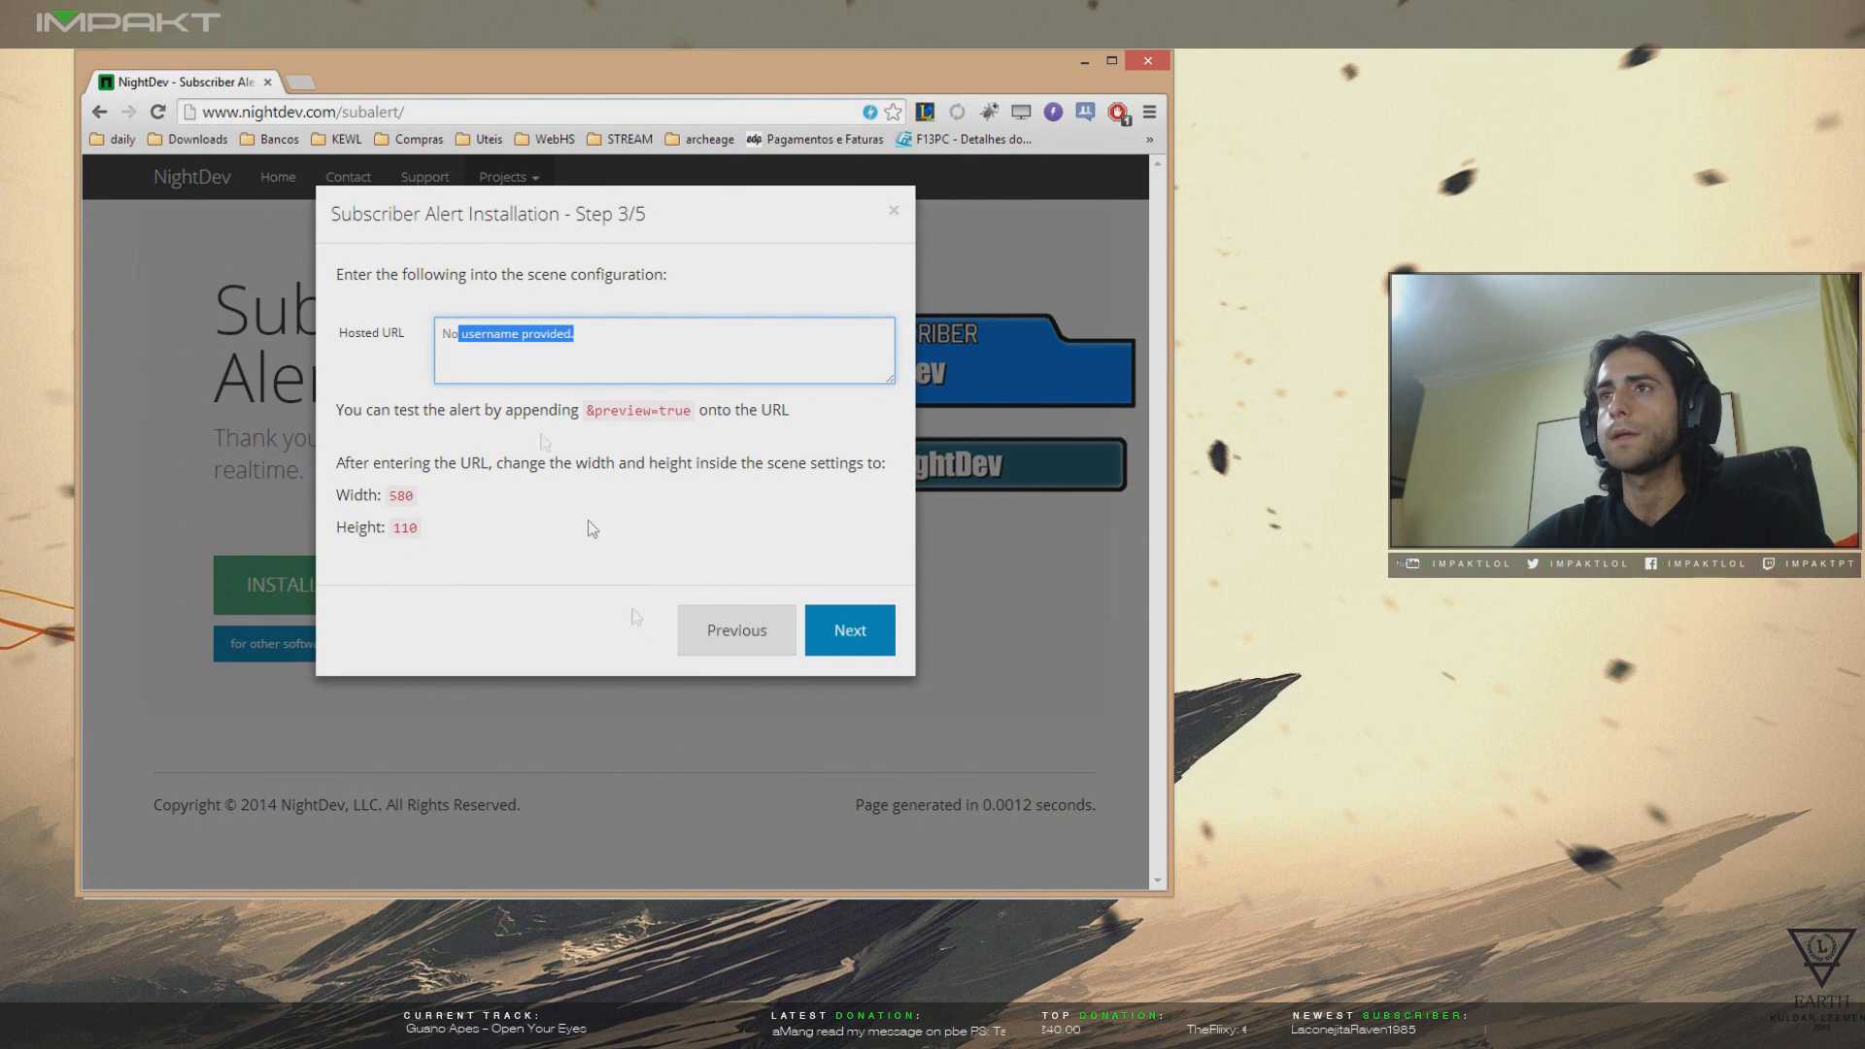
click(615, 351)
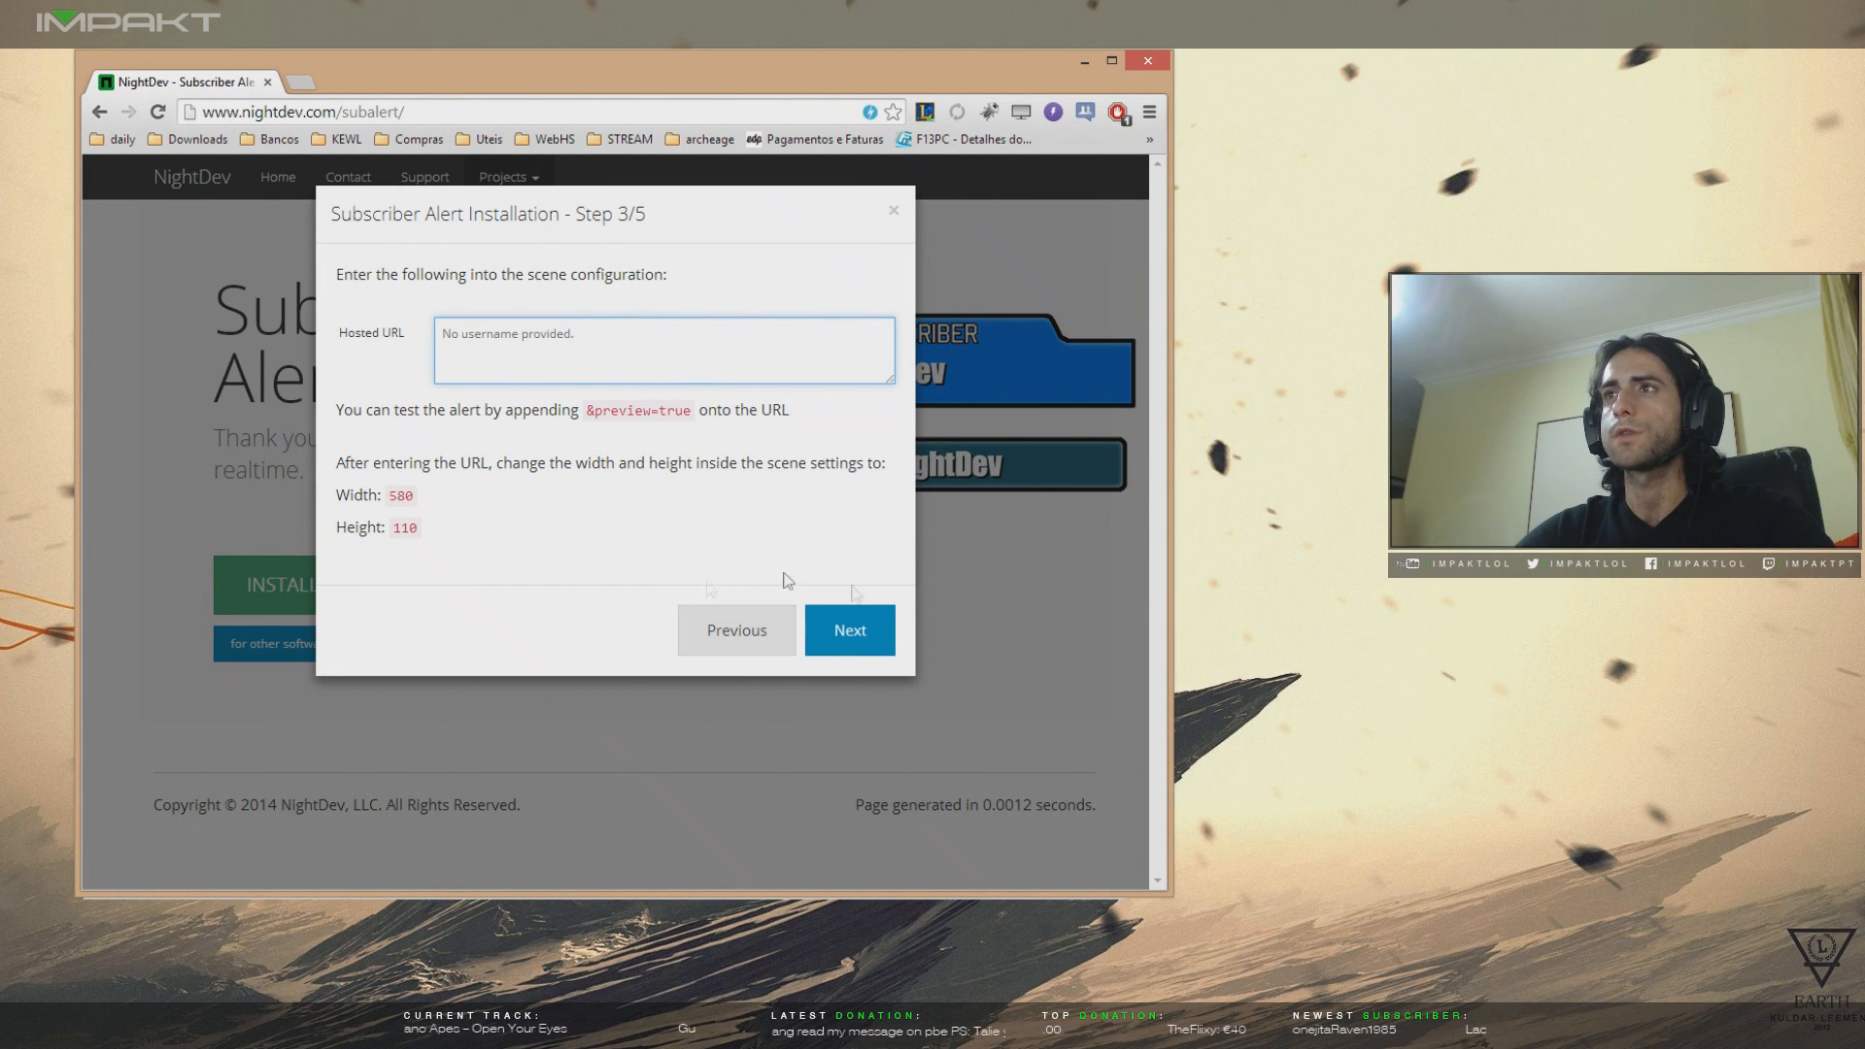
click(877, 636)
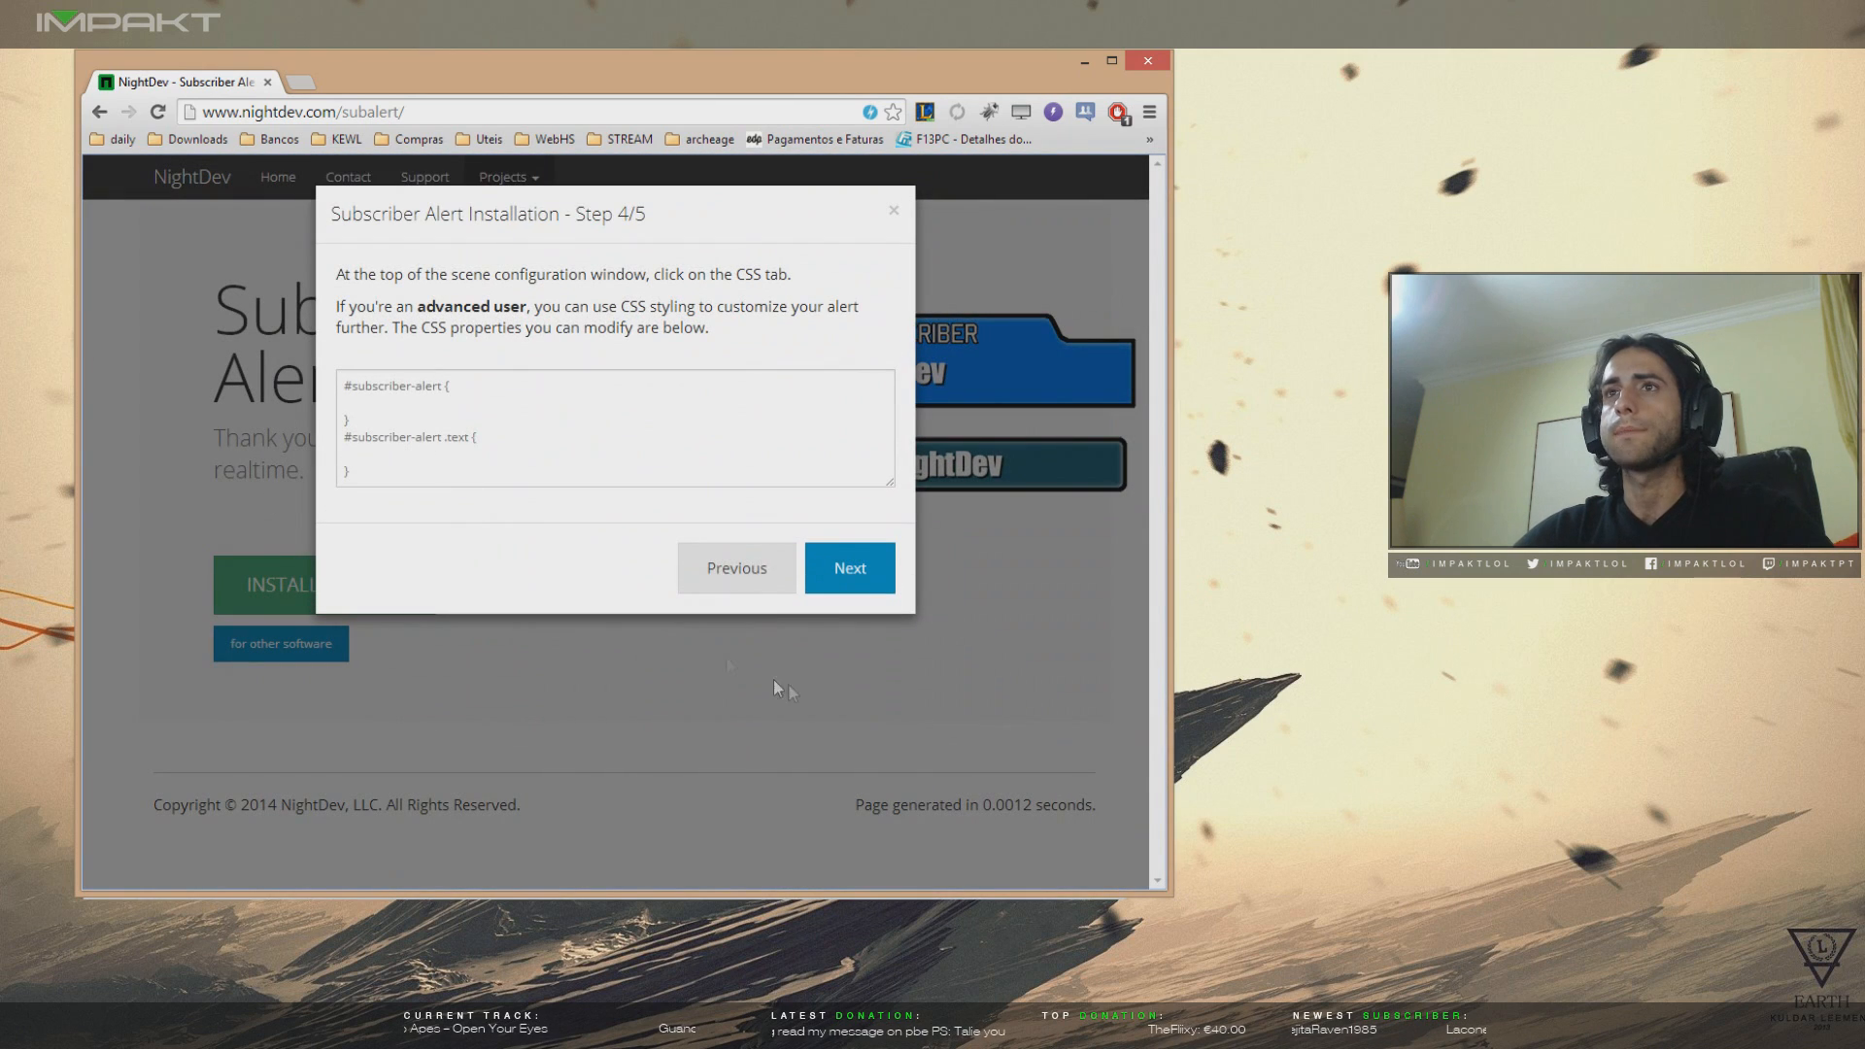
drag(596, 474, 312, 211)
click(860, 582)
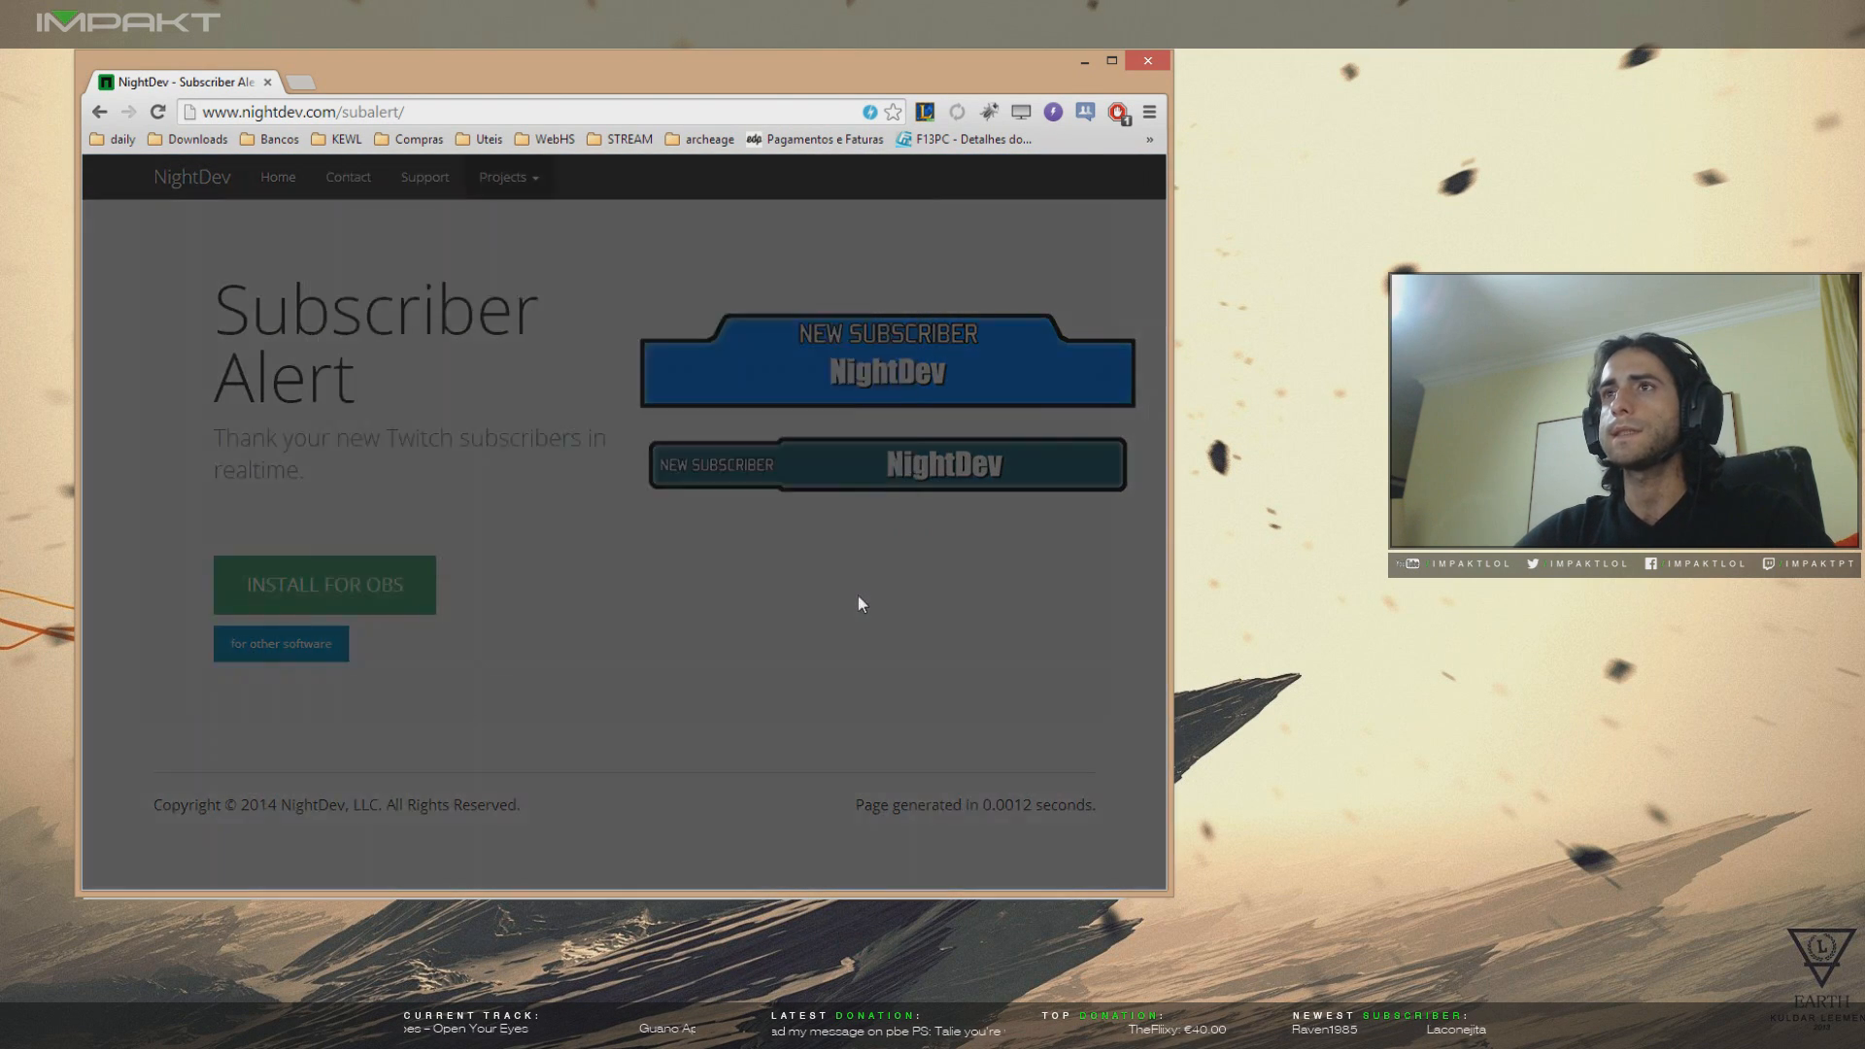
click(841, 517)
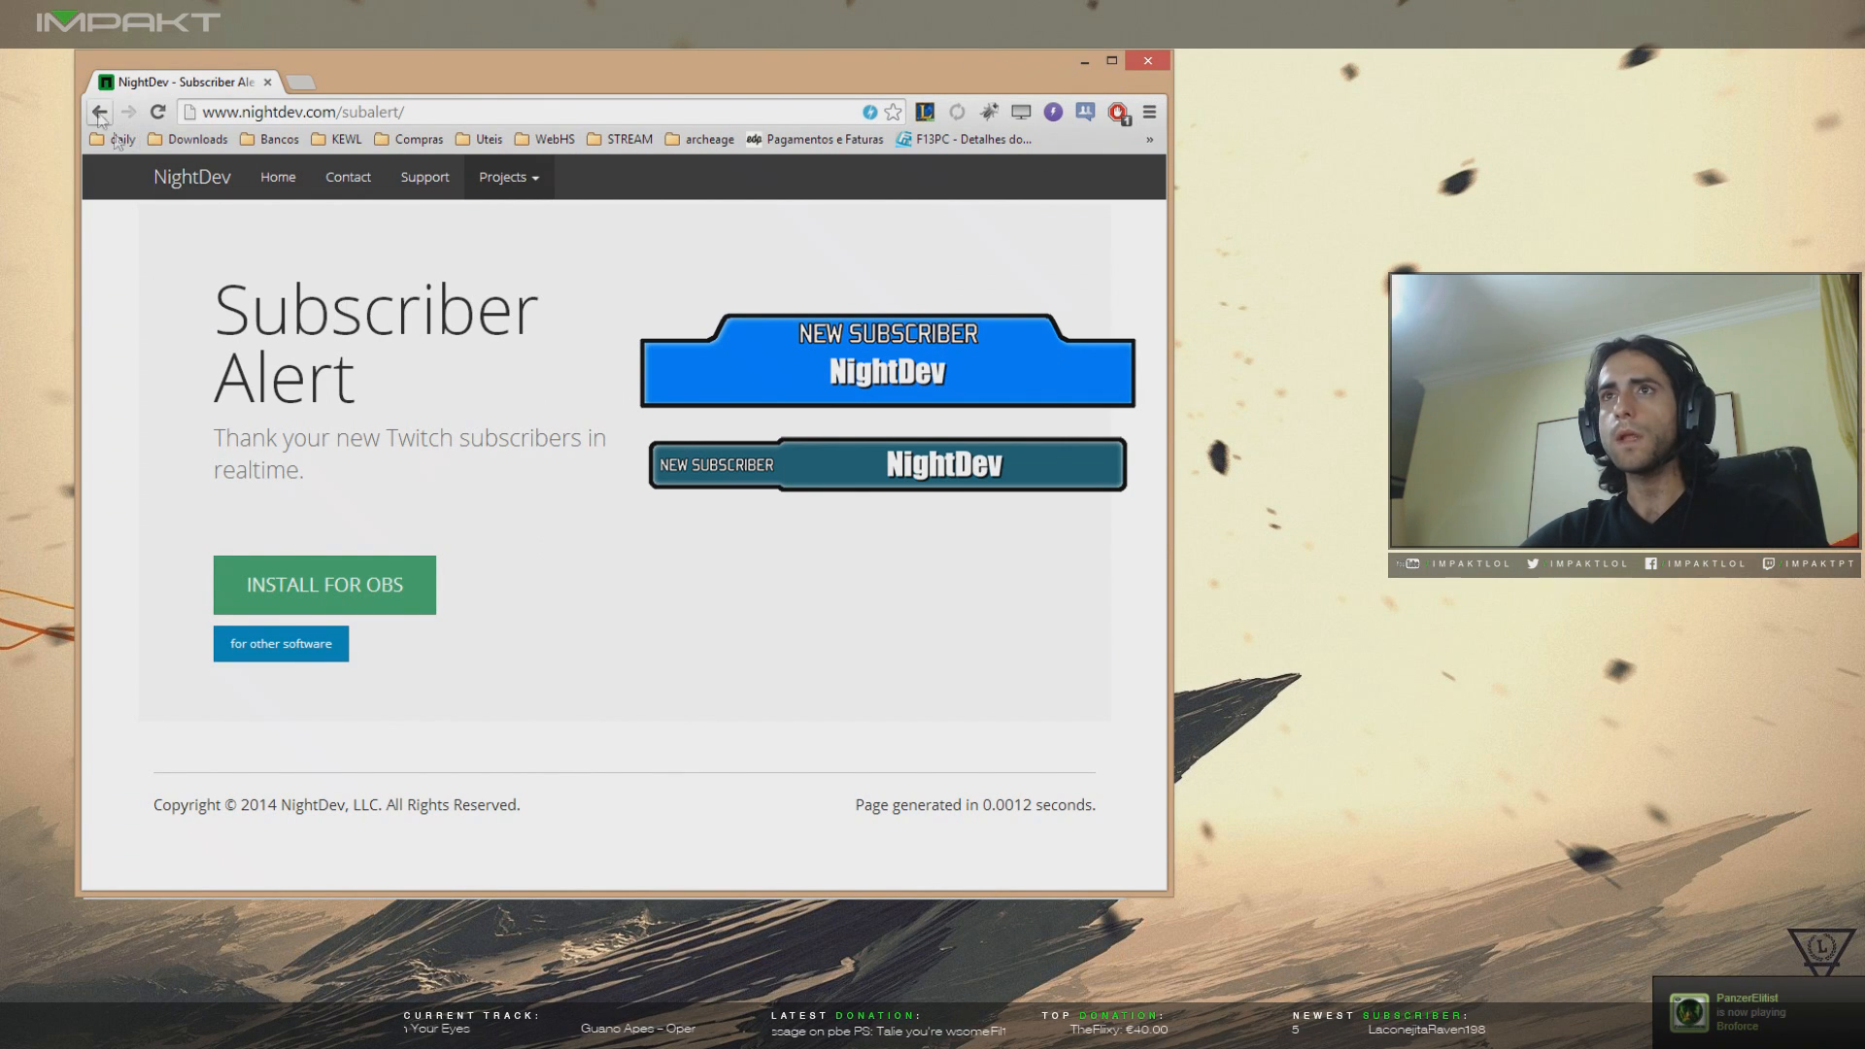
- Return to the Google results, search for "nightdev follower alert" and open NightDev's Follower Alert page
triple_click(409, 382)
click(100, 112)
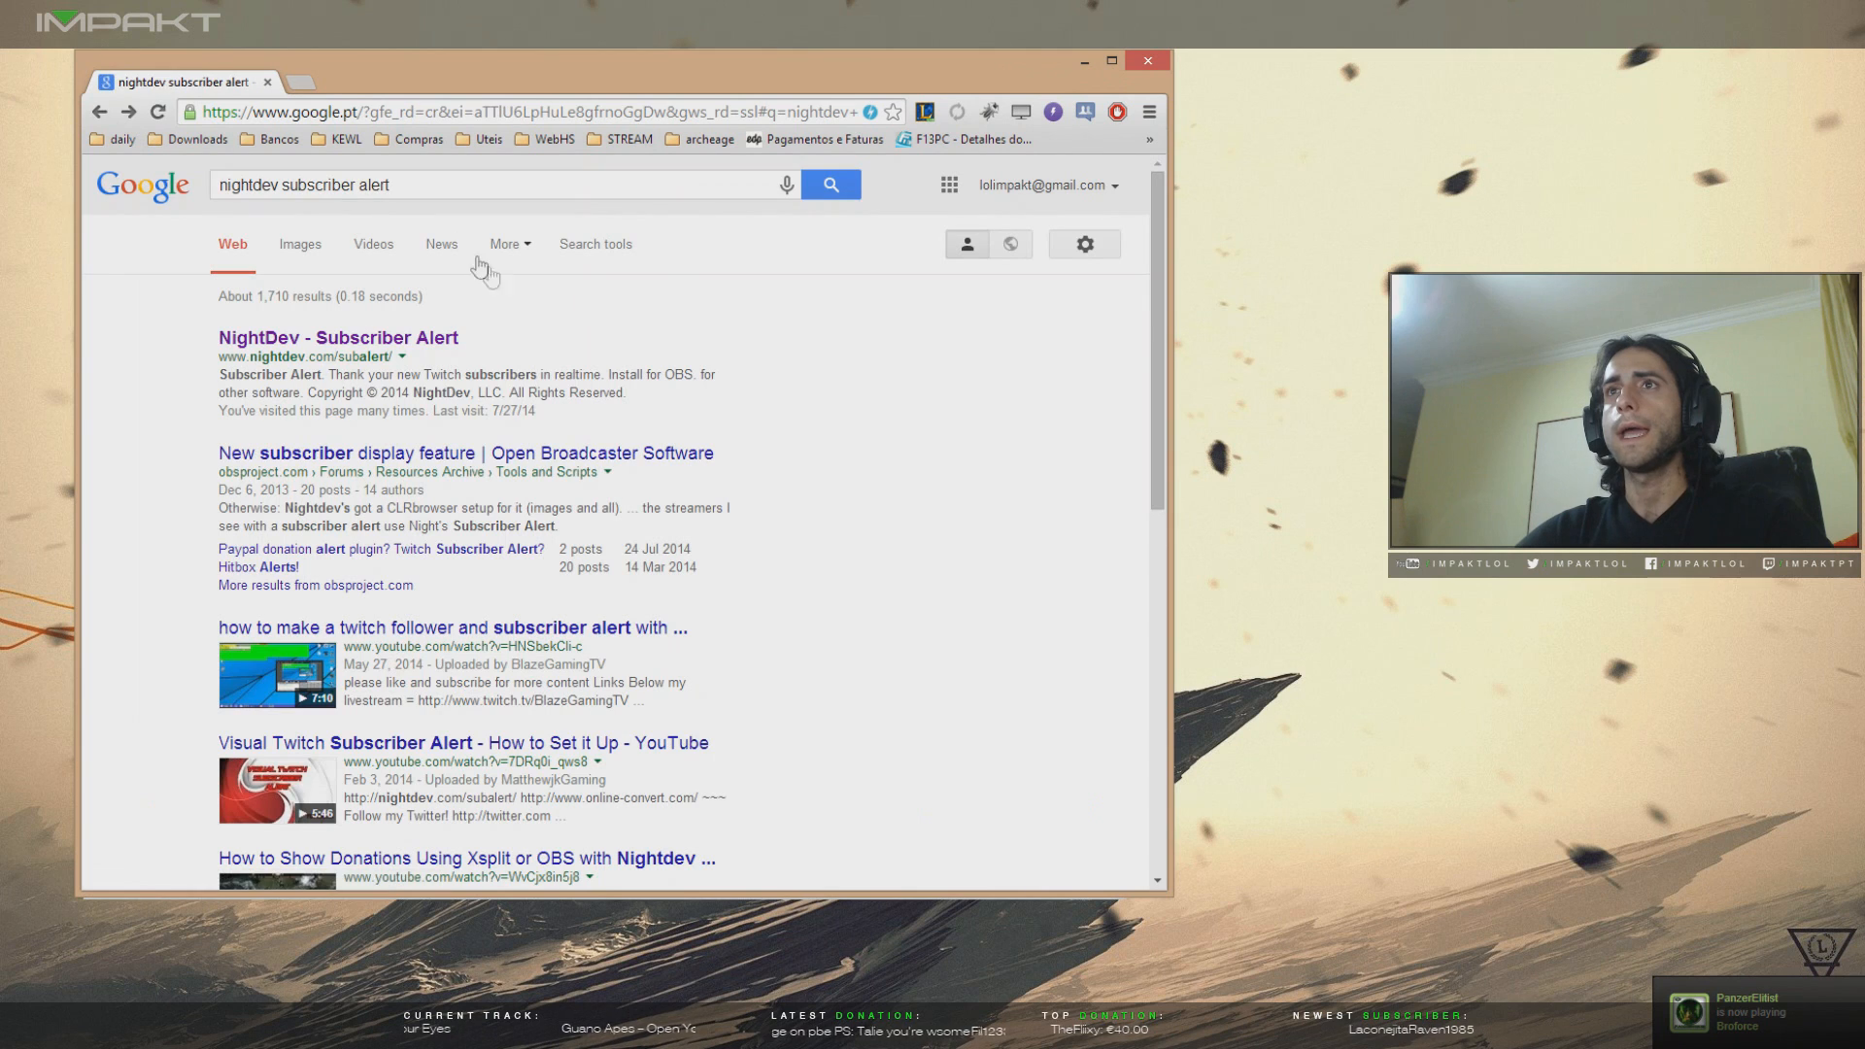
text(followert al)
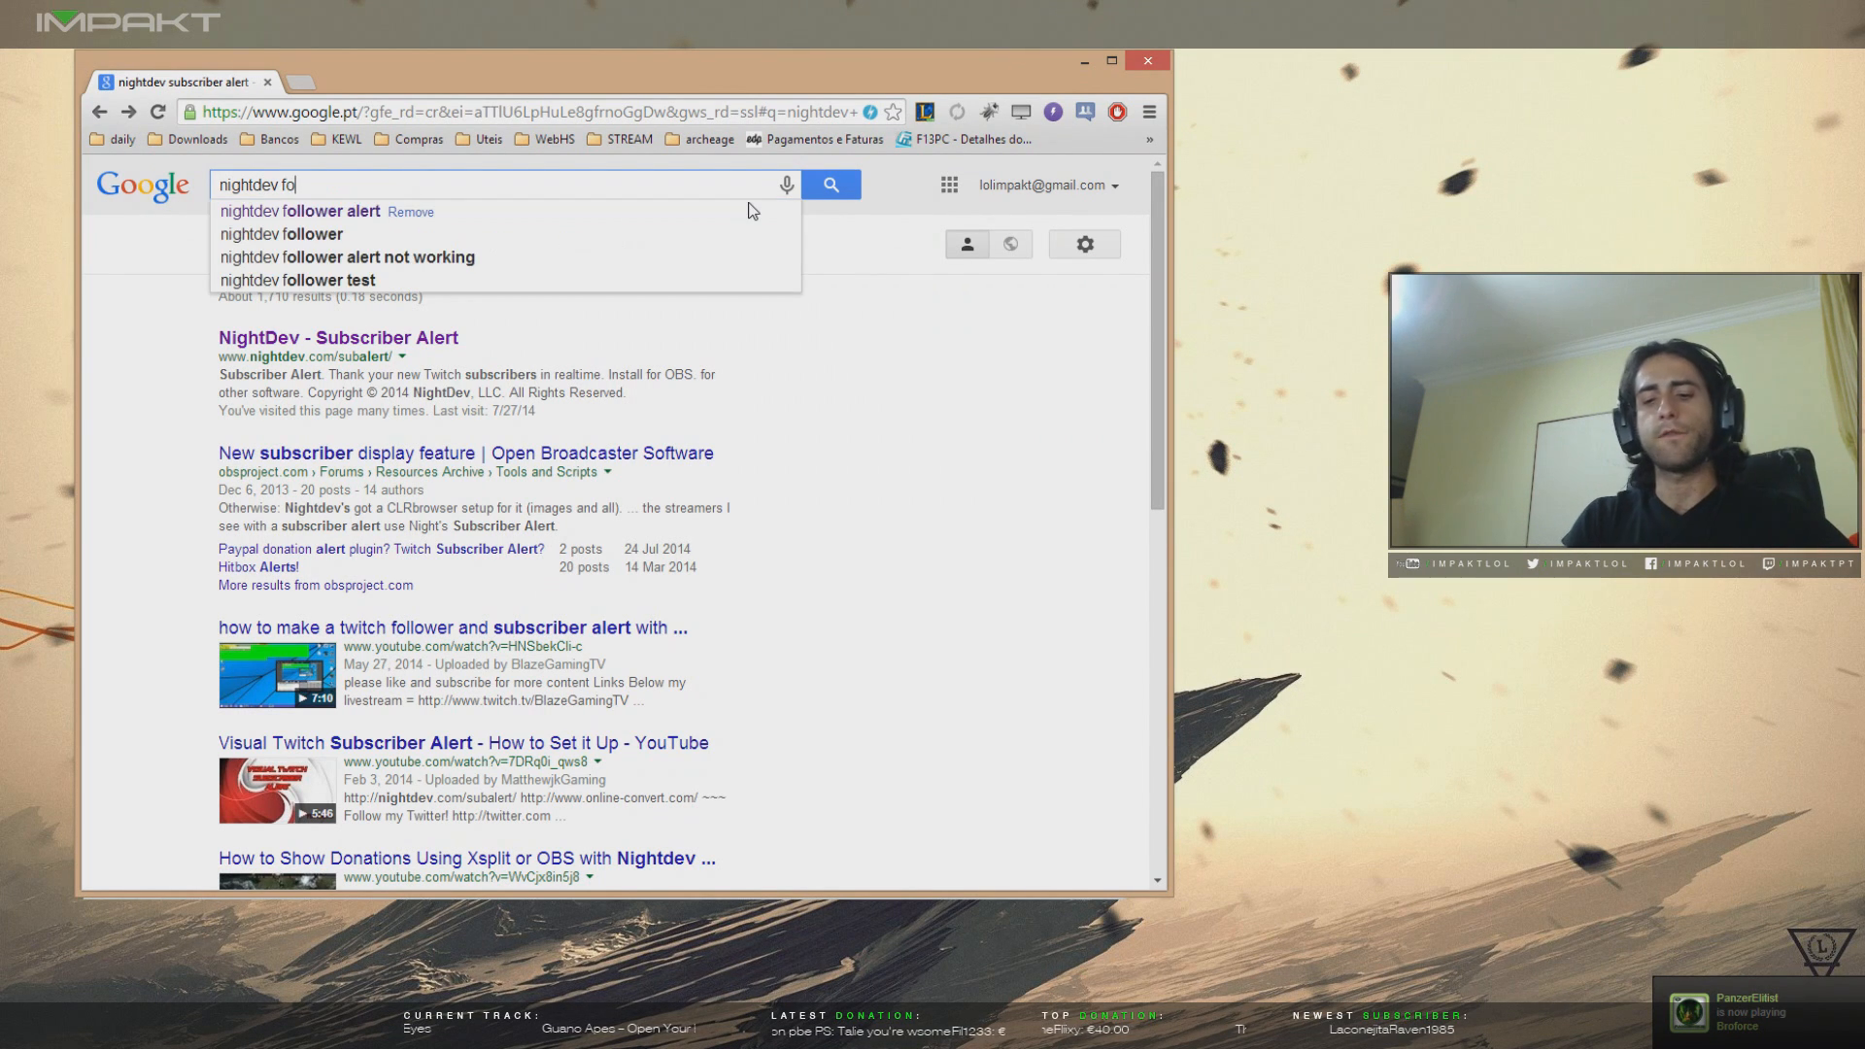
key(BackSpace)
key(BackSpace)
key(BackSpace)
key(BackSpace)
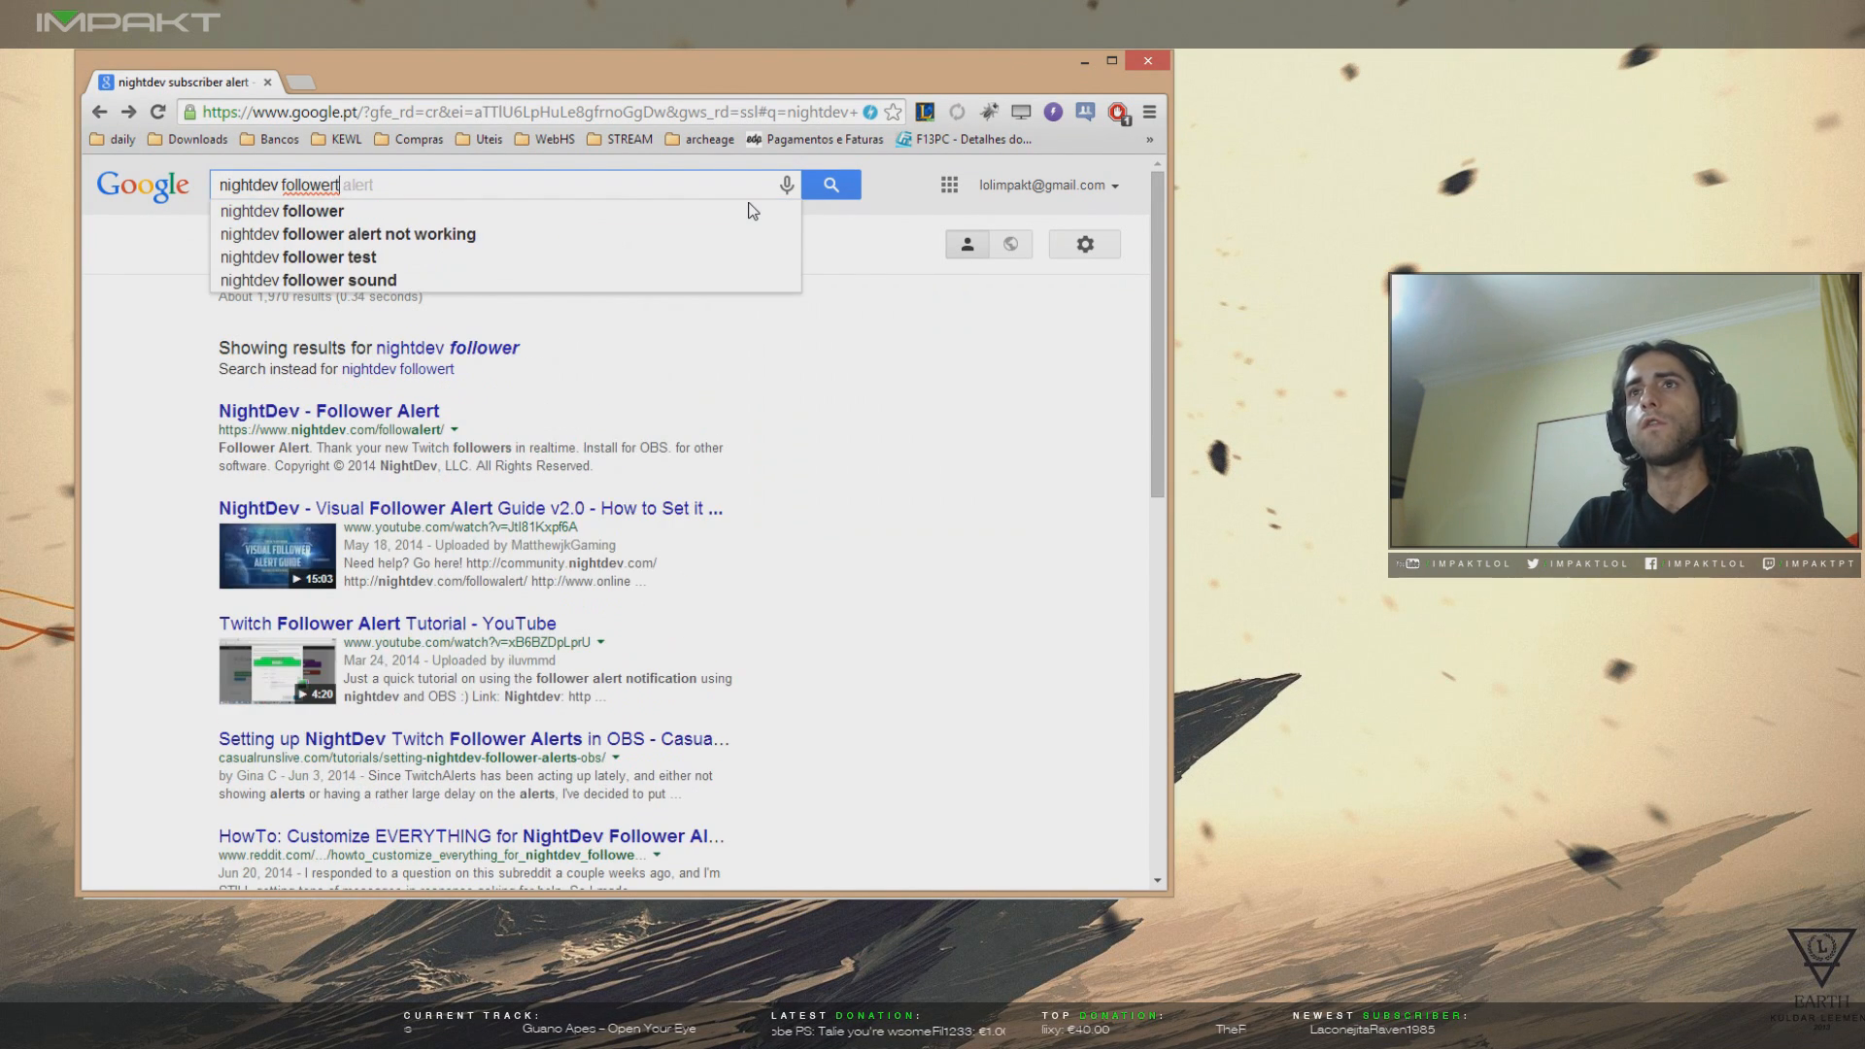
text(alert)
key(Return)
click(423, 340)
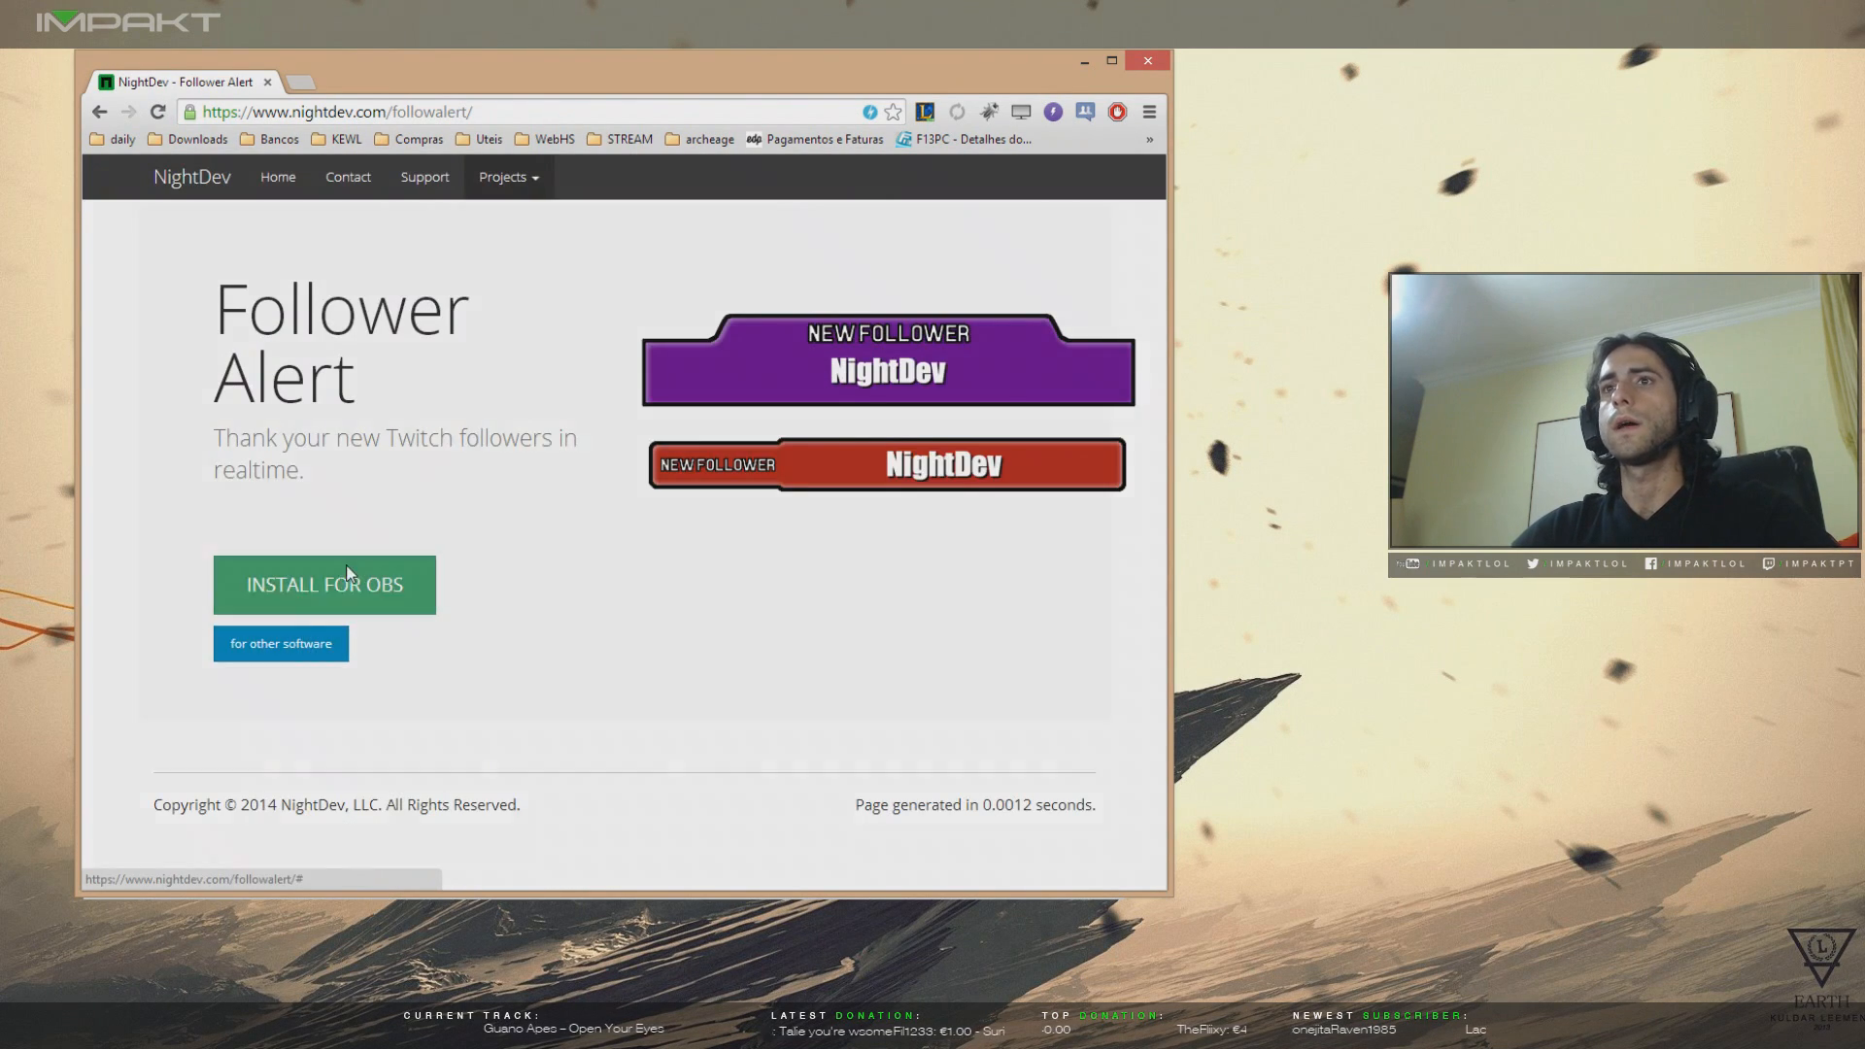
- Start the Follower Alert installation for OBS, view the step 2 form, and return to step 1
click(349, 573)
click(848, 514)
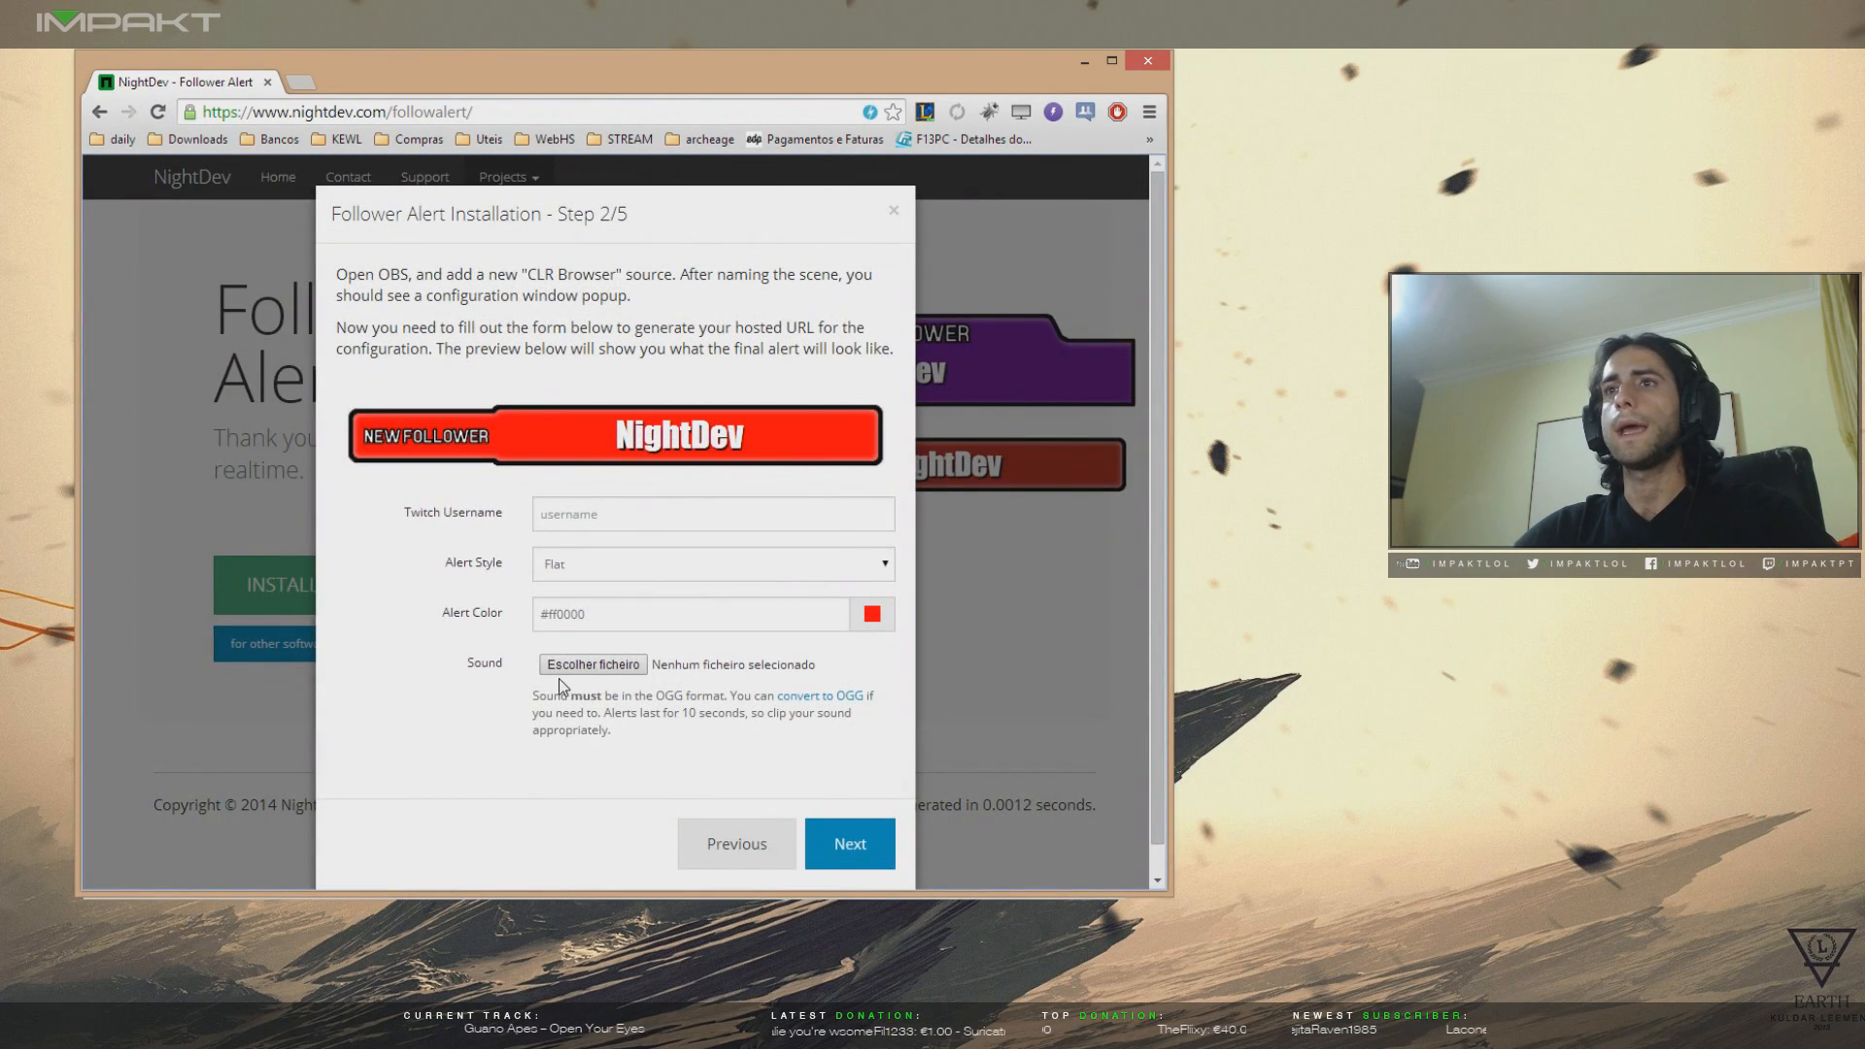
click(736, 843)
- Search the web for "nightdev donation" and open NightDev's Tip Alert page
click(654, 110)
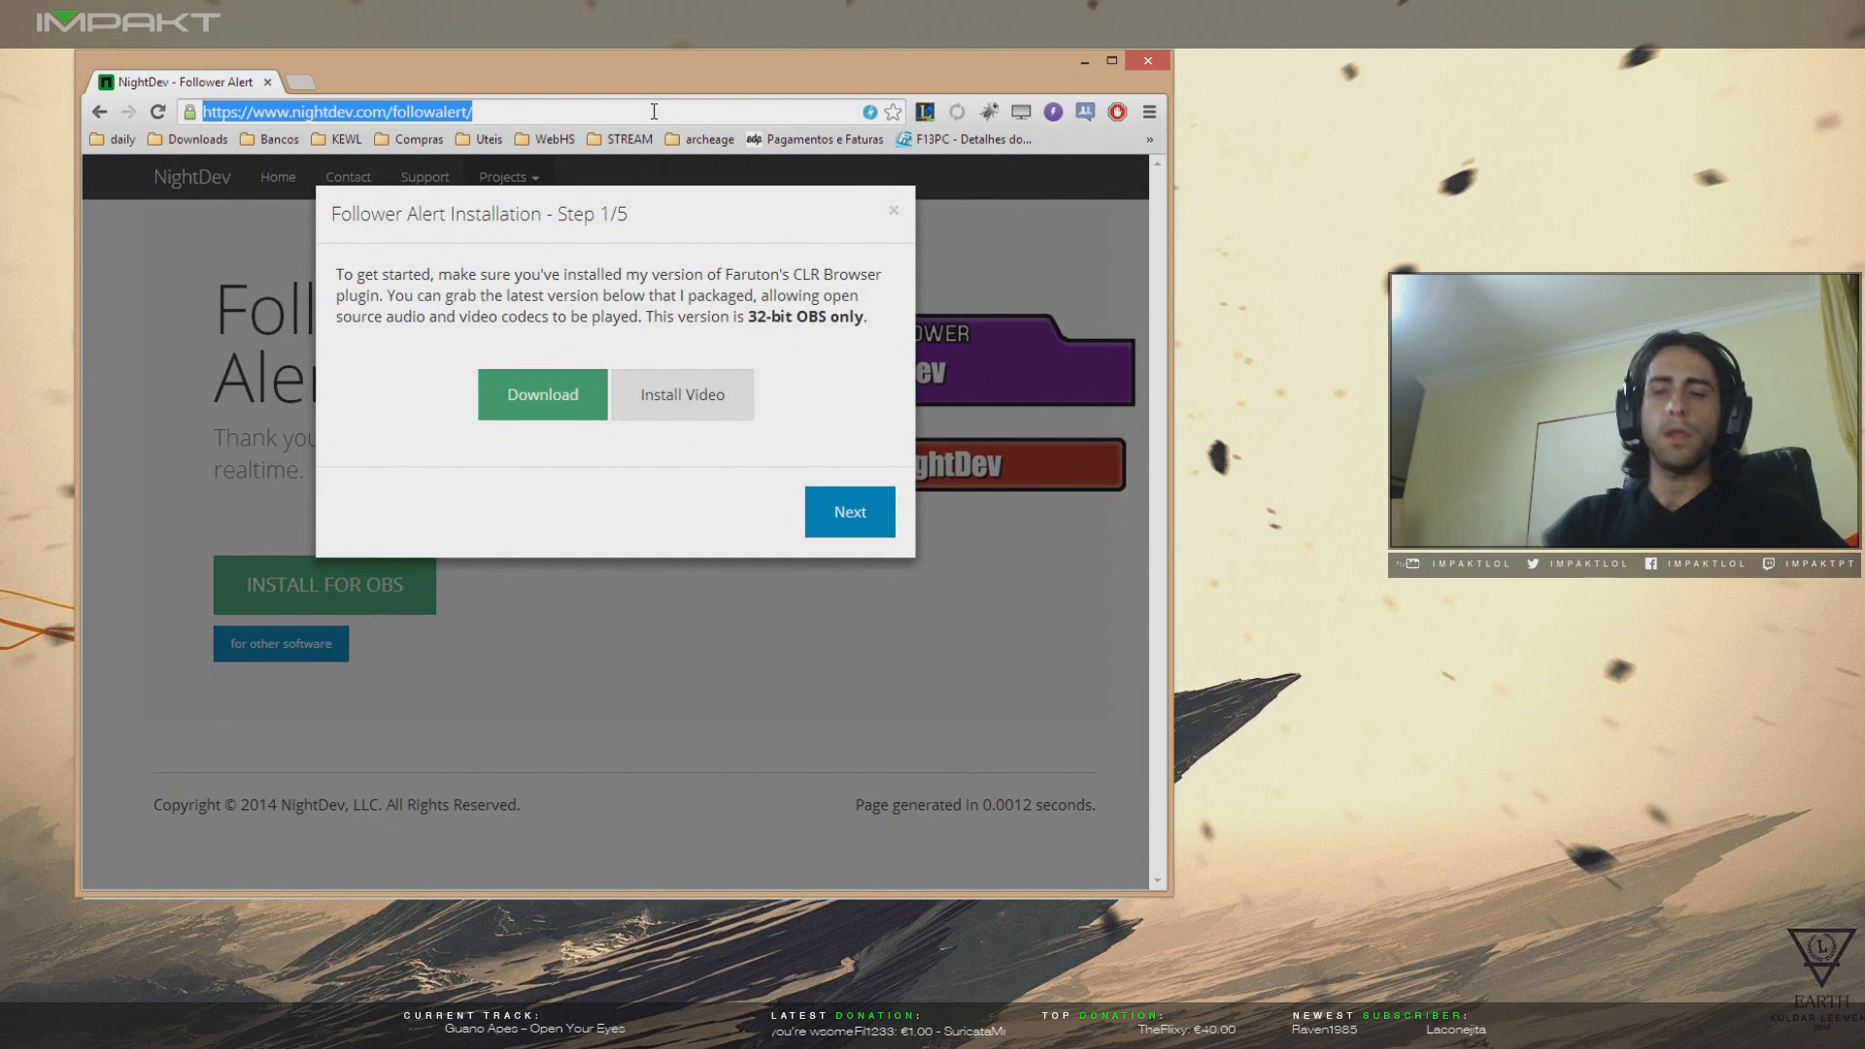
text(nightdev)
text( f)
key(BackSpace)
key(BackSpace)
text(donation)
key(Return)
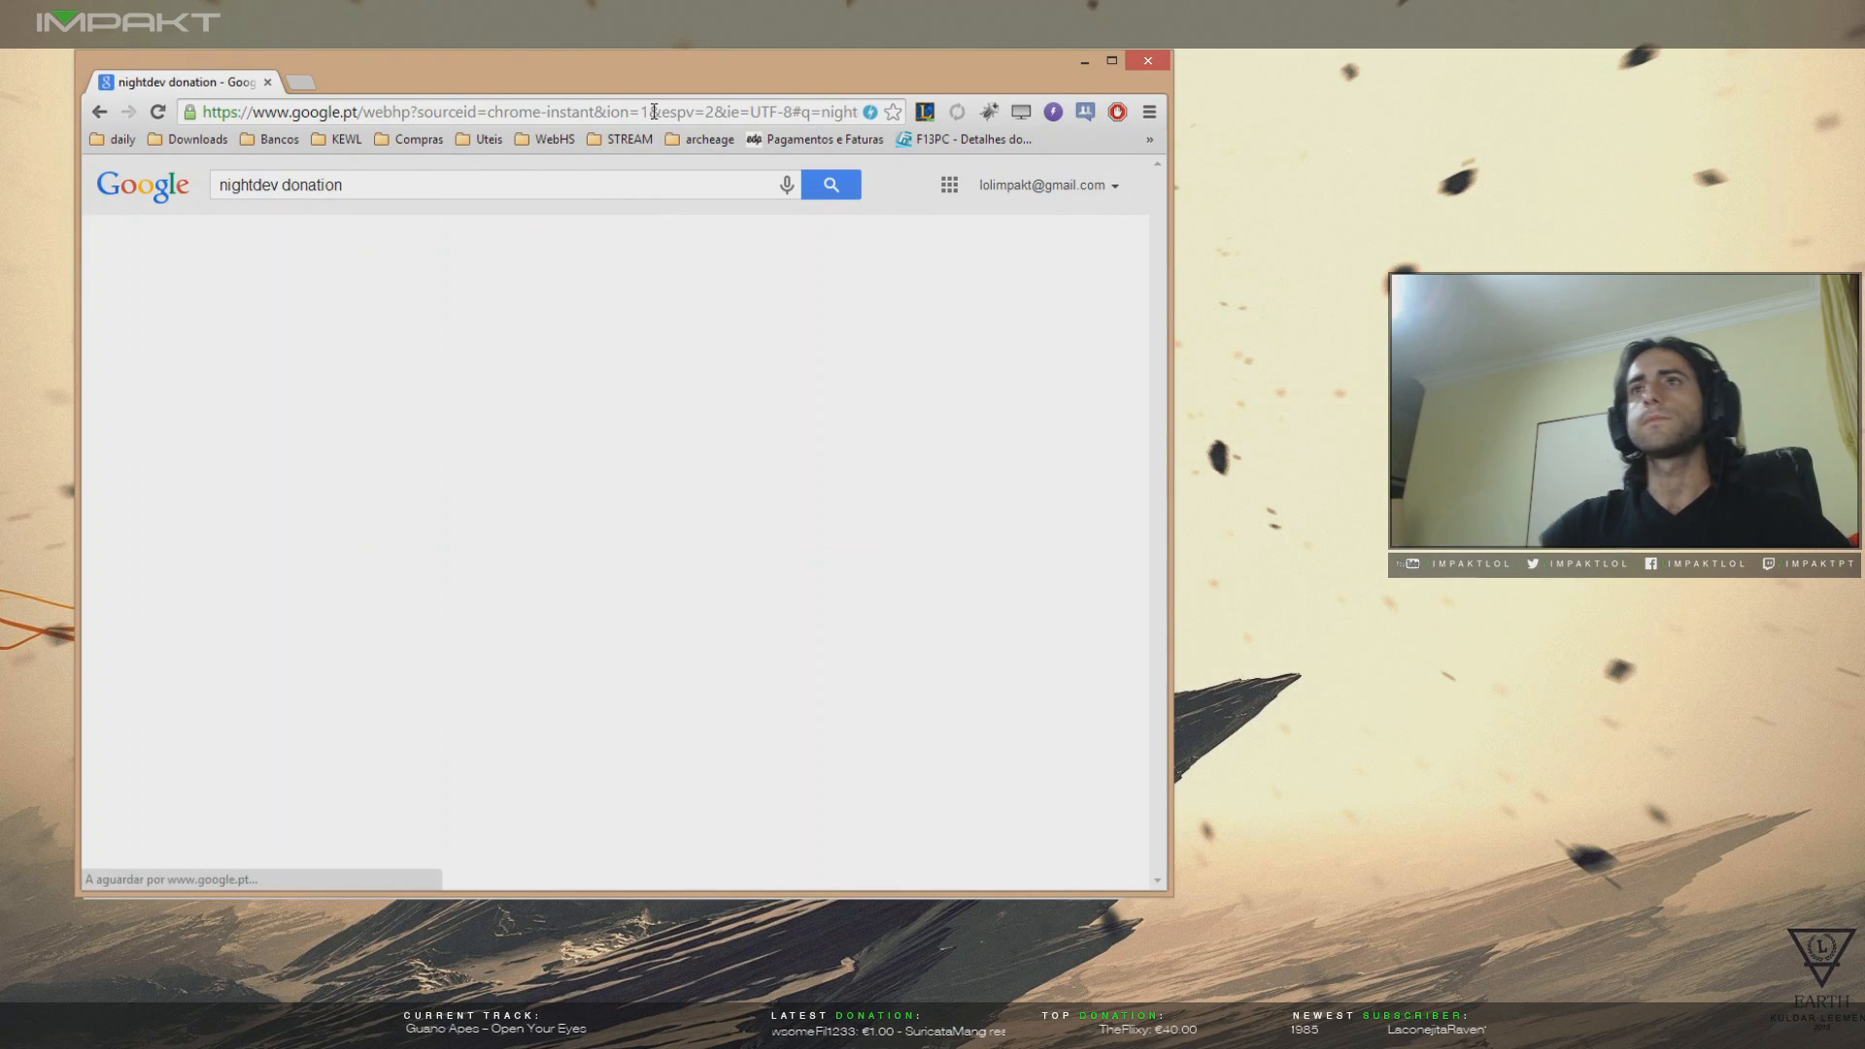
click(353, 356)
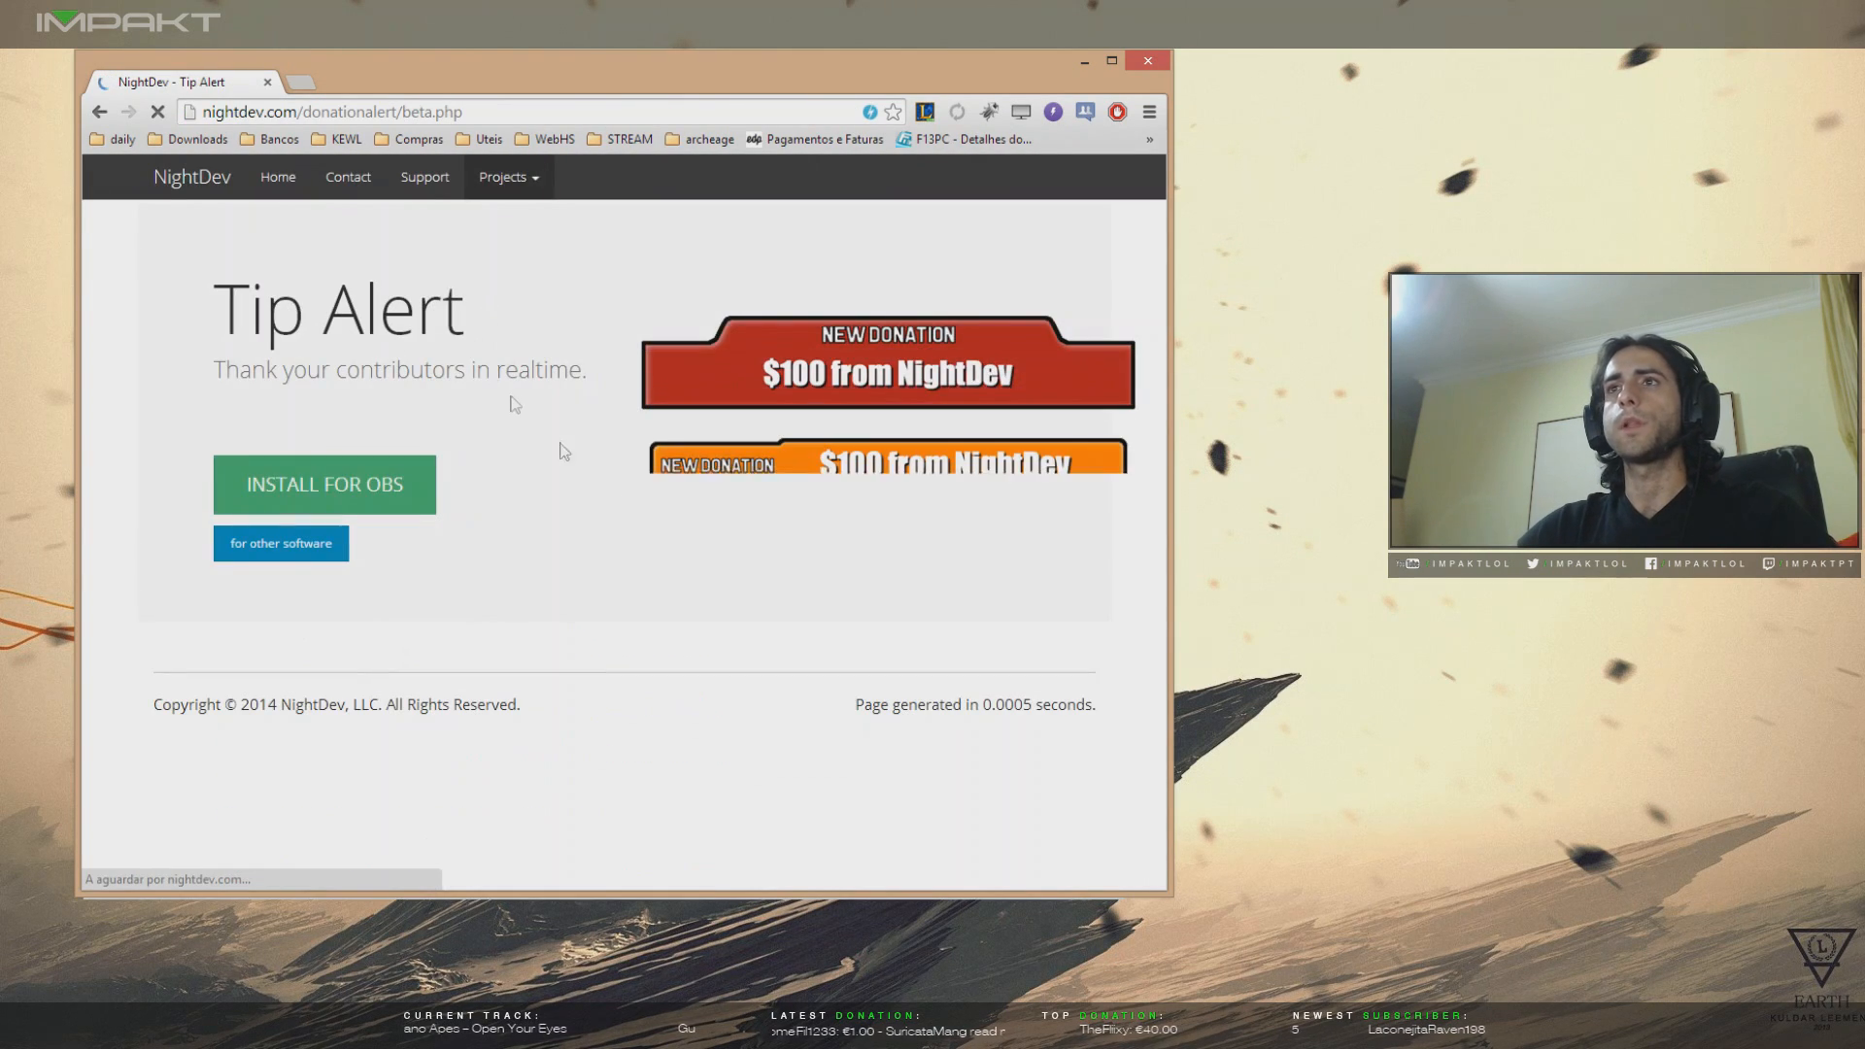
- Start the Tip Alert installation for OBS, review the step 2 API and alert fields, and close the guide and the browser
click(380, 480)
click(845, 508)
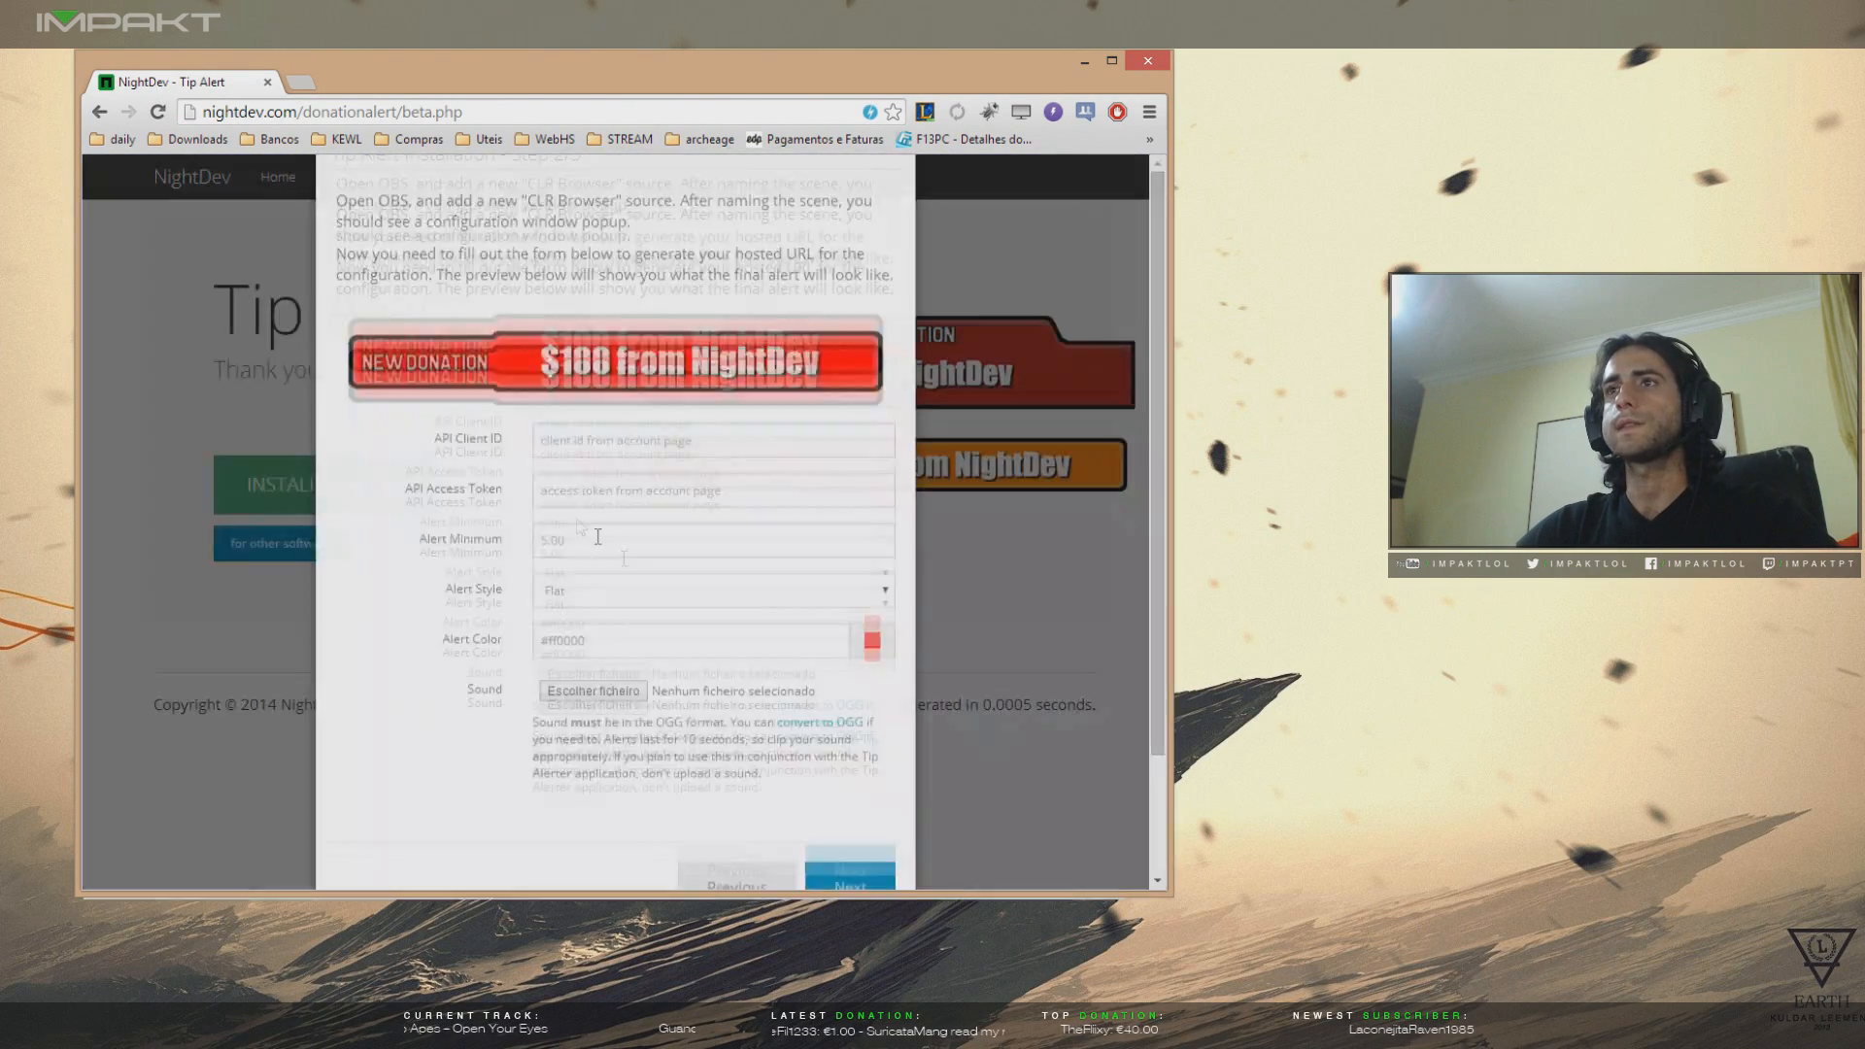
scroll(525, 288, down, 1)
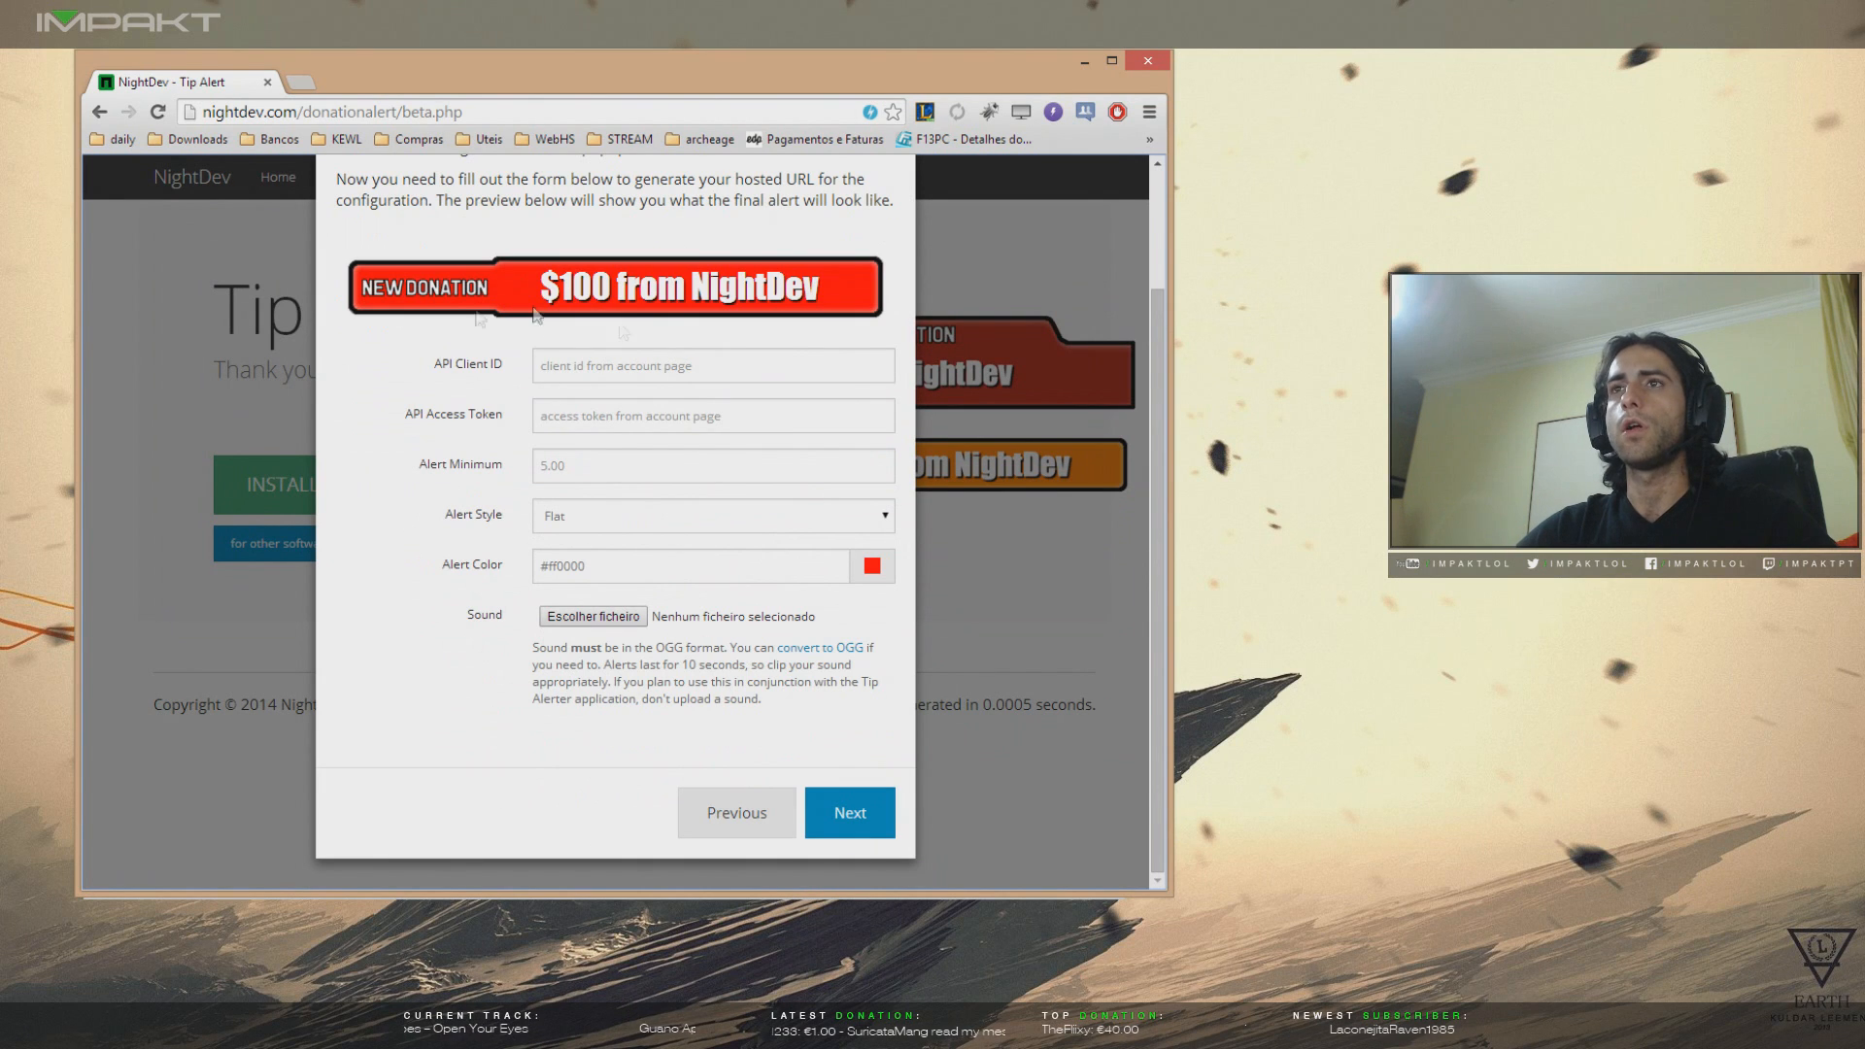
scroll(515, 422, up, 1)
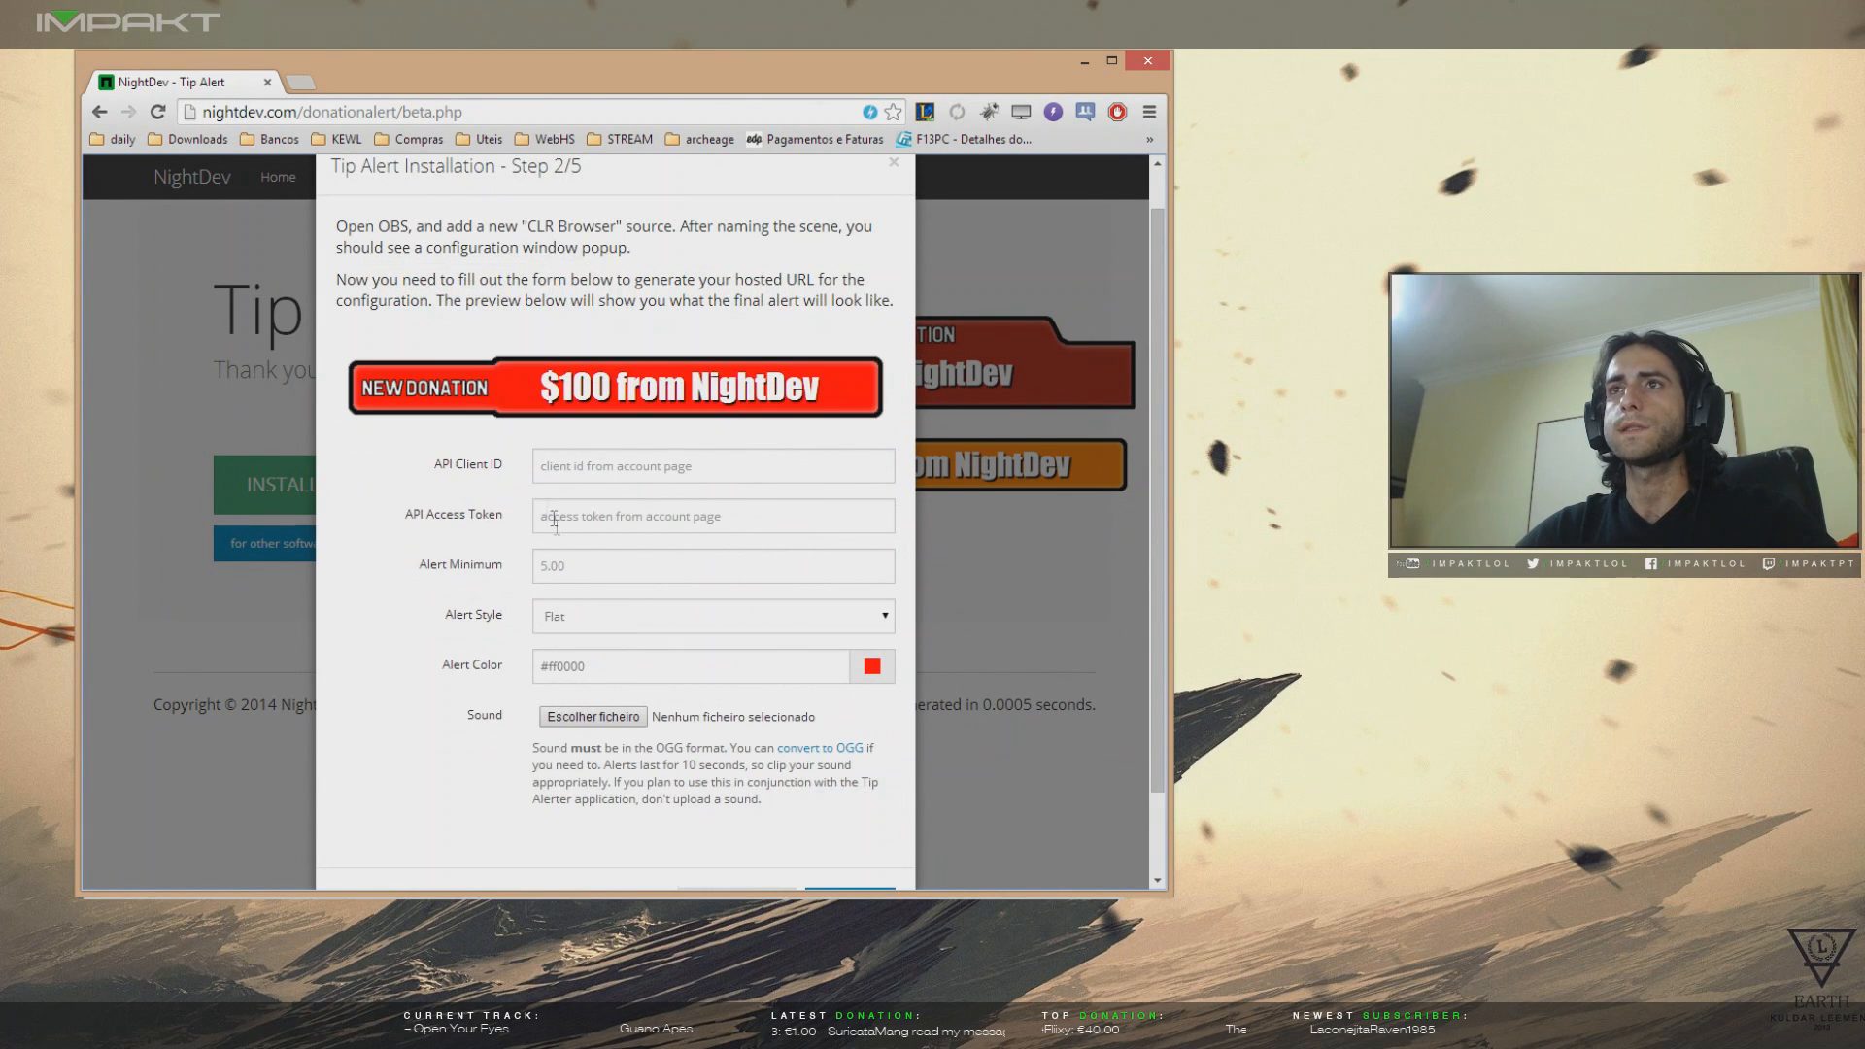
scroll(844, 715, down, 1)
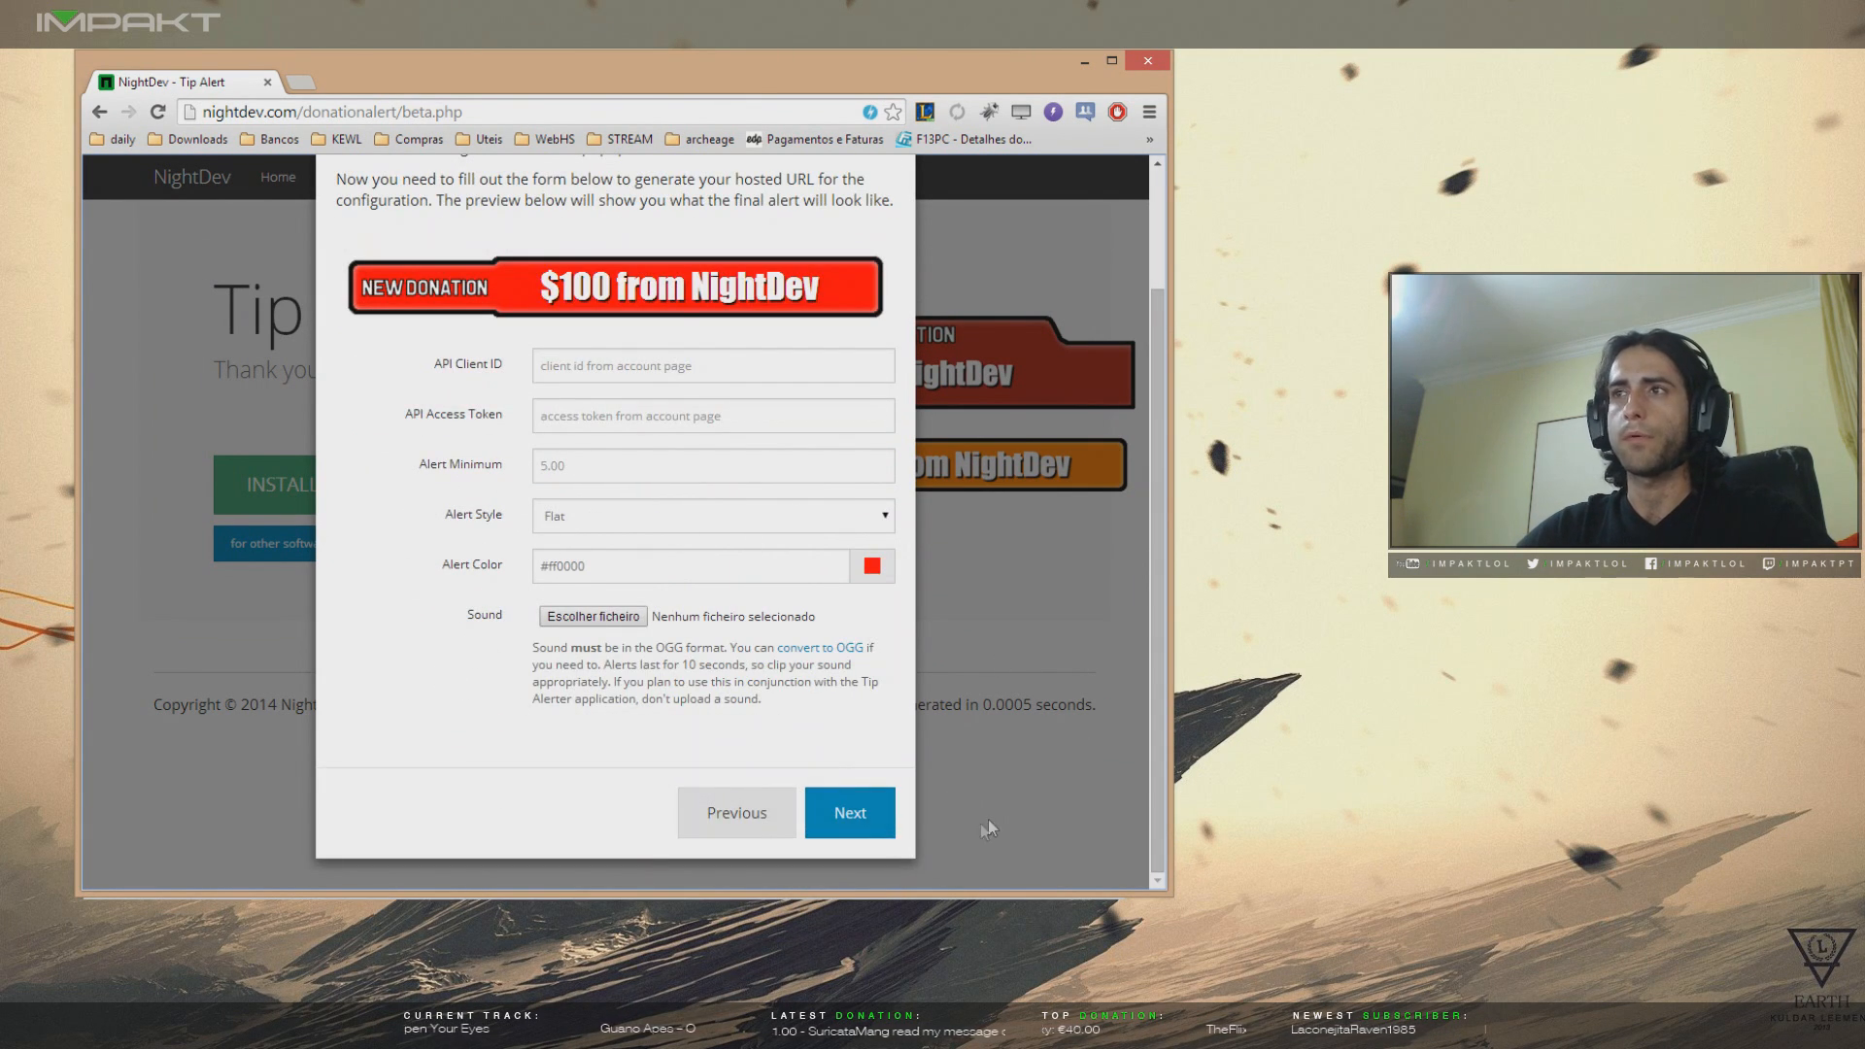
click(249, 726)
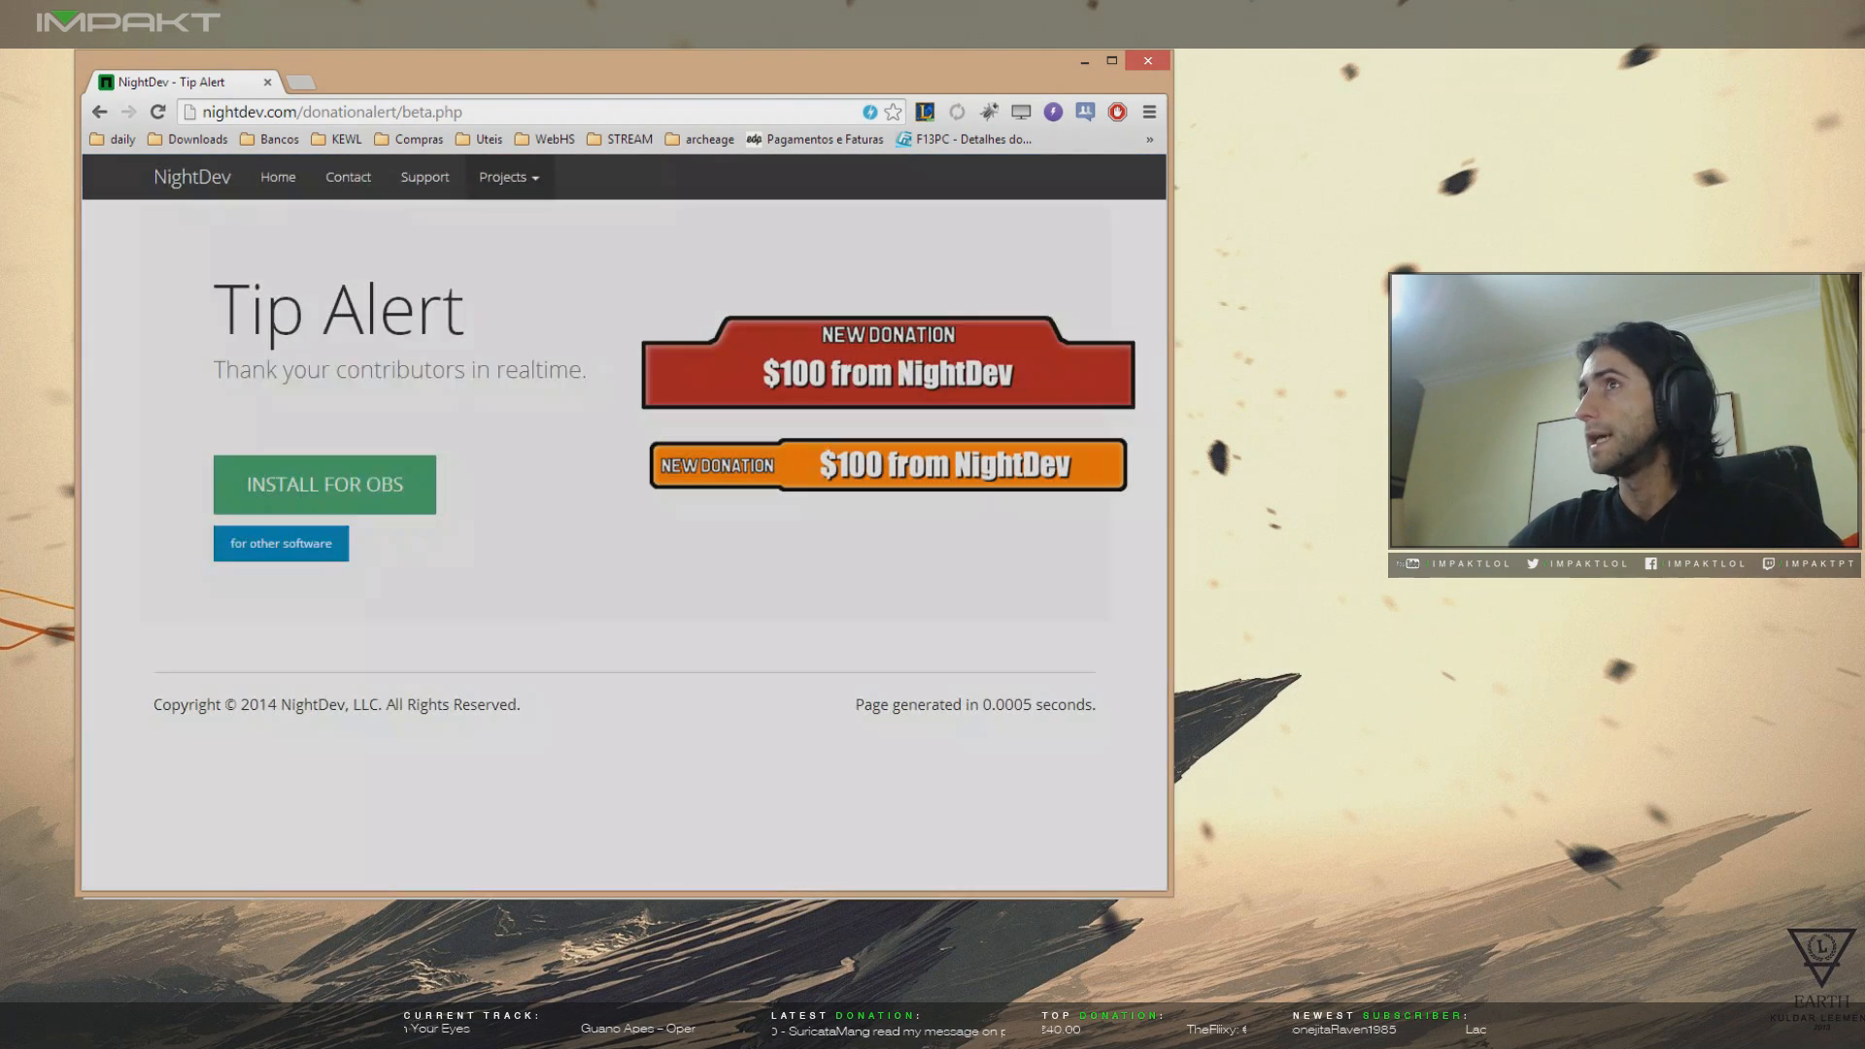
click(1140, 61)
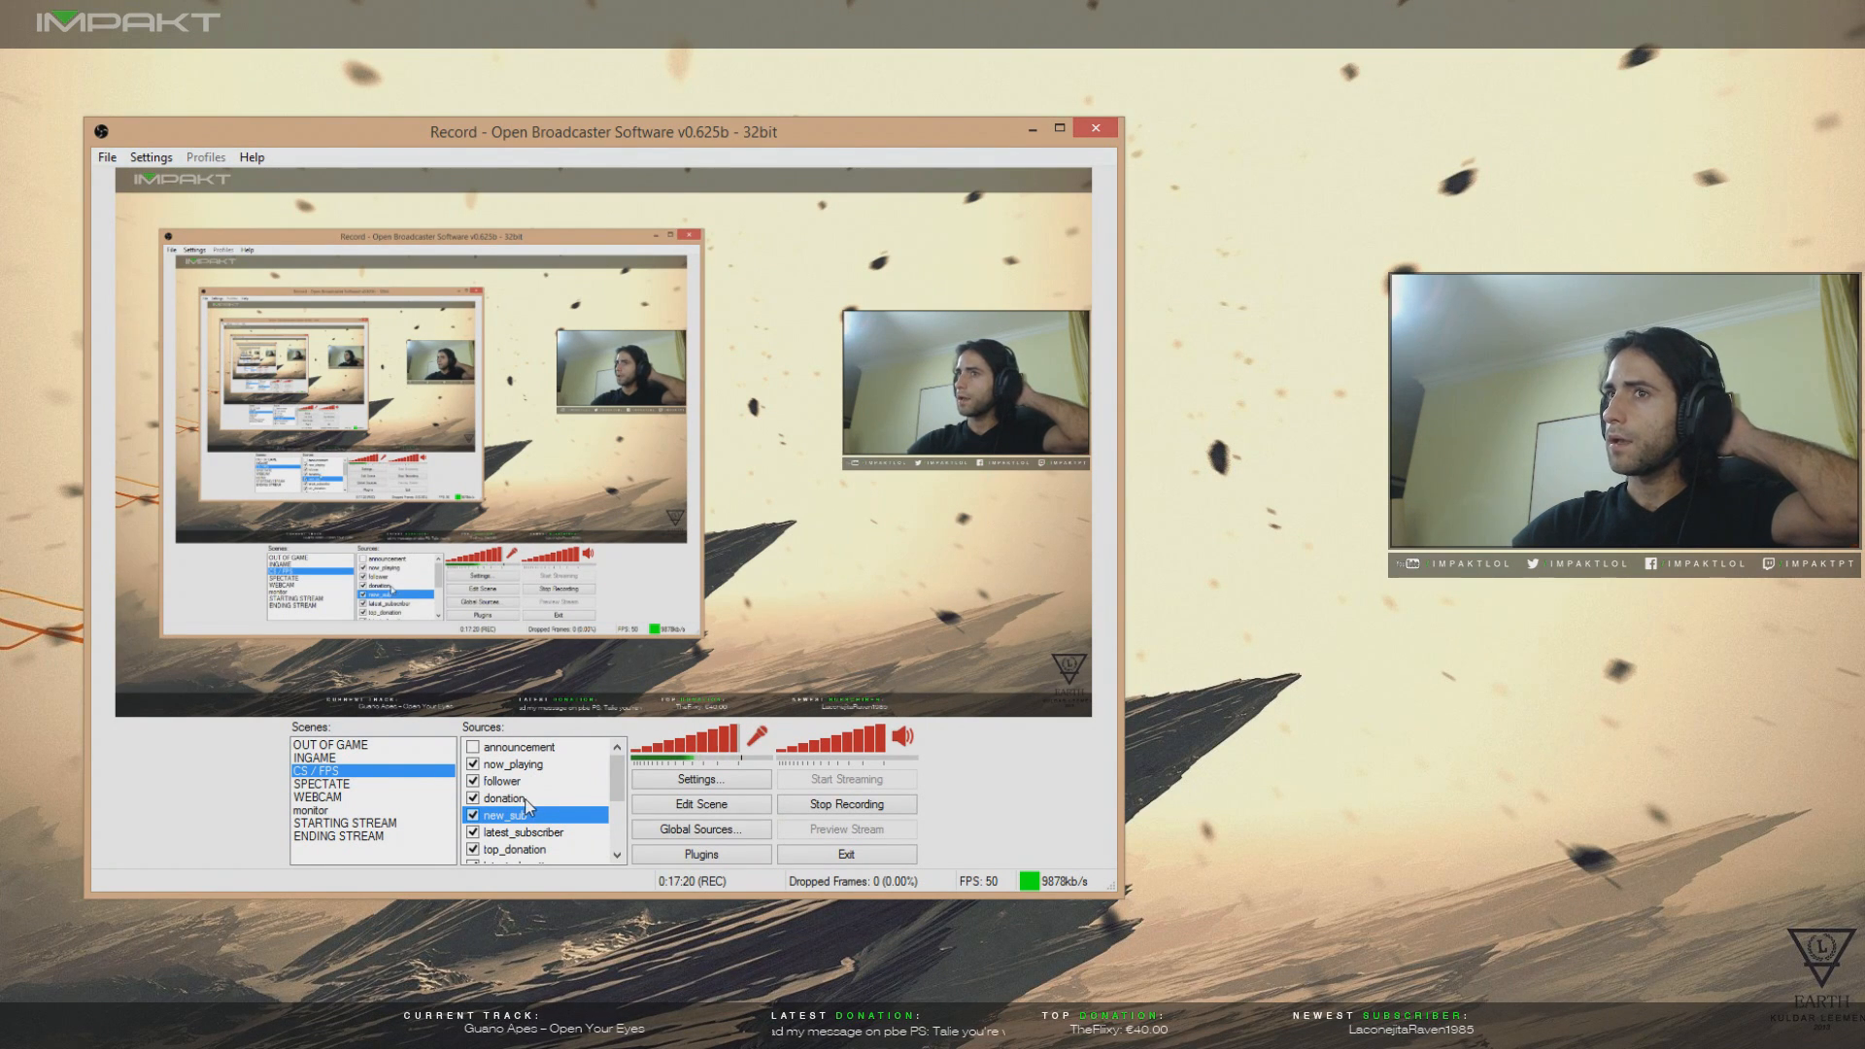
- Examine the now_playing source's text properties, including its text file setting, and cancel the dialog
click(607, 798)
click(520, 766)
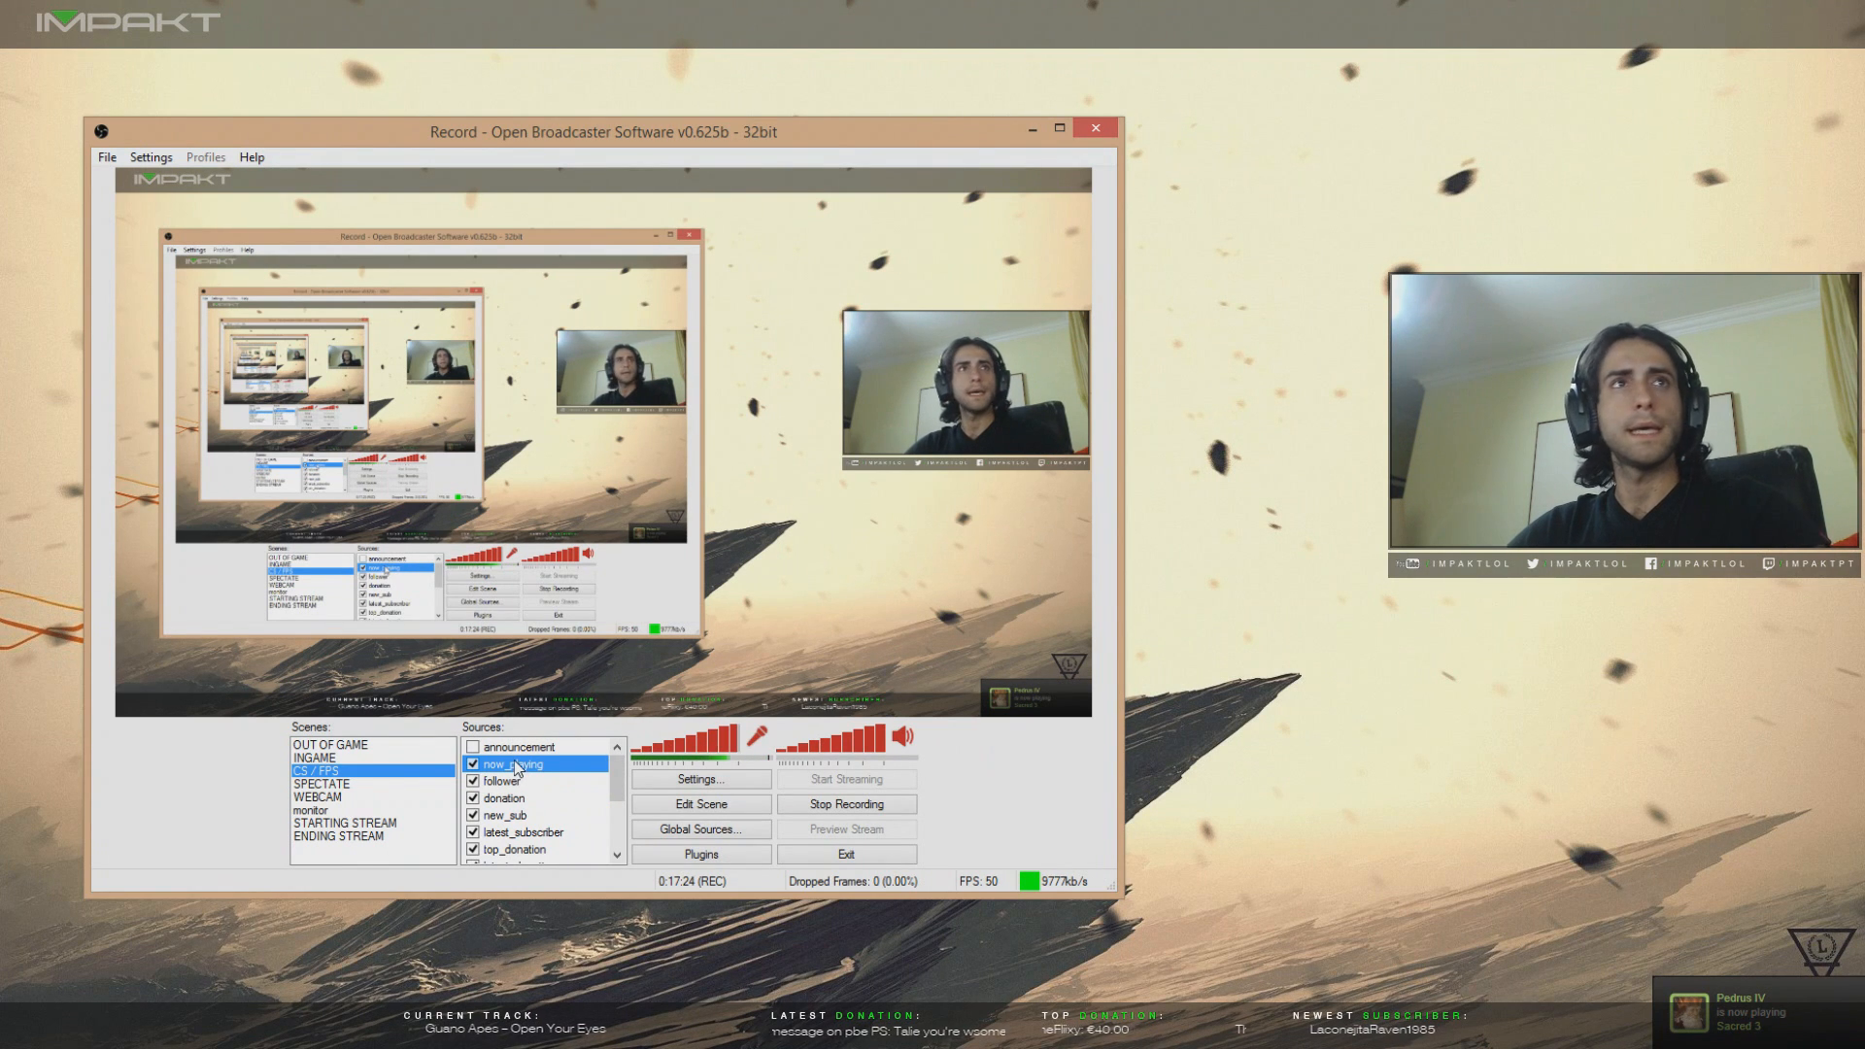
right_click(510, 764)
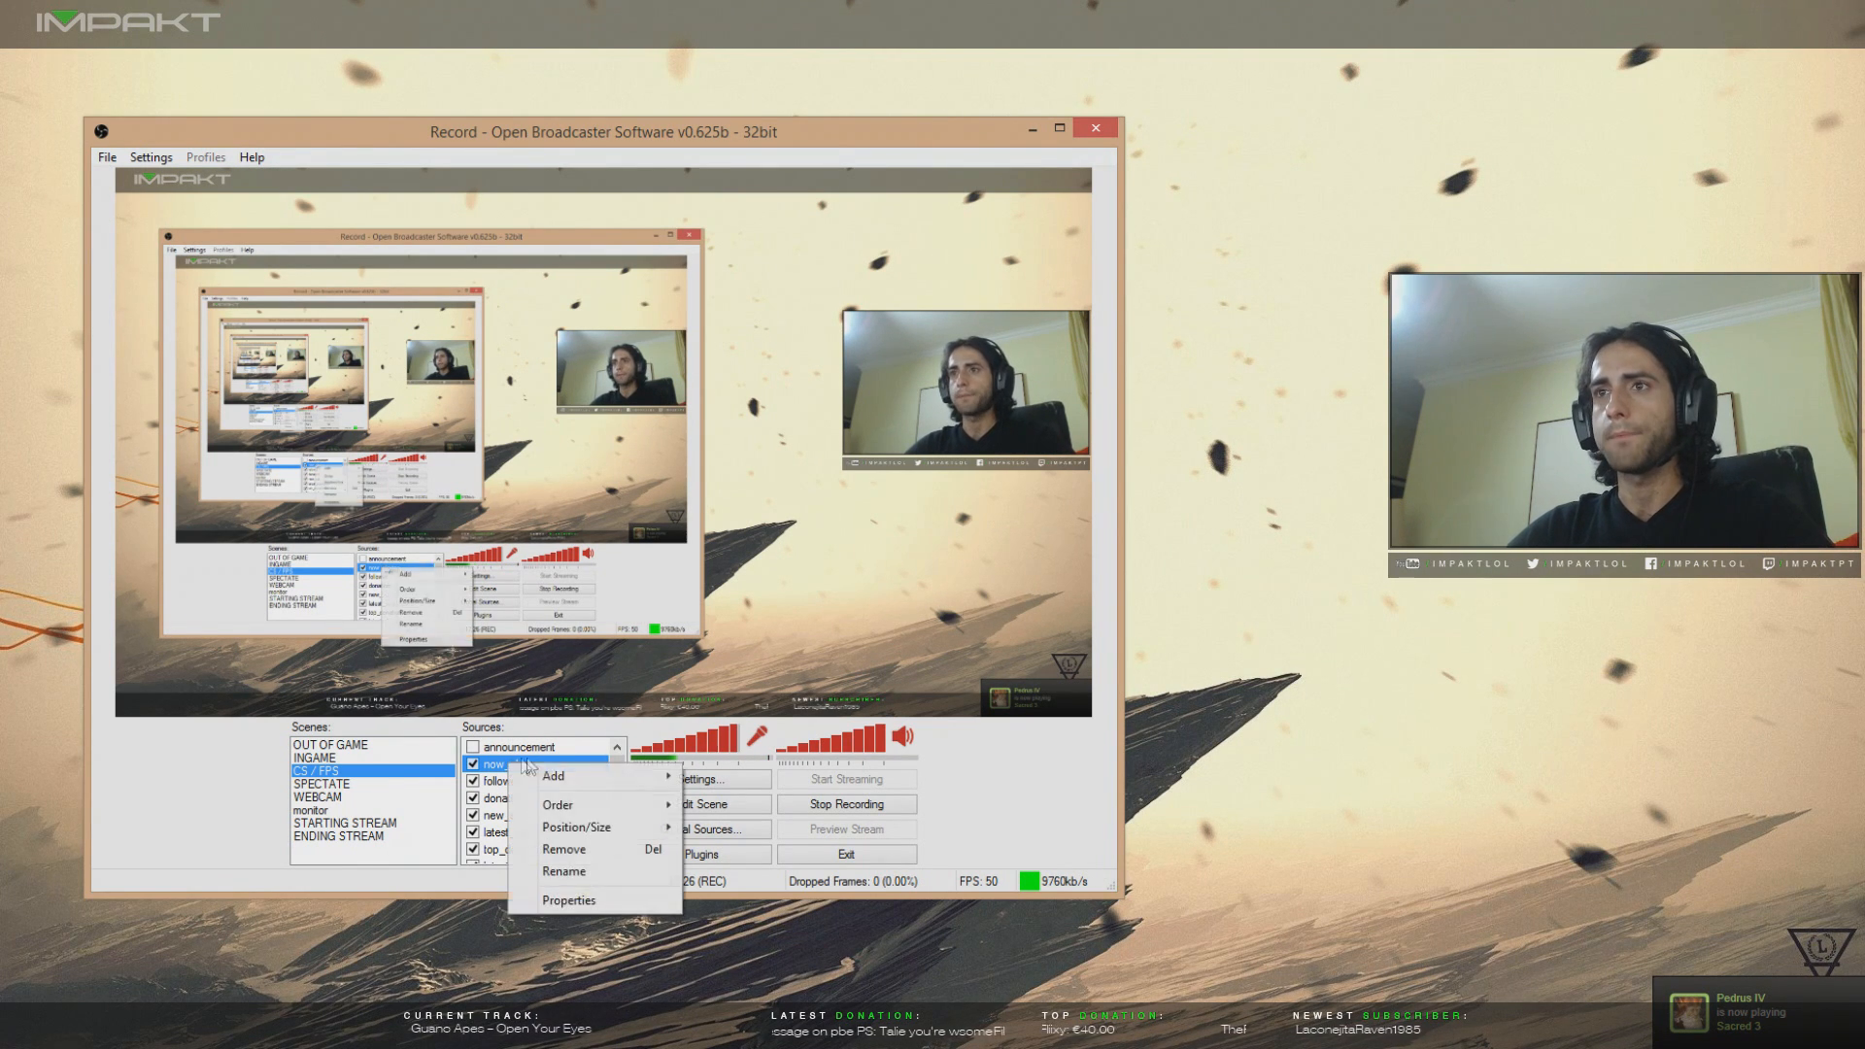
click(544, 897)
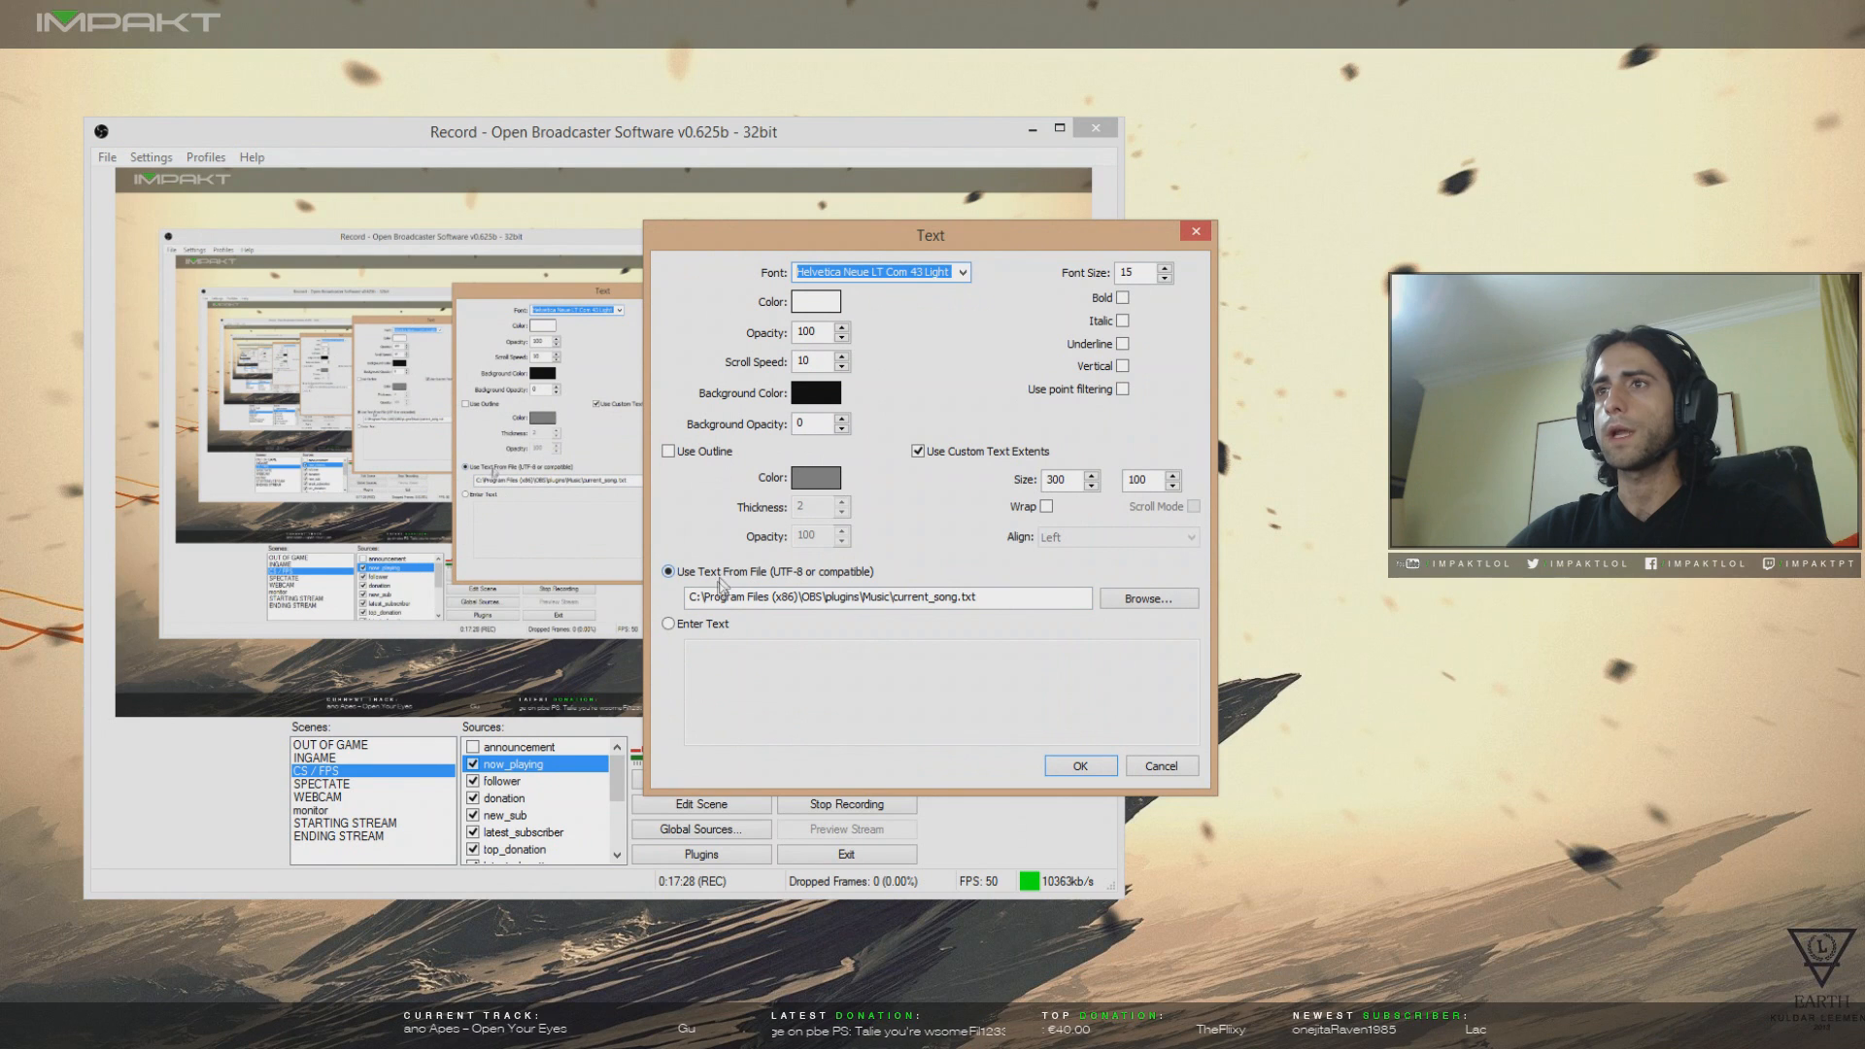
click(737, 571)
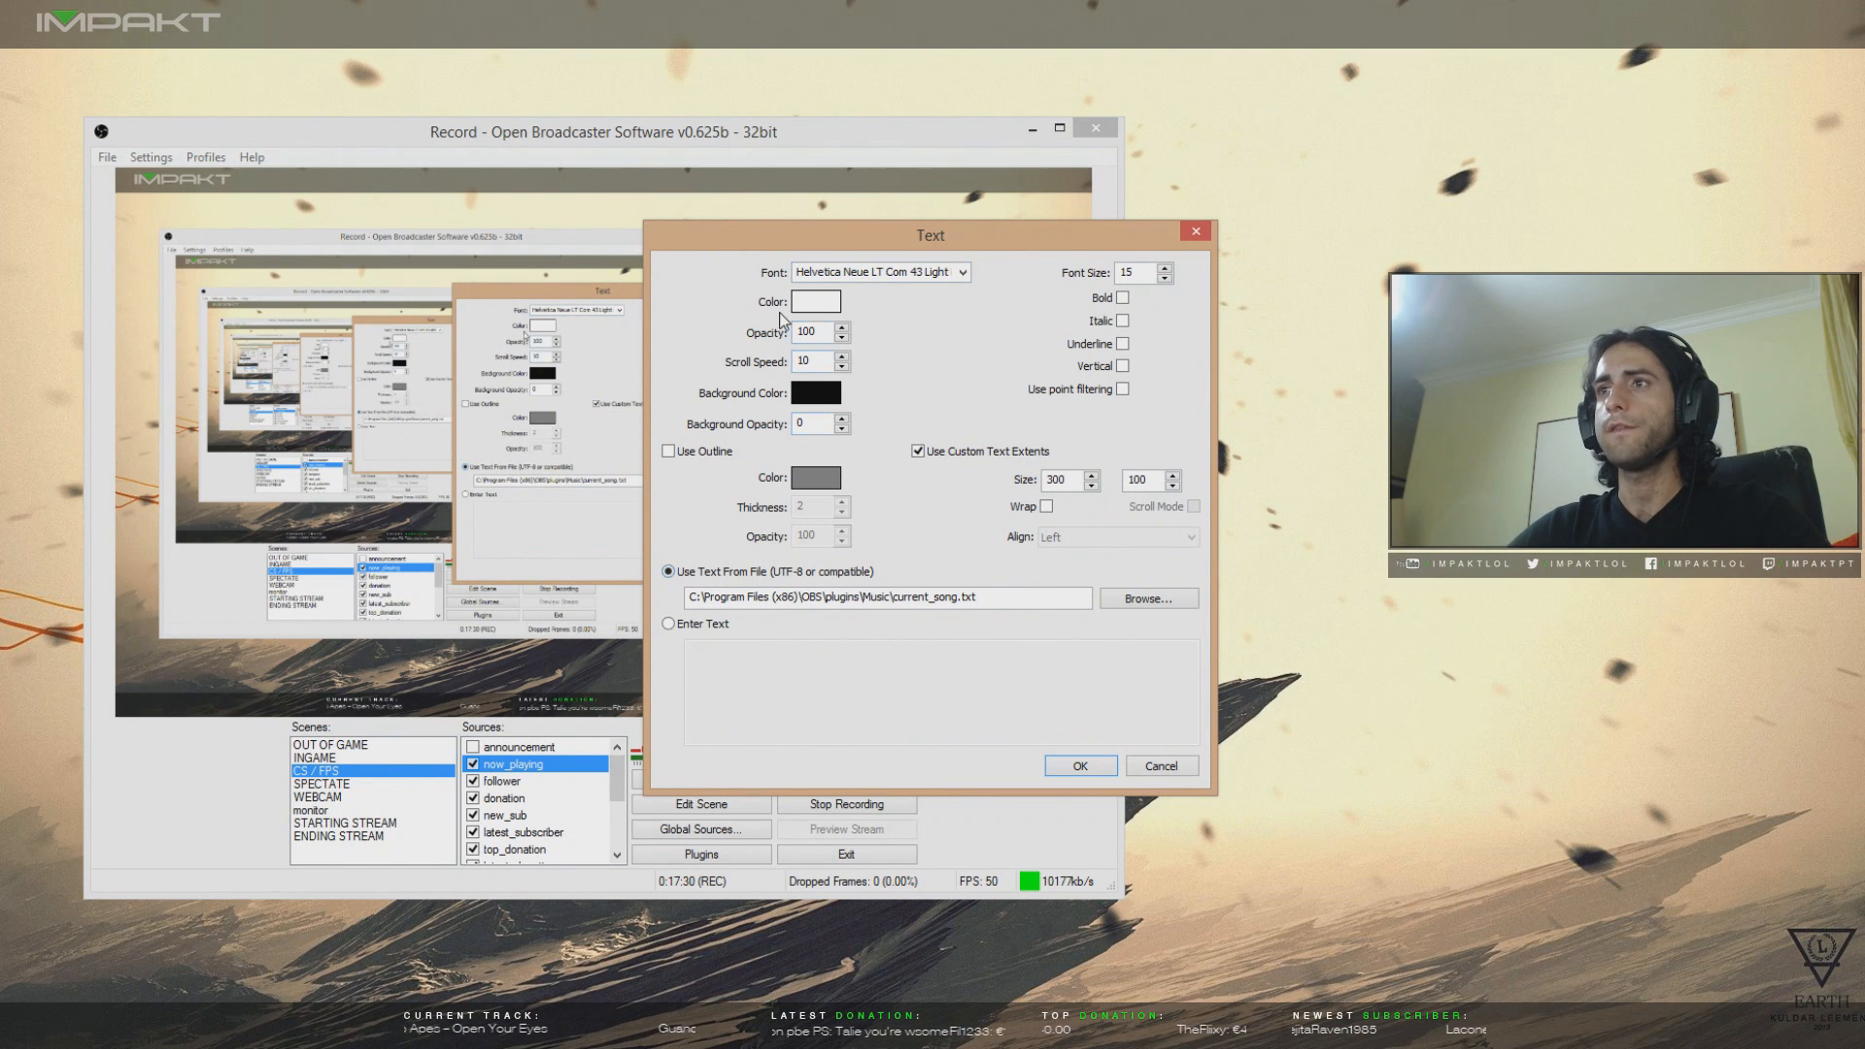
click(1161, 767)
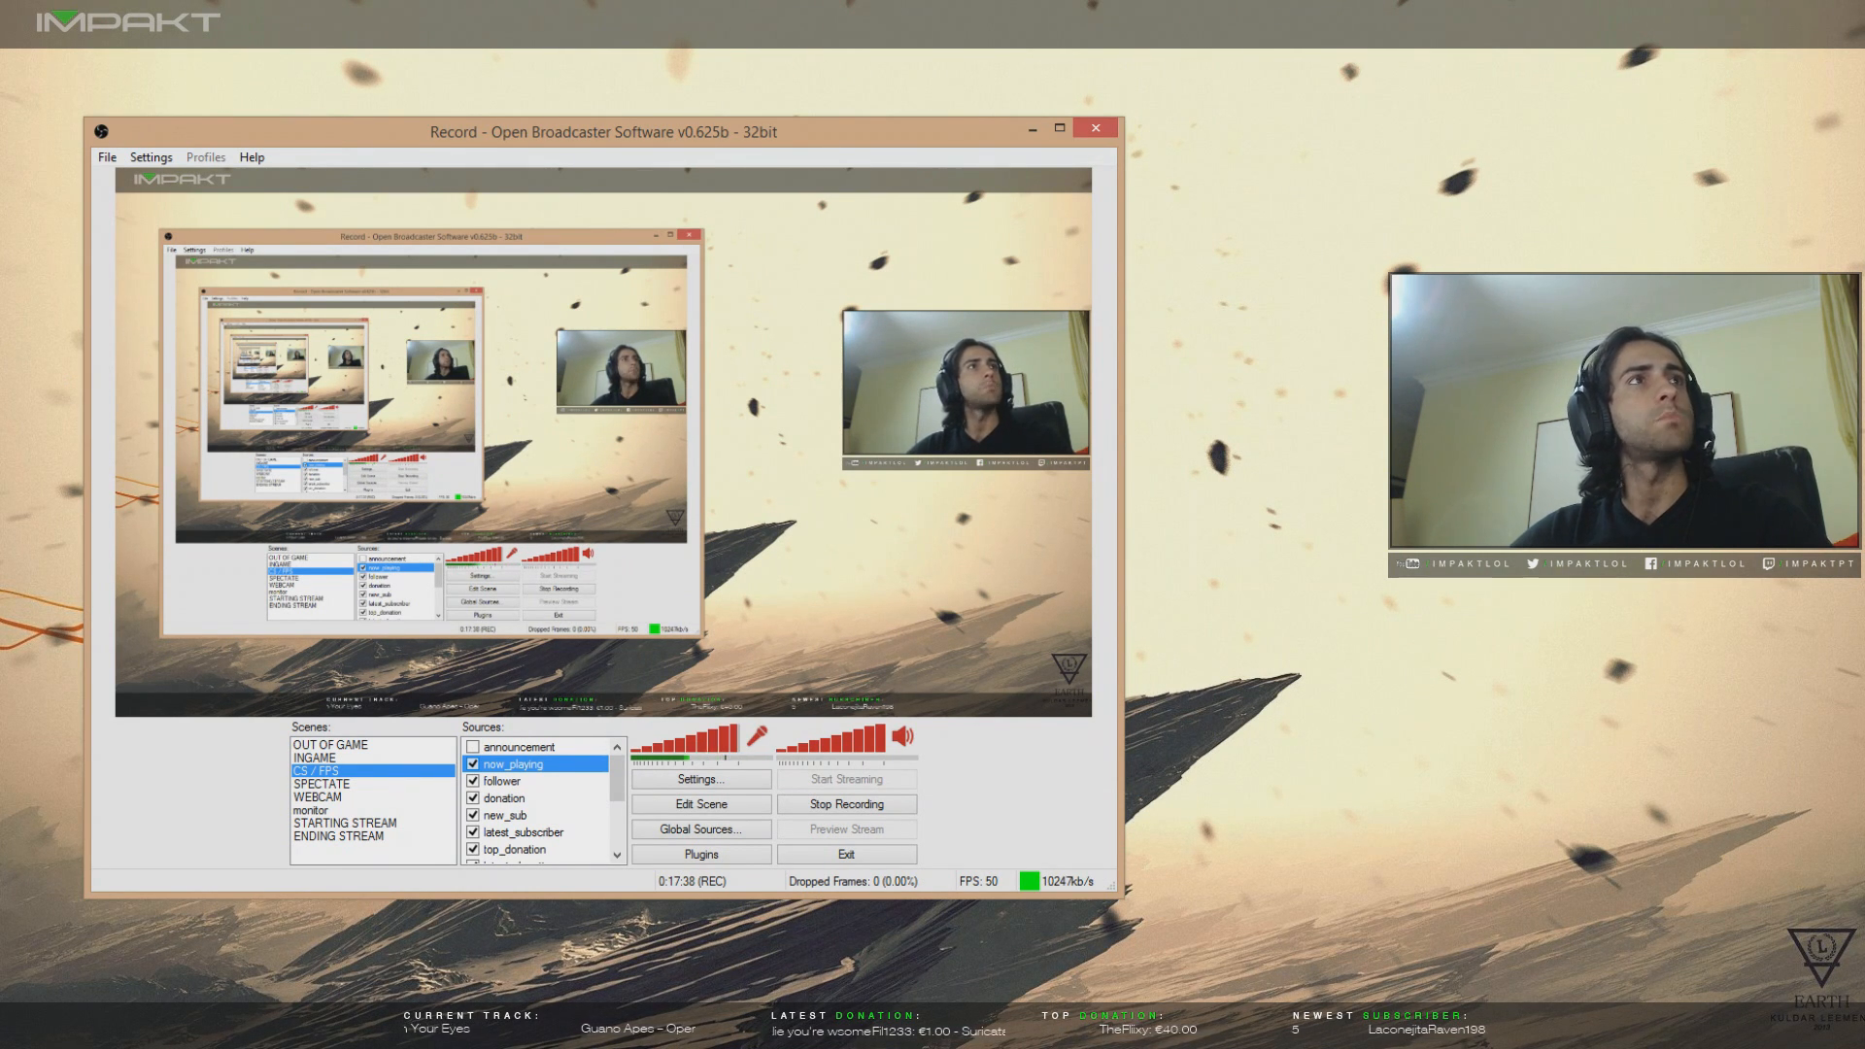
- Bring the SMG window beside OBS and examine its output directory option and list of available music players
drag(266, 74, 1341, 648)
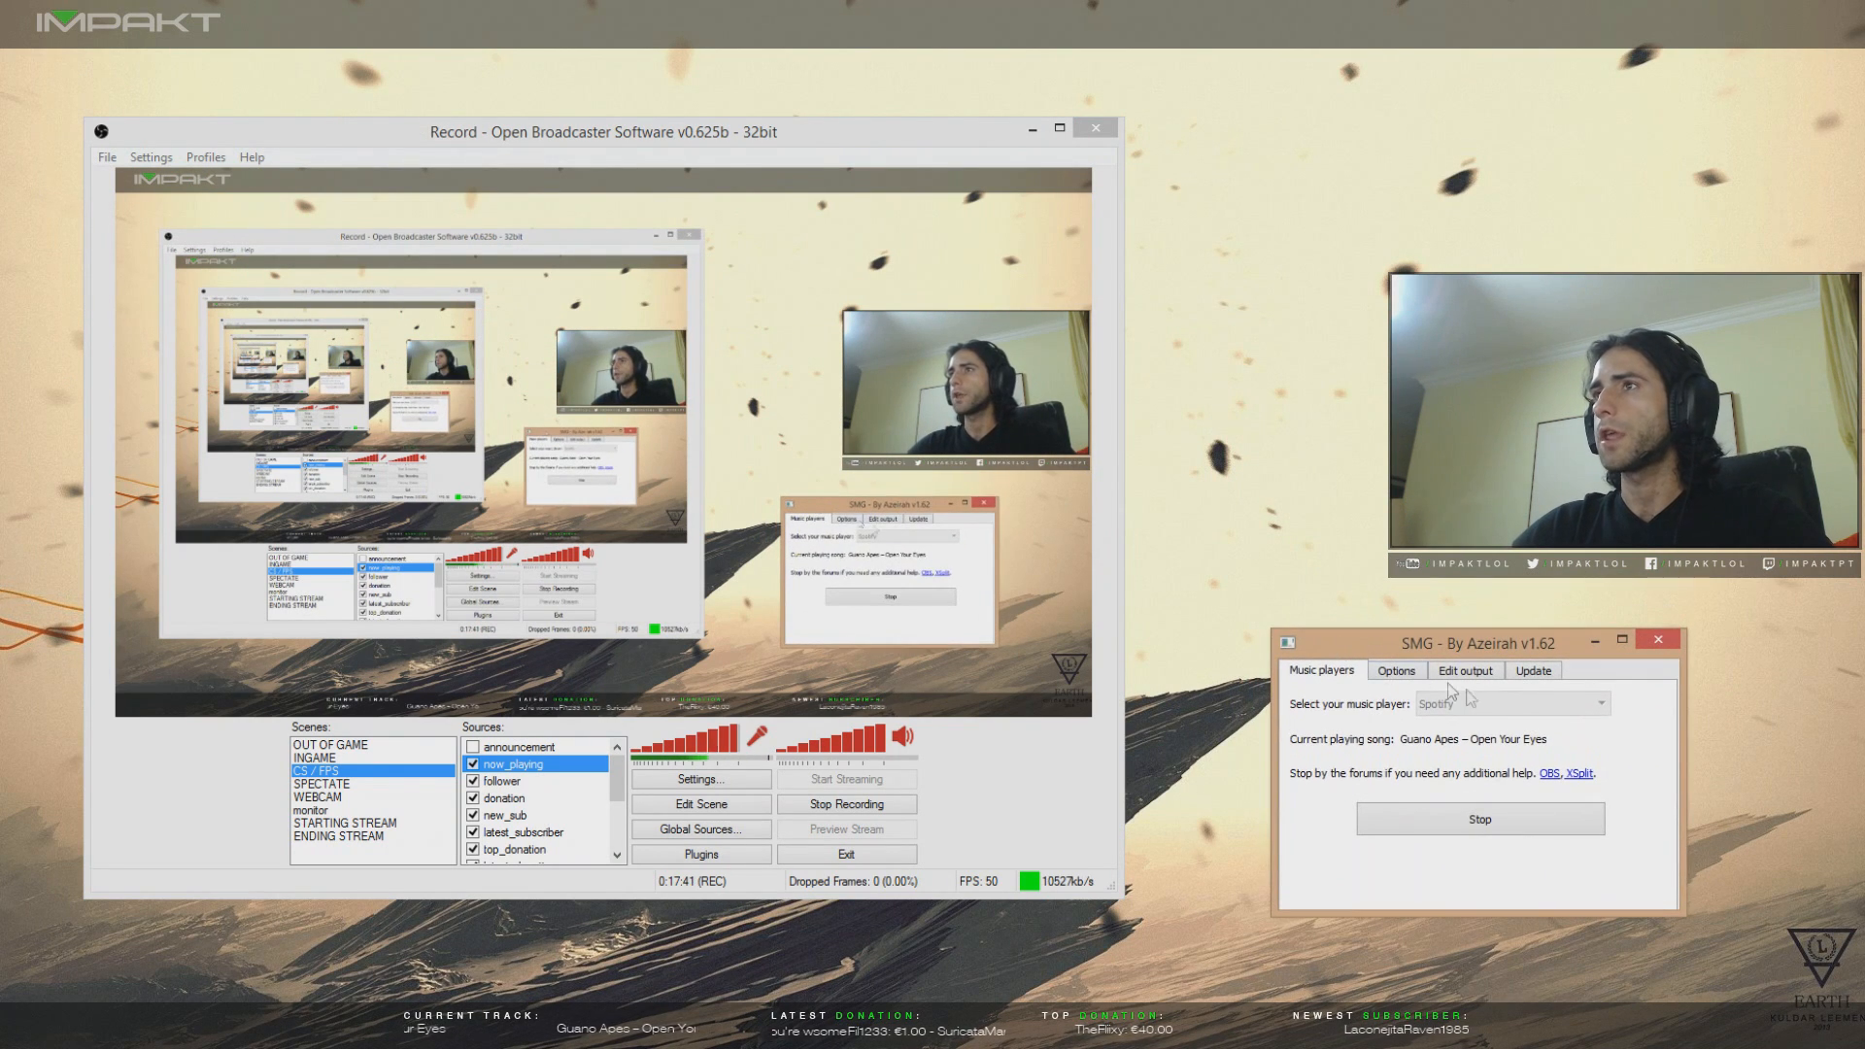
click(1395, 670)
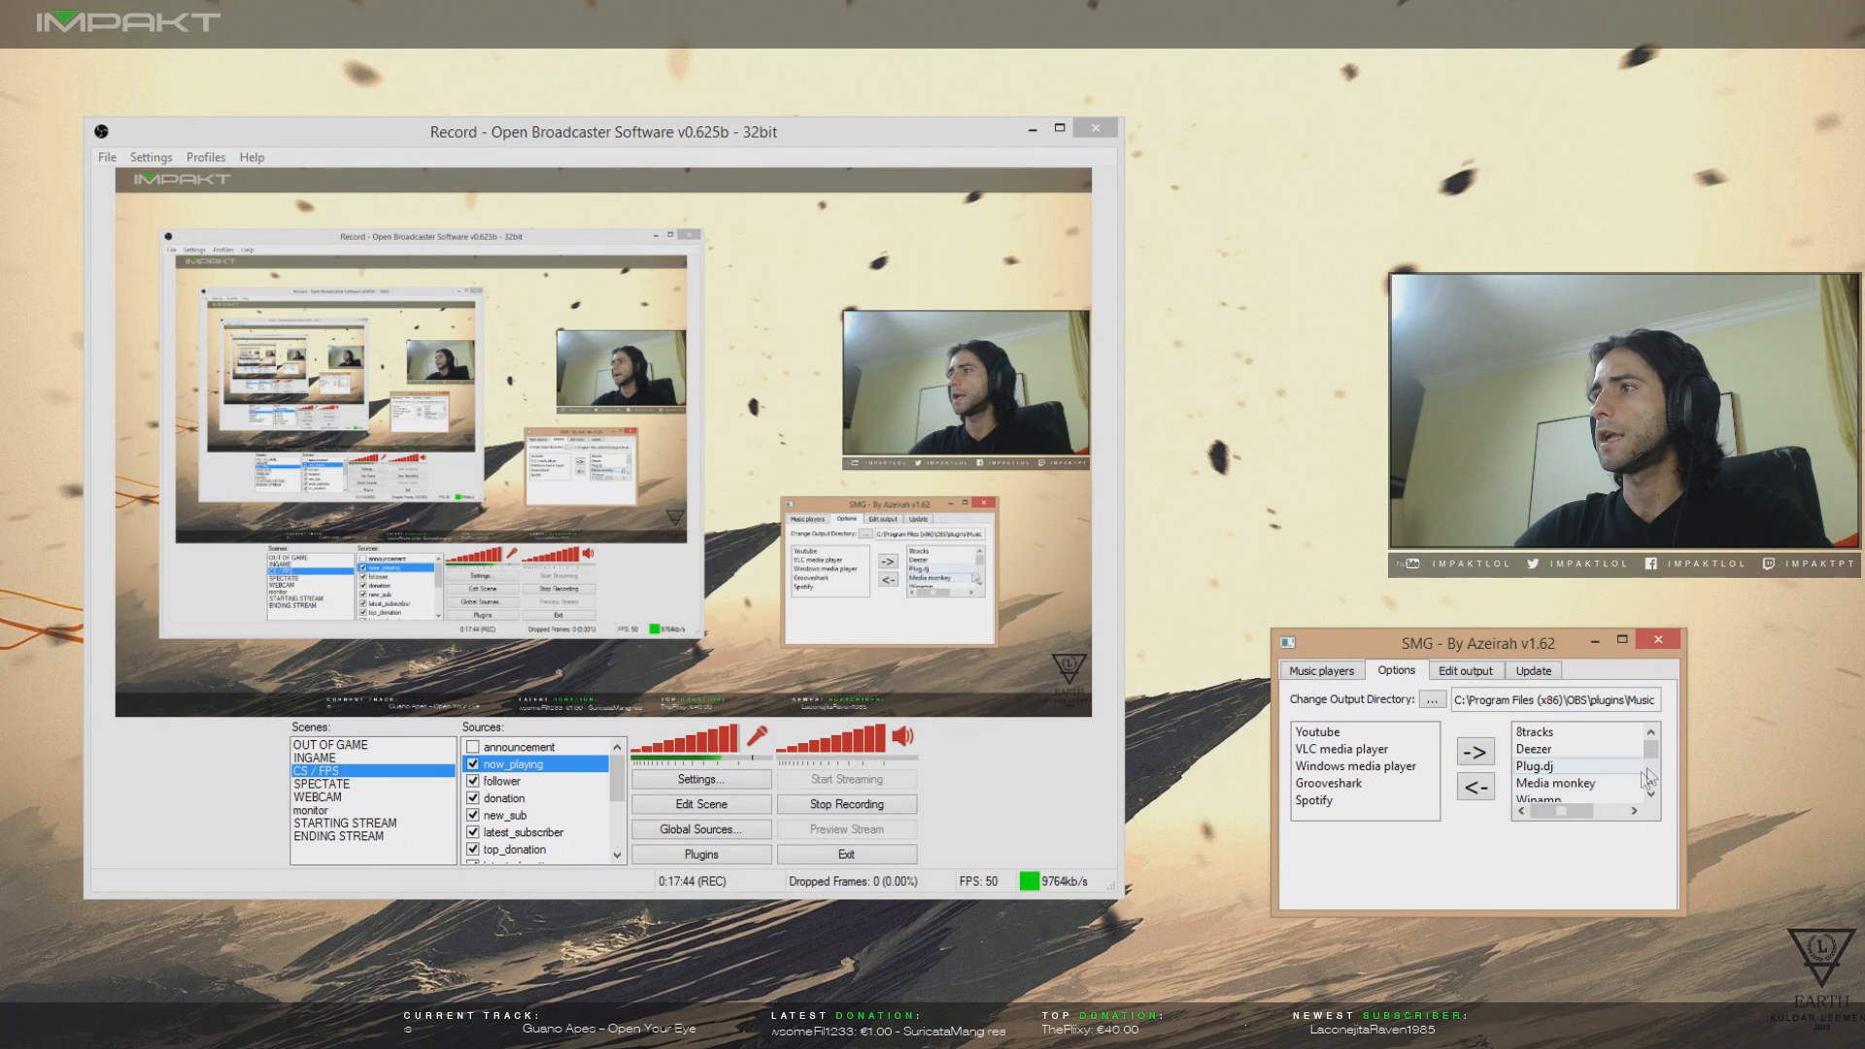
drag(1653, 756, 1657, 791)
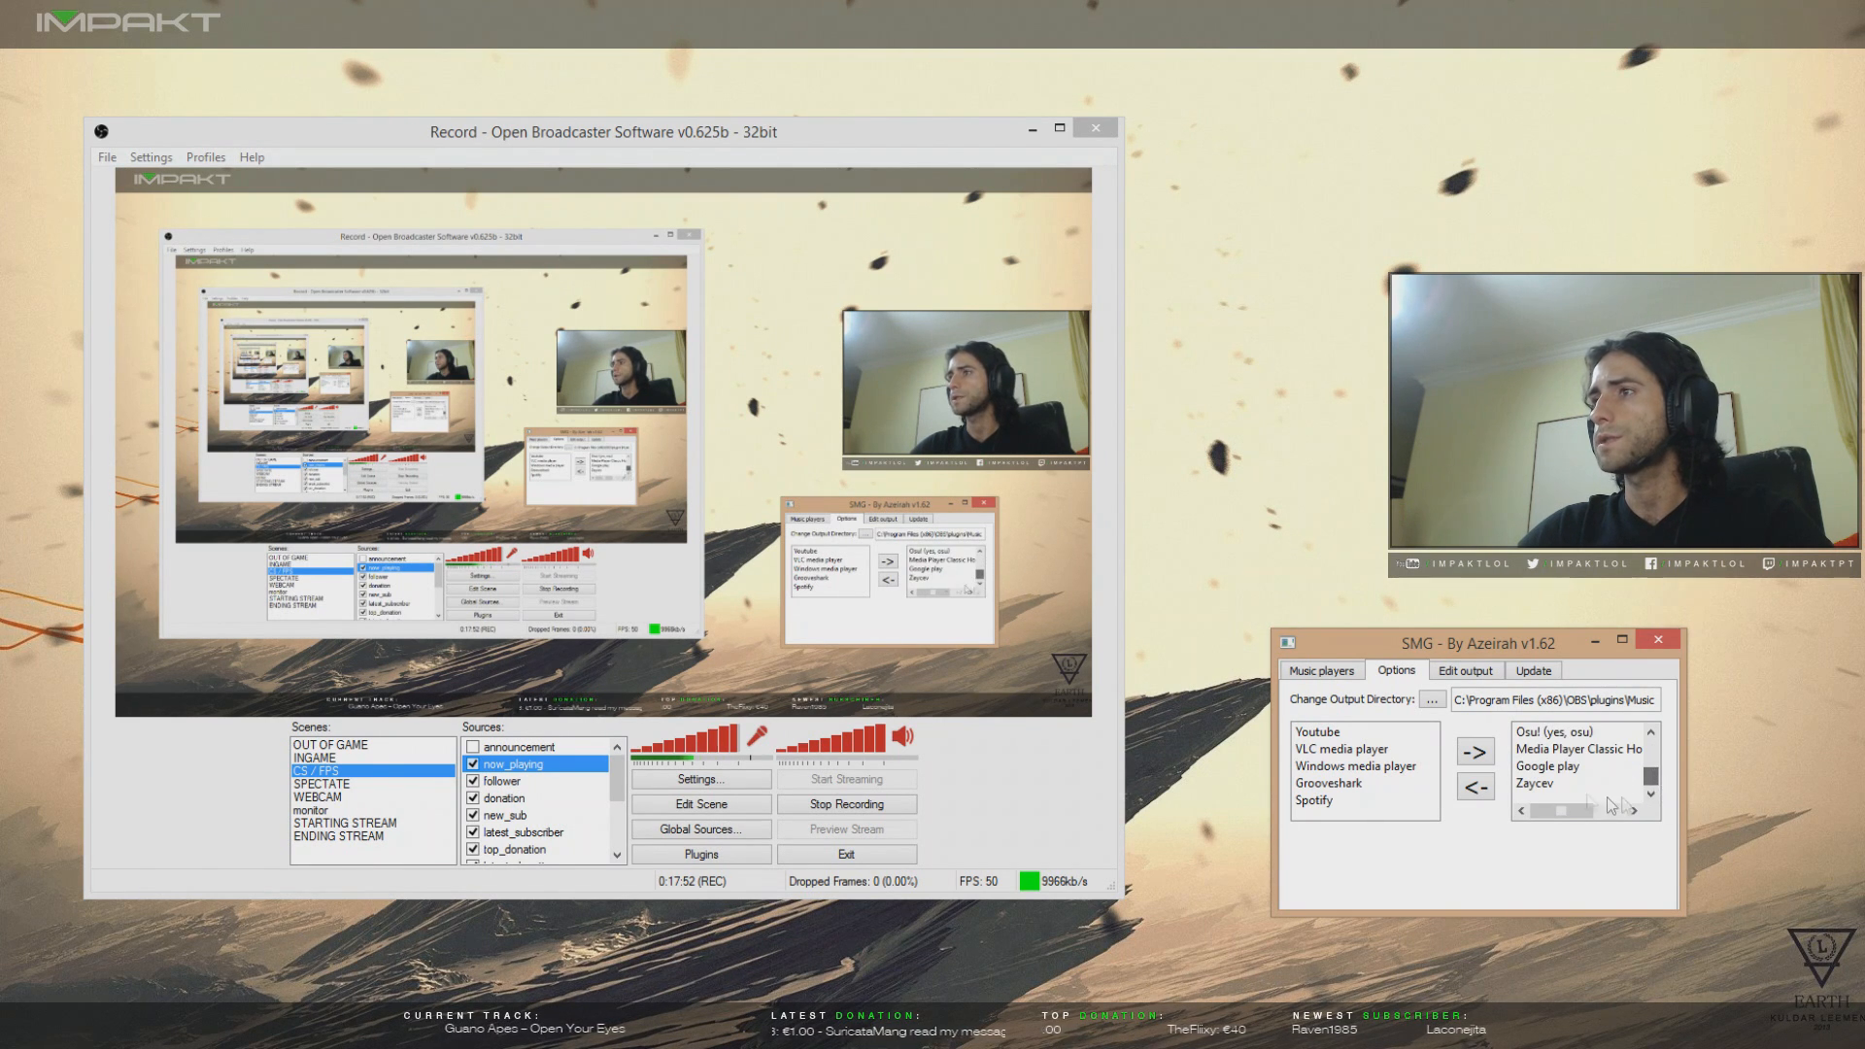
- Stop SMG's song tracking, choose Spotify as the music player, restart tracking and move the SMG window off the screen
click(1351, 676)
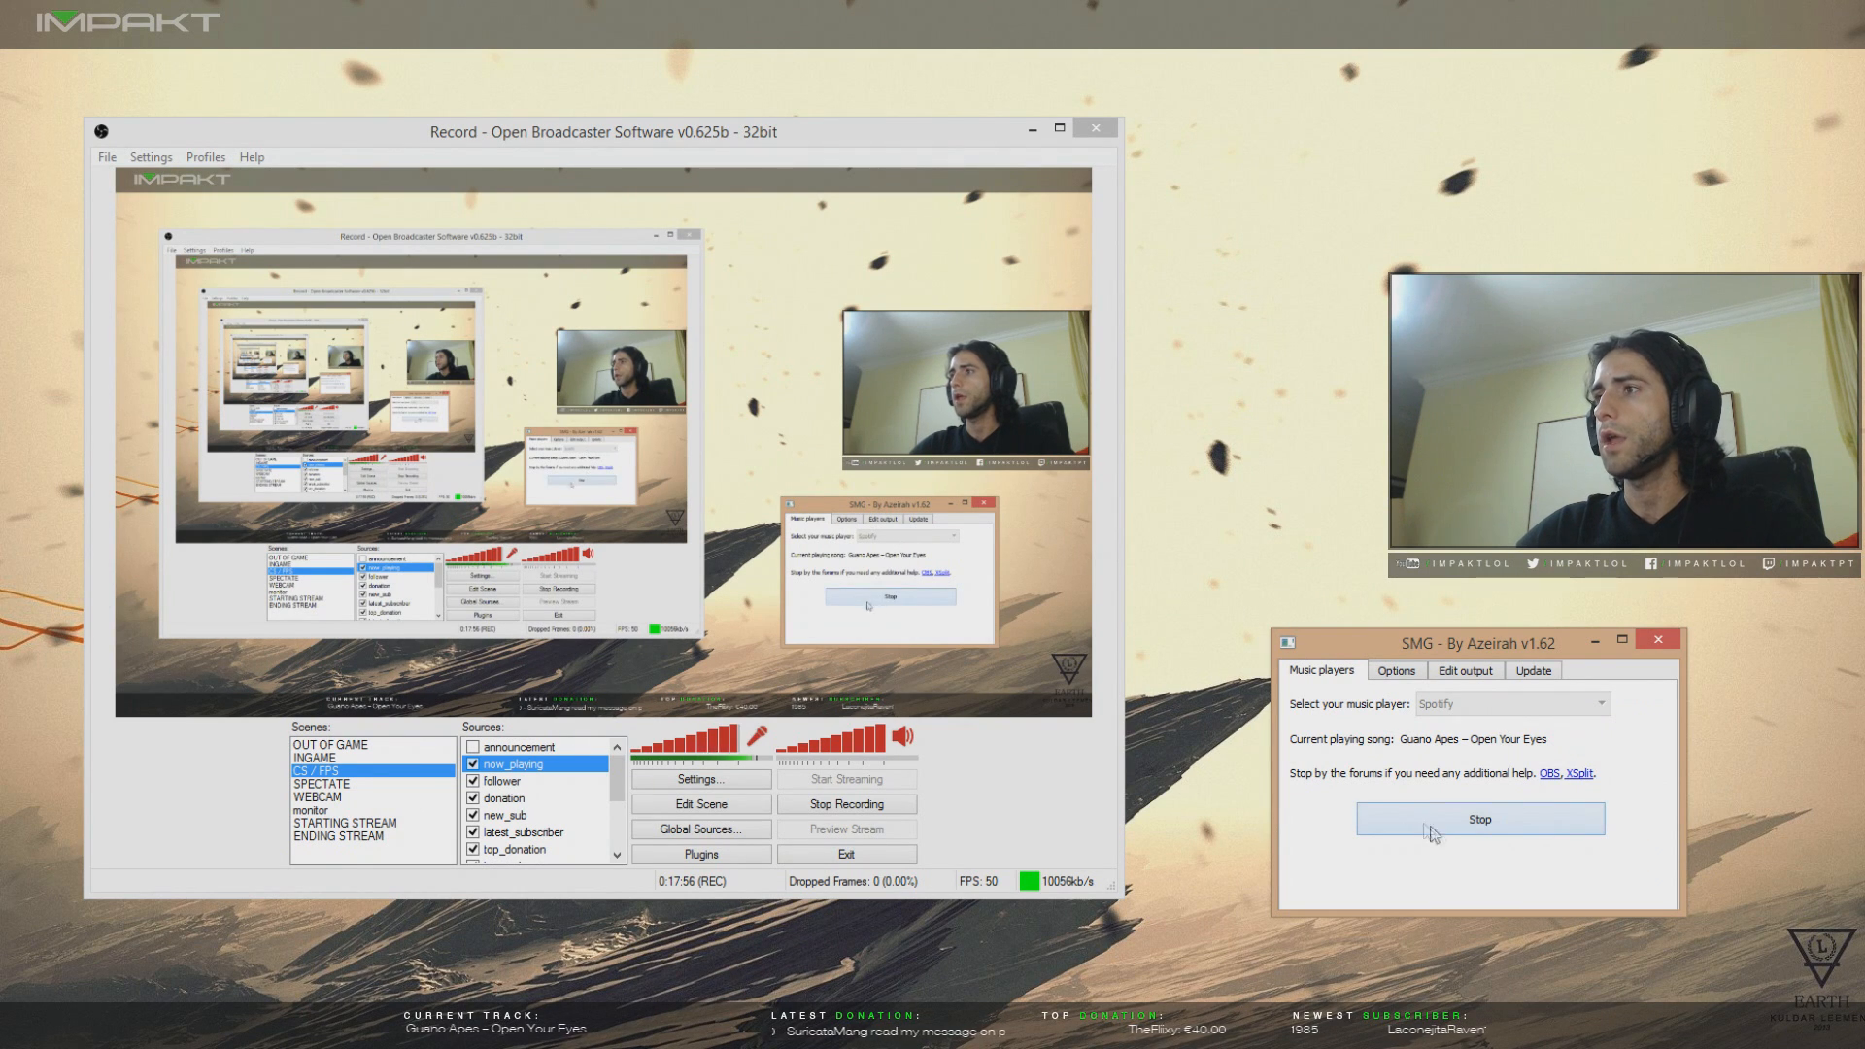
click(1520, 825)
click(1440, 712)
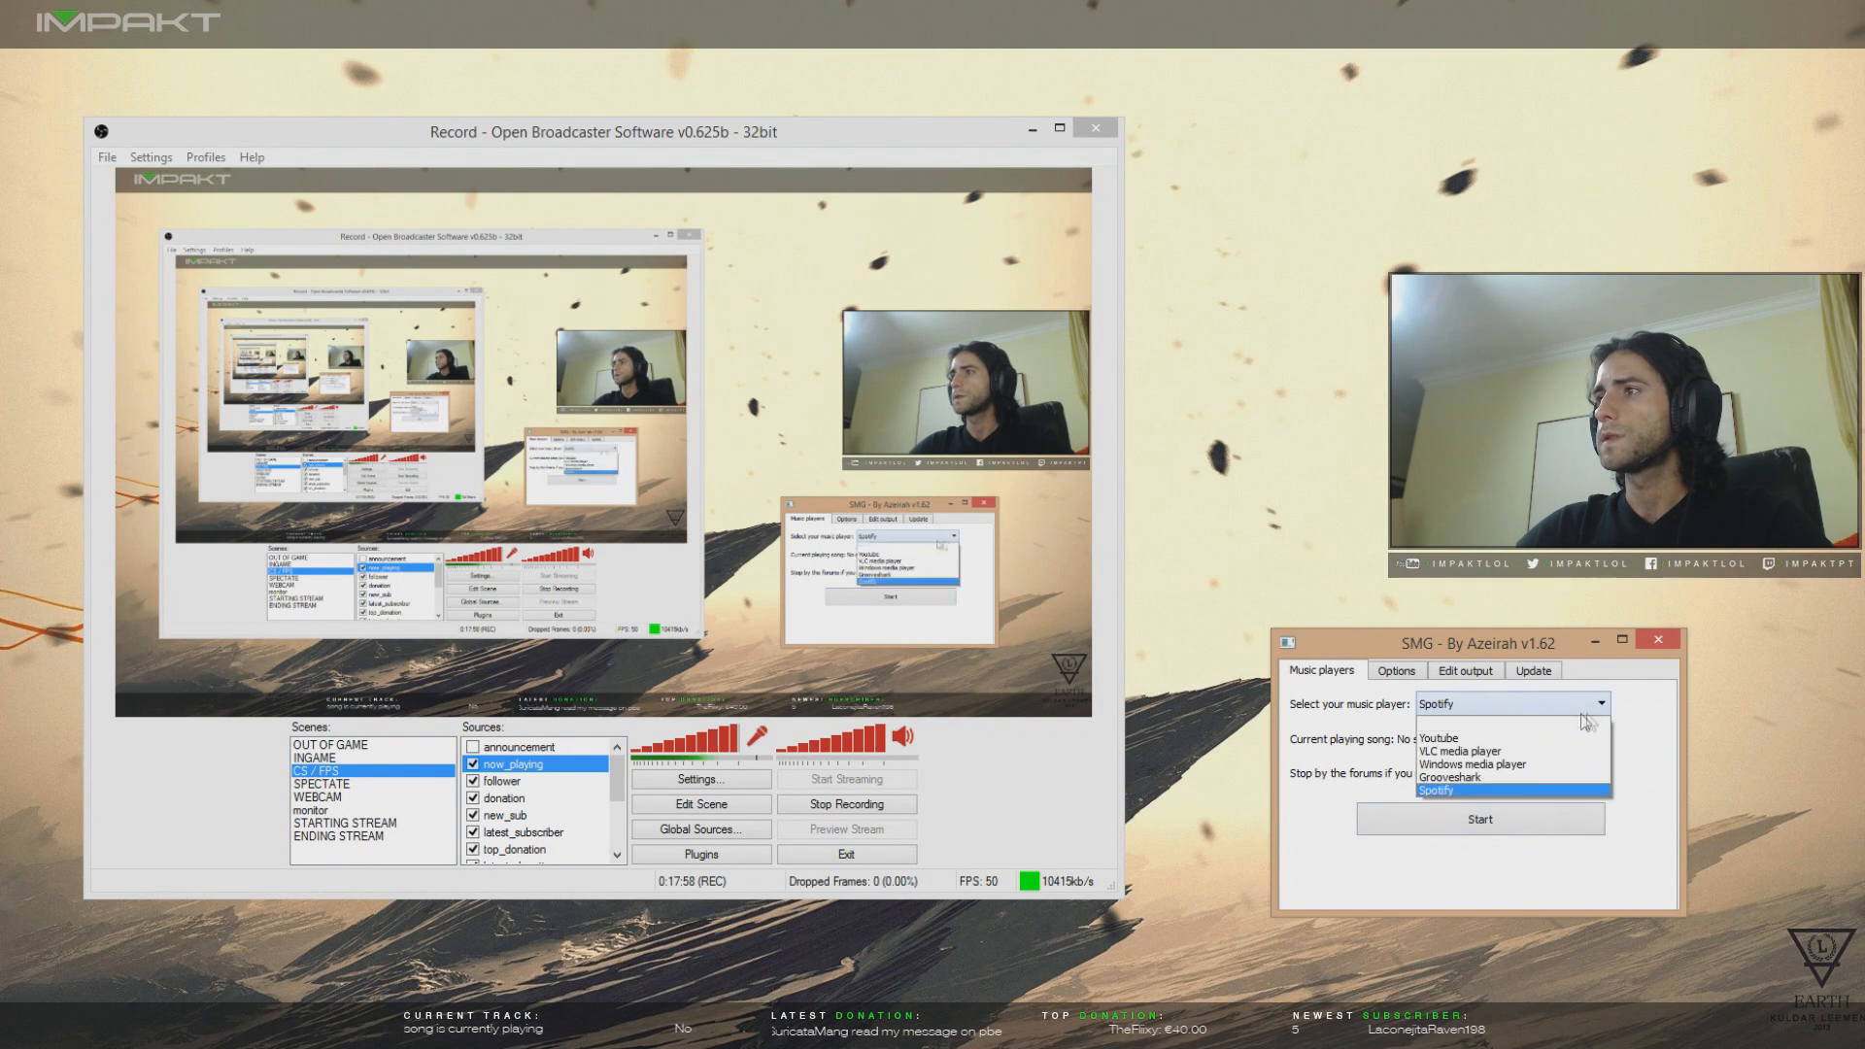
click(1437, 791)
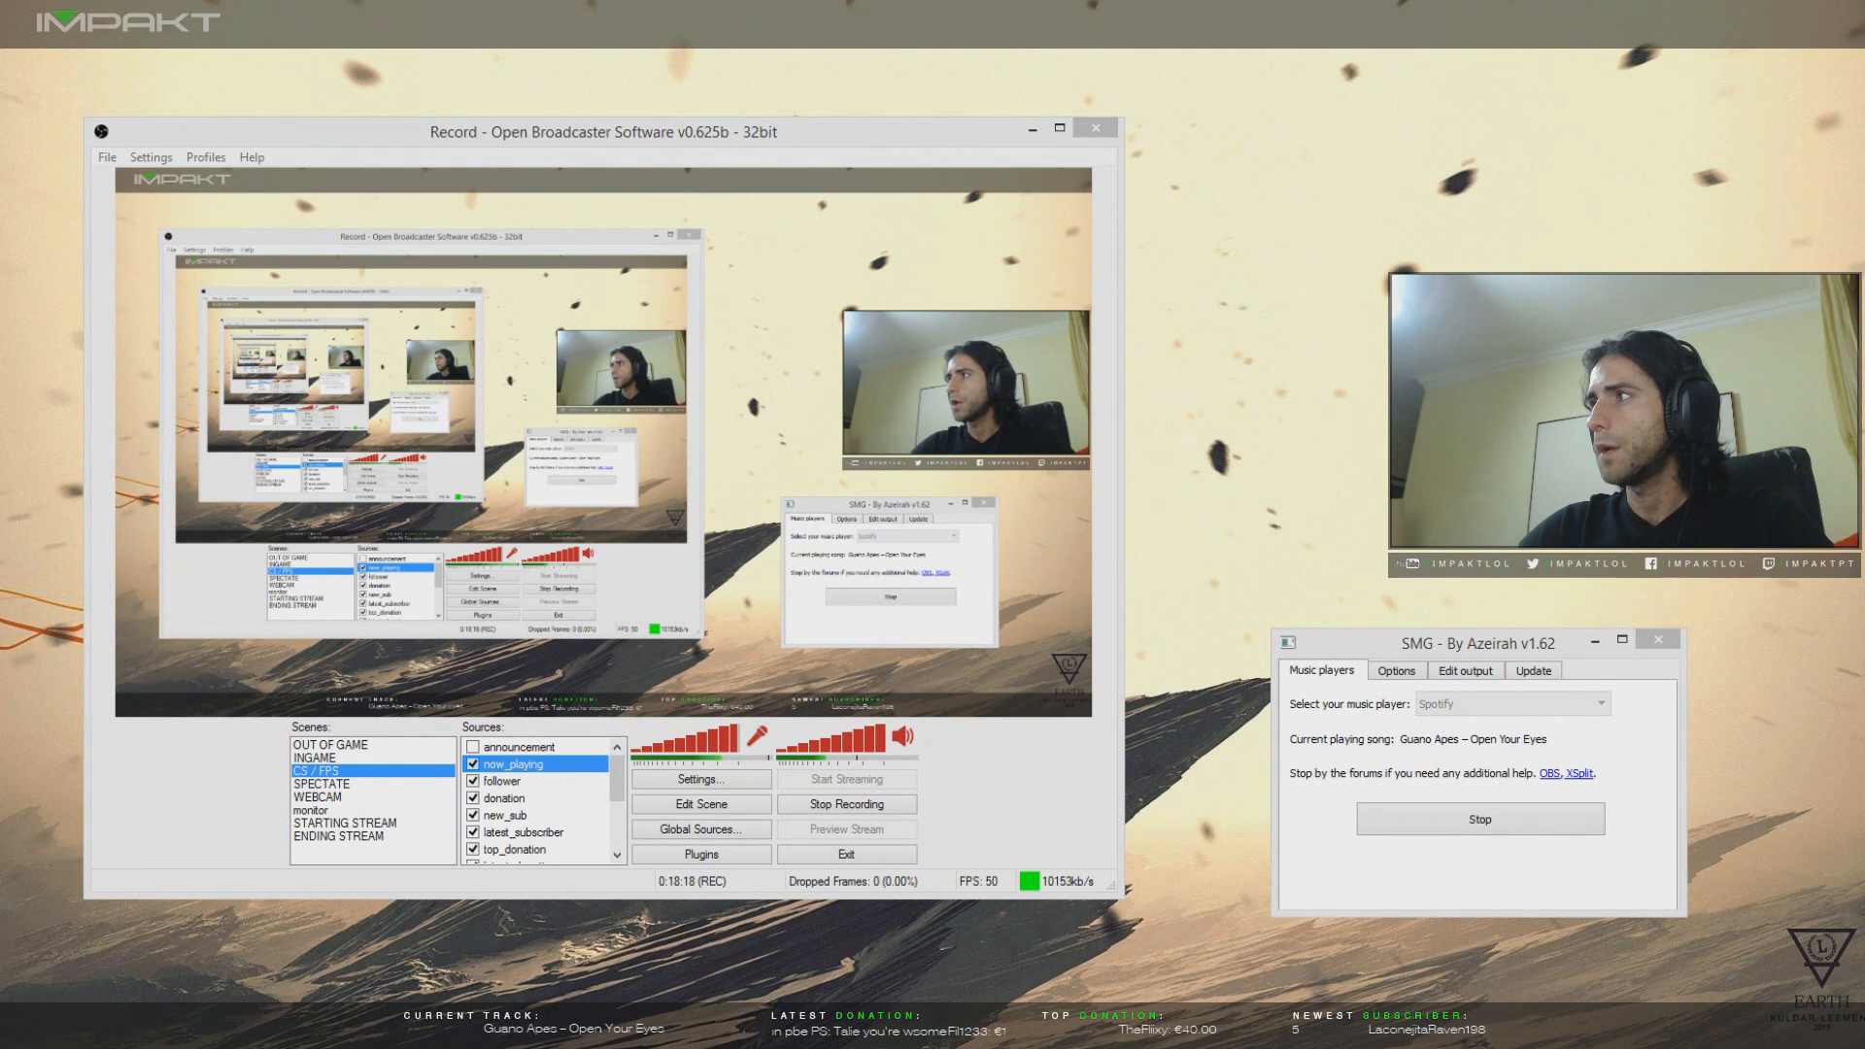
drag(1366, 650, 1332, 650)
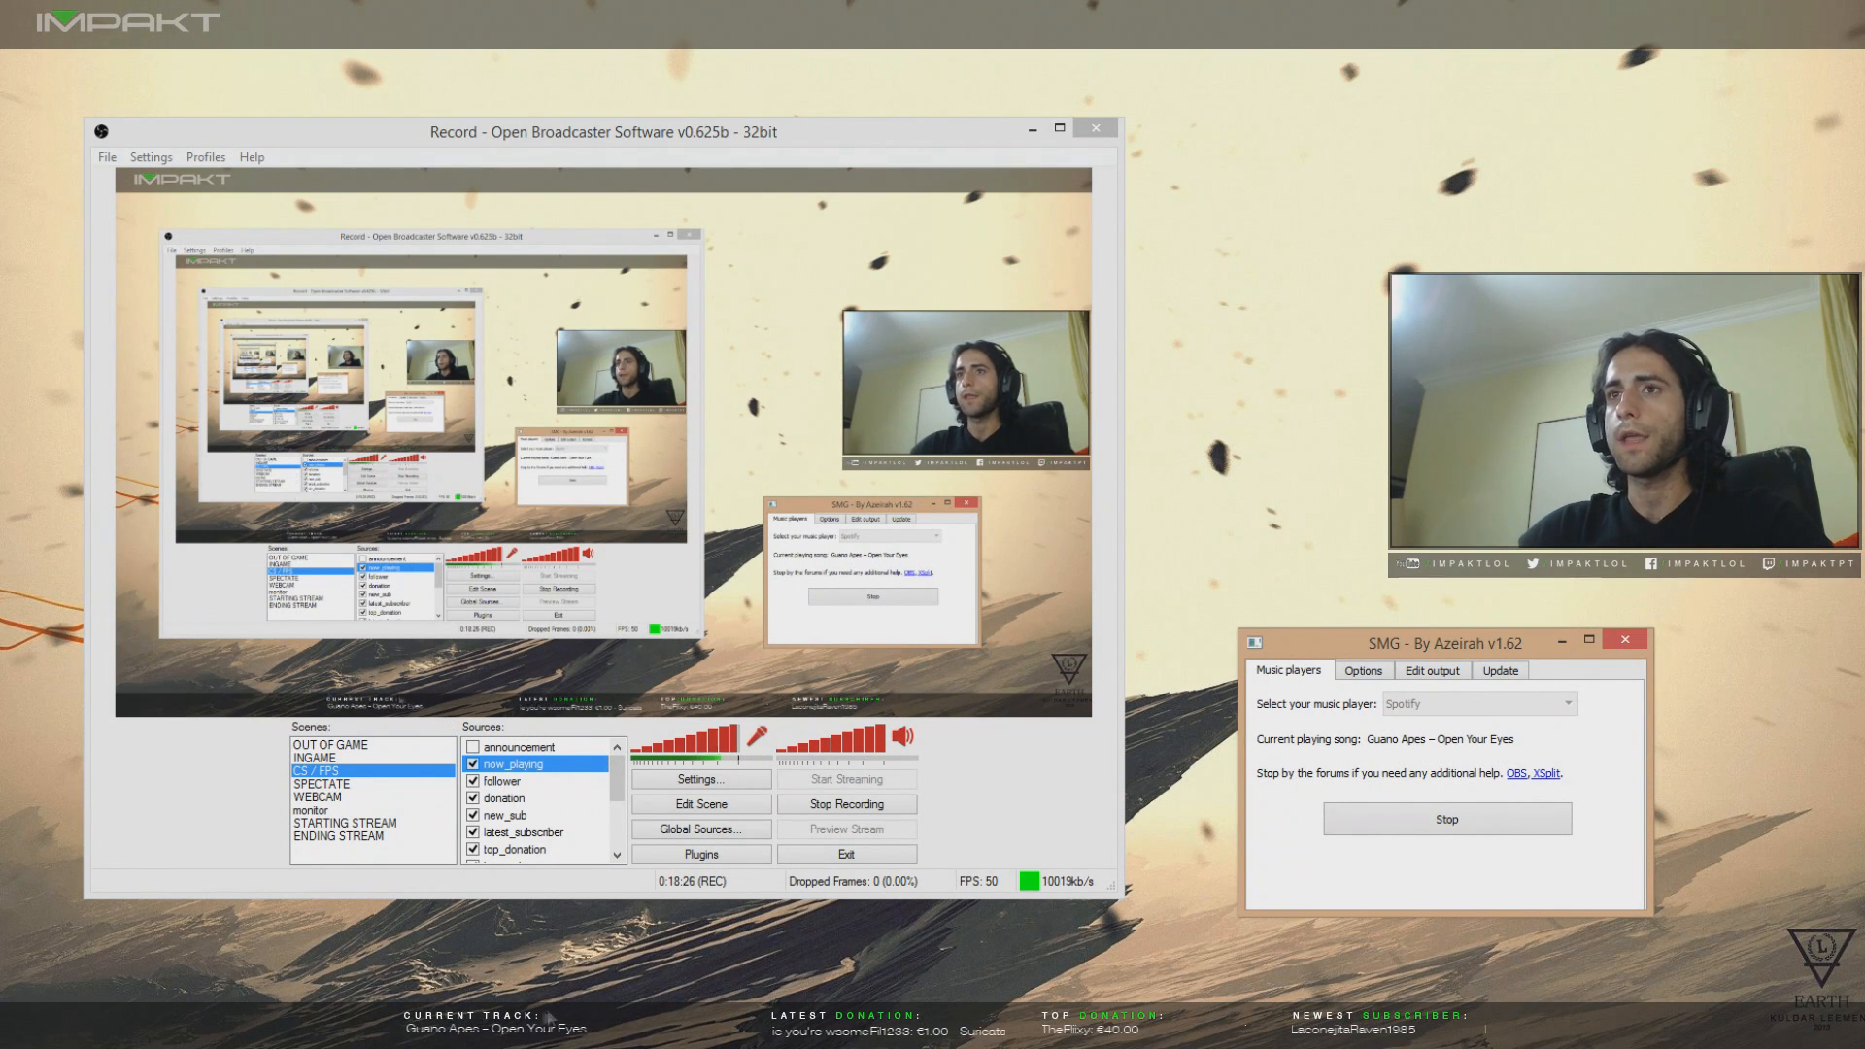
drag(1394, 649, 0, 242)
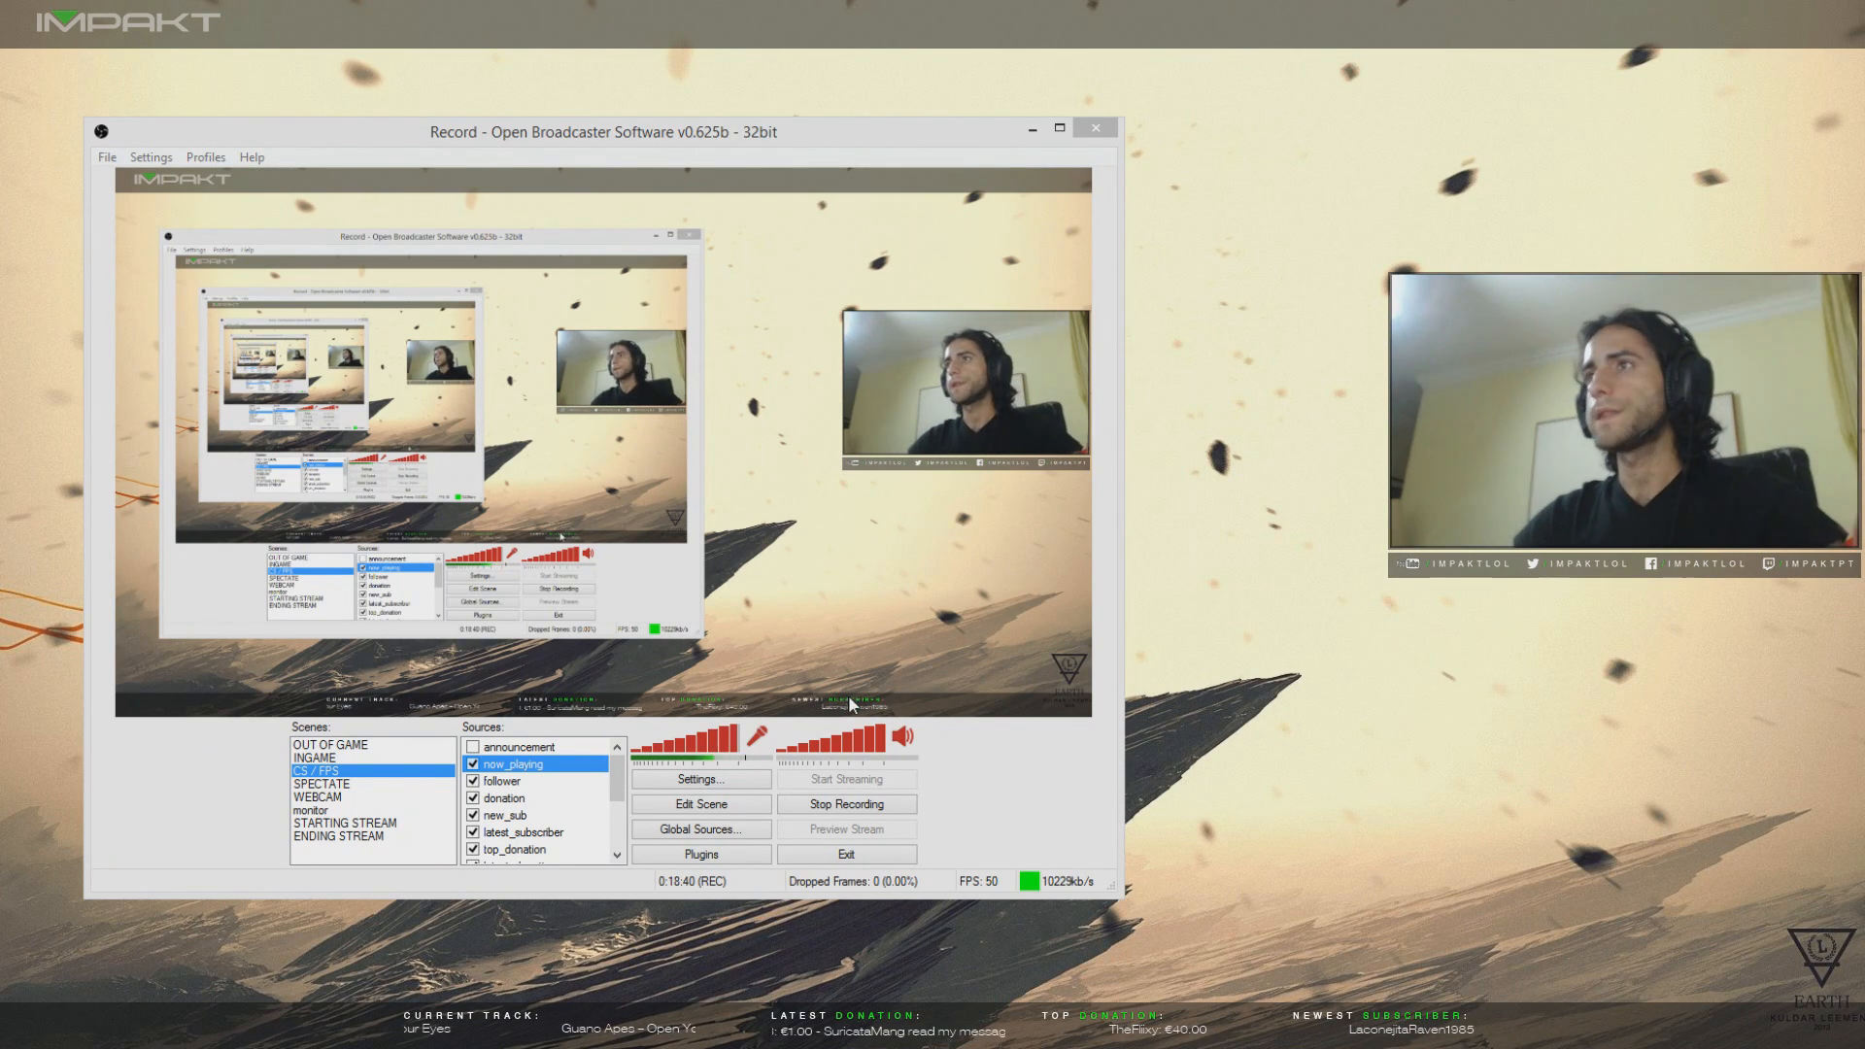
- Switch to the OUT OF GAME scene, toggle the webcam source off and back on, and select the social source
click(351, 746)
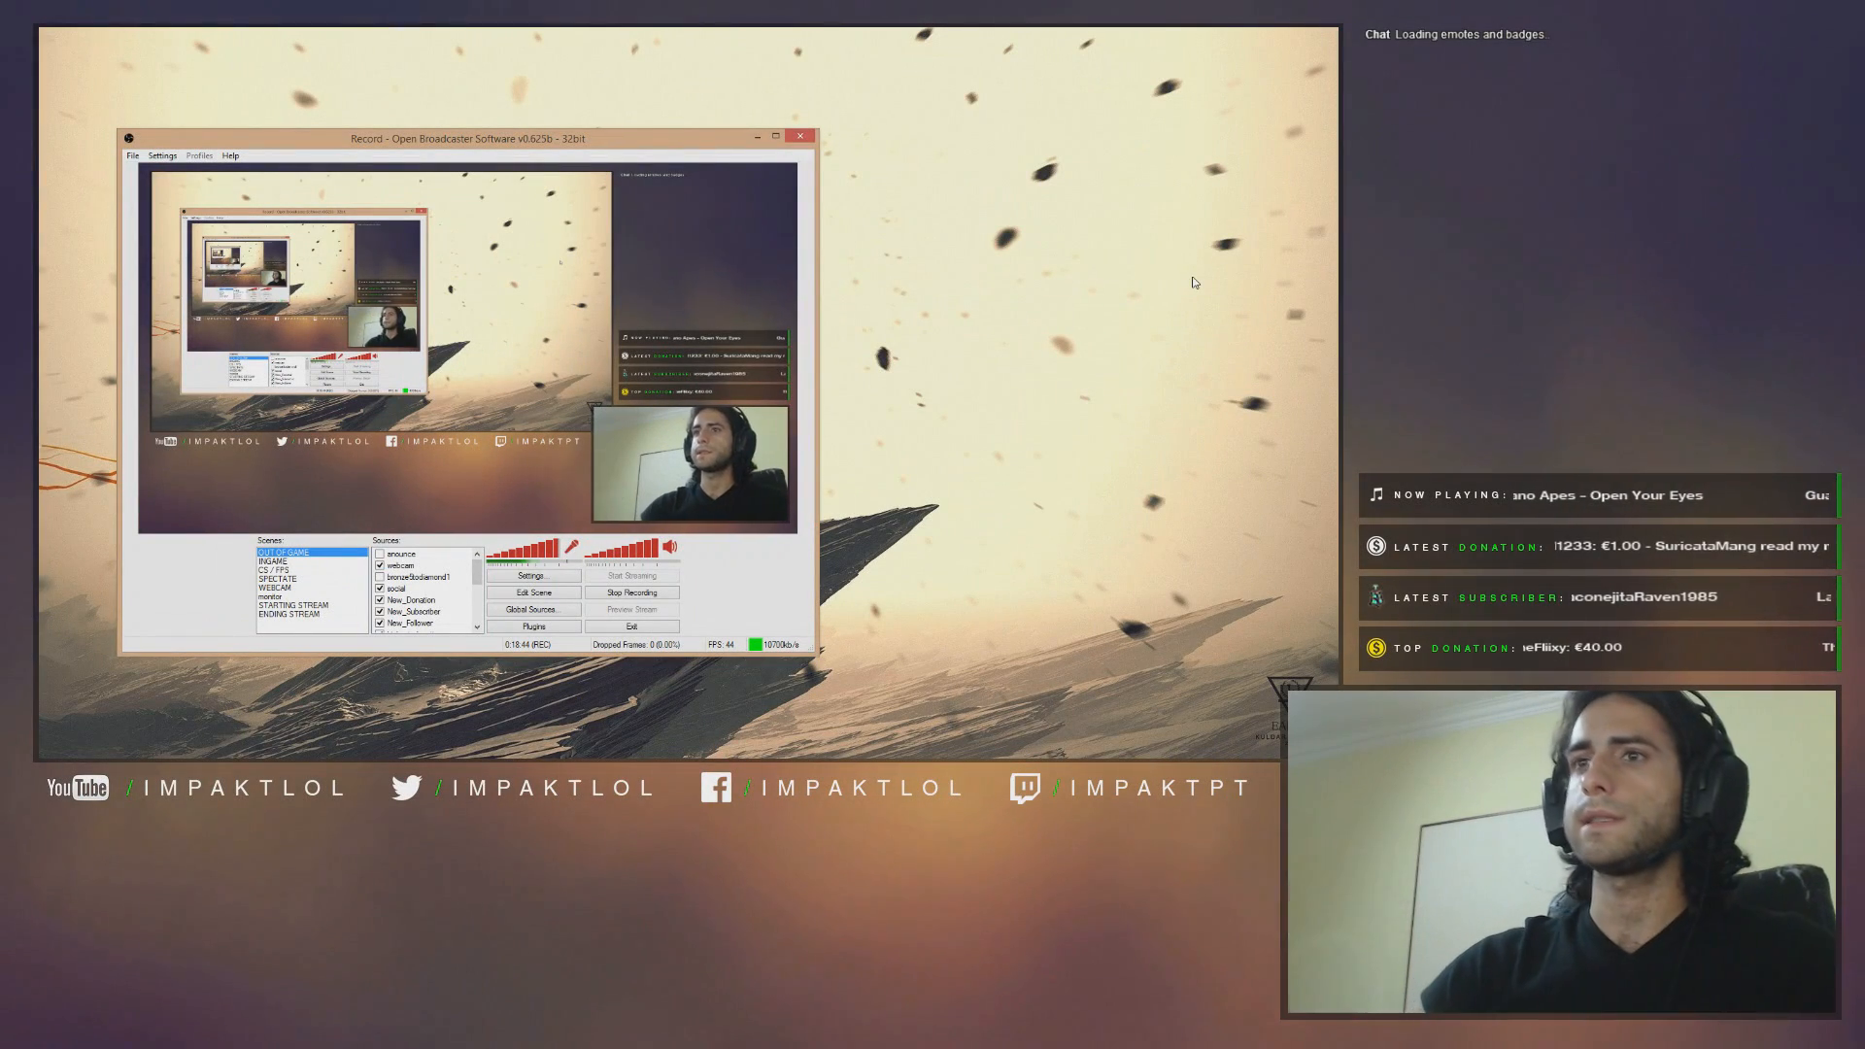
click(378, 566)
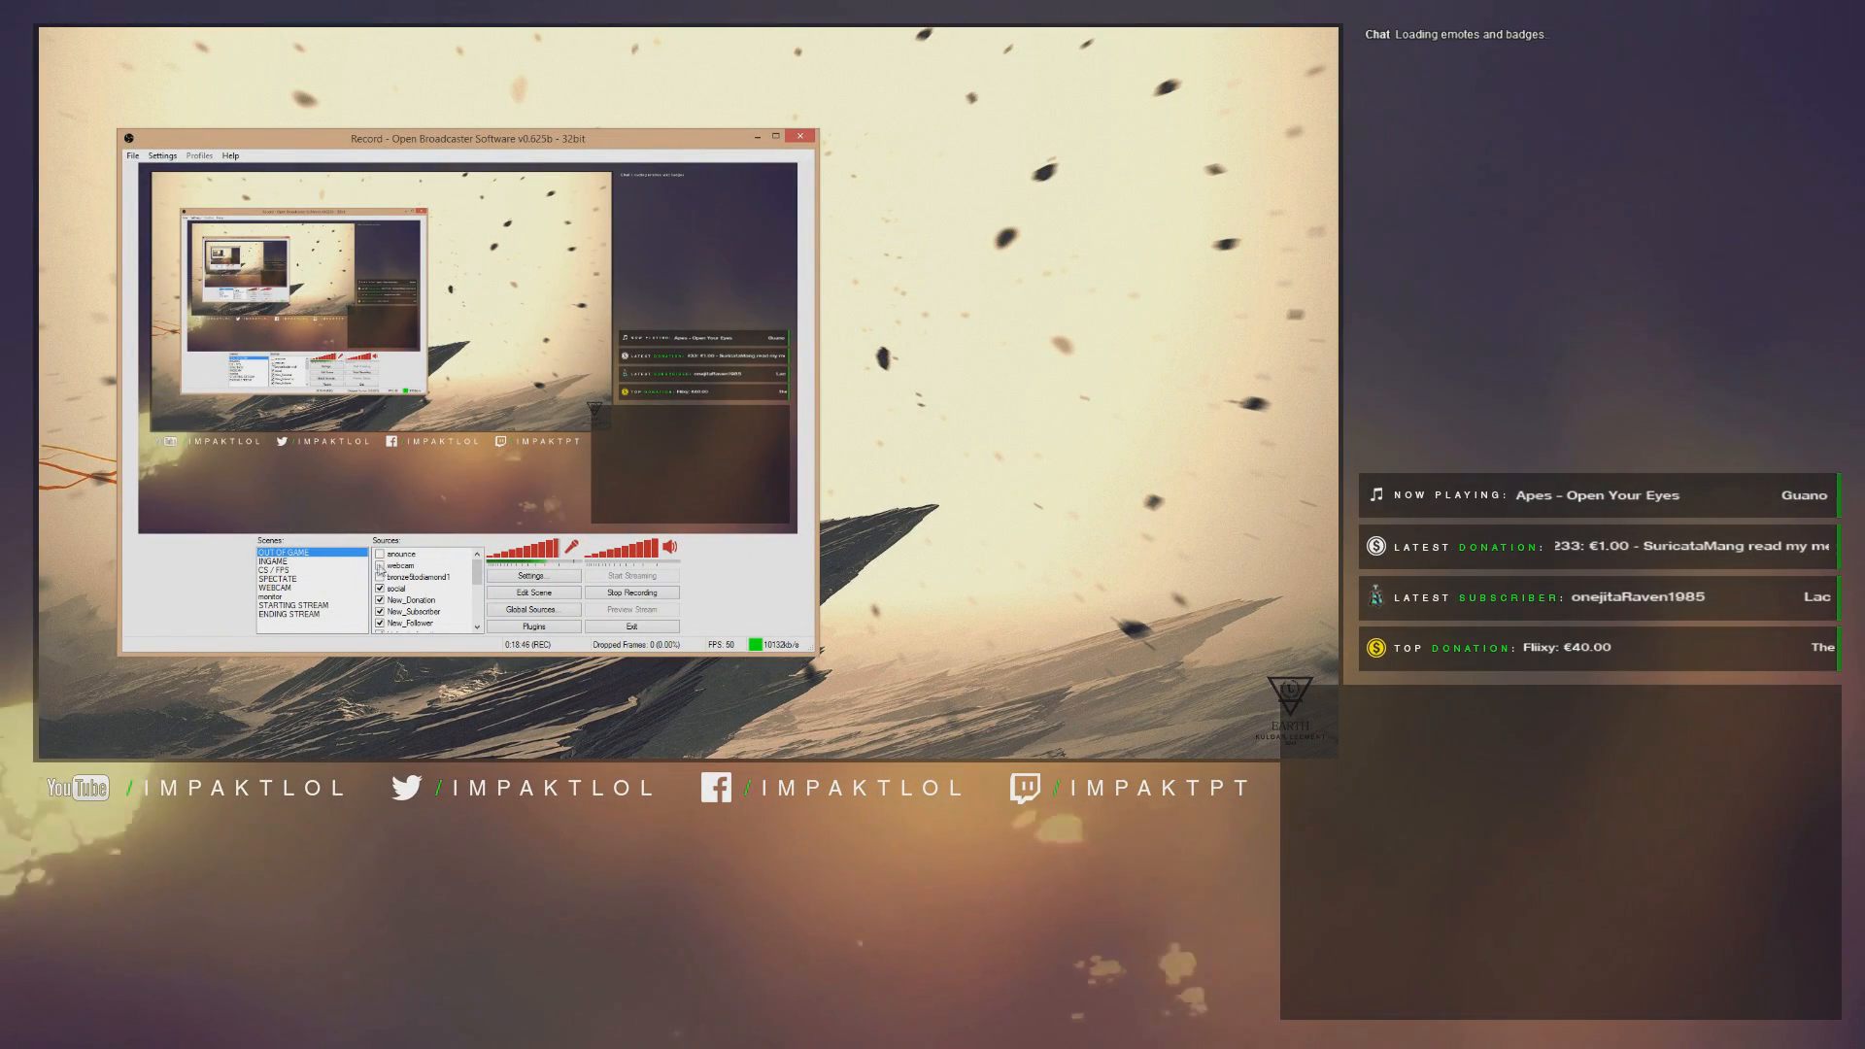
click(377, 565)
click(379, 591)
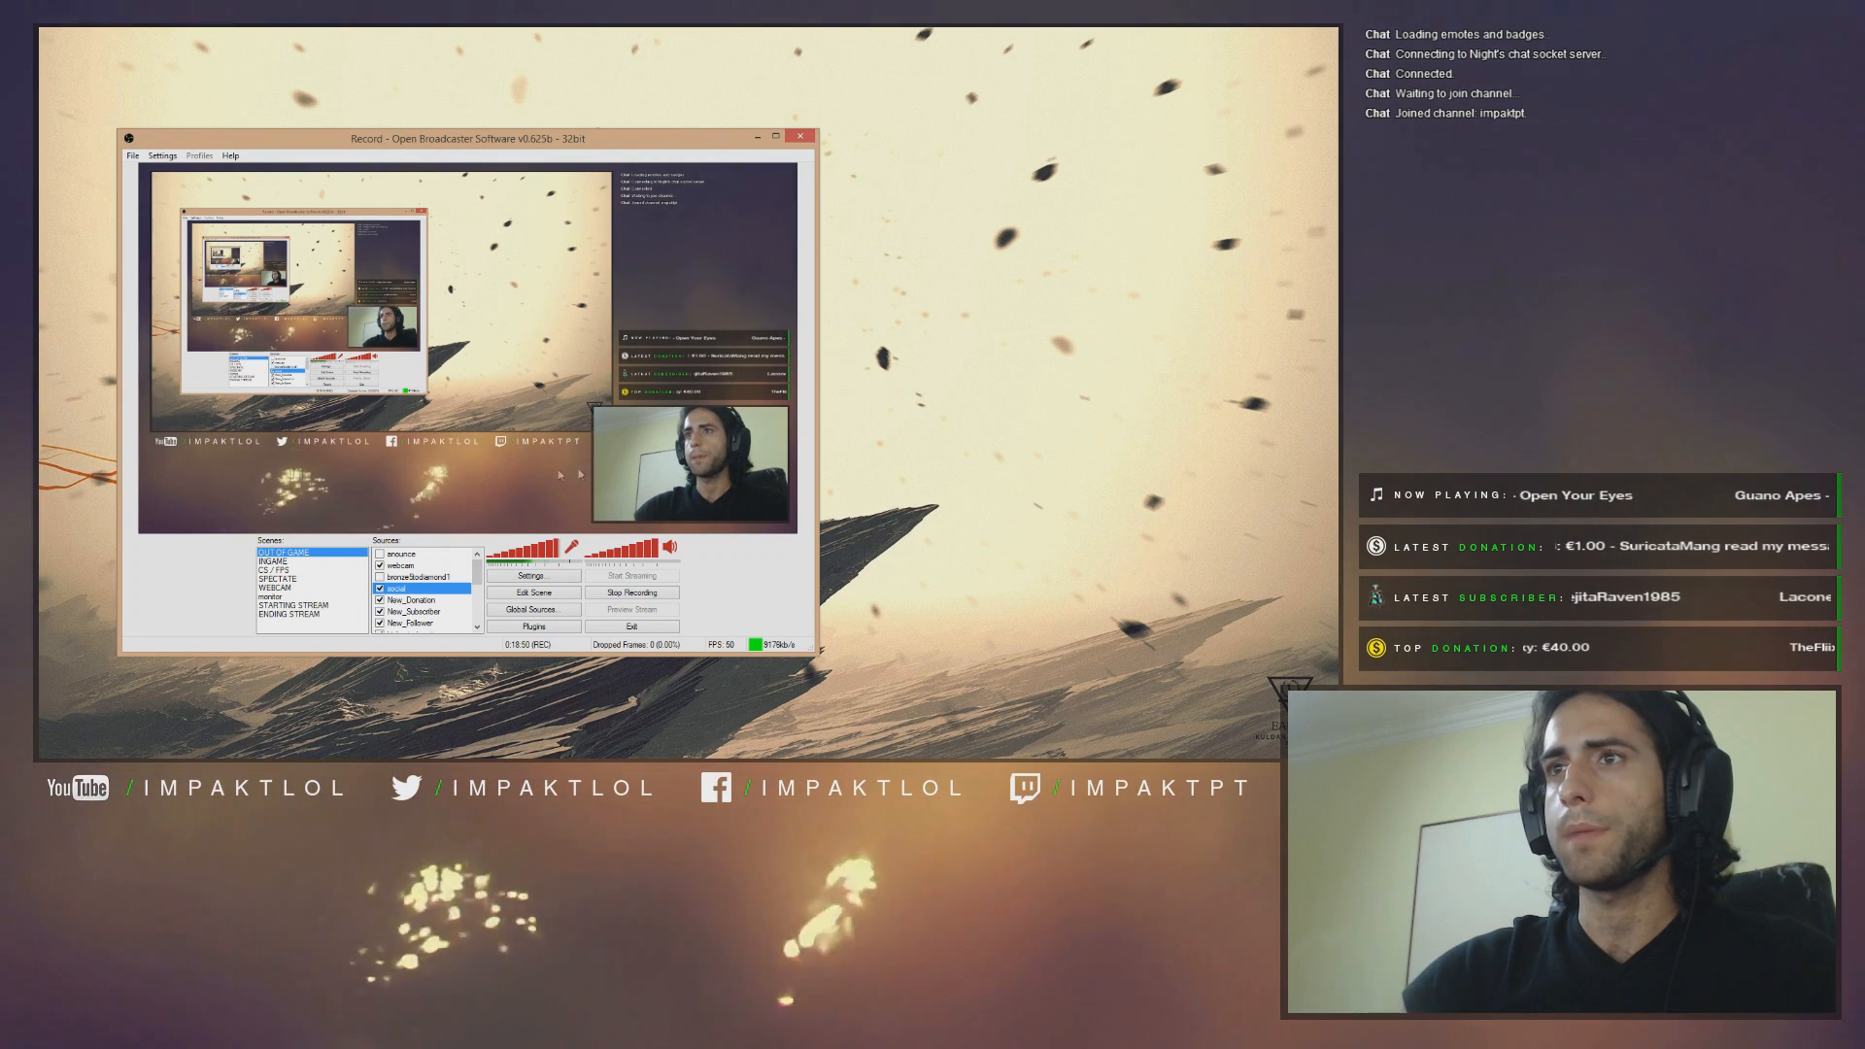
- Hide the New_Donation source in the OUT OF GAME scene and go over the New_Subscriber and New_Follower sources
click(401, 602)
scroll(400, 598, down, 1)
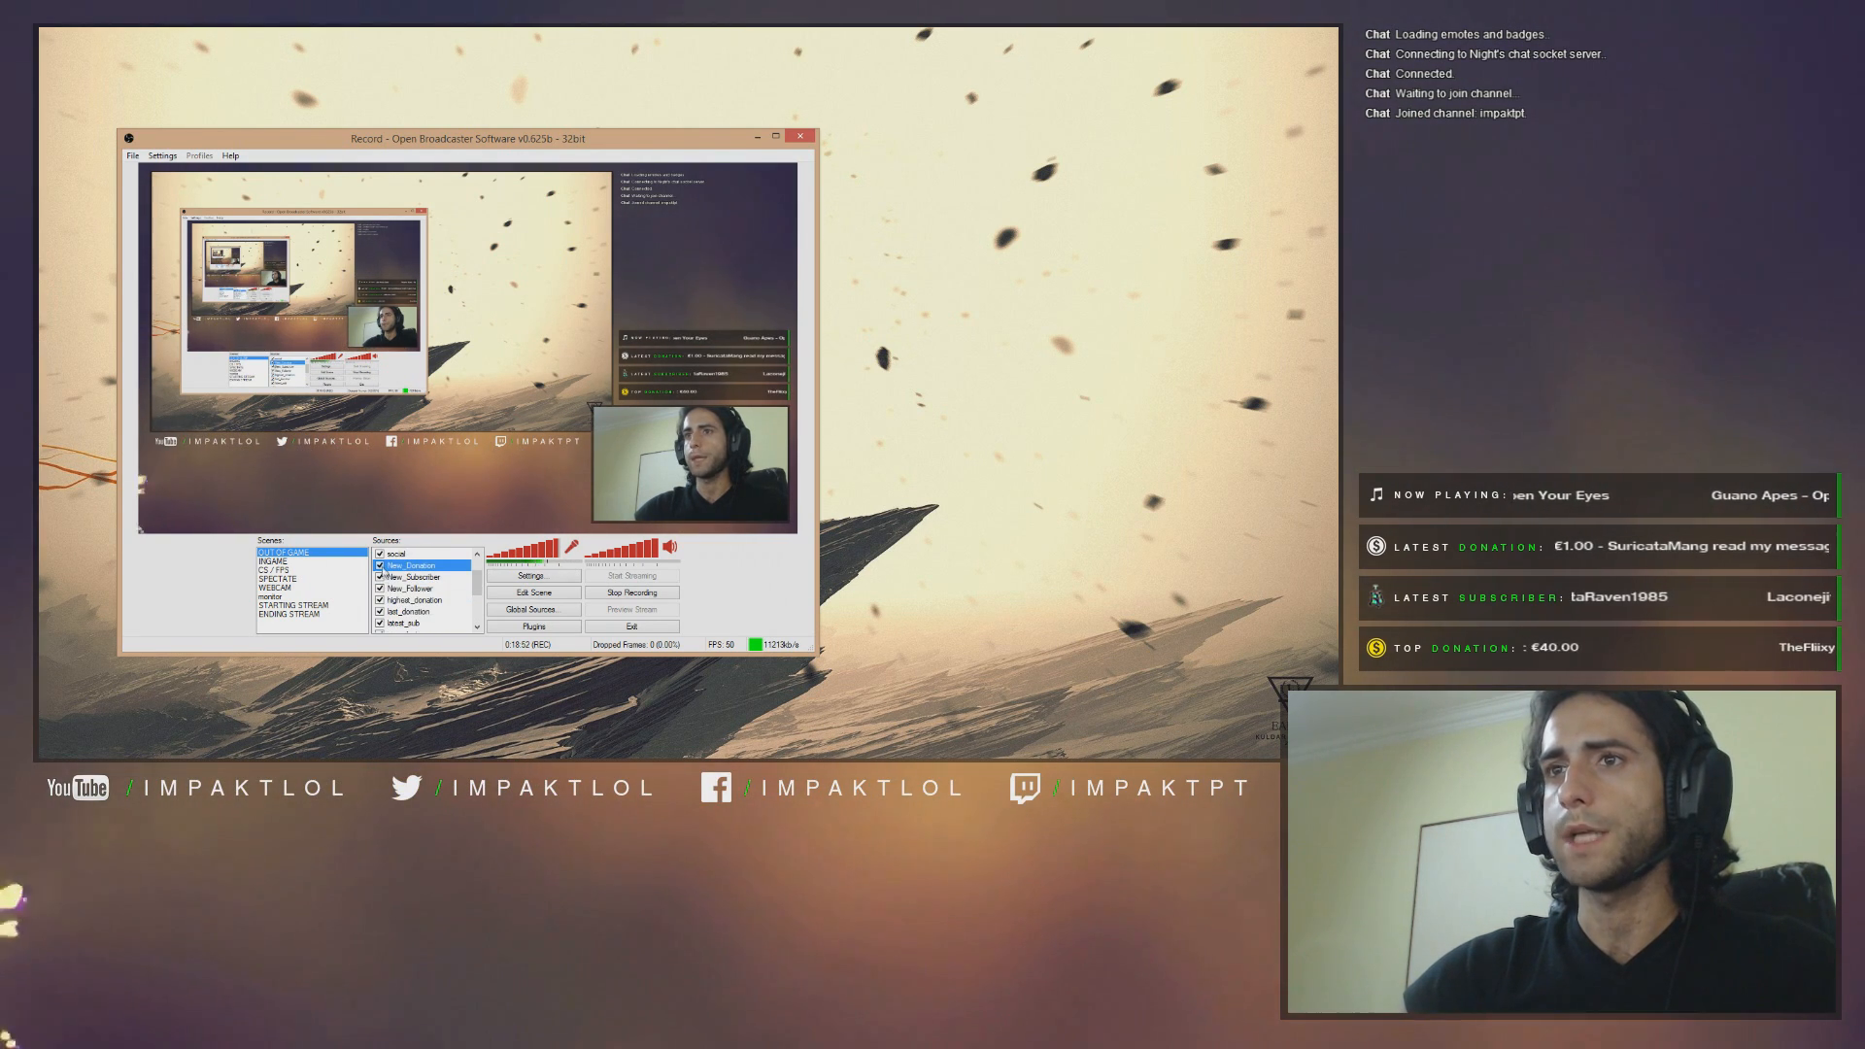
click(380, 566)
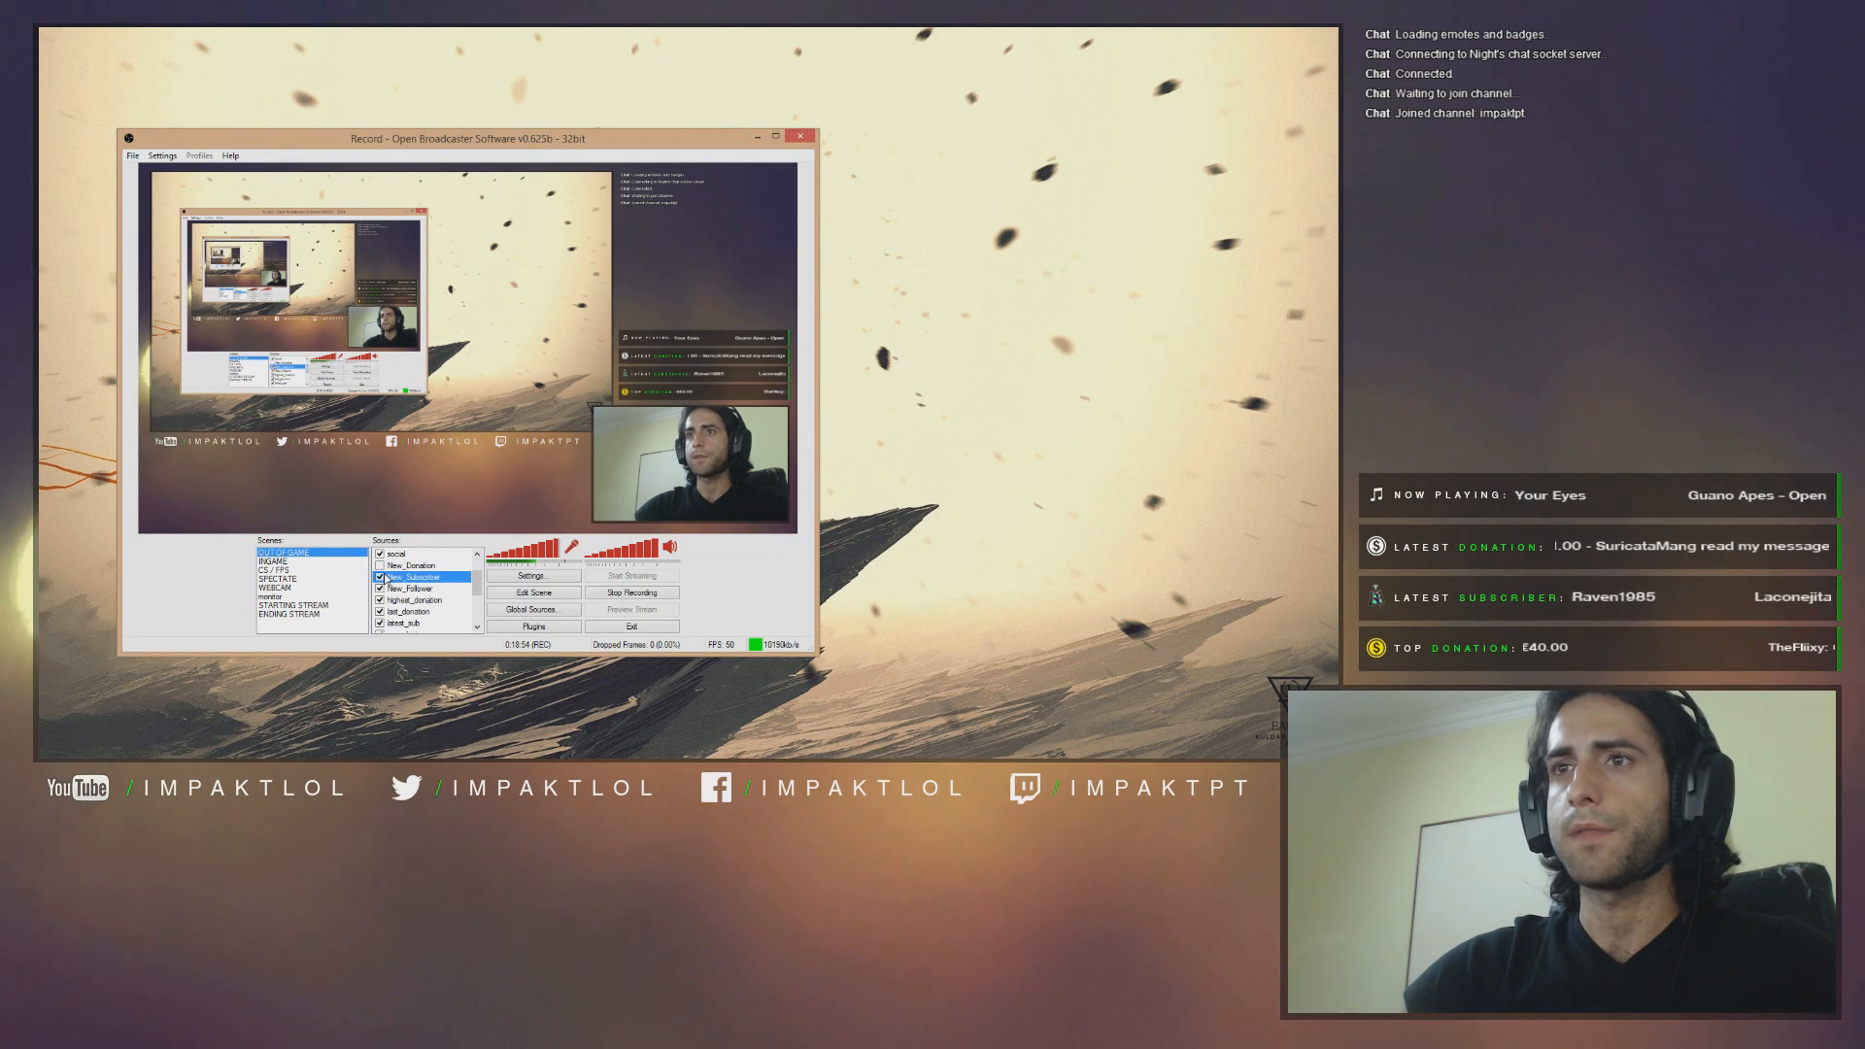
click(379, 565)
click(381, 573)
click(379, 567)
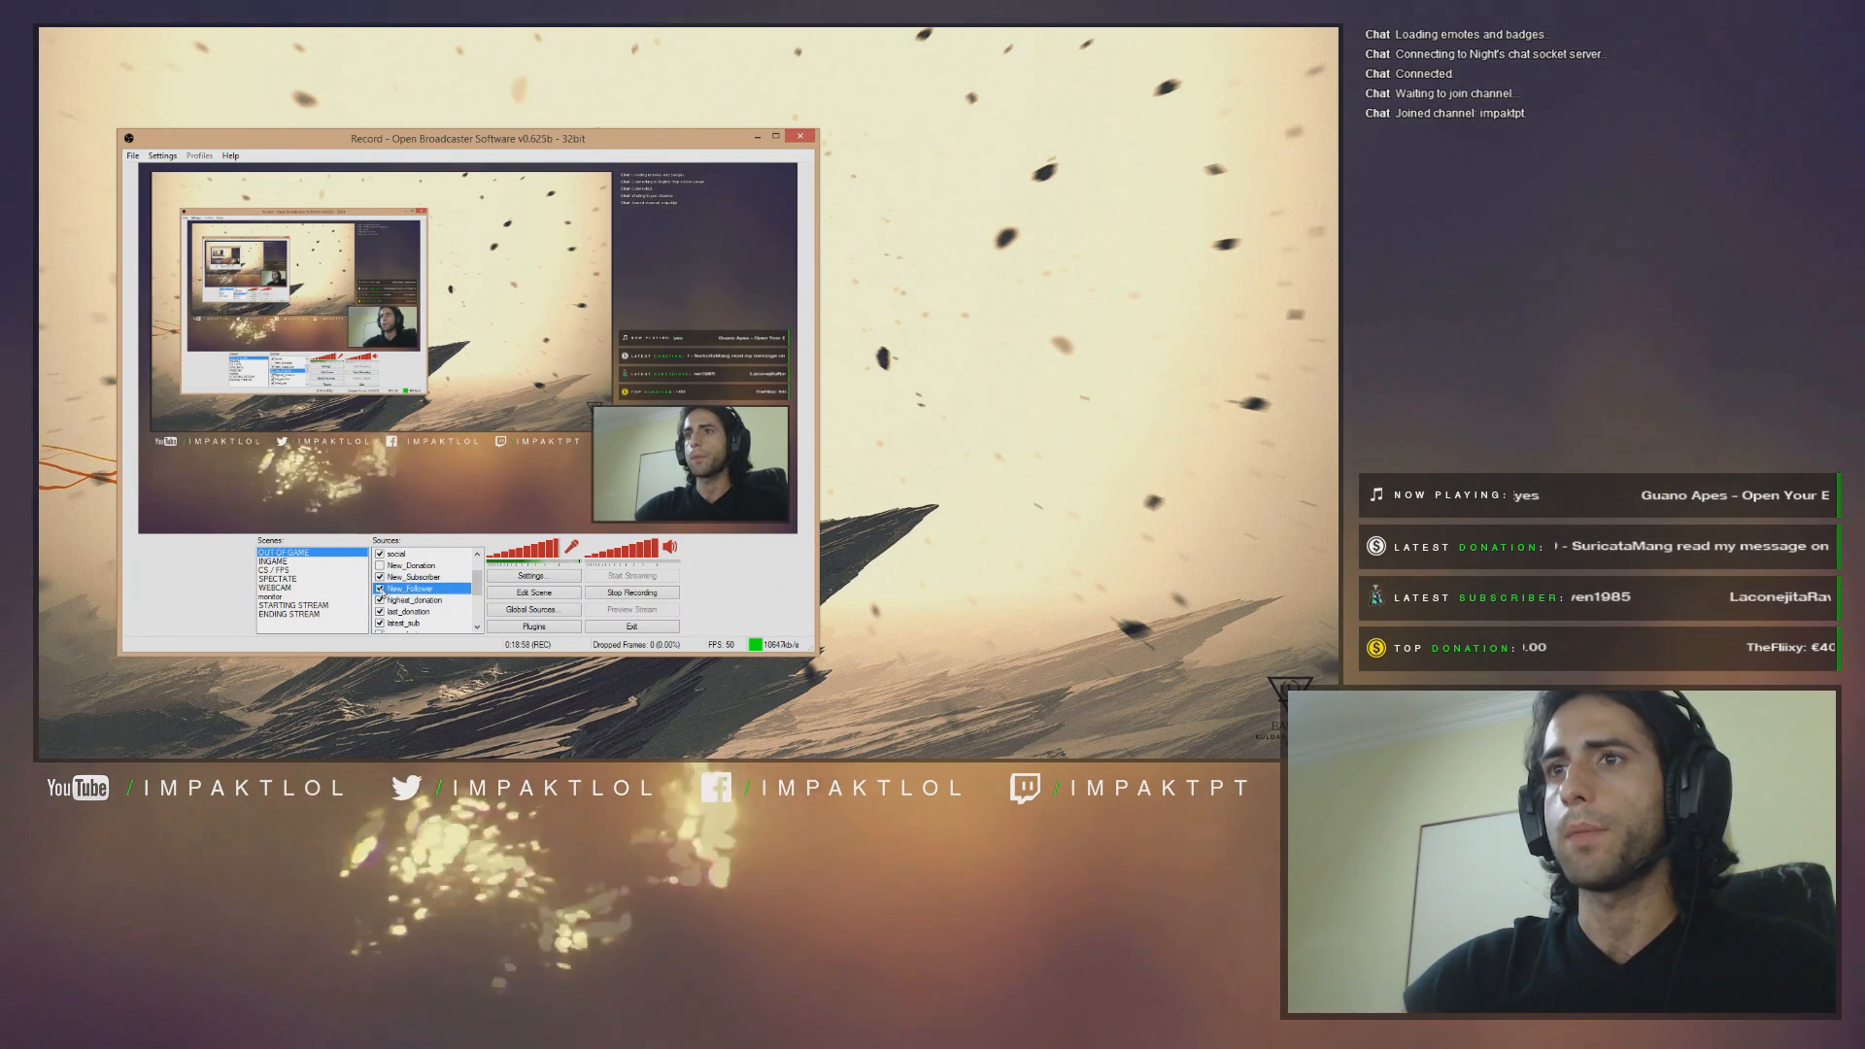
- Toggle the highest_donation source off and back on, and select the last_donation source
click(380, 600)
click(380, 600)
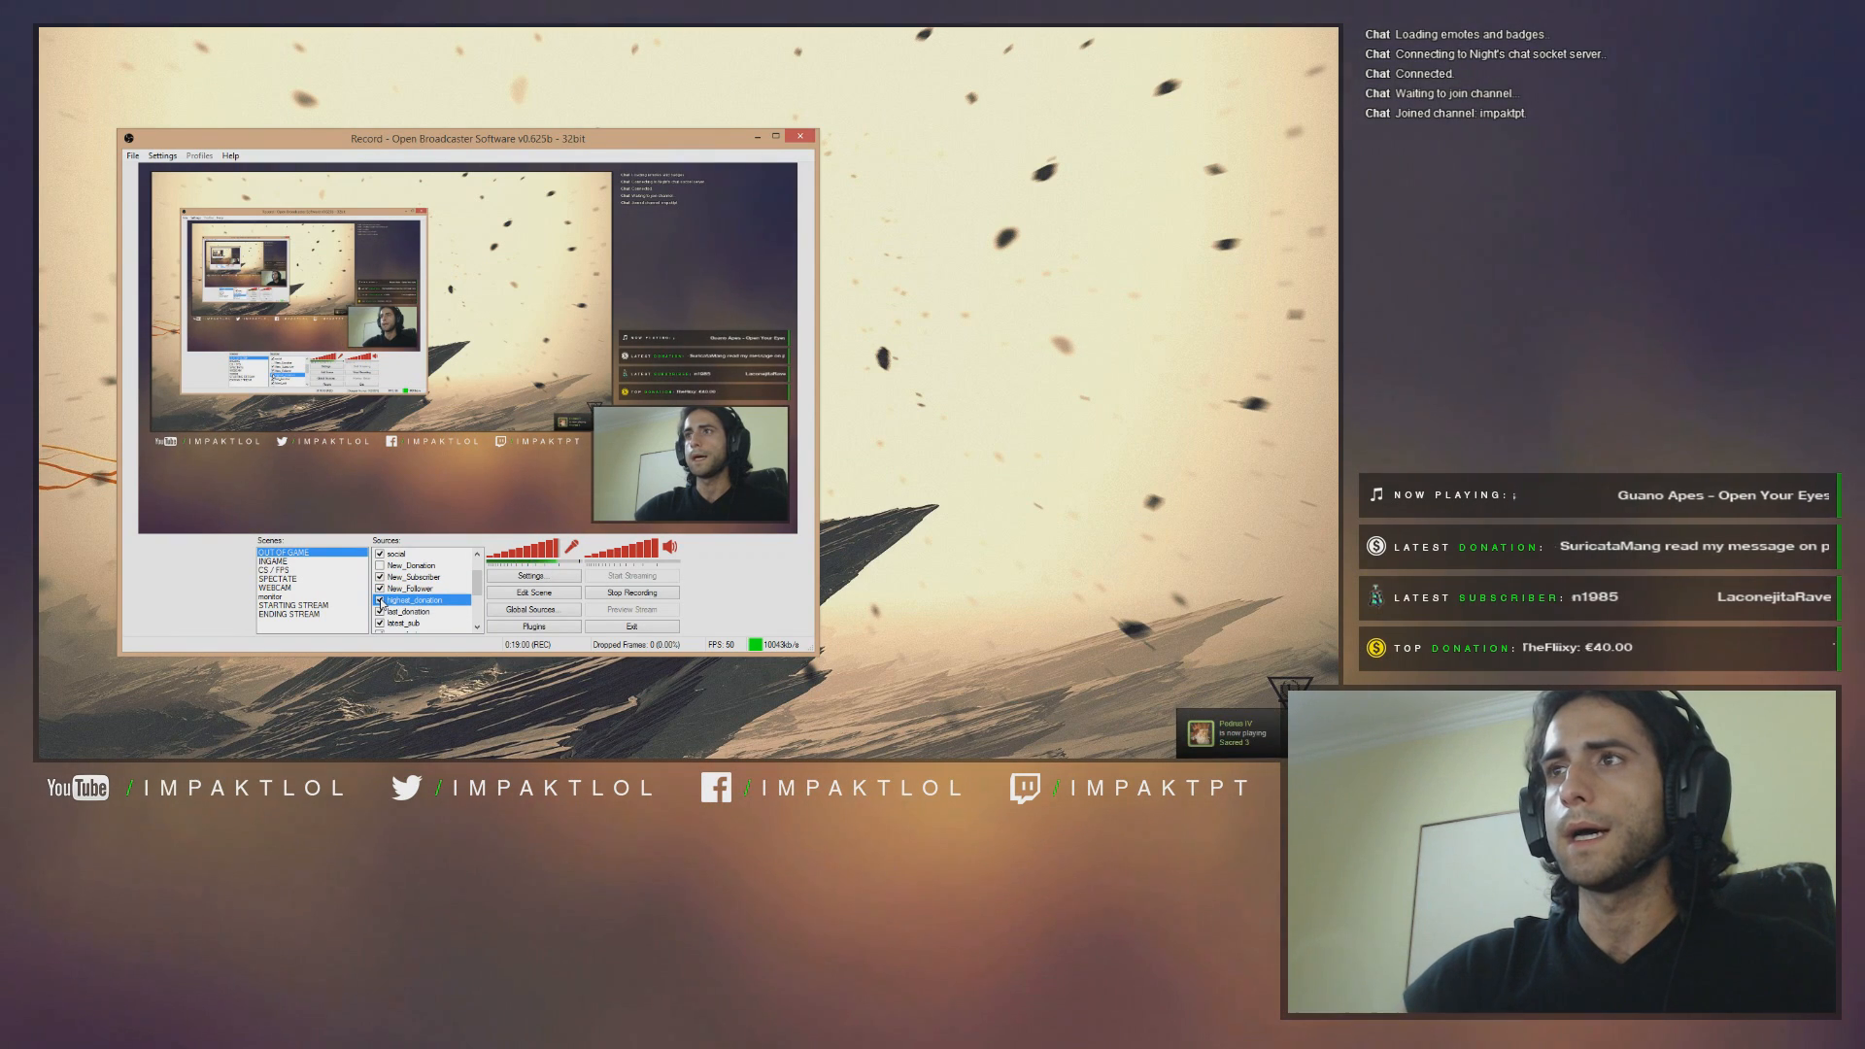
click(404, 612)
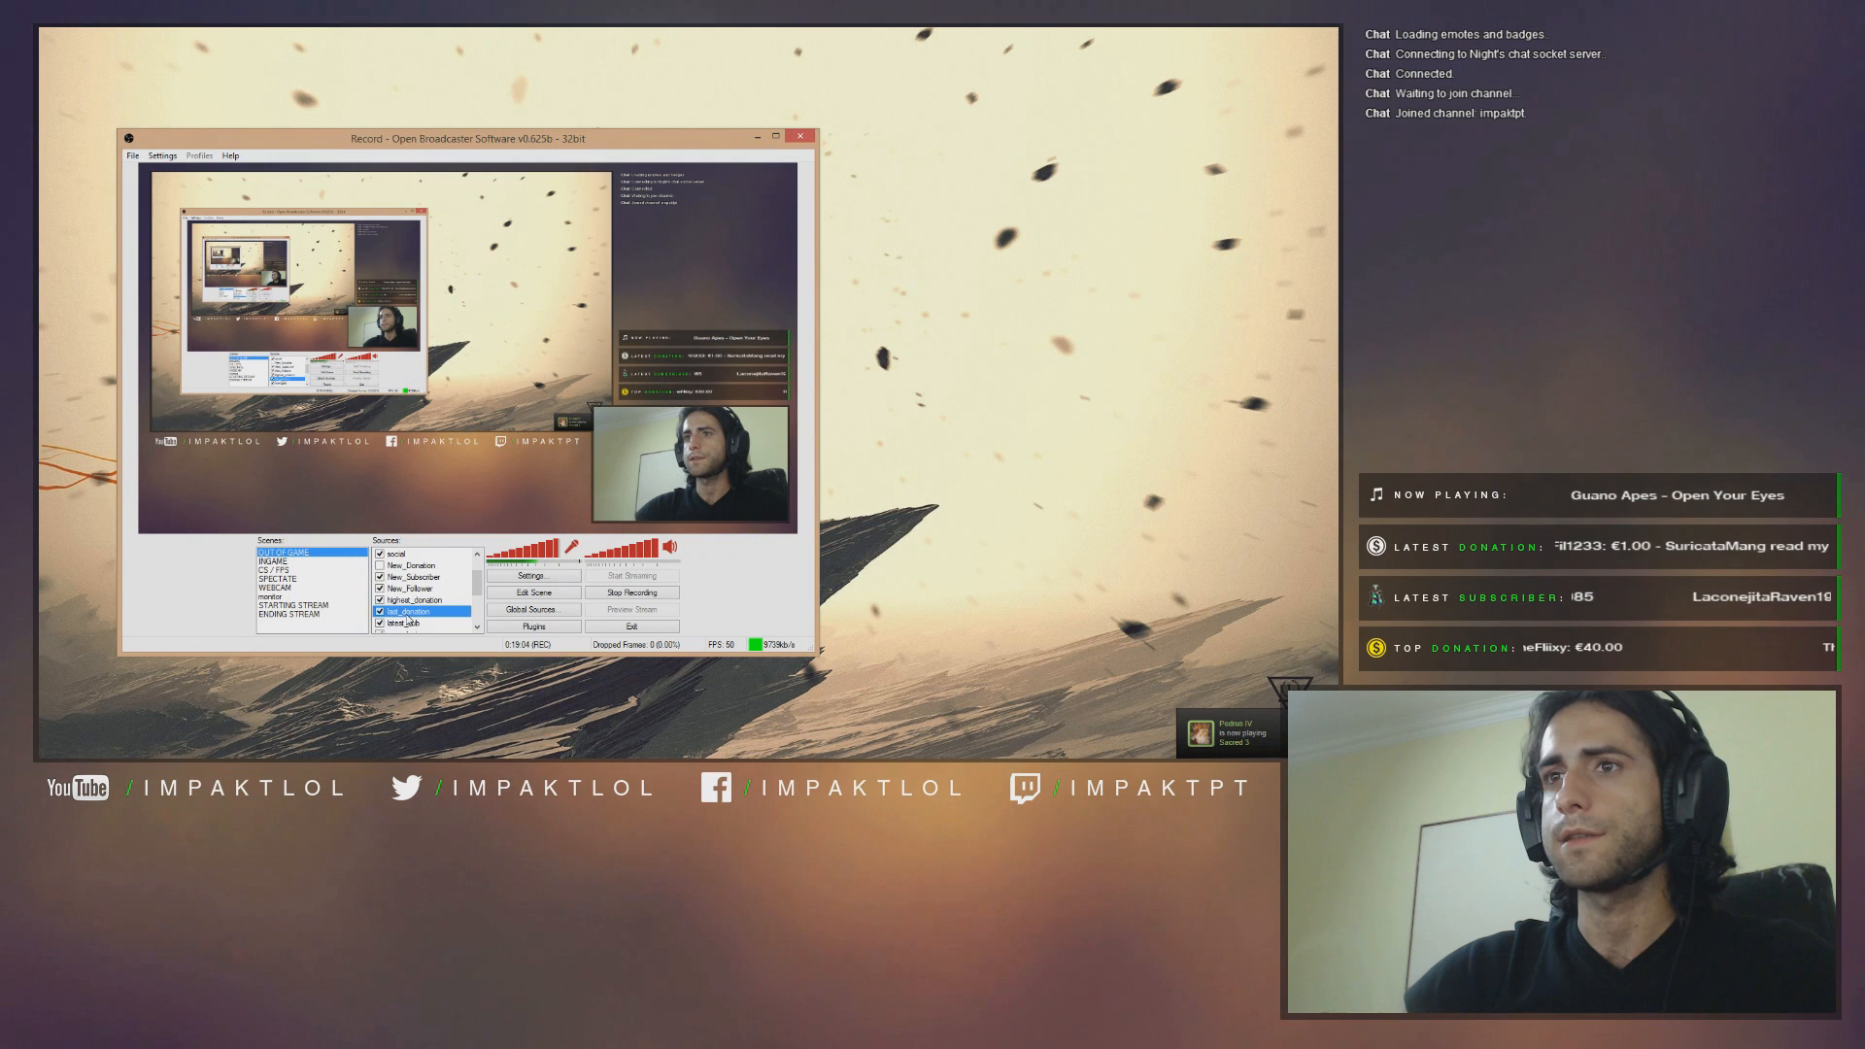
- Go over the latest_sub and now_playing sources in the OUT OF GAME scene, and toggle the chat source off and back on
scroll(387, 602, down, 1)
click(380, 589)
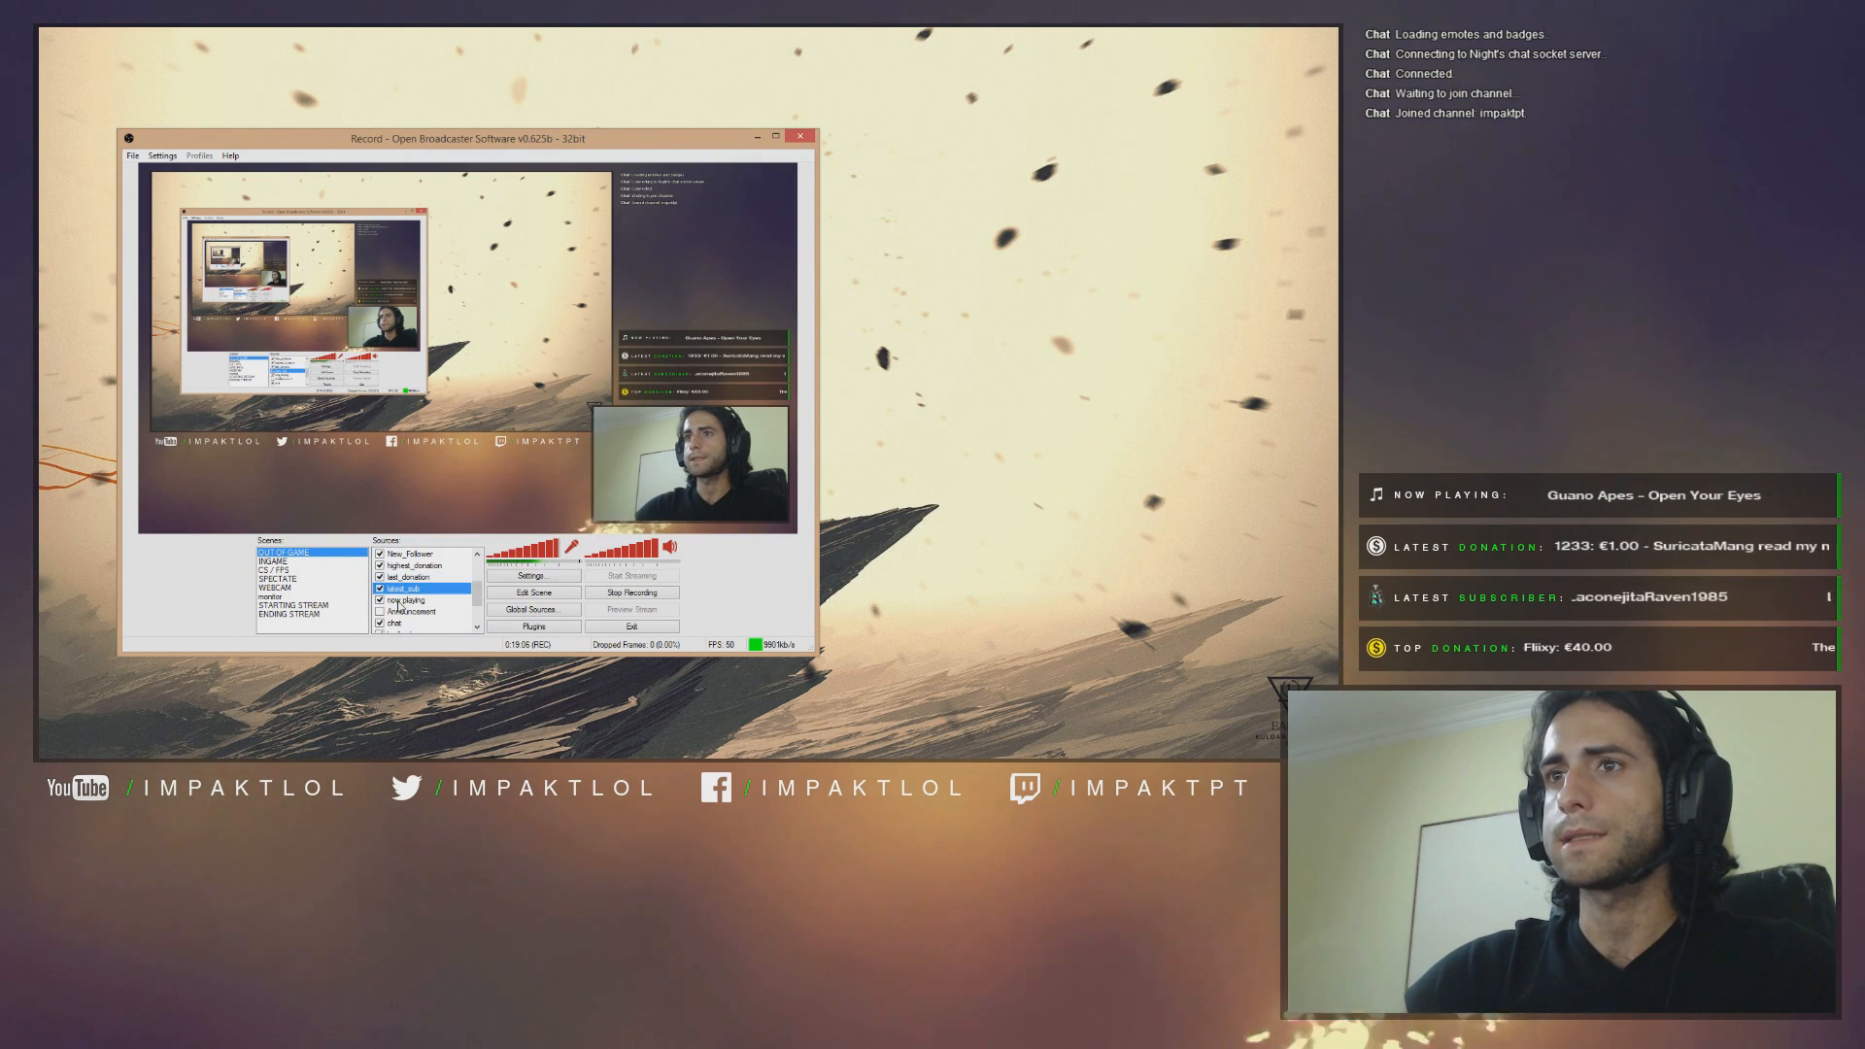
click(379, 600)
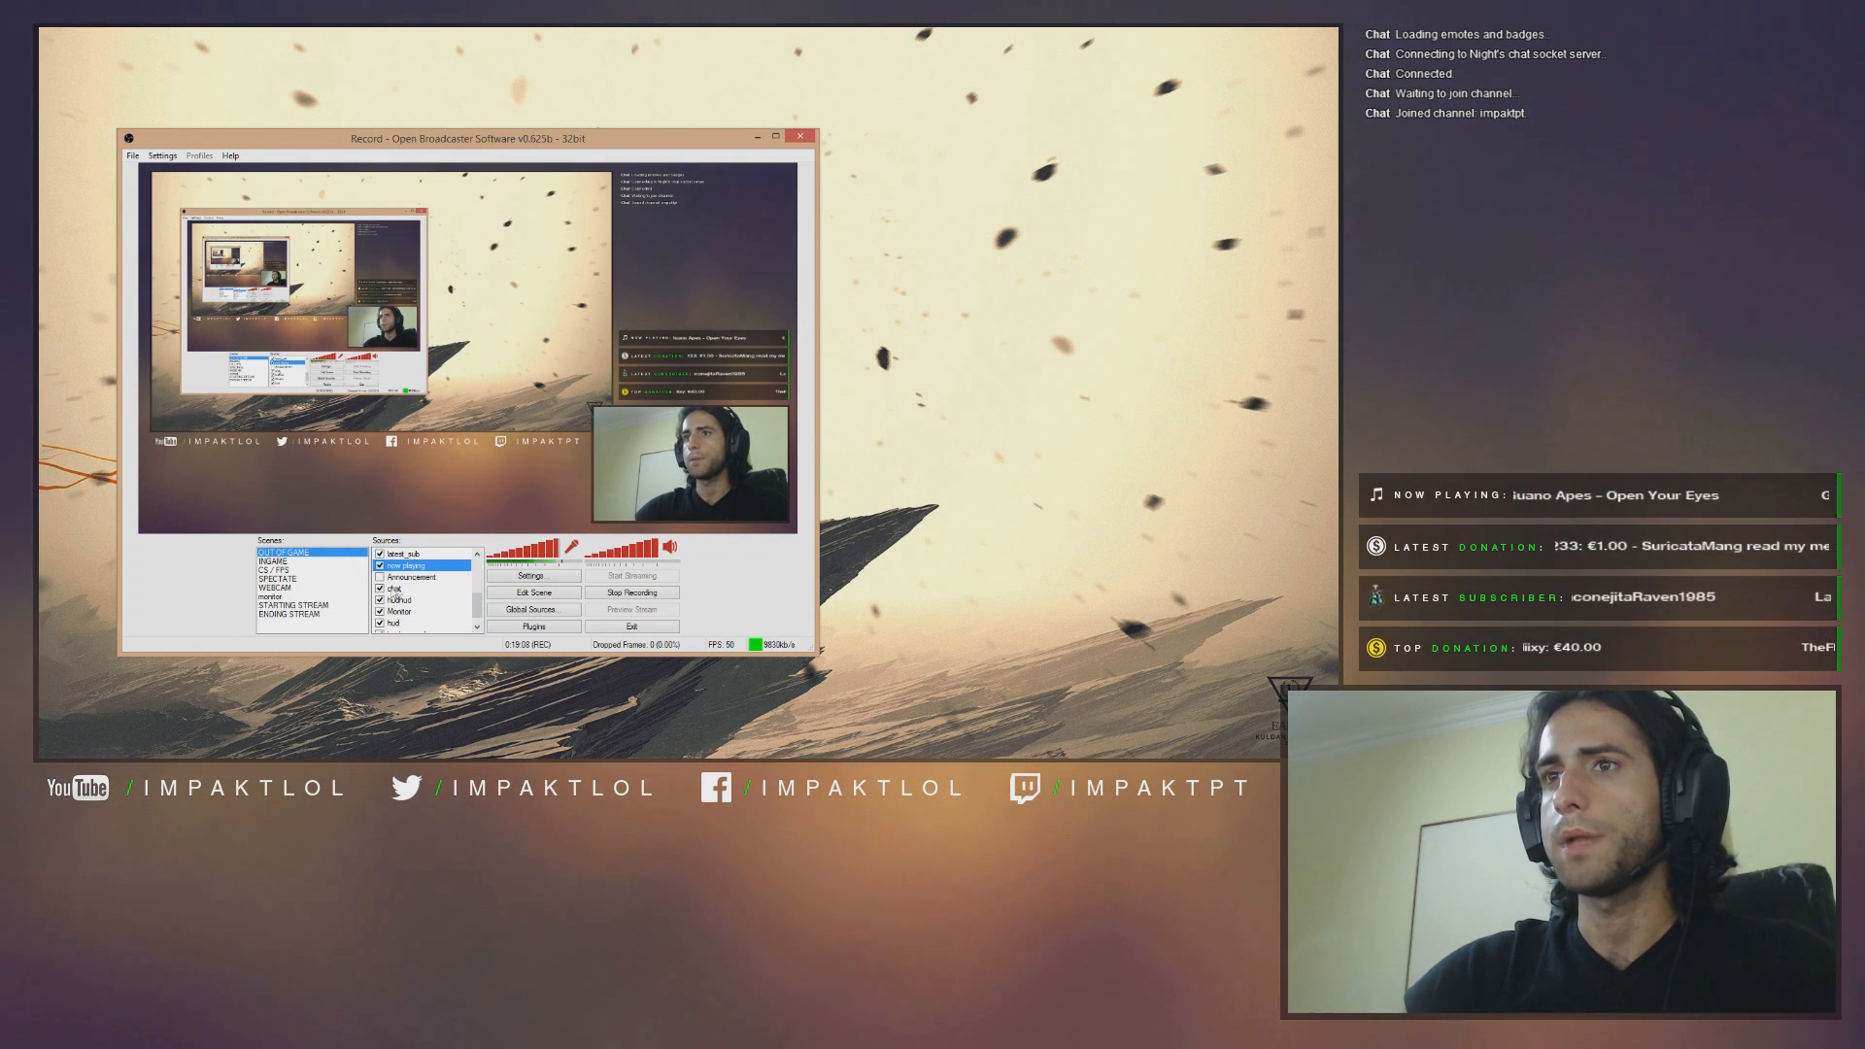
click(380, 588)
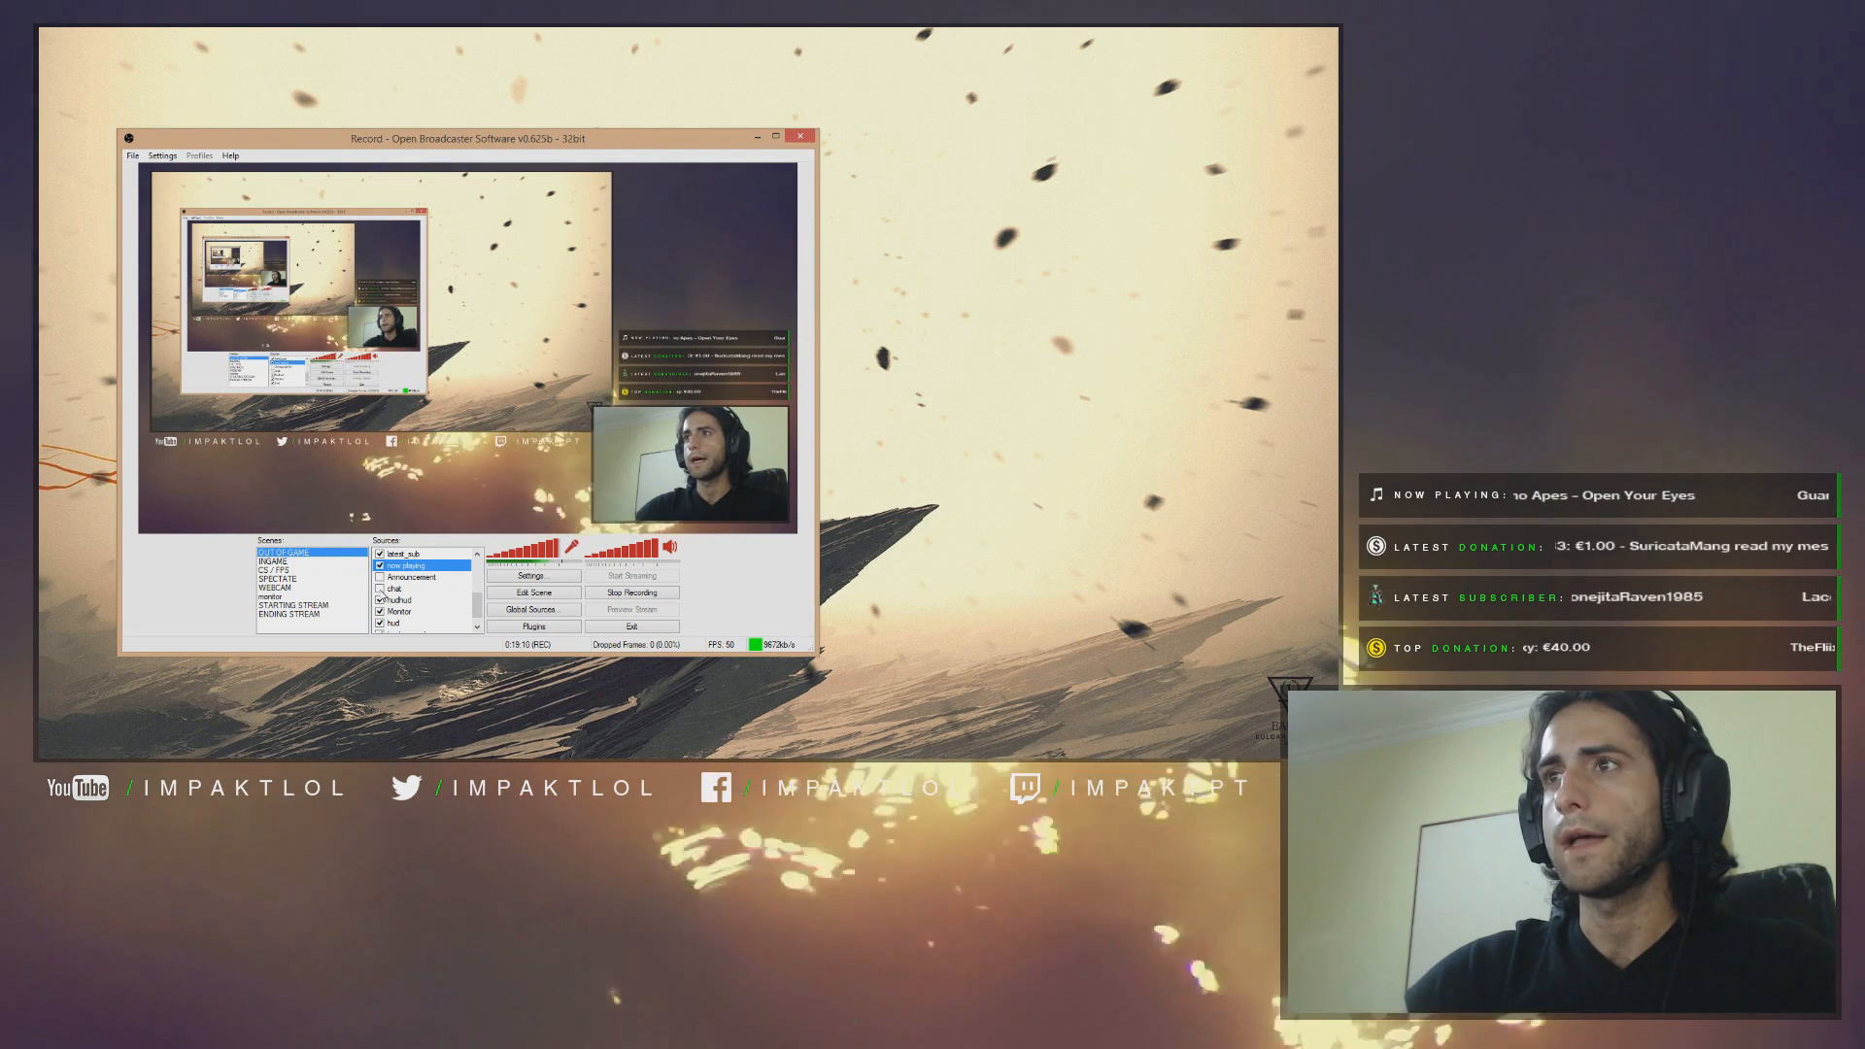
click(379, 588)
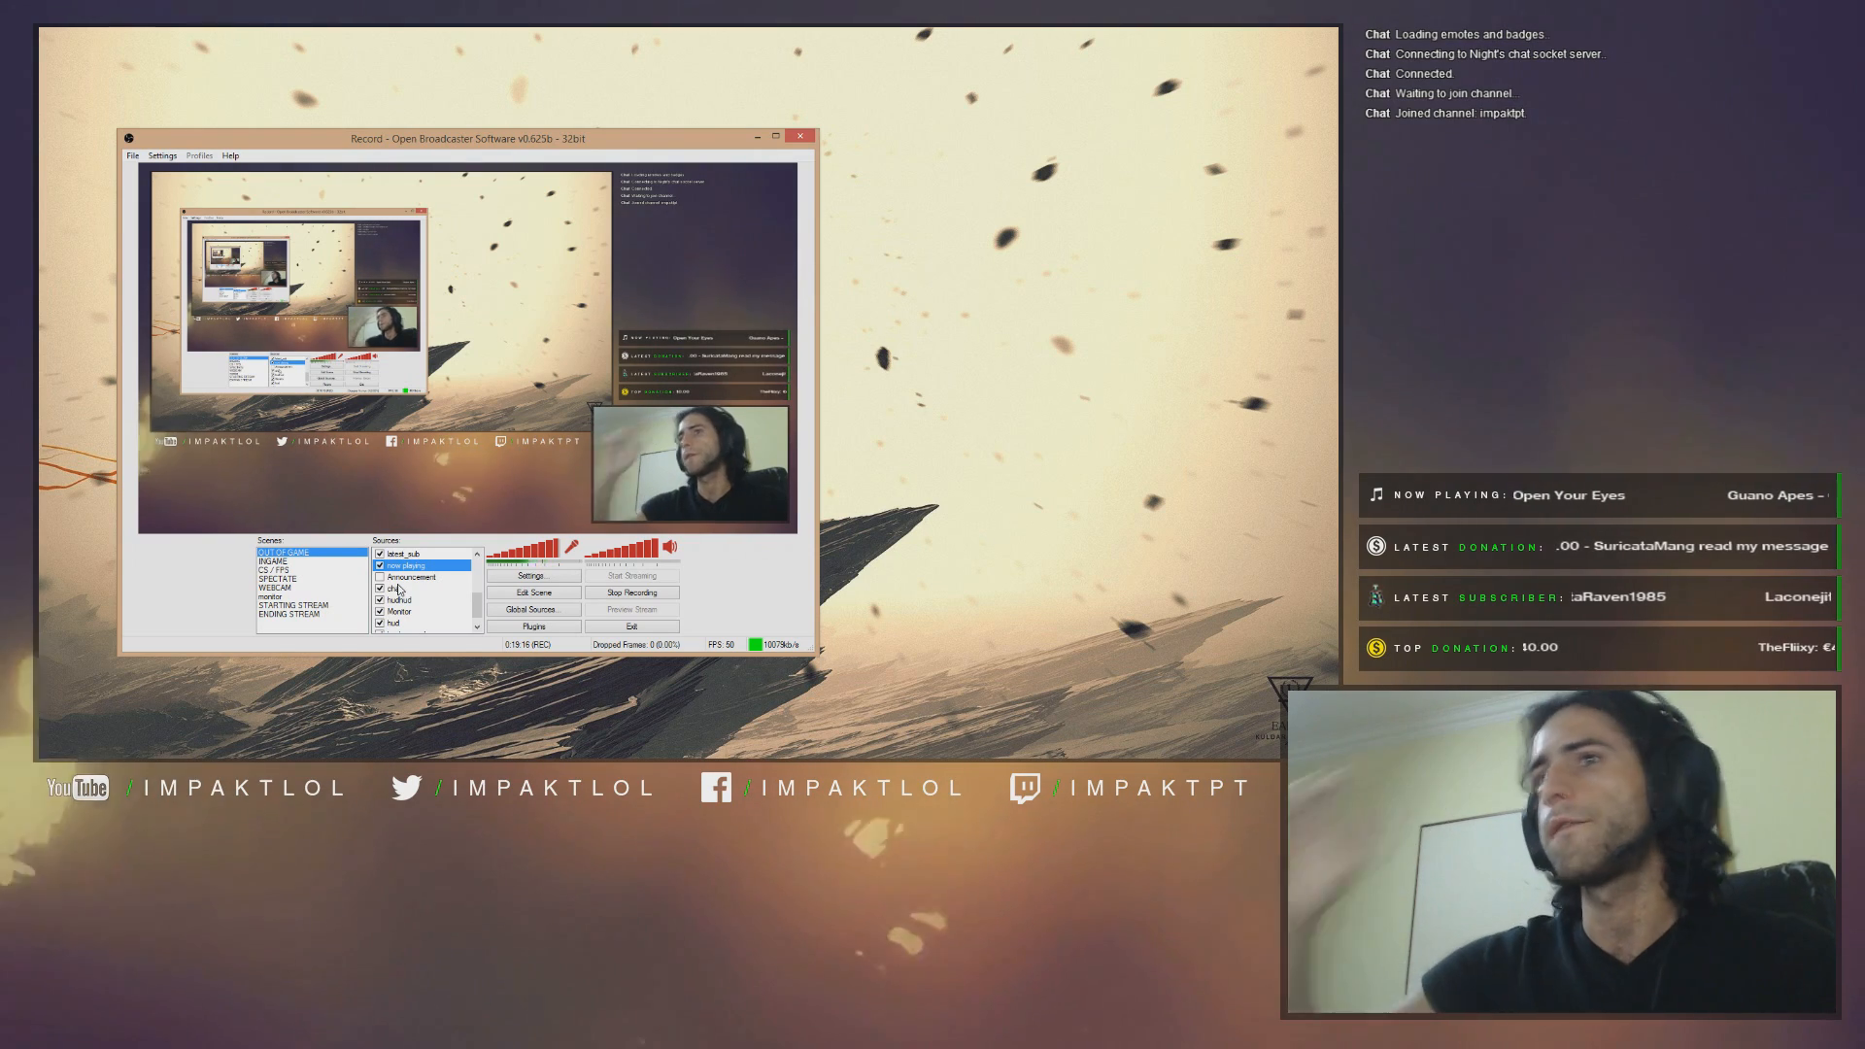
- Select the chat source, and toggle the hudhud source below it off and back on
scroll(437, 589, down, 1)
click(403, 579)
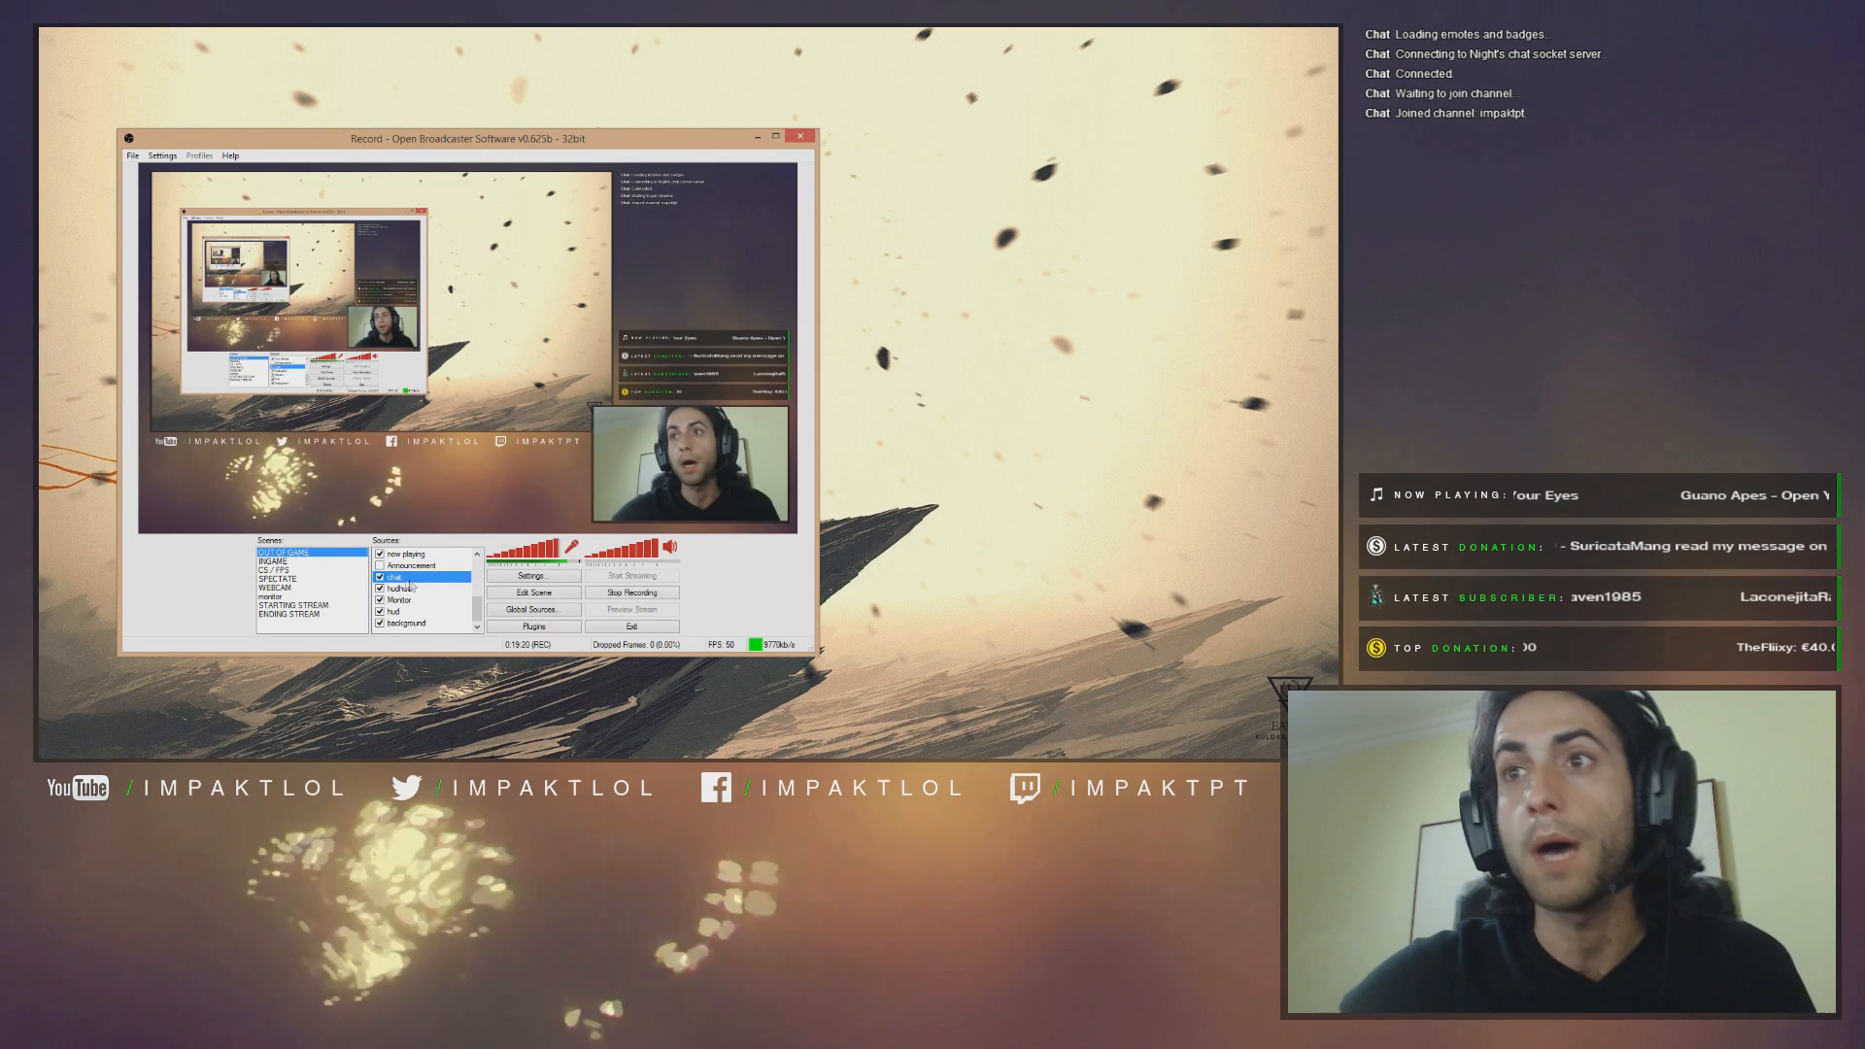
click(378, 588)
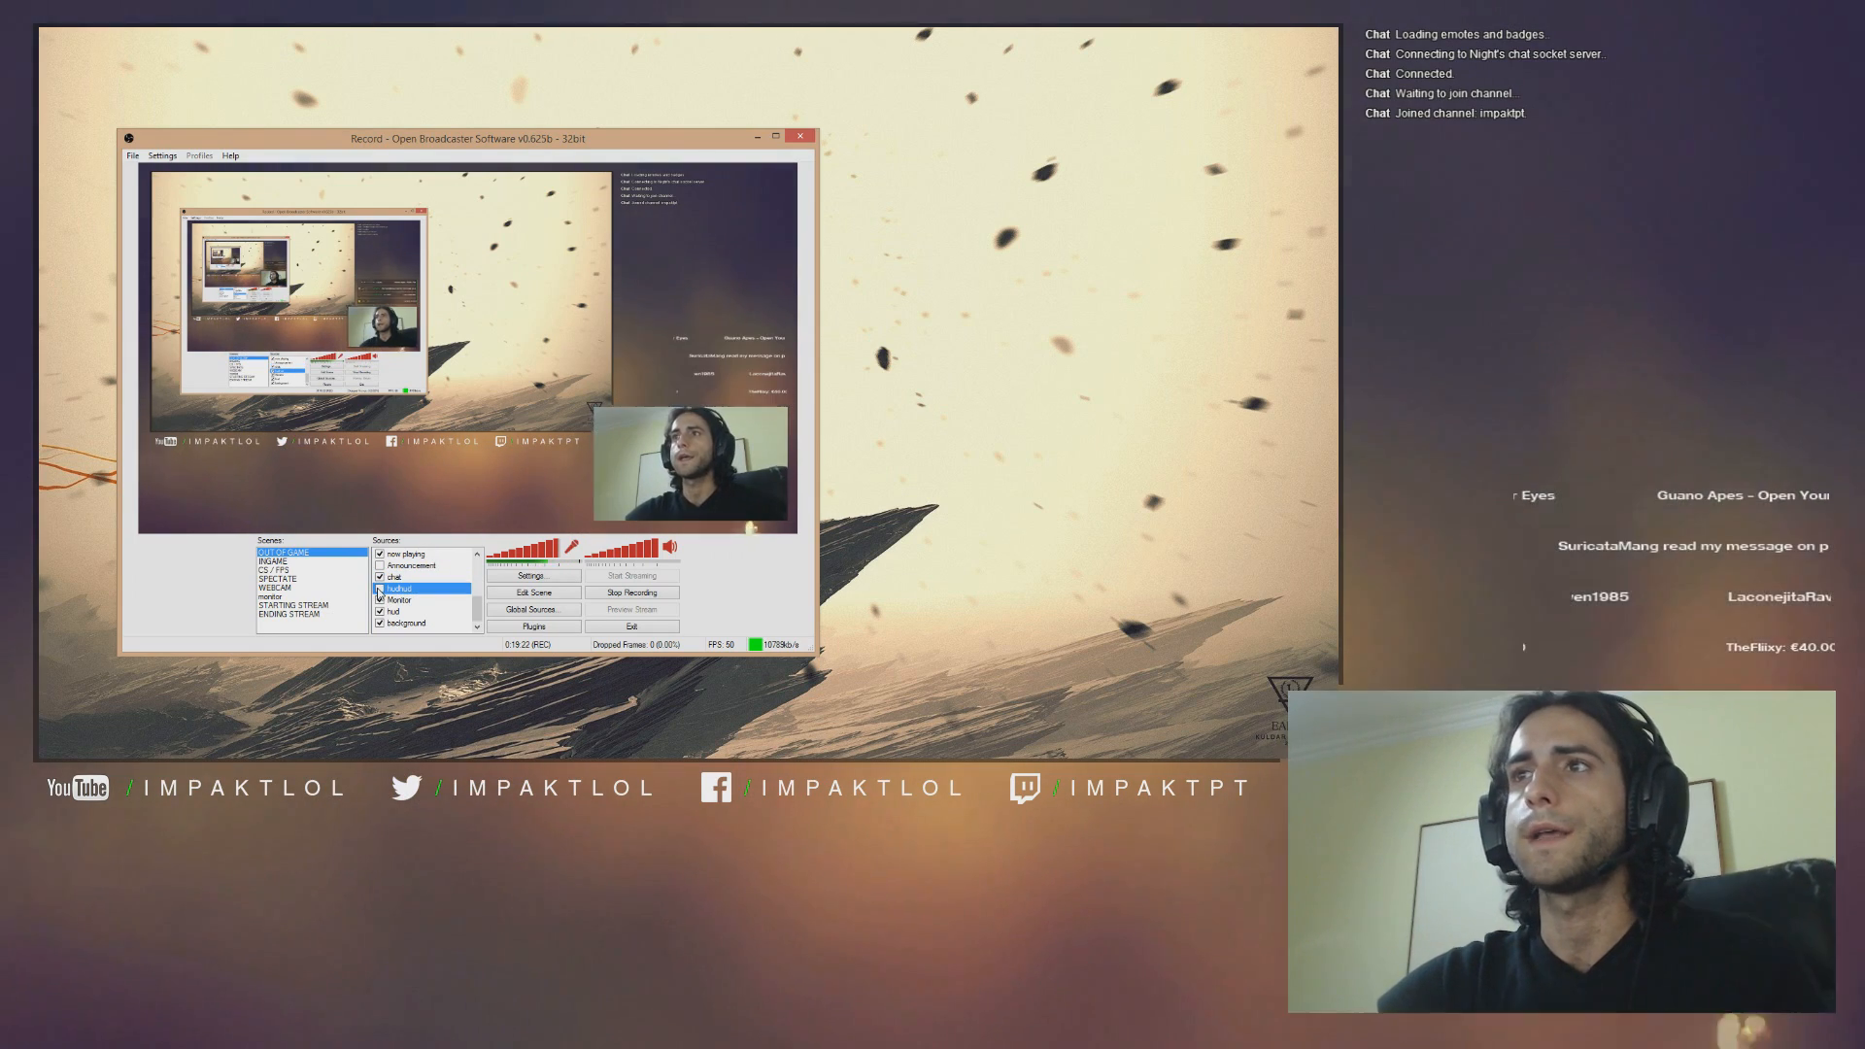
click(379, 589)
- Toggle the Monitor source in the OUT OF GAME scene off and back on
click(379, 600)
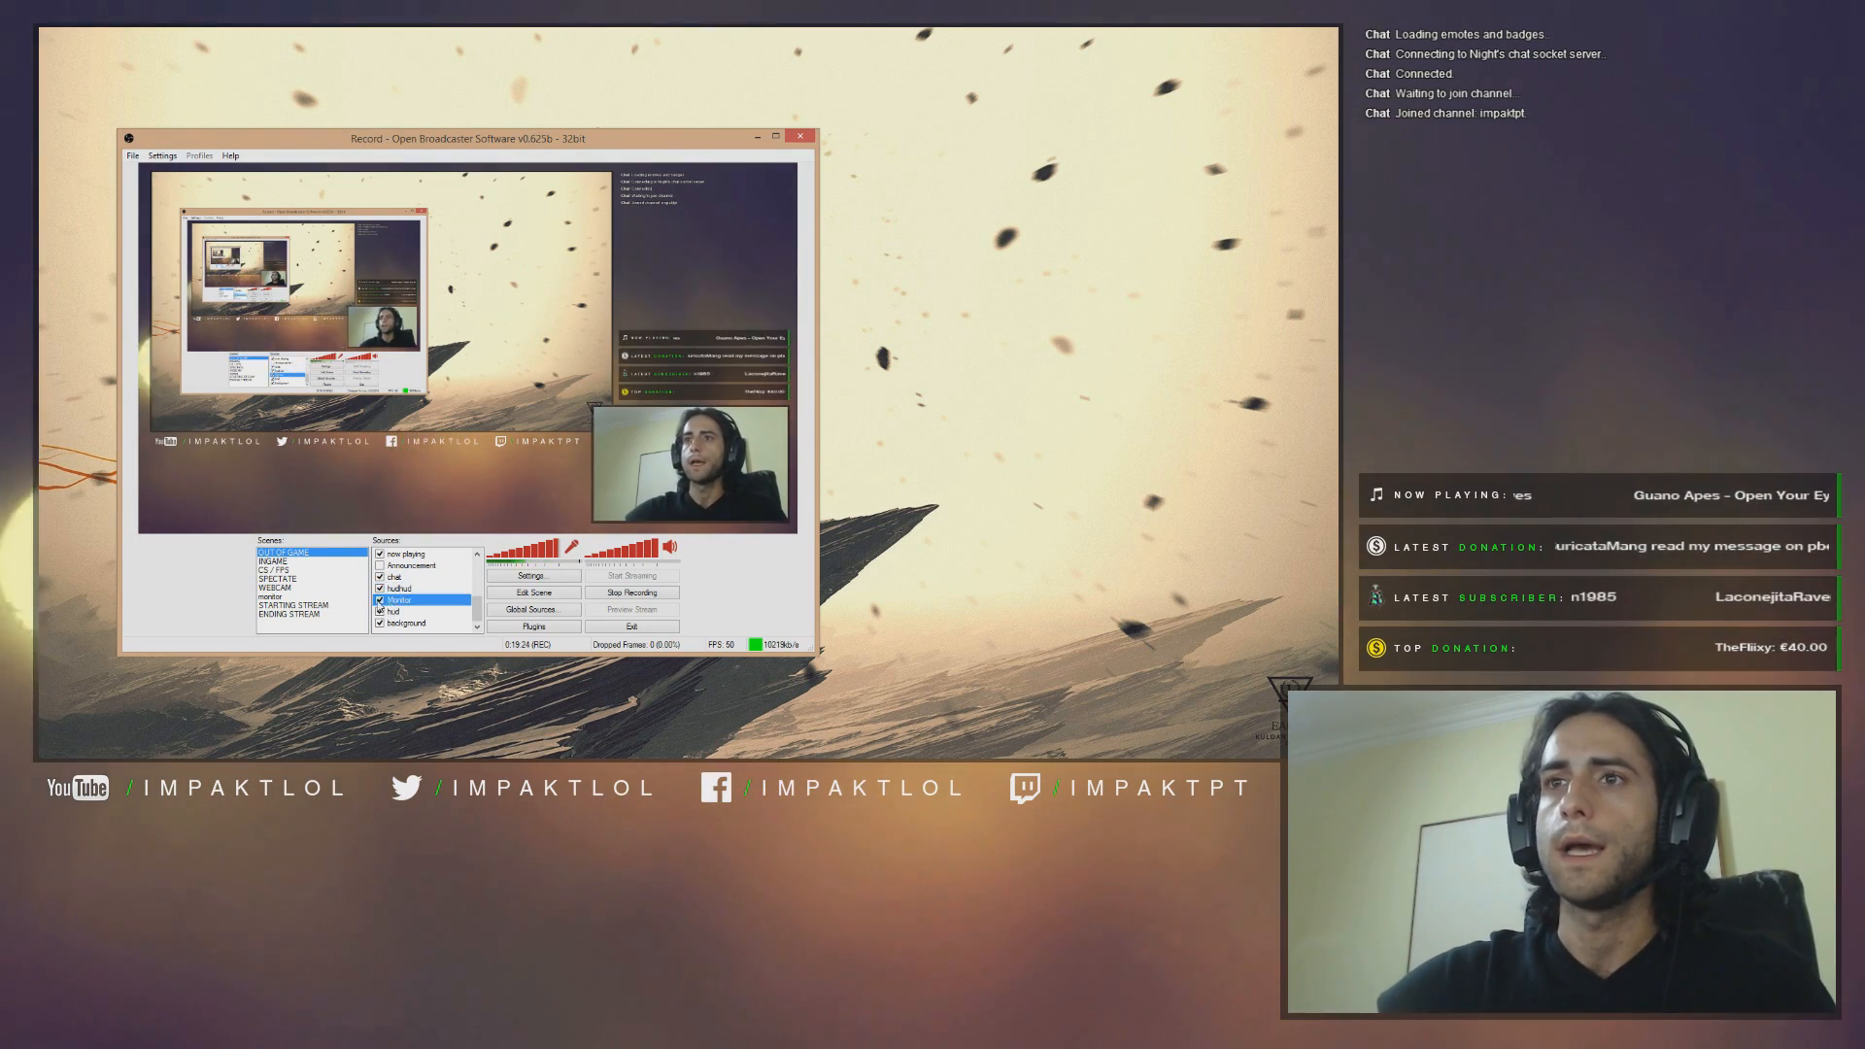
click(379, 600)
click(378, 600)
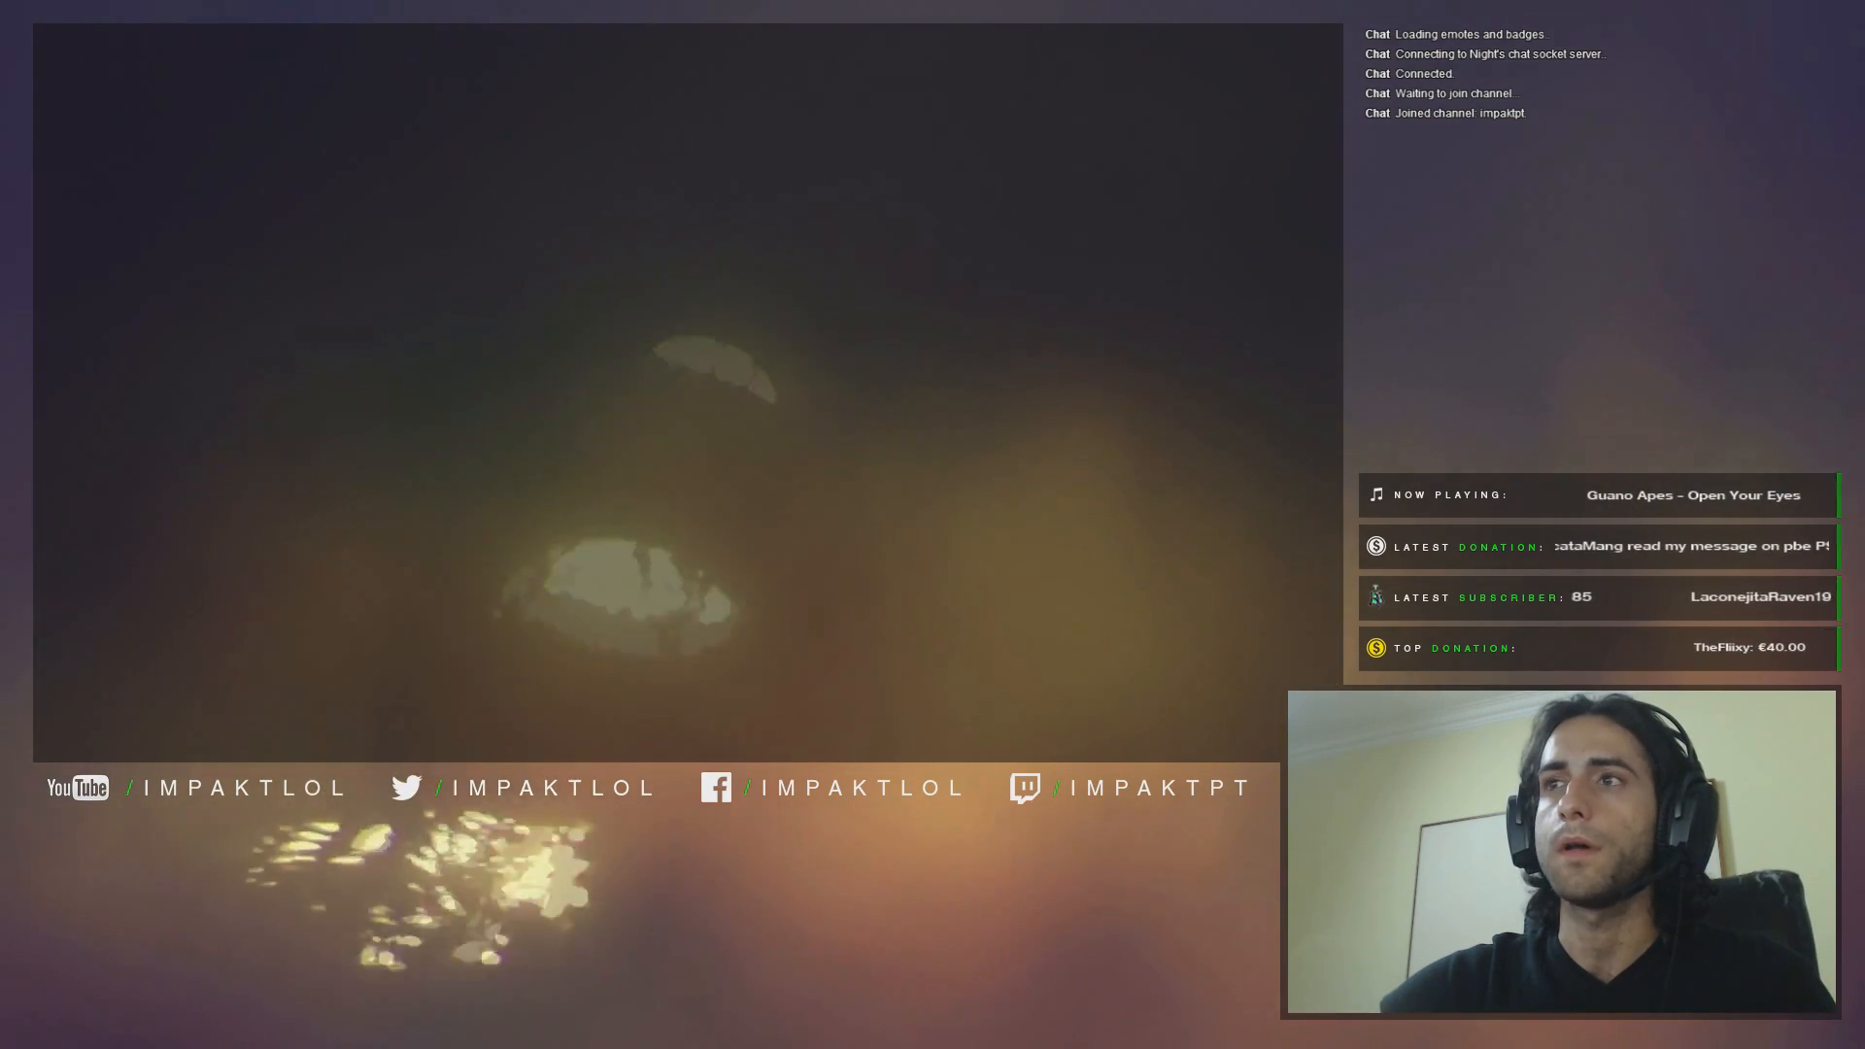
click(378, 600)
- Toggle the hud source and the background source off and back on
click(380, 612)
click(380, 612)
click(413, 624)
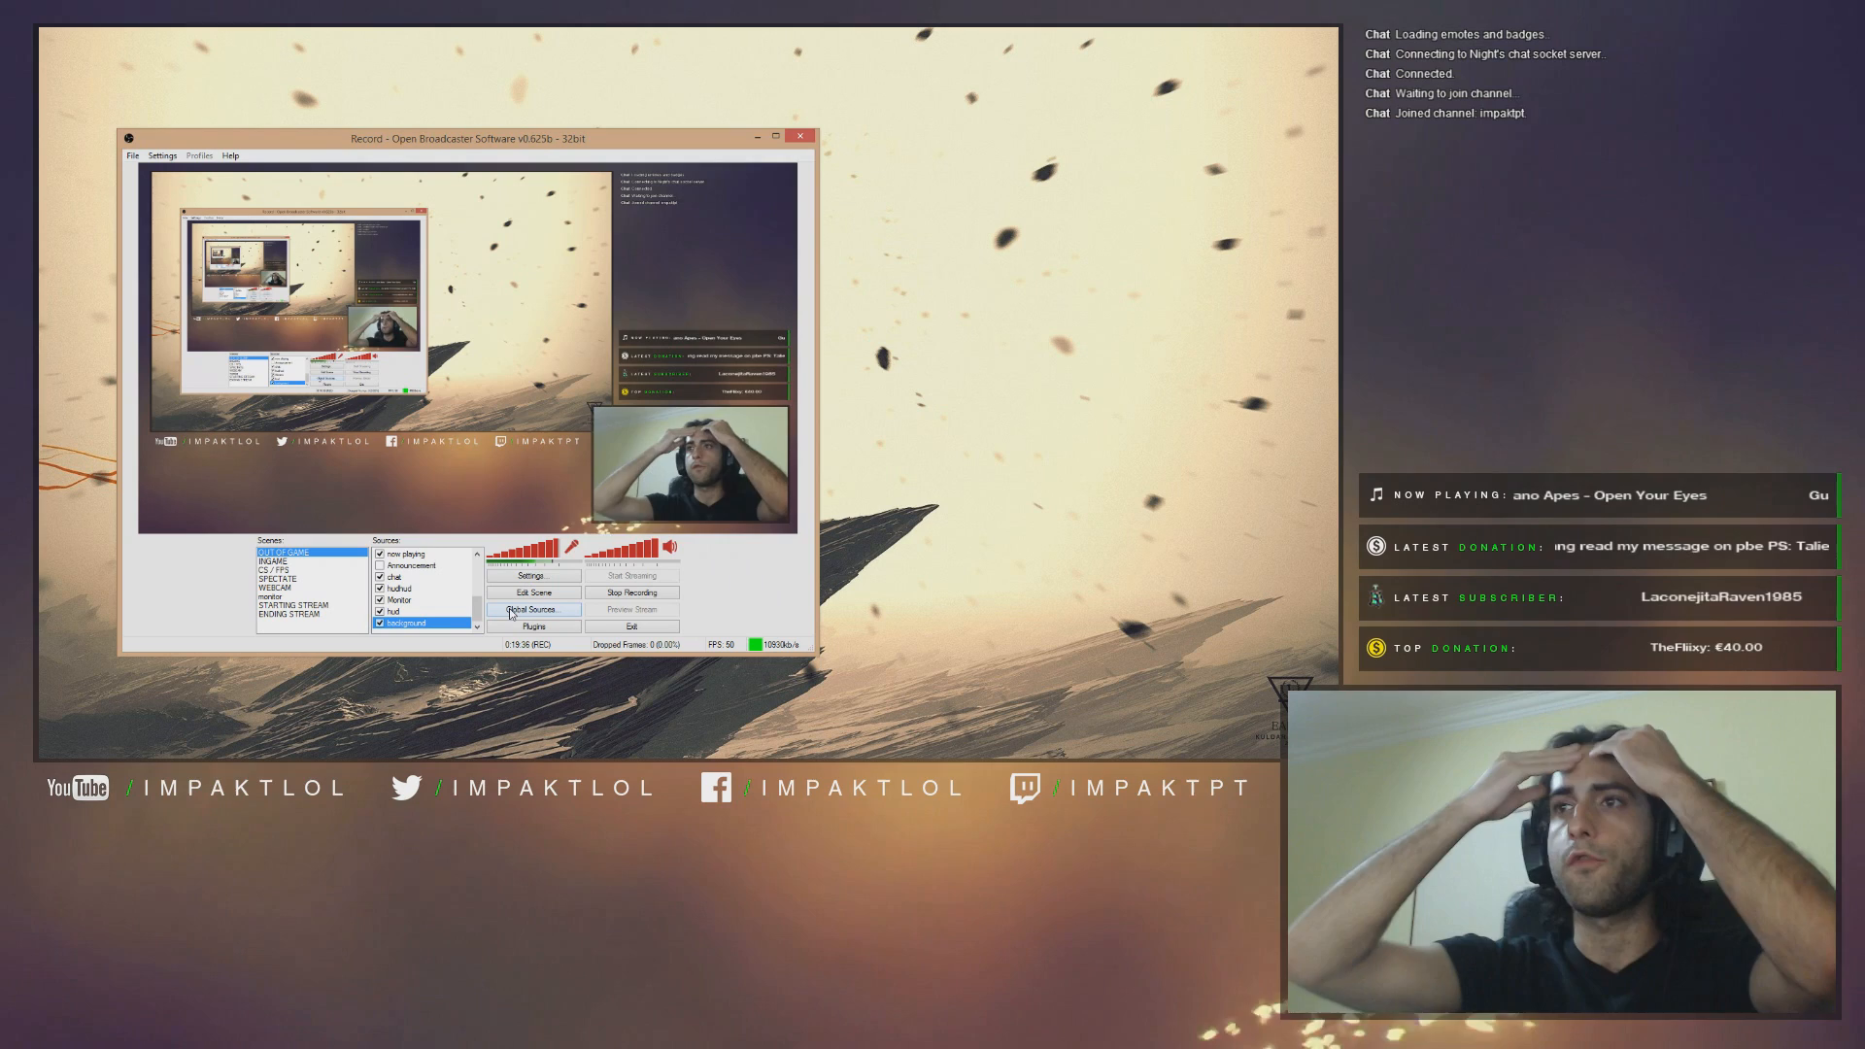
click(381, 625)
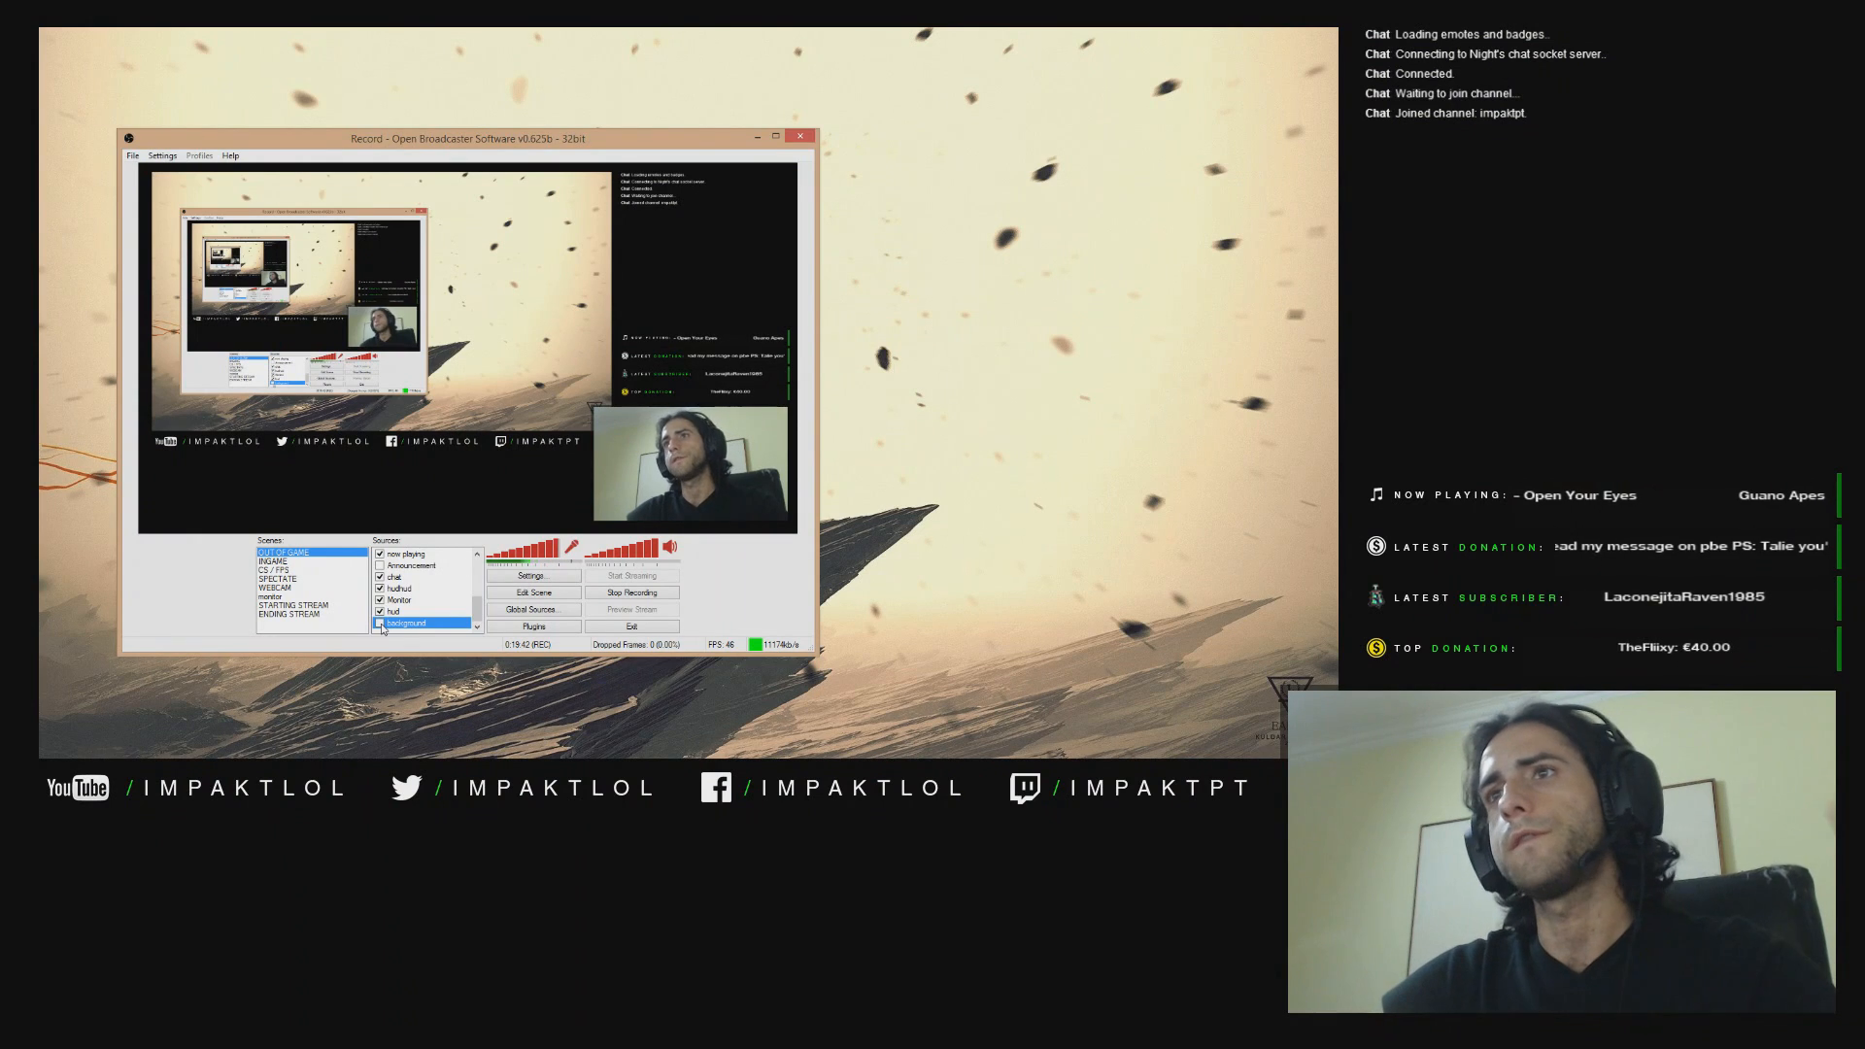
click(380, 623)
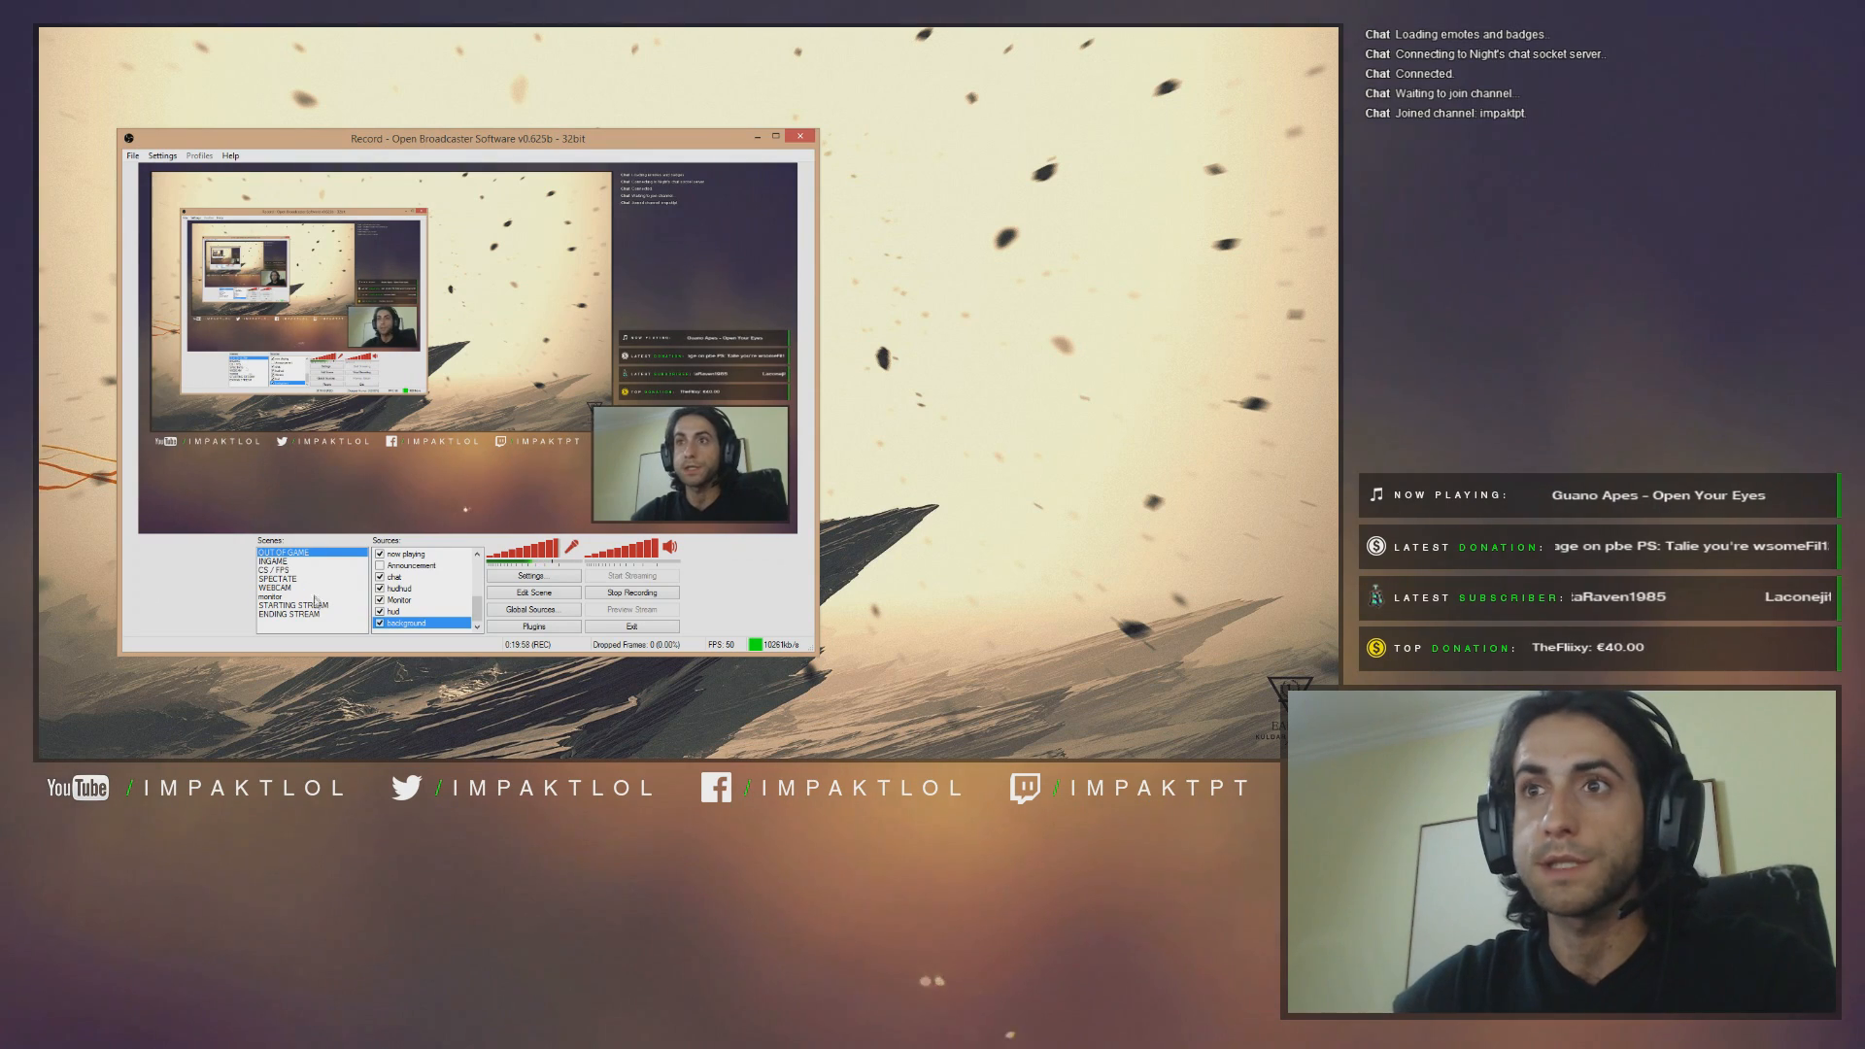
- Switch to the ENDING STREAM scene and on to the WEBCAM scene, and close the chat window on the second monitor
click(296, 614)
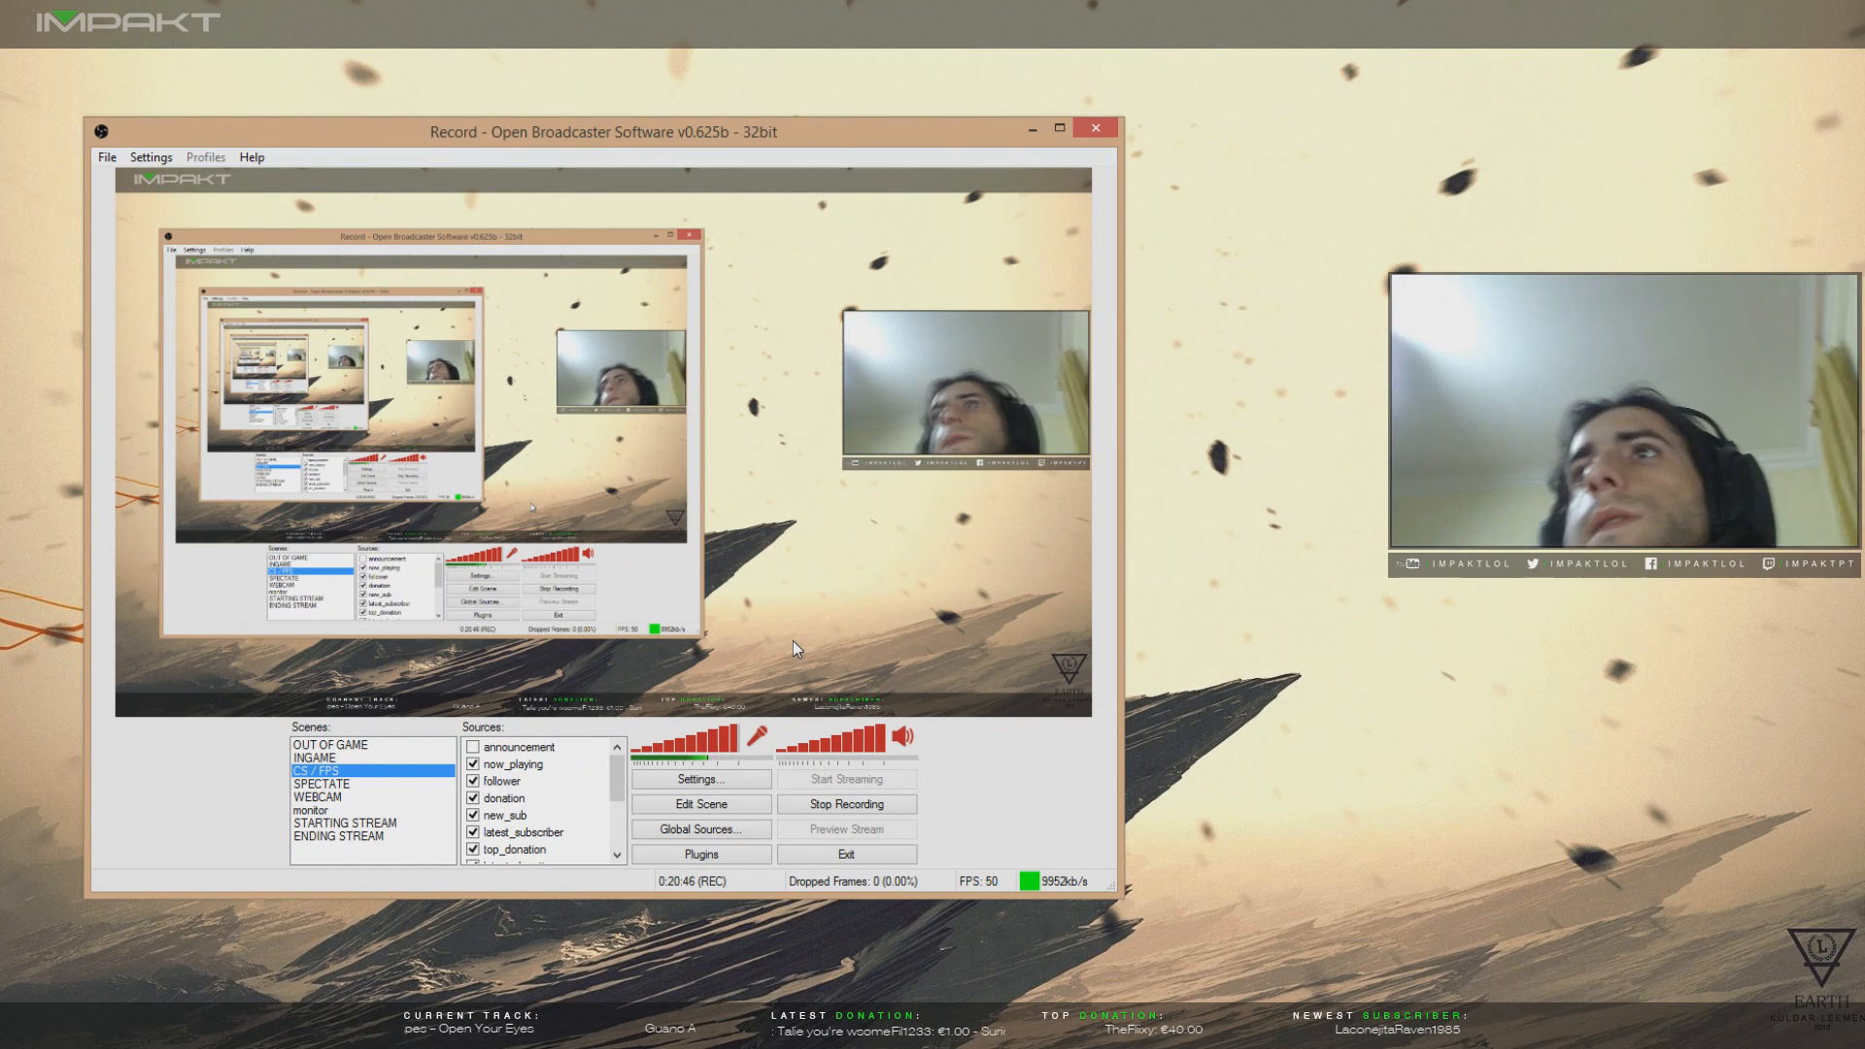
click(335, 798)
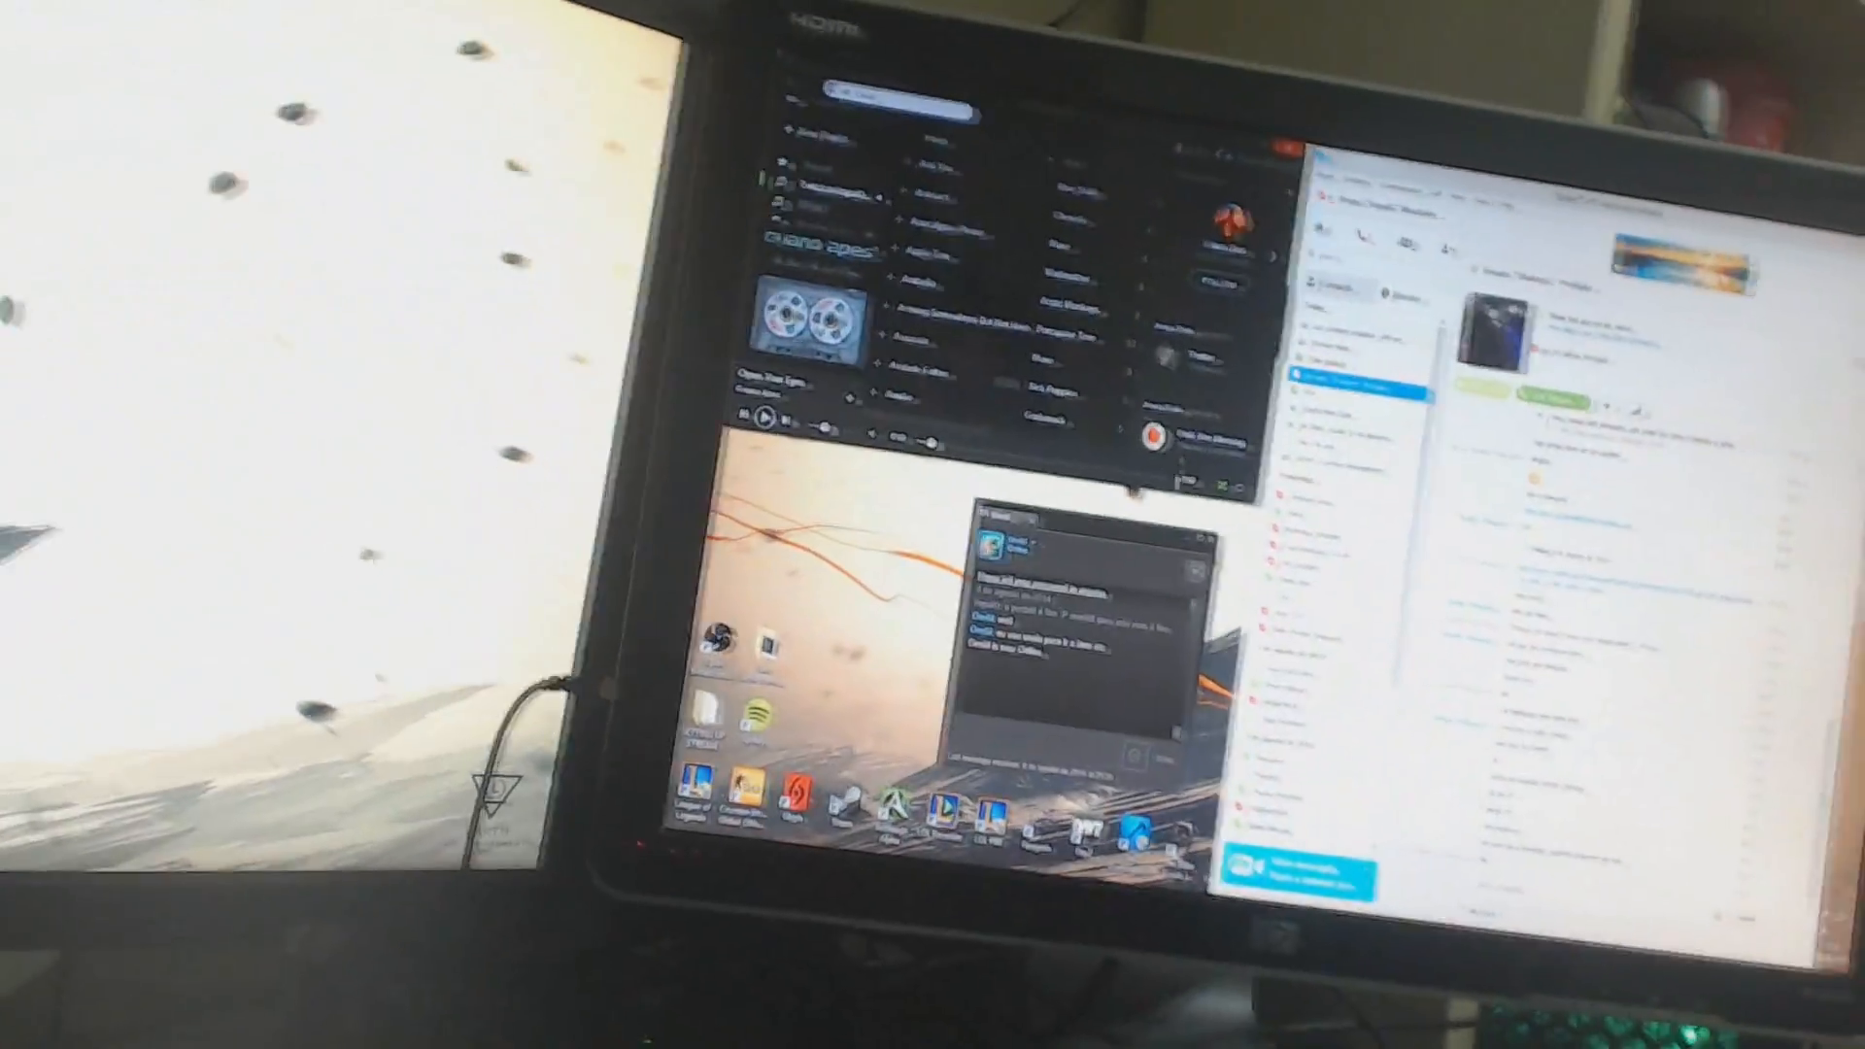
click(1198, 527)
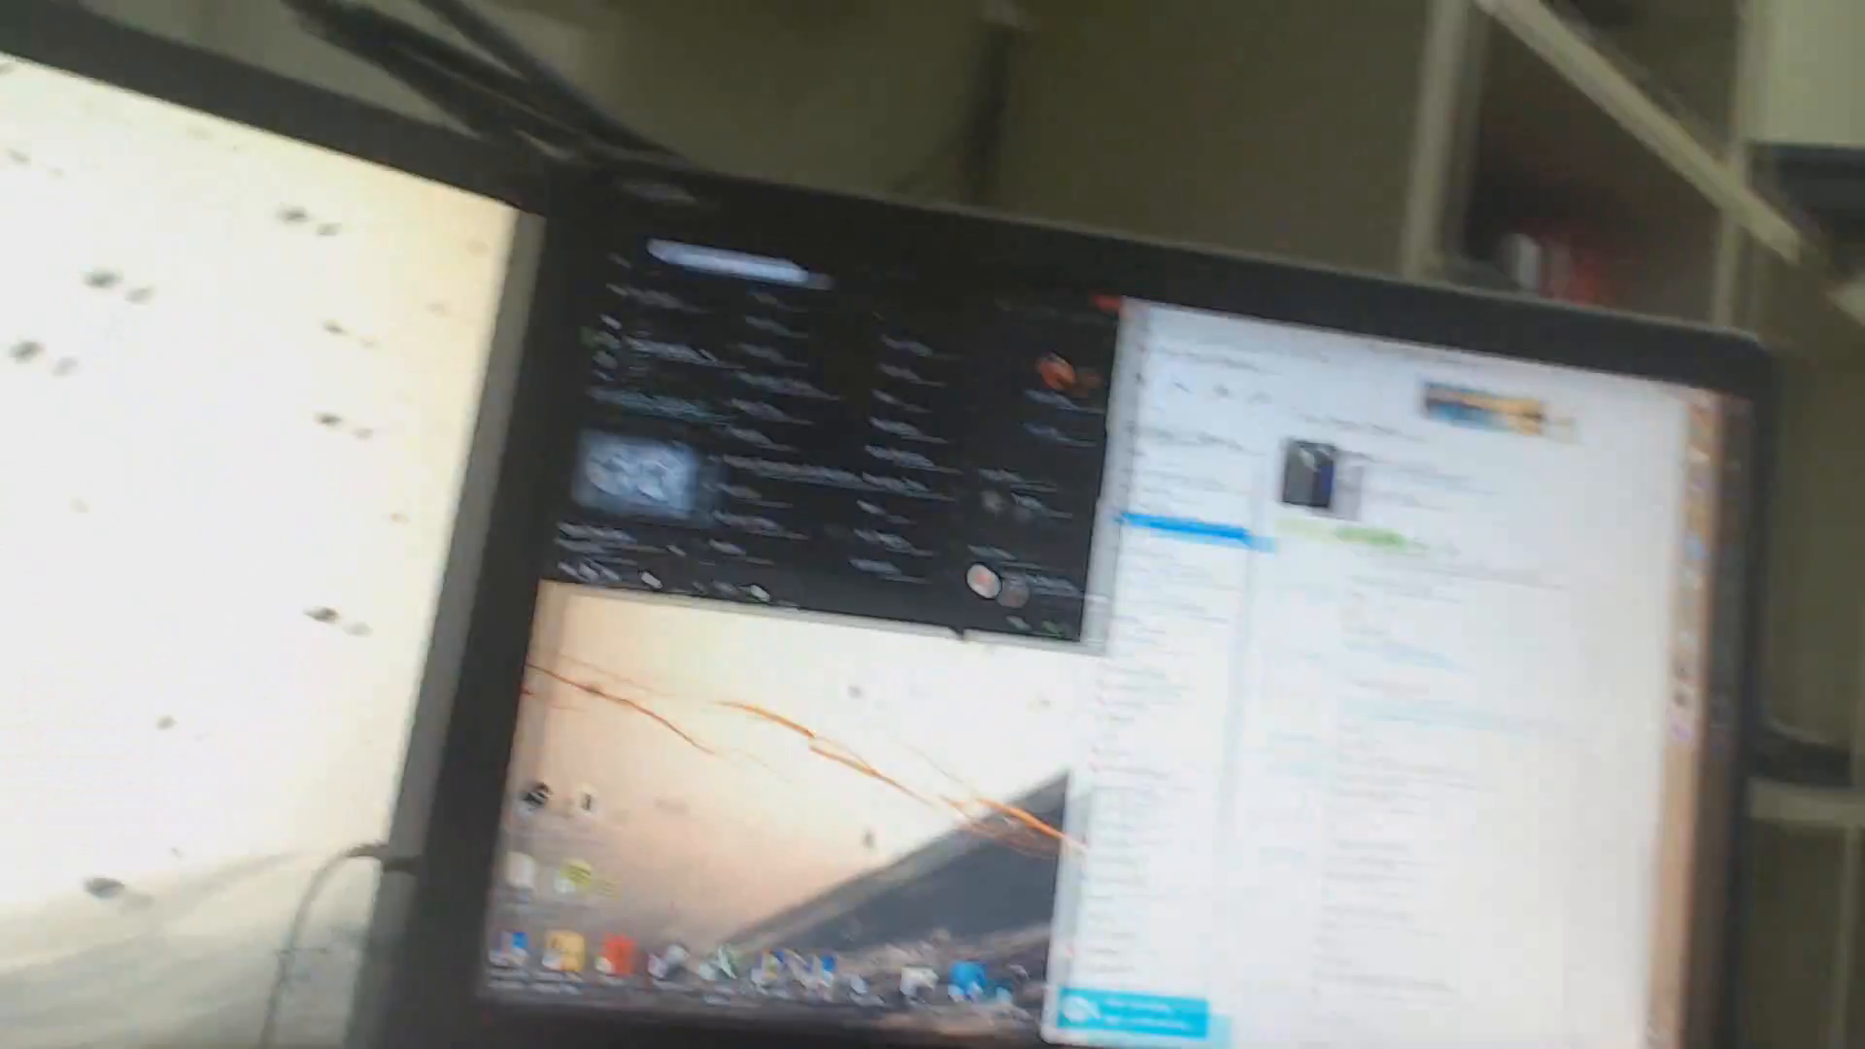